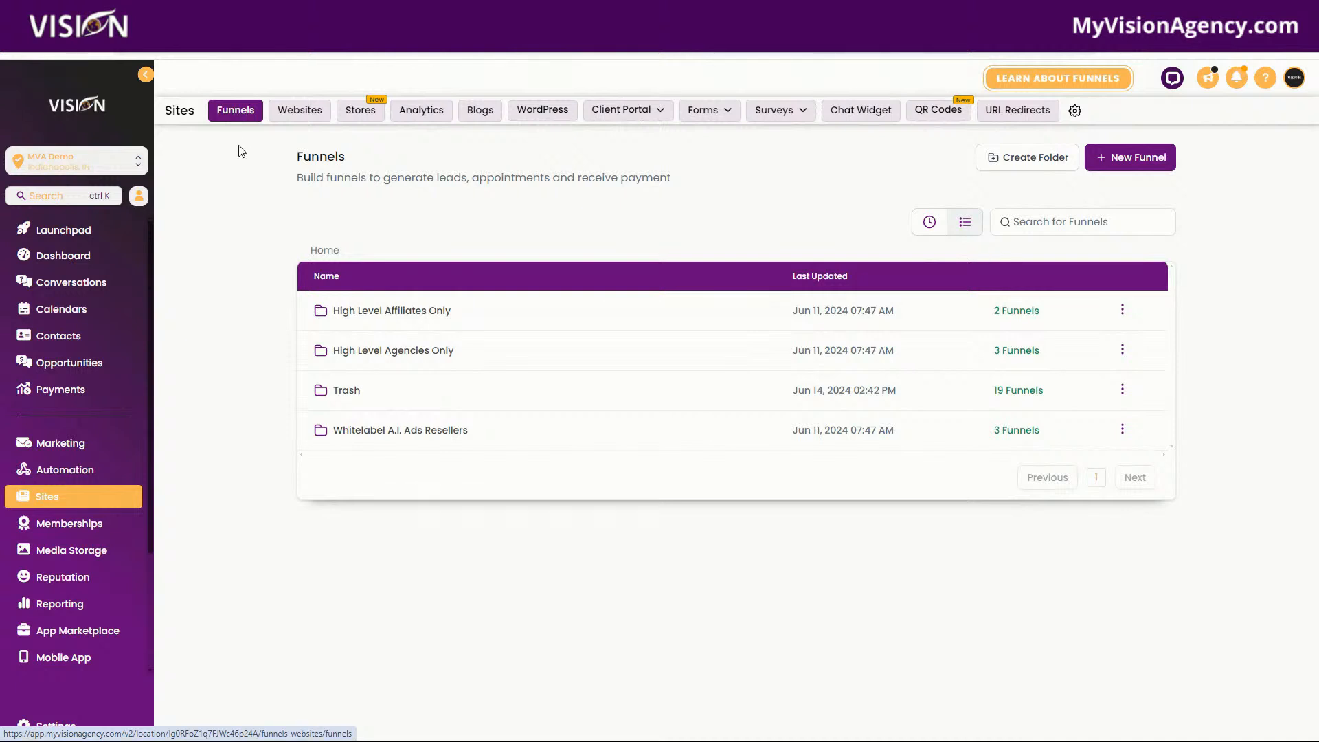
- Look through the page list of the A.I. Scripts website and return to the websites list
left_click(309, 117)
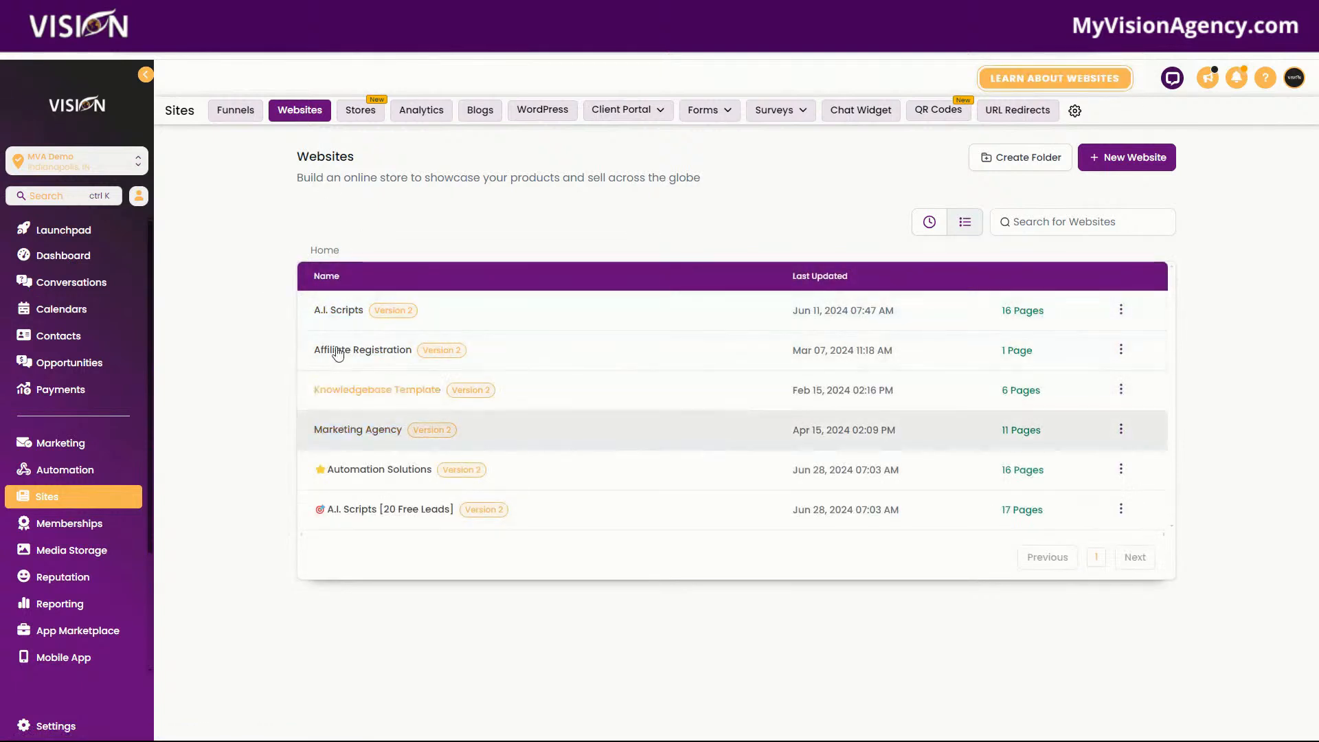
left_click(335, 319)
left_click(335, 319)
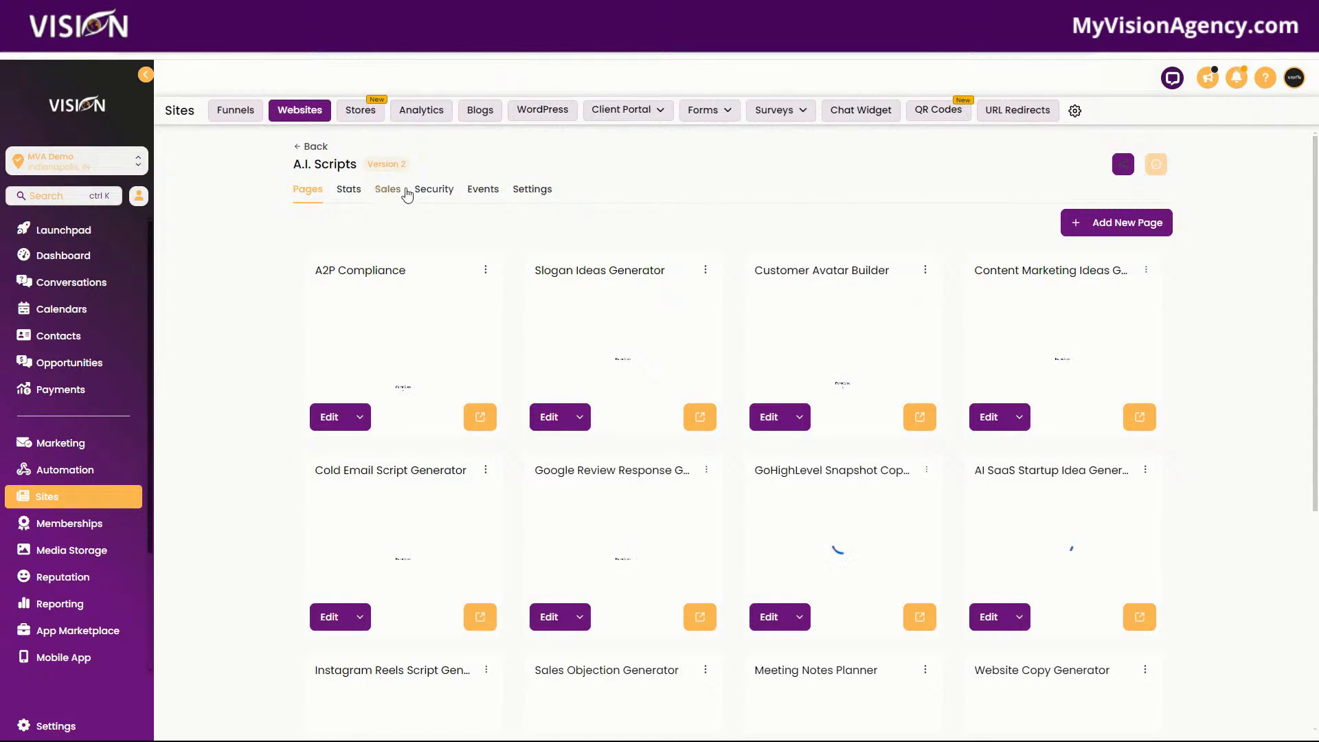
scroll(872, 548, "down", 5)
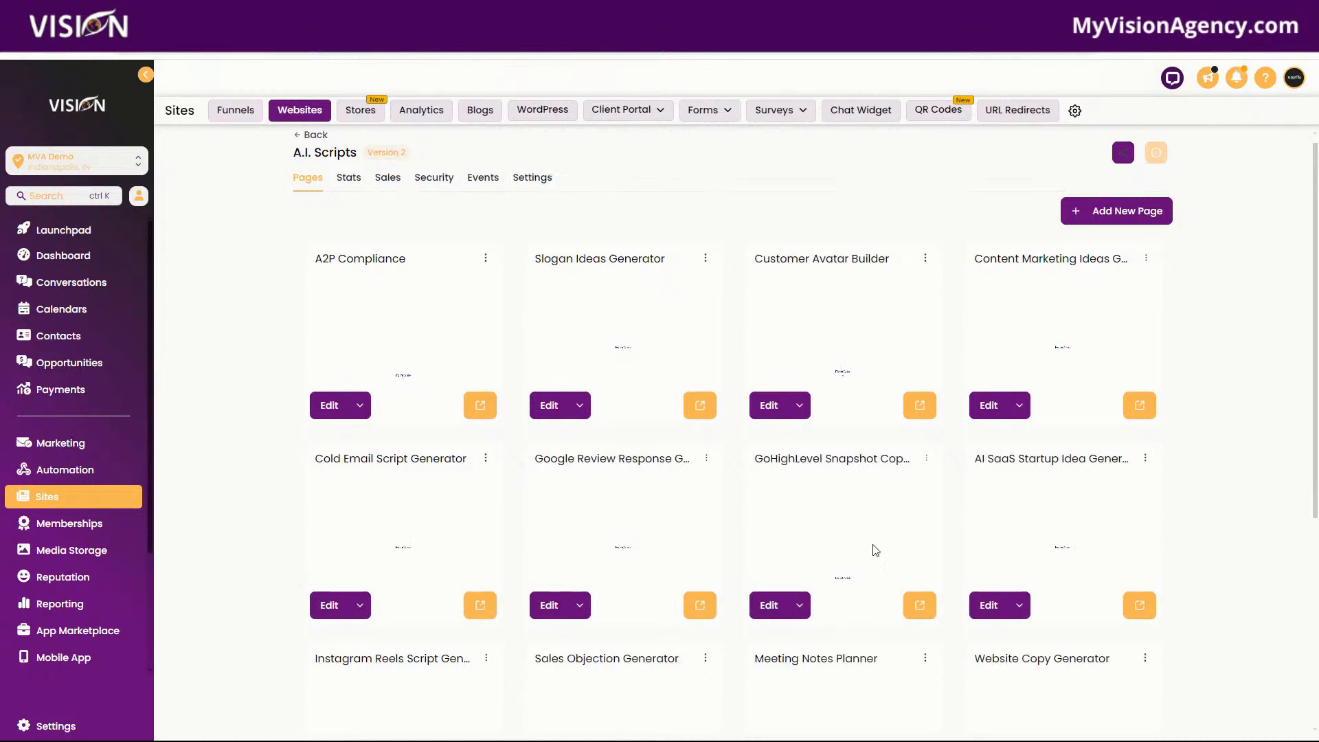
scroll(825, 639, "up", 5)
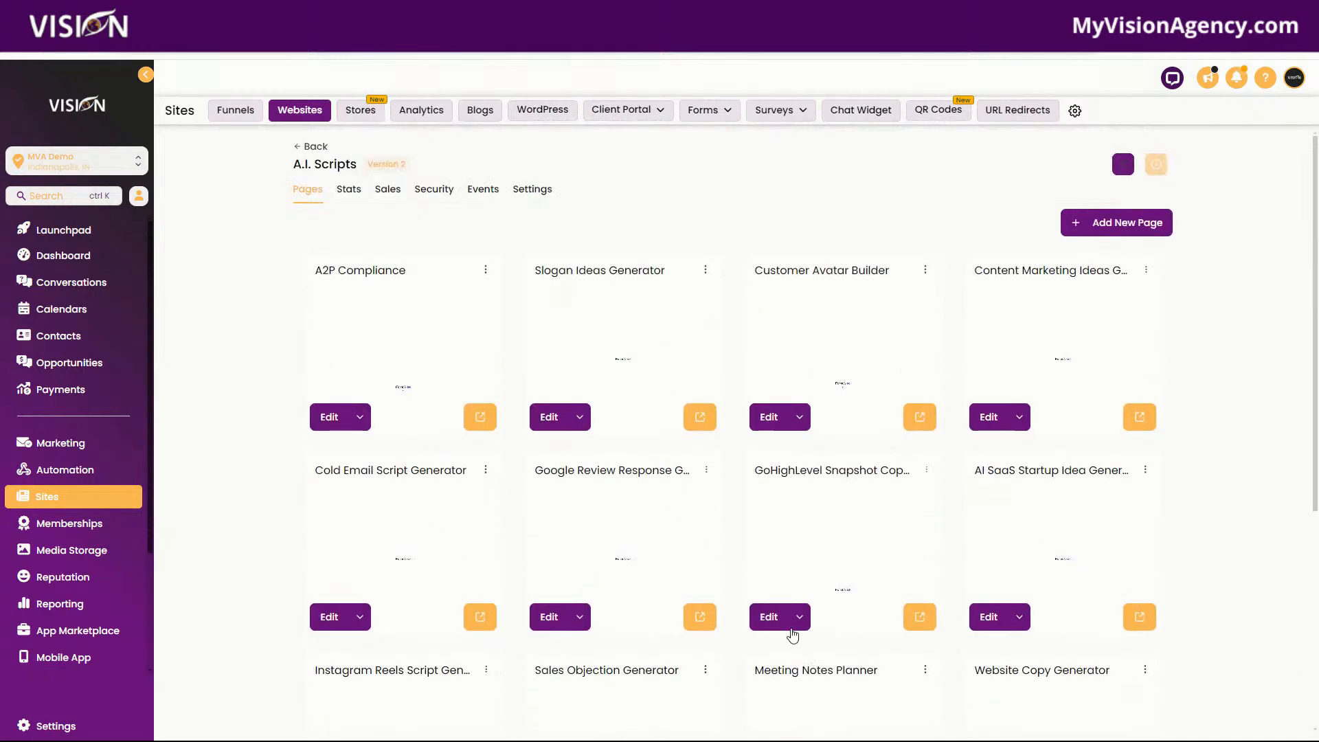
left_click(306, 147)
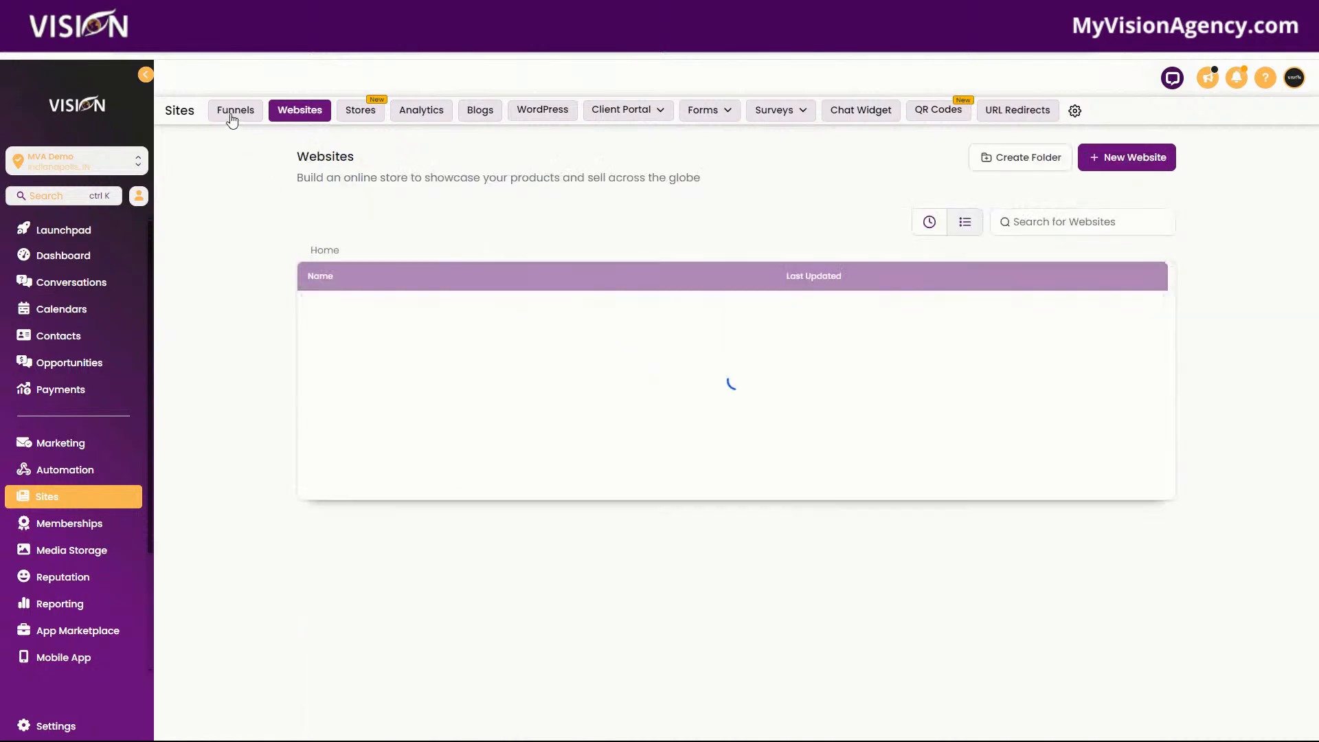
- View the steps of the Clean SaaS funnel in the Trash folder and return to the funnels home list
left_click(233, 116)
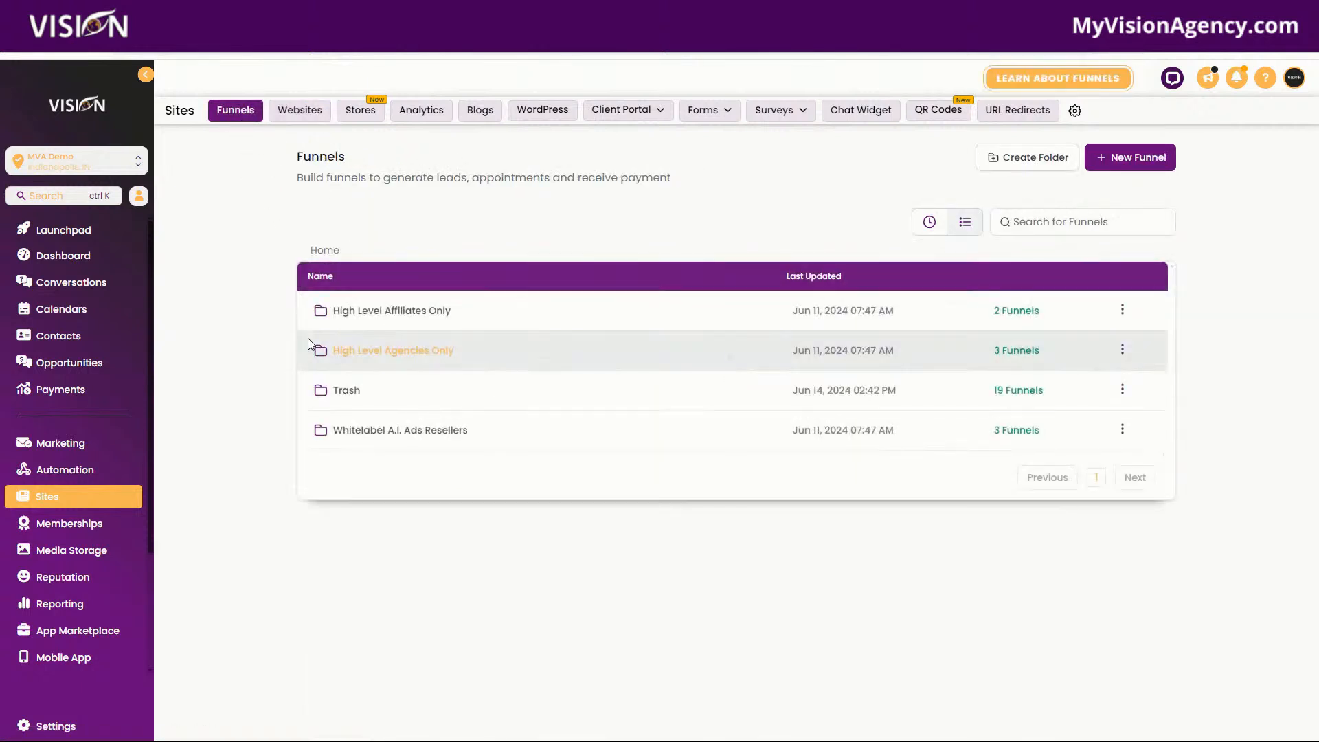
left_click(341, 392)
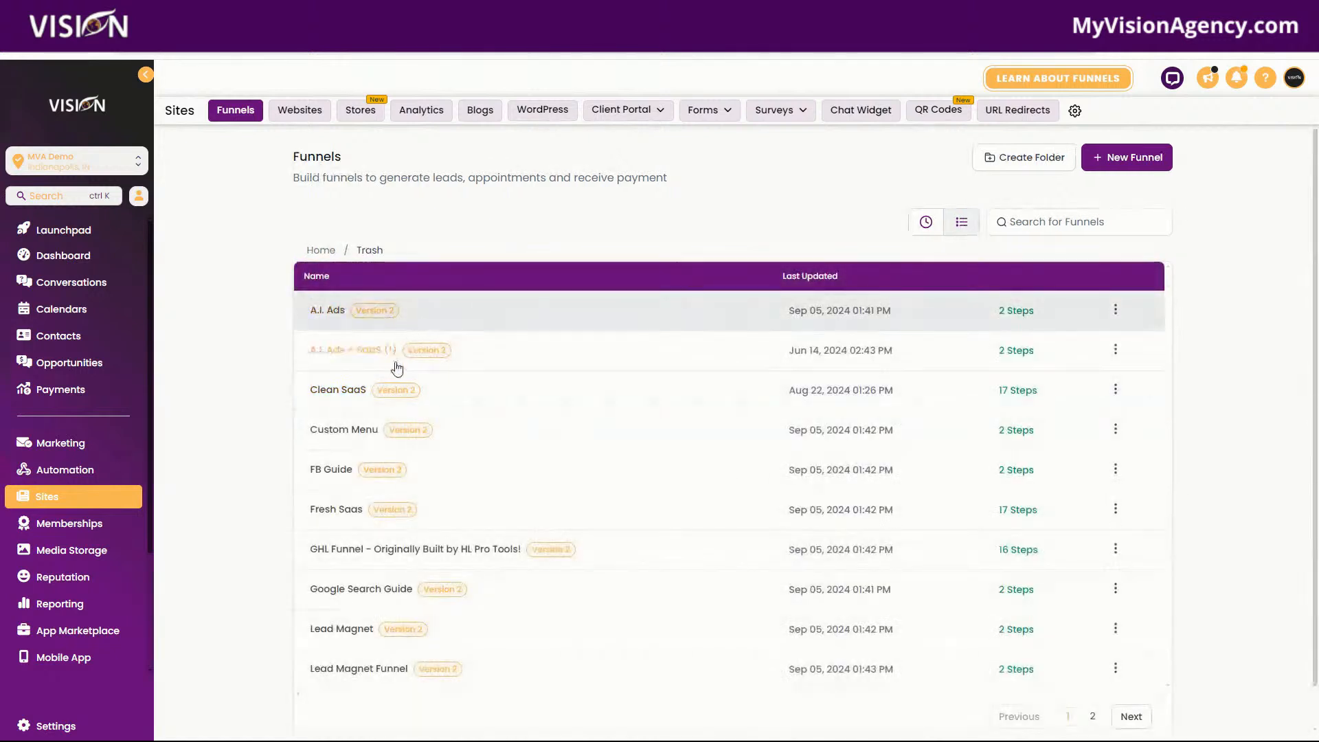
left_click(406, 396)
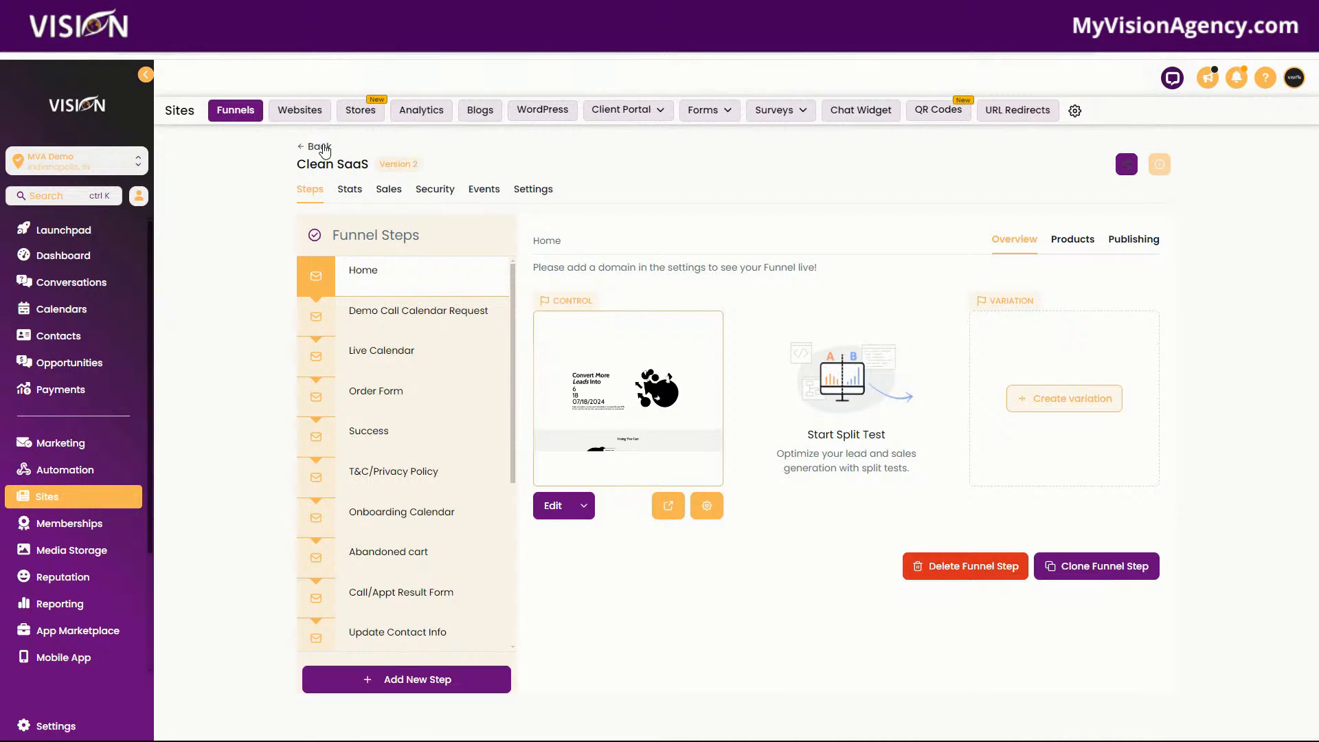
left_click(325, 147)
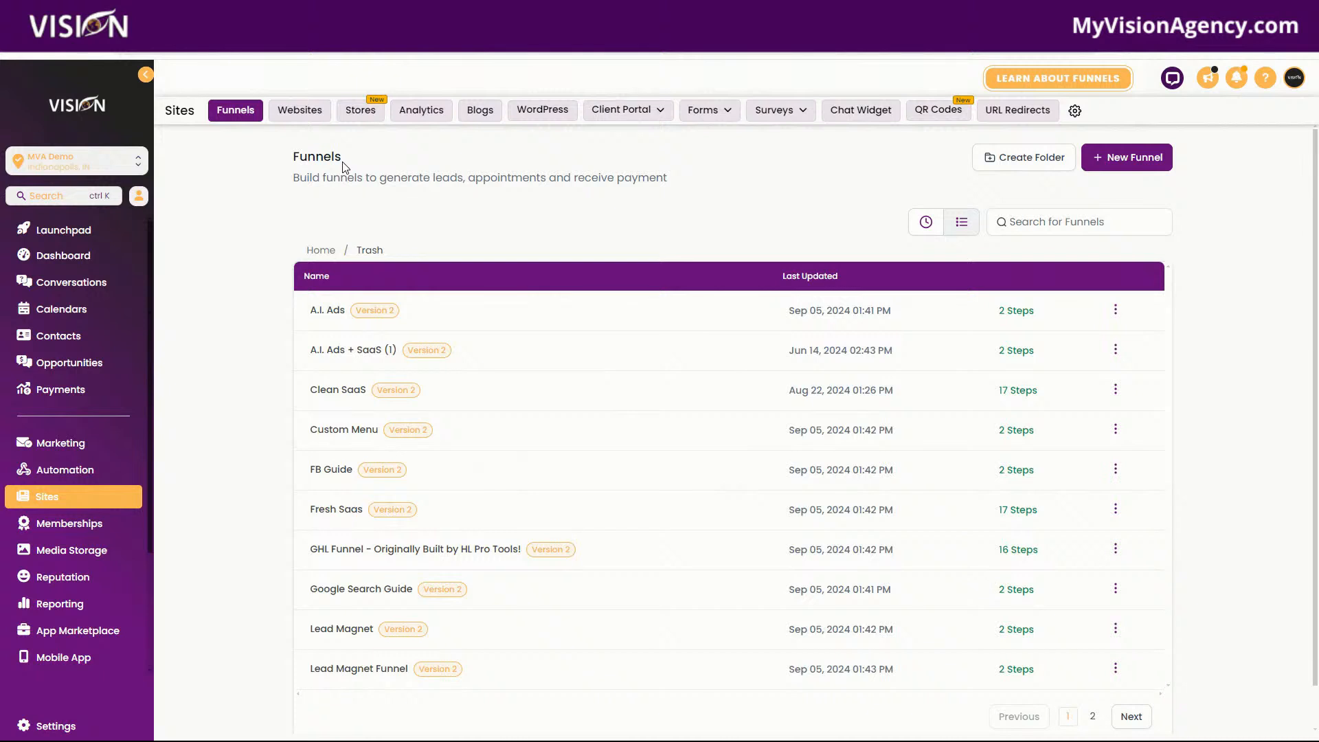
left_click(316, 250)
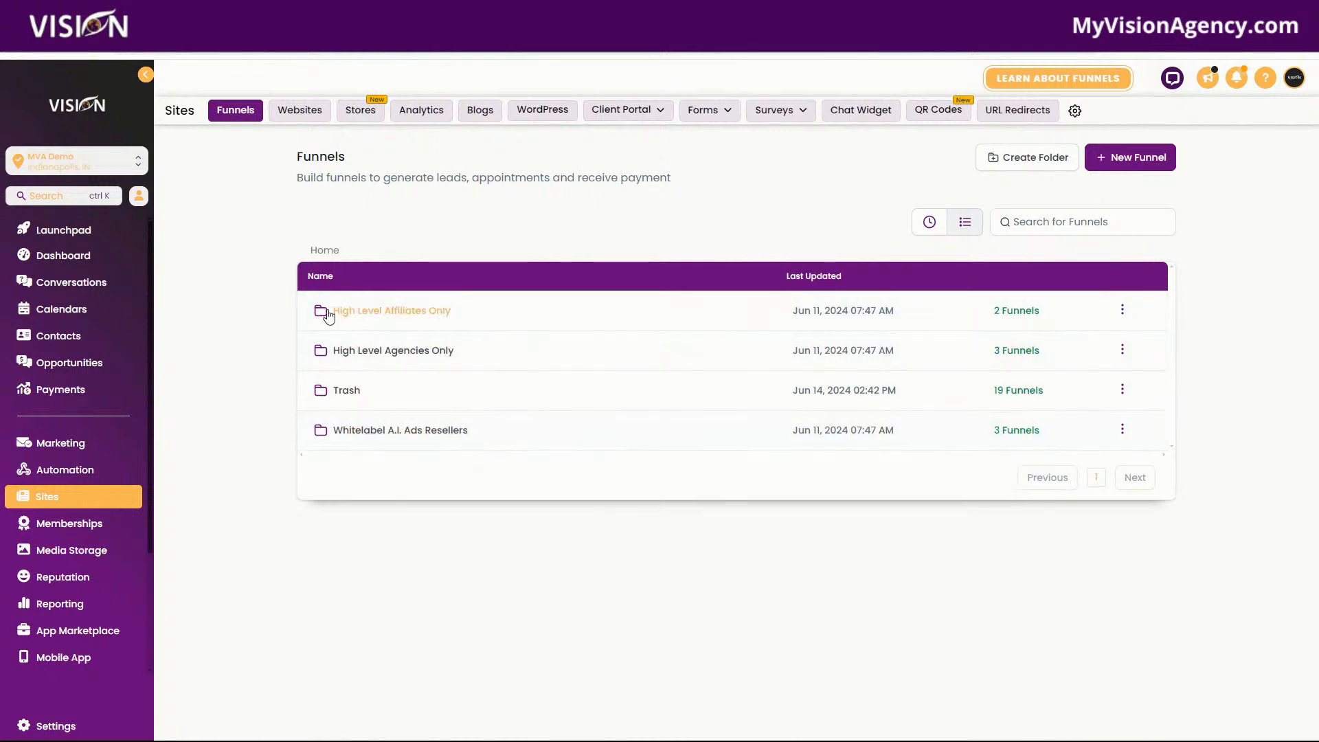
- Rename the High Level Affiliates Only funnel folder as "1.1 High Level Affiliates Only"
left_click(1123, 310)
left_click(1118, 261)
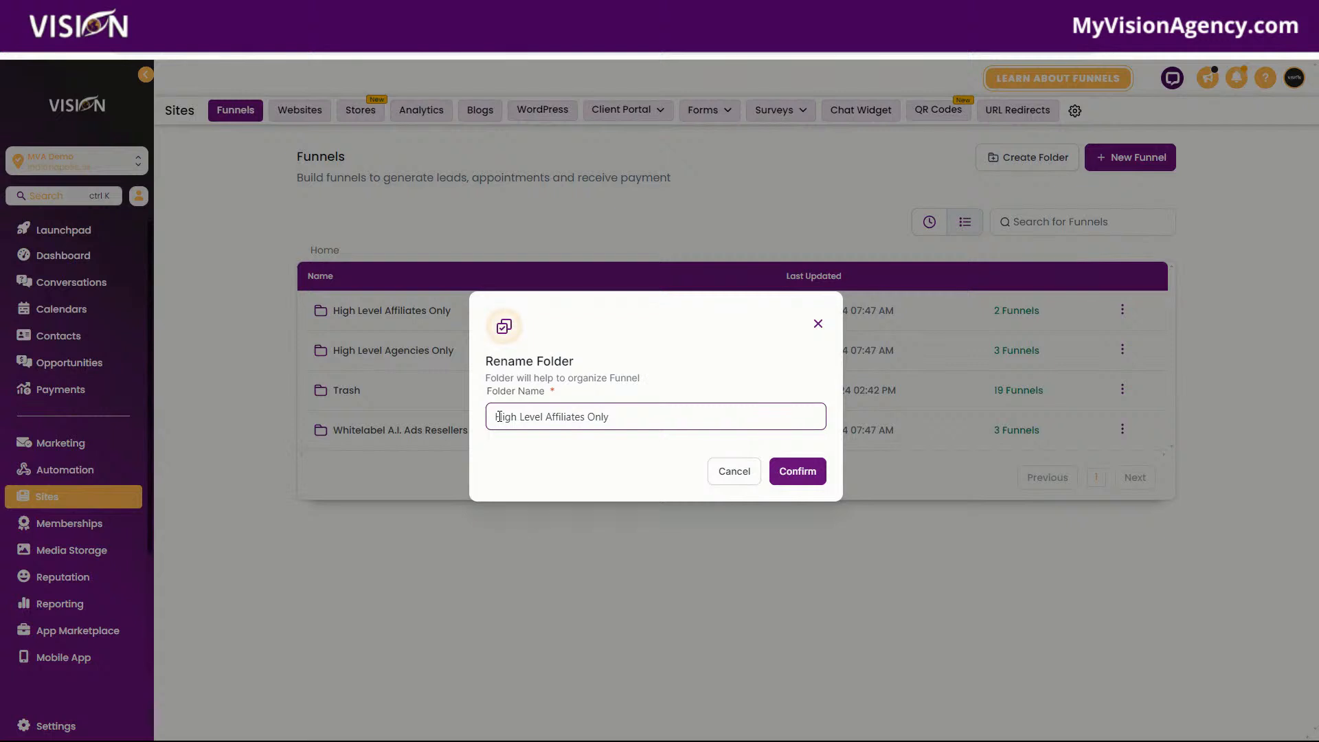
type("11")
left_click(790, 474)
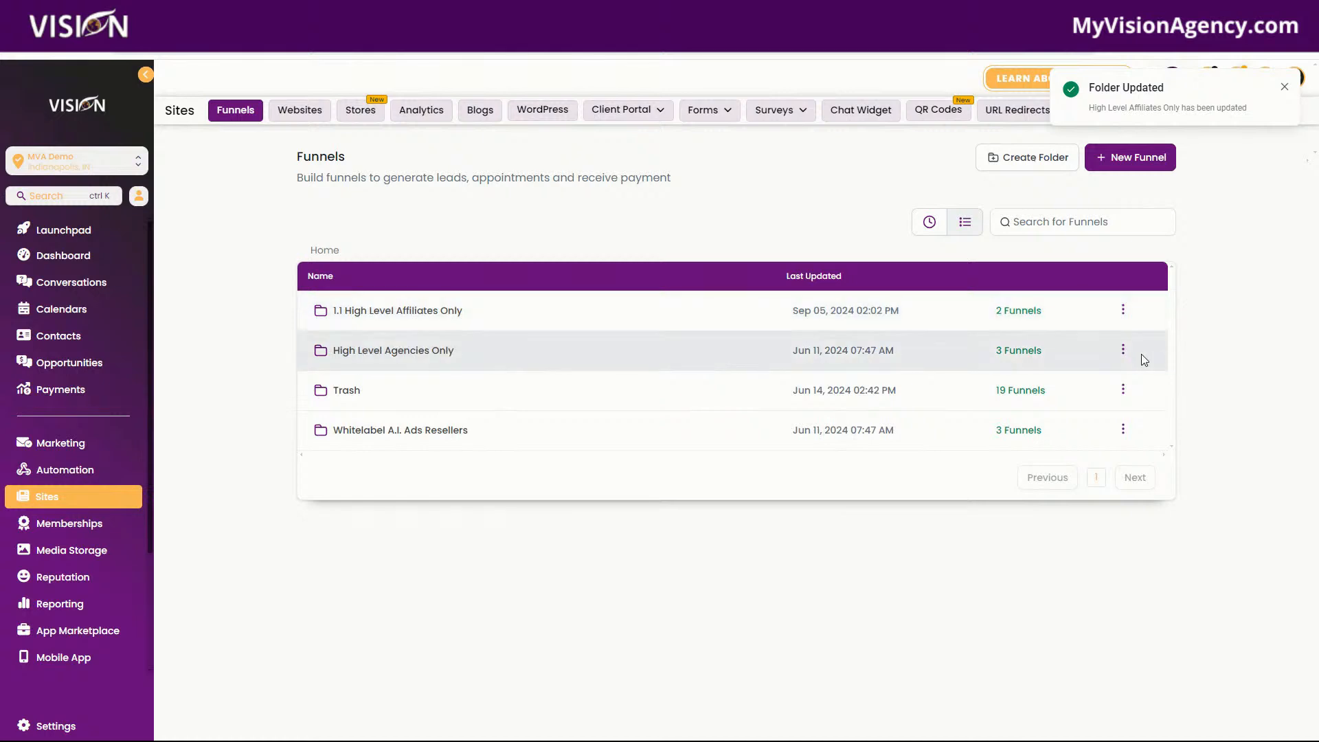
- Rename the High Level Agencies Only funnel folder as "1.2 High Level Agencies Only"
left_click(1123, 350)
left_click(1104, 298)
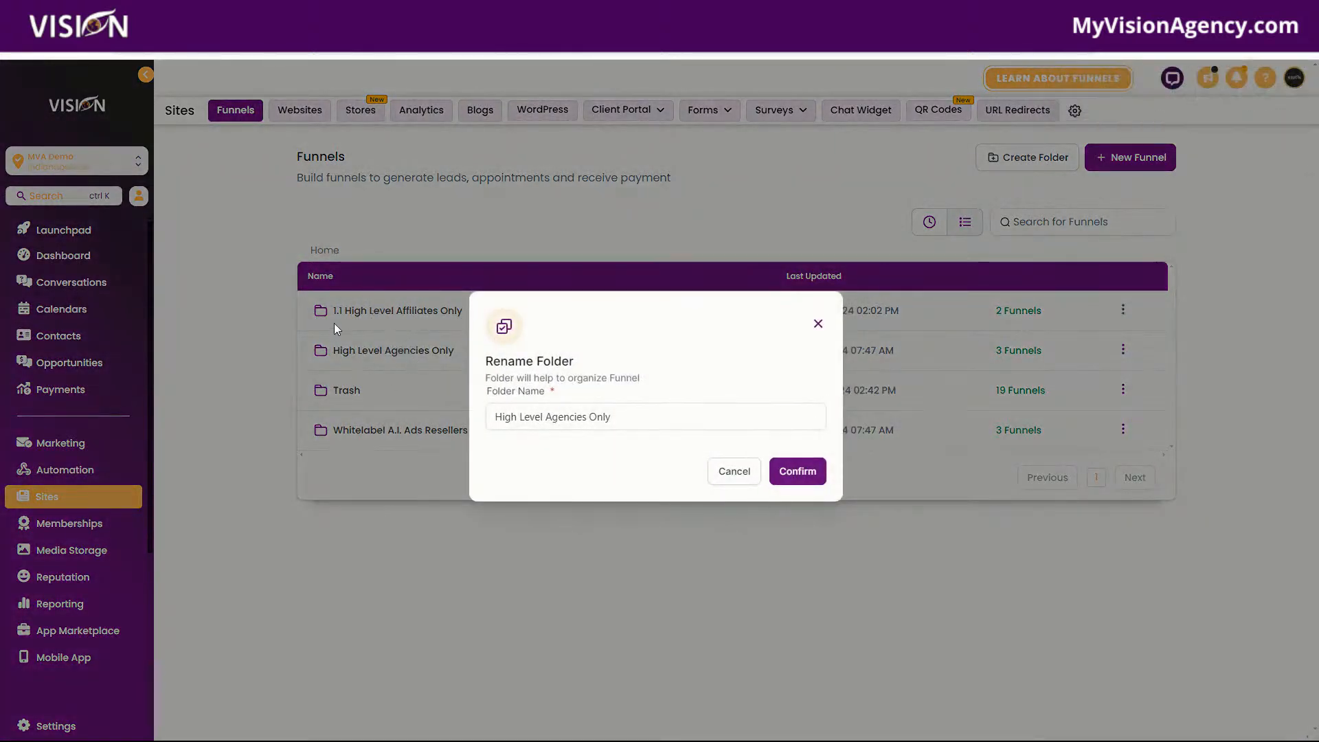
left_click(500, 419)
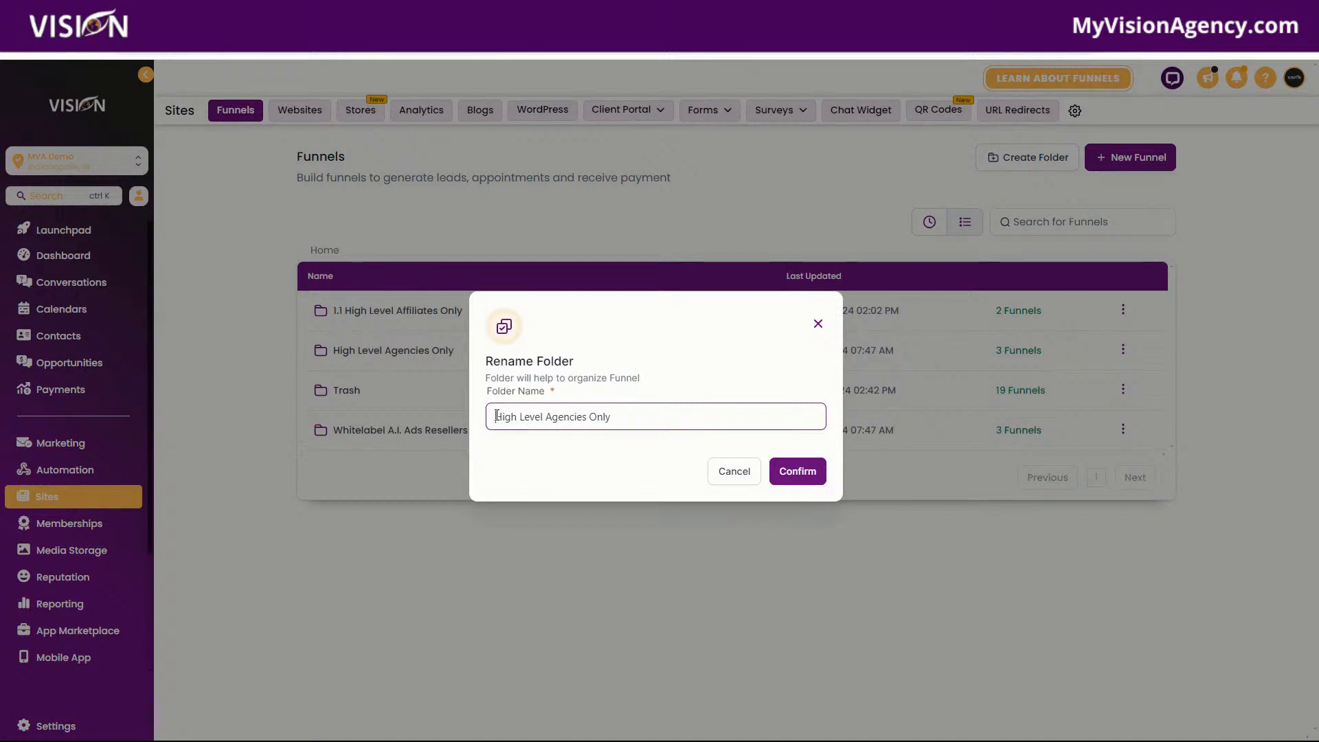
type("1.2")
left_click(805, 474)
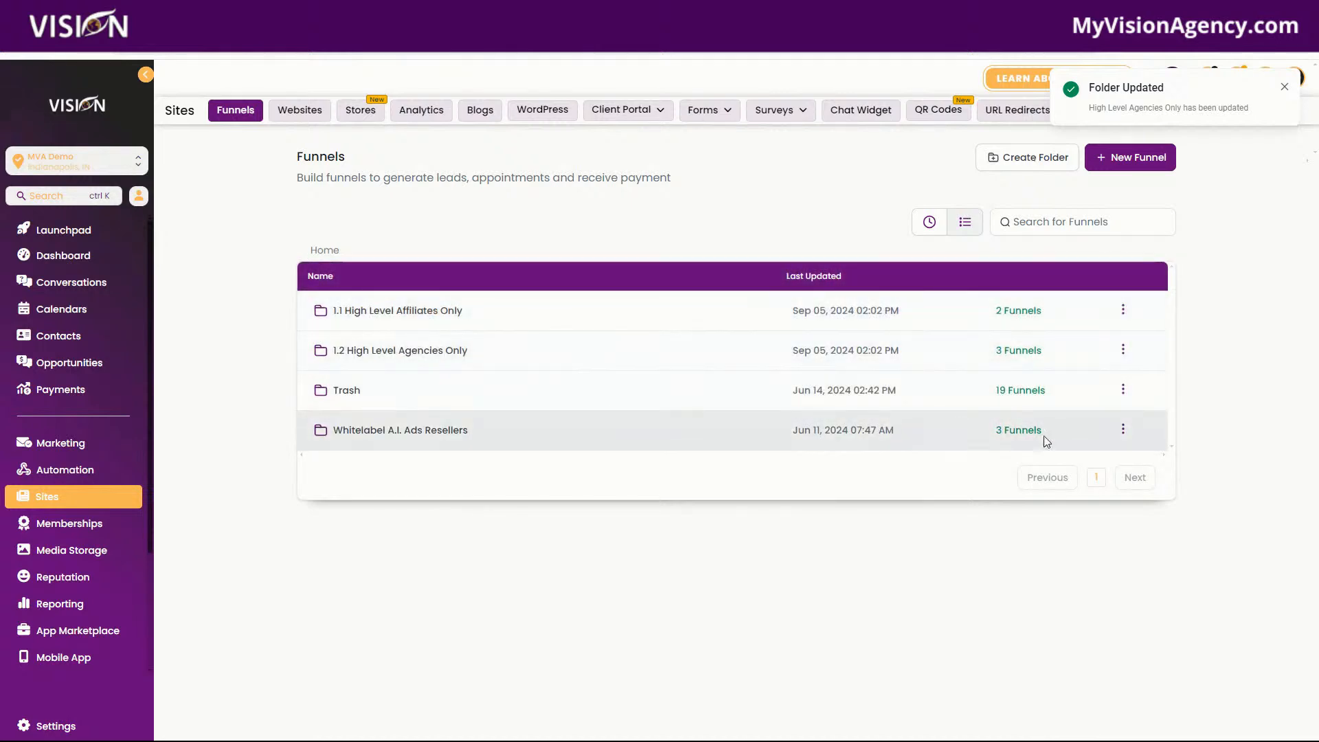
- Rename the Whitelabel A.I. Ads Resellers funnel folder as "2.1 Whitelabel A.I. Ads Resellers"
left_click(1123, 433)
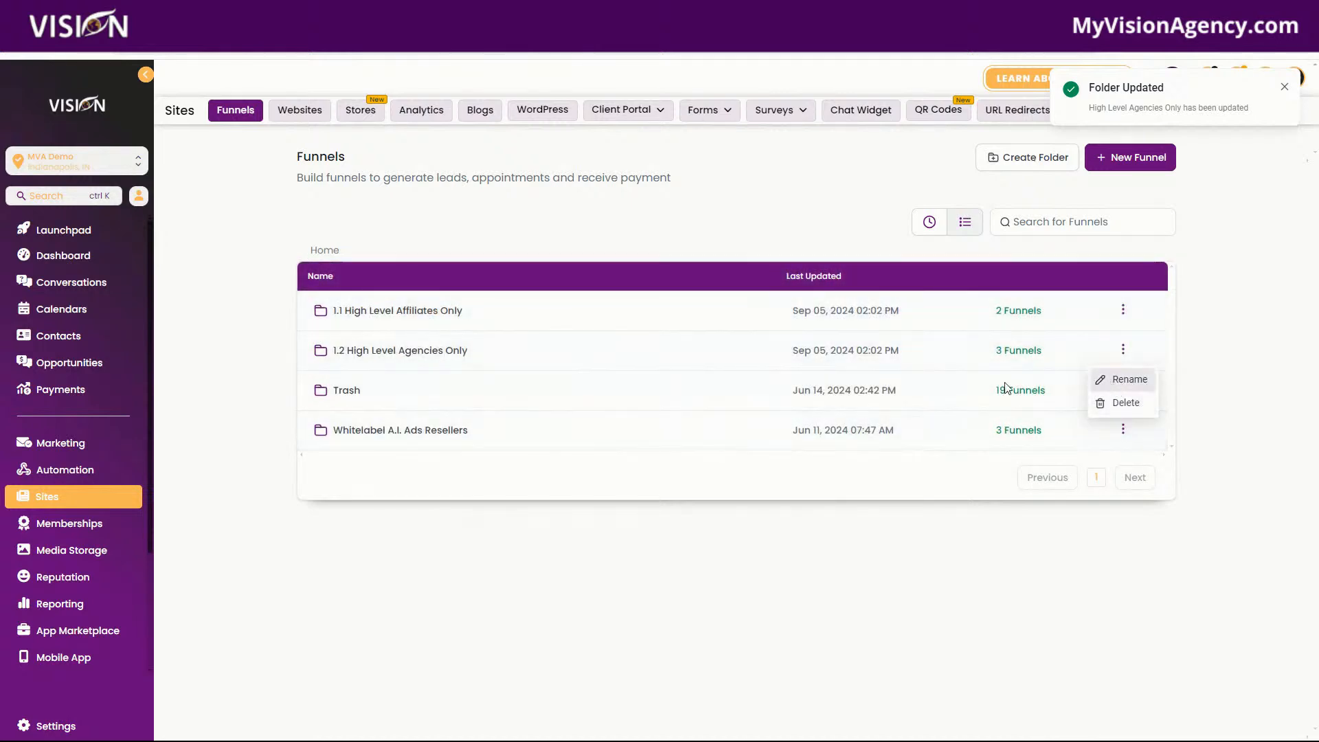
left_click(1124, 380)
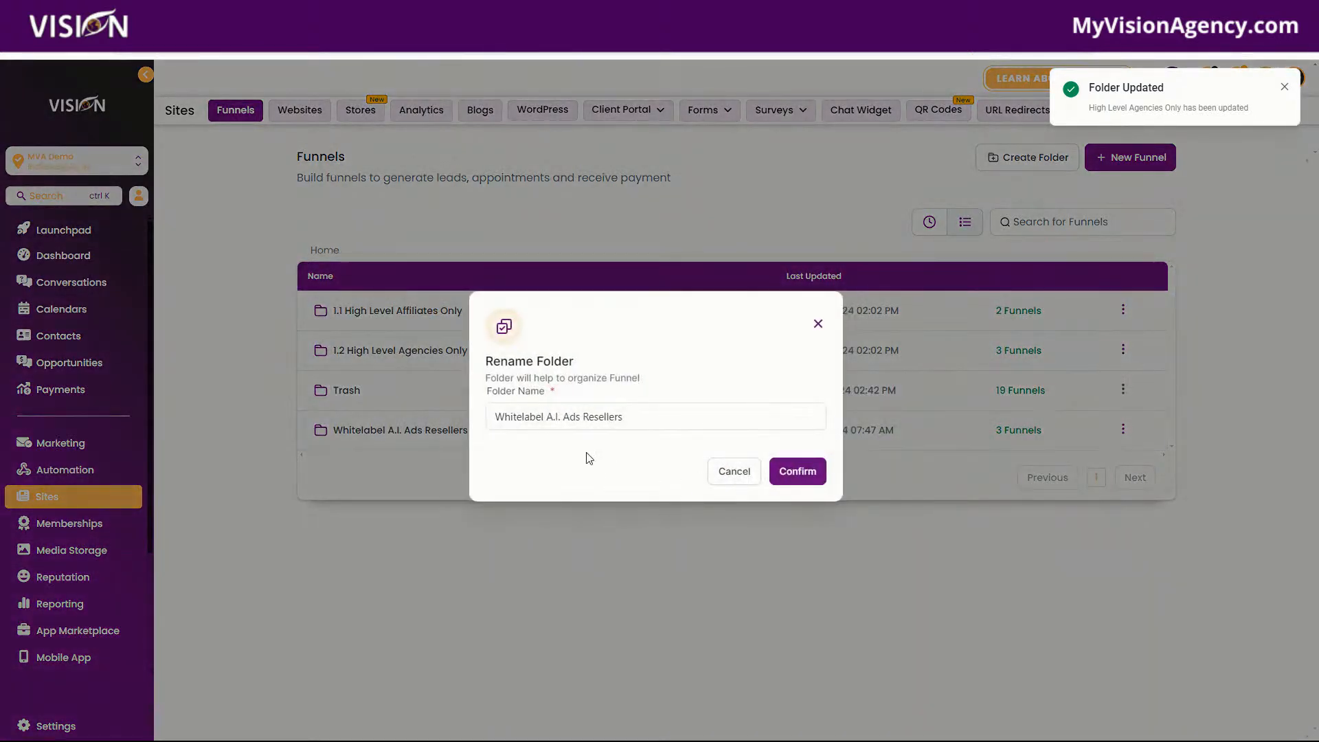
left_click(497, 416)
type("2.1")
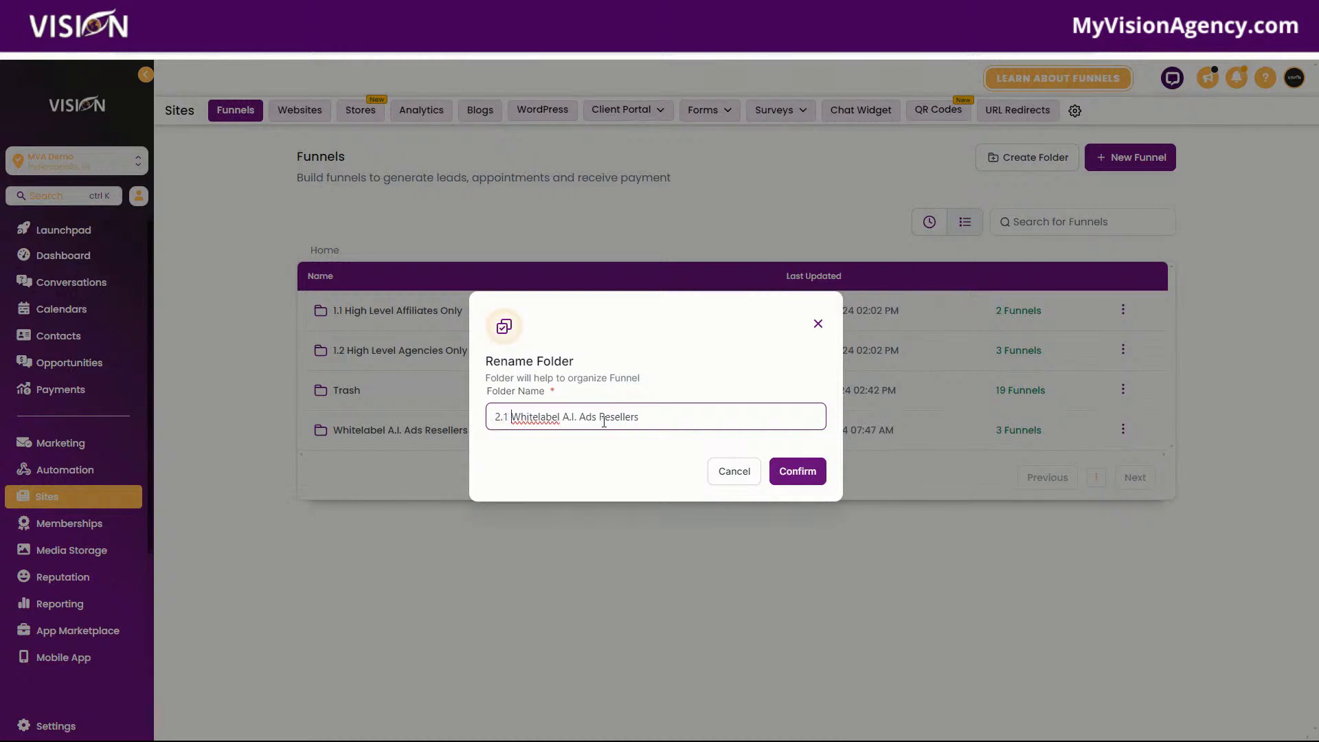
left_click(800, 474)
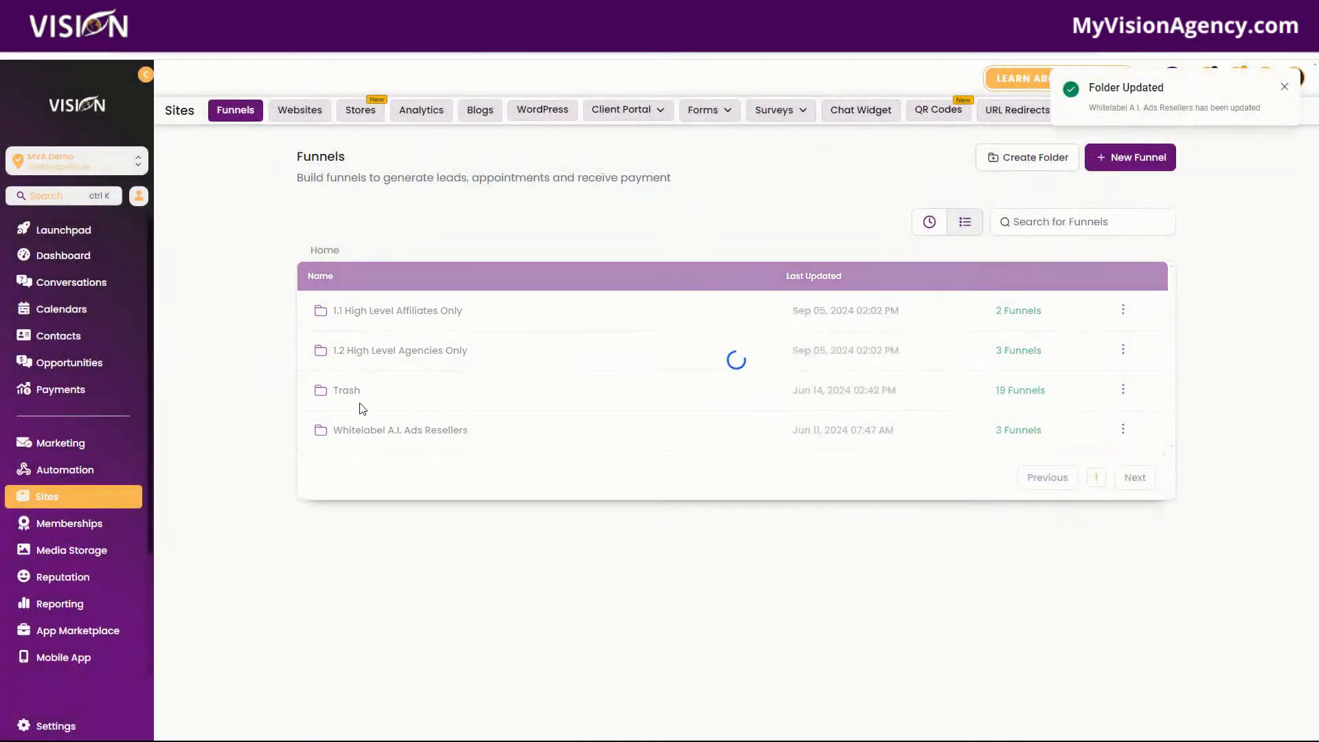
- Rename the Trash funnel folder by adding a wastebasket emoji, found with the emoji search "trash", in front of its name
left_click(1123, 429)
left_click(1124, 387)
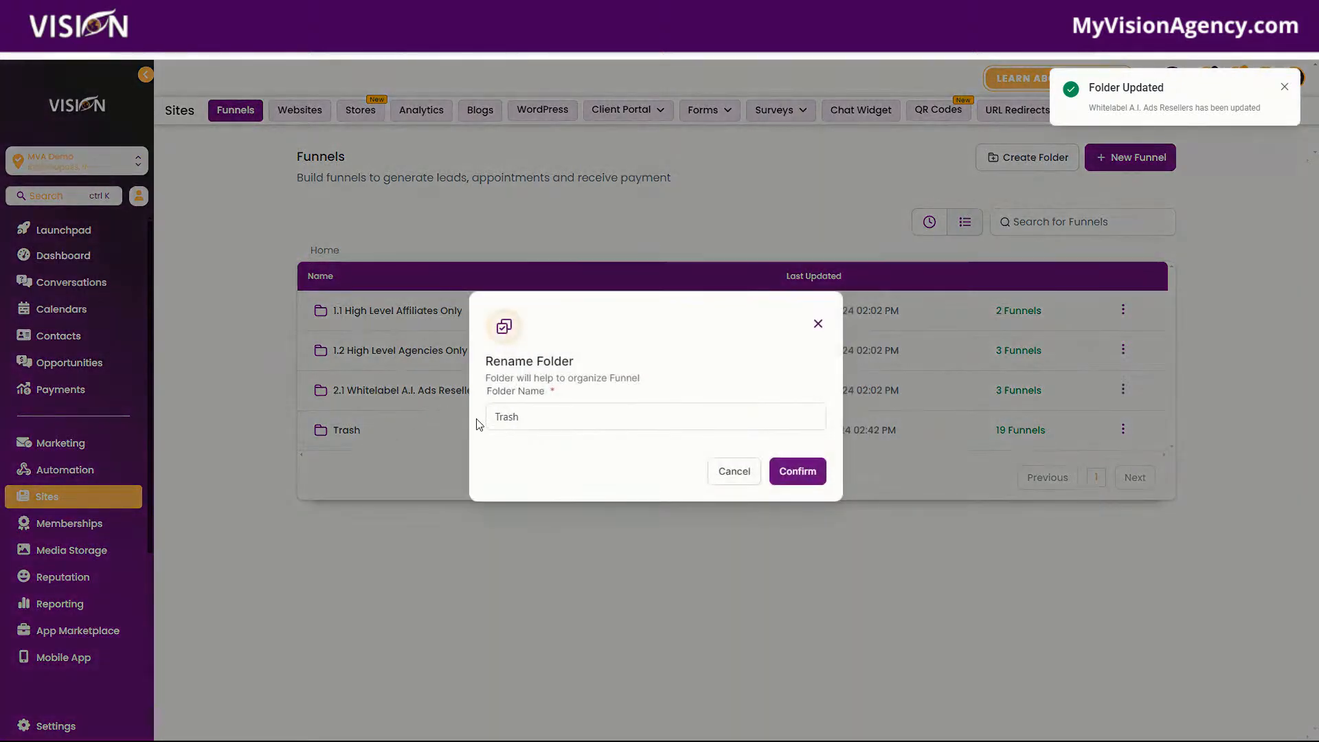
left_click(493, 416)
right_click(493, 417)
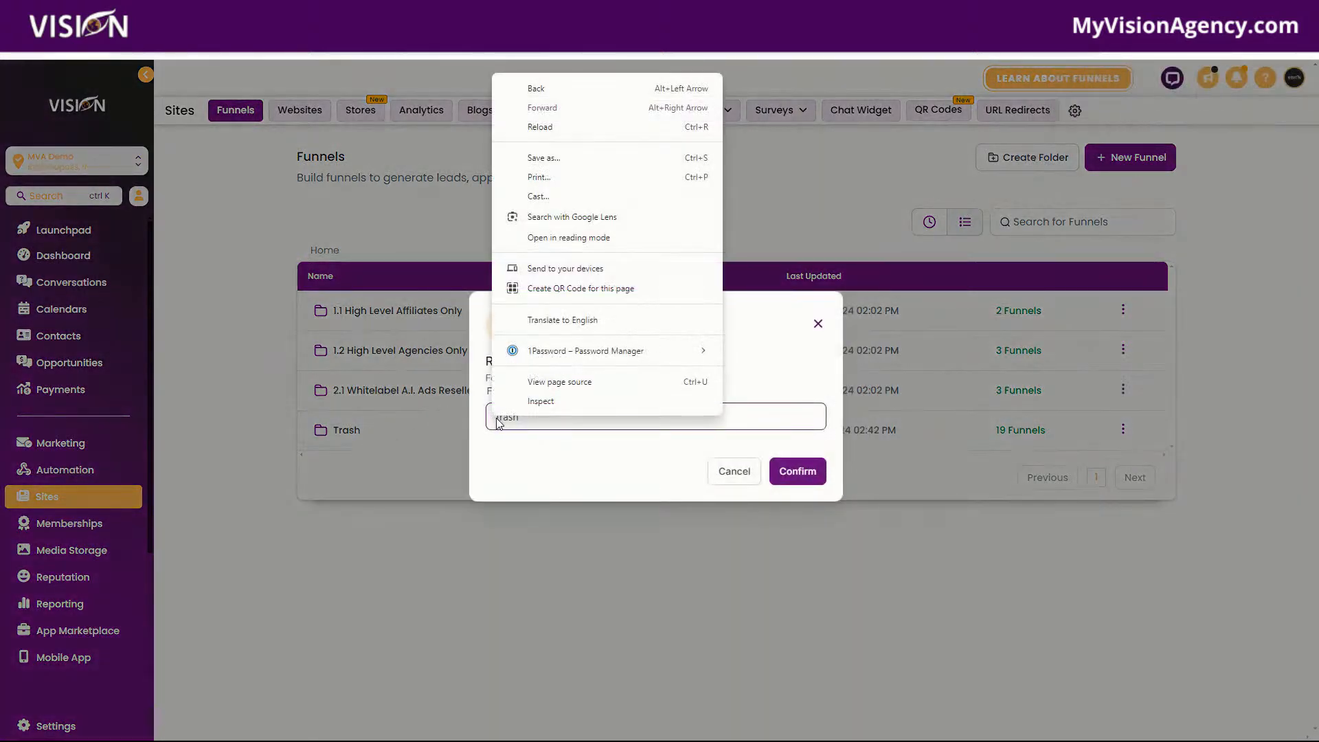
left_click(497, 418)
right_click(497, 420)
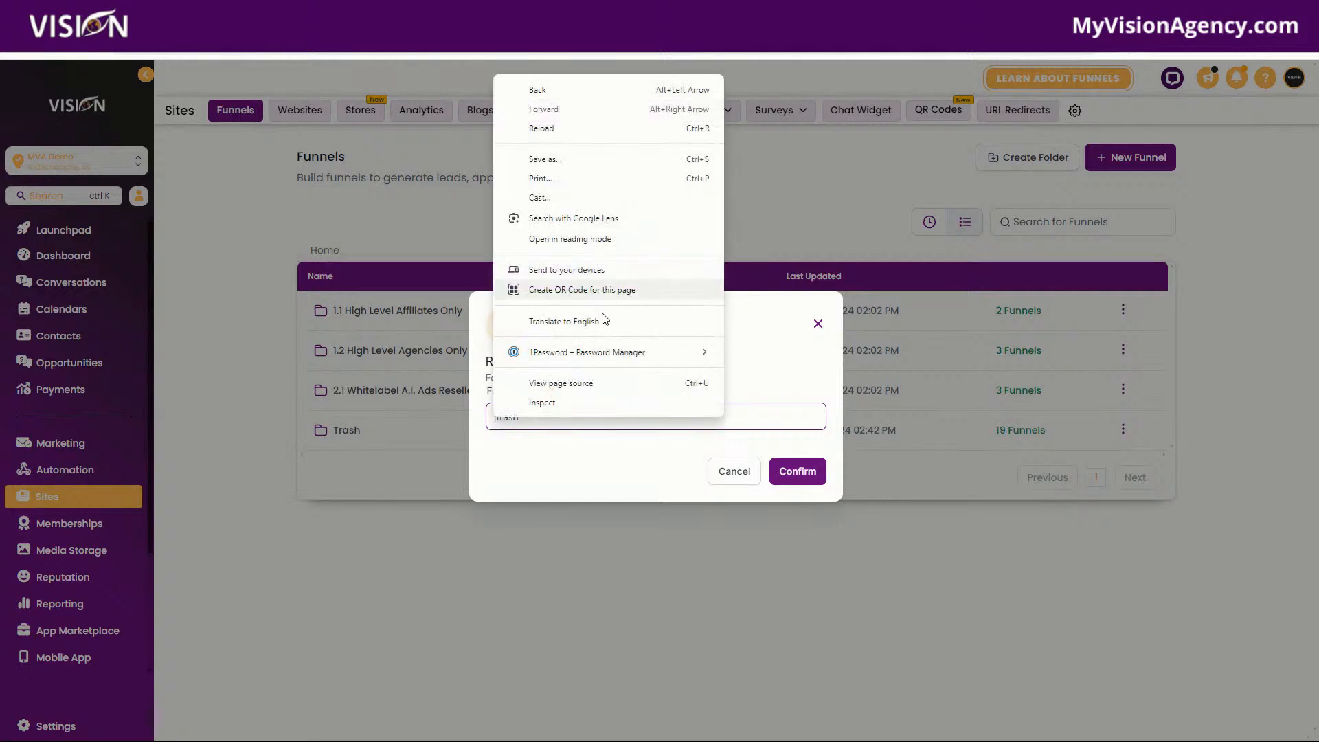
left_click(525, 436)
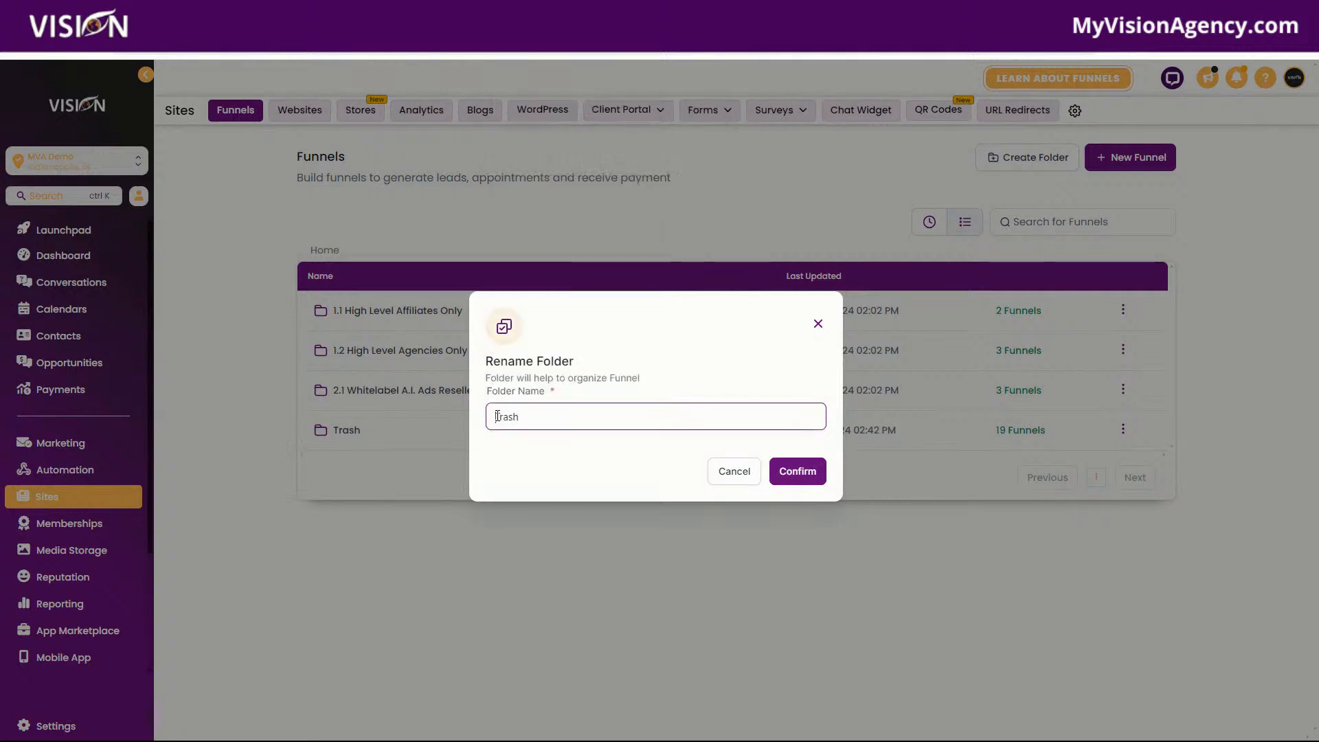
right_click(497, 417)
left_click(543, 112)
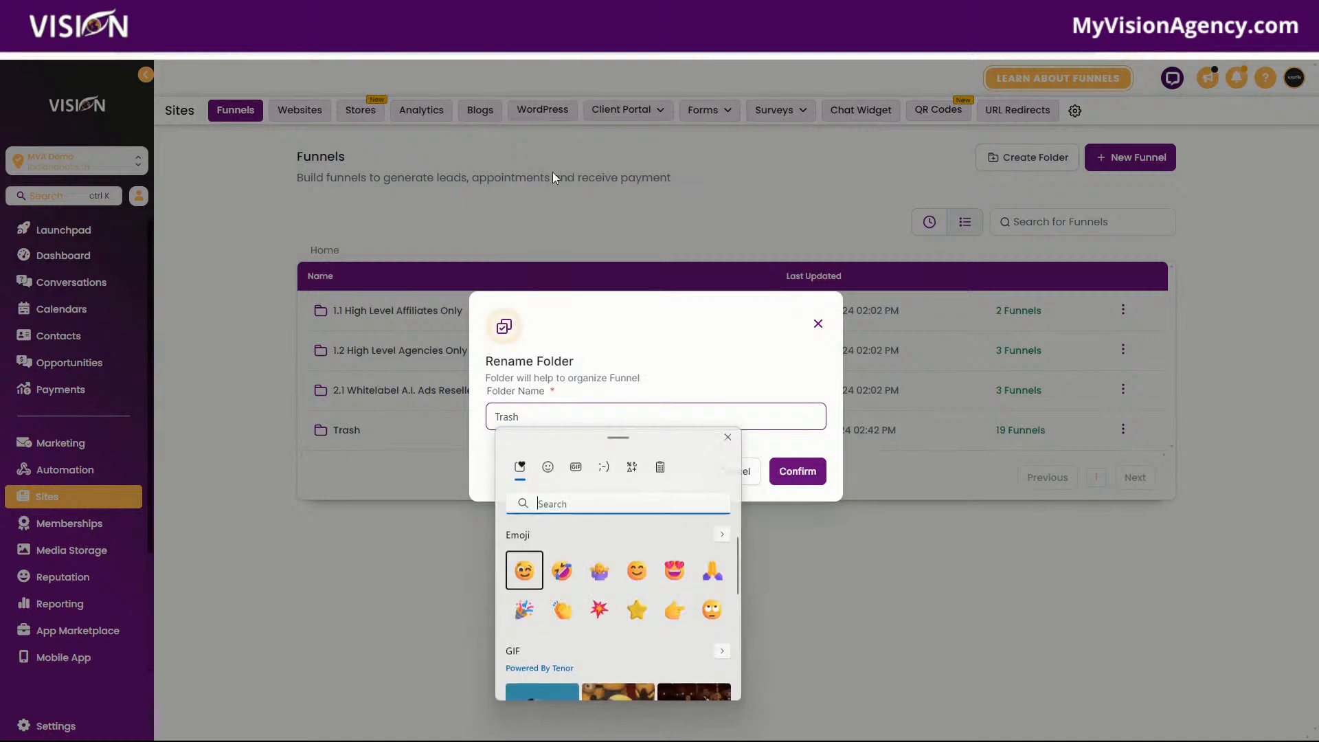
type("trash")
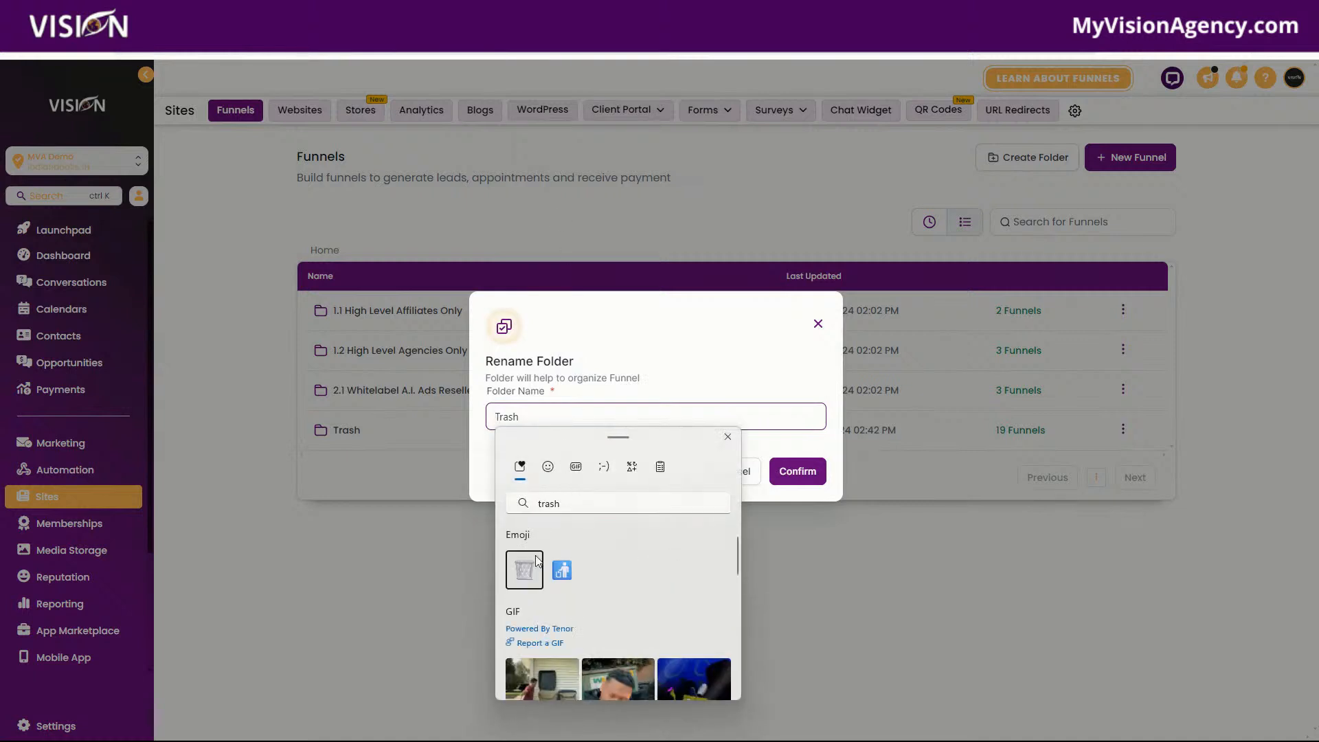
left_click(524, 570)
left_click(799, 472)
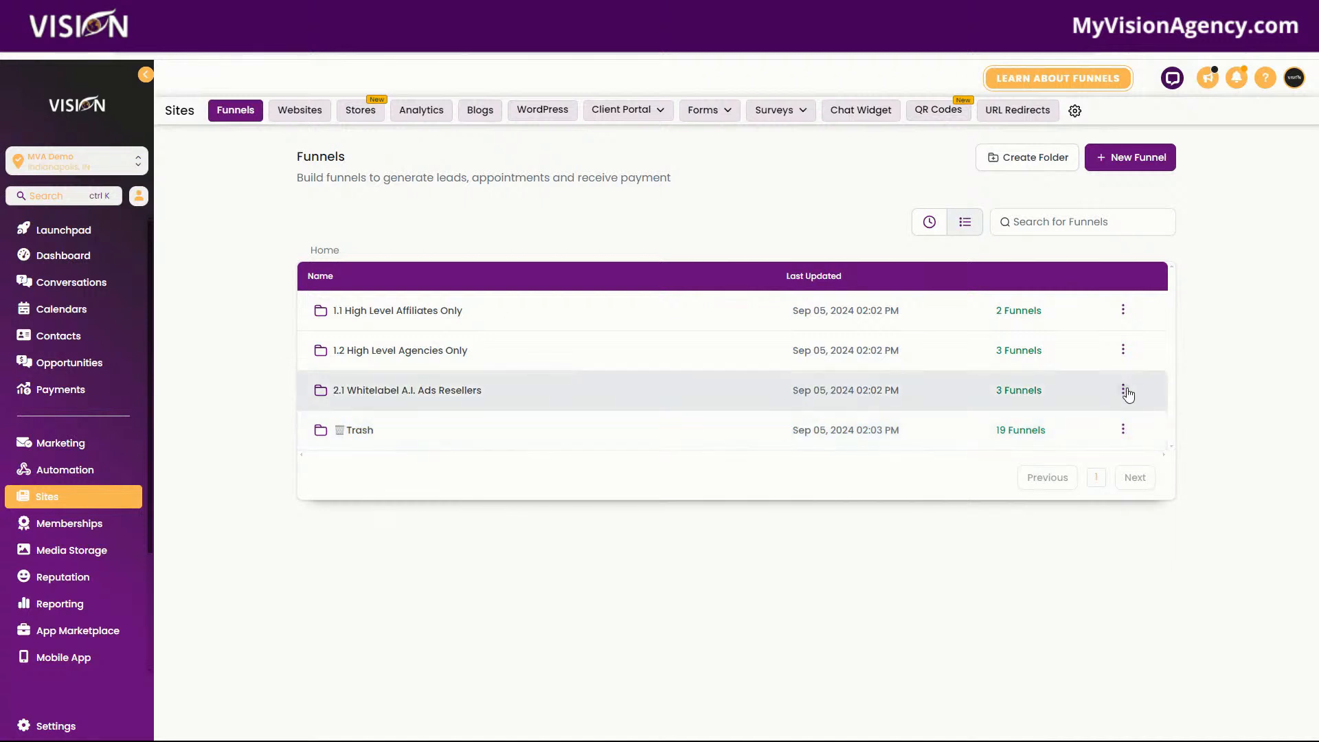
- Move the A.I. Ads Only funnel from the 2.1 Whitelabel A.I. Ads Resellers folder to the Trash folder
left_click(1127, 392)
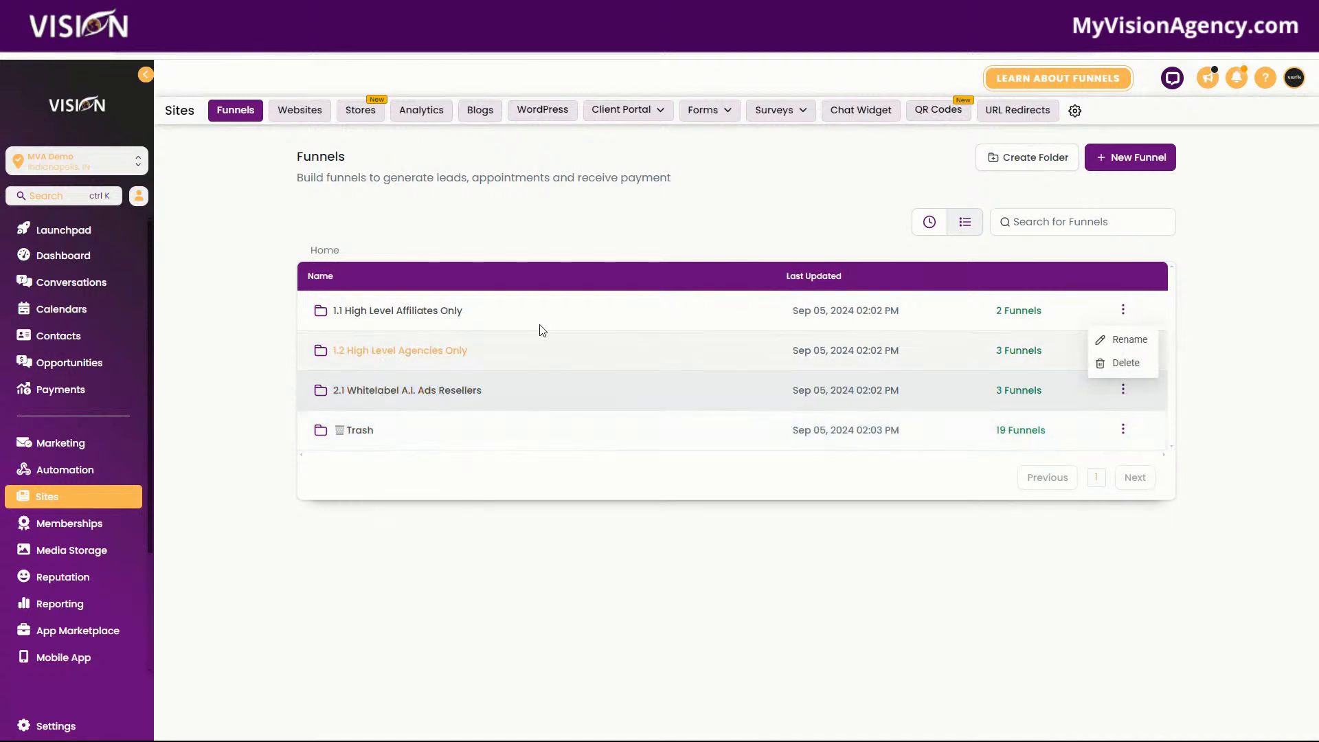
left_click(450, 391)
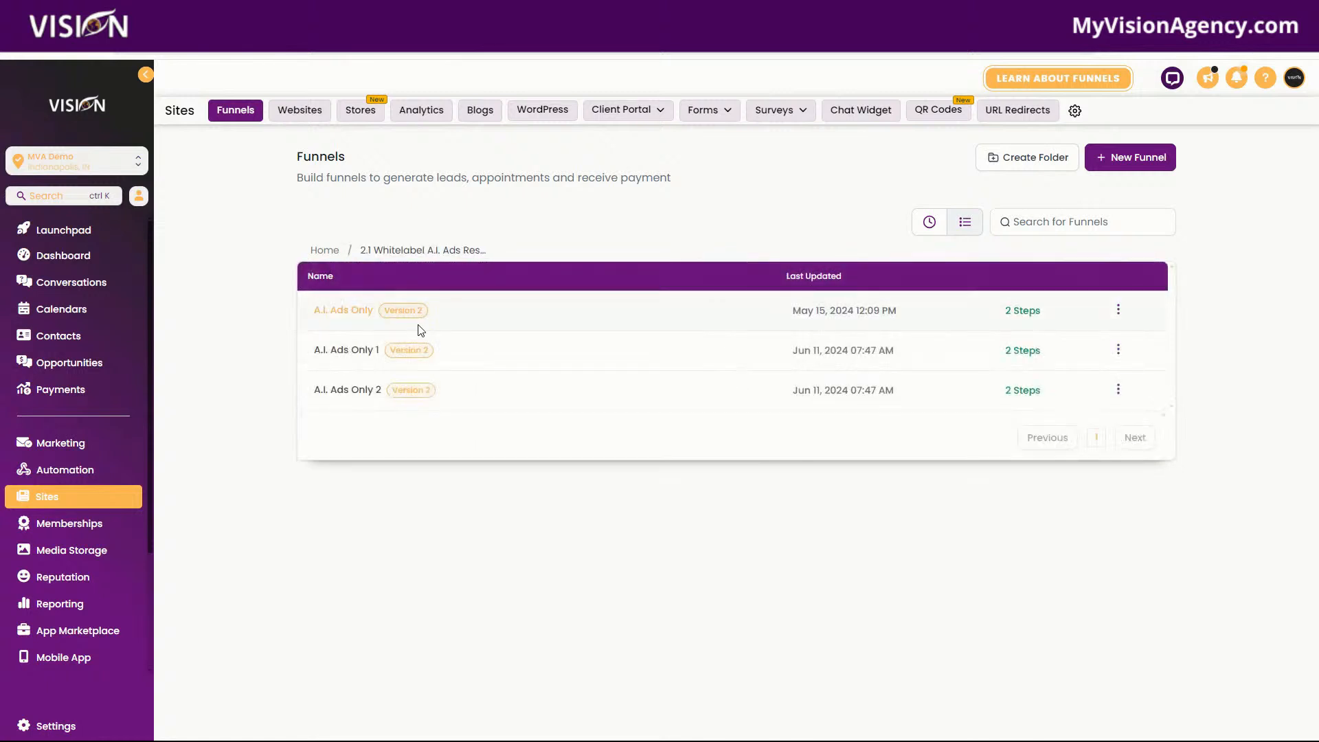
left_click(1118, 313)
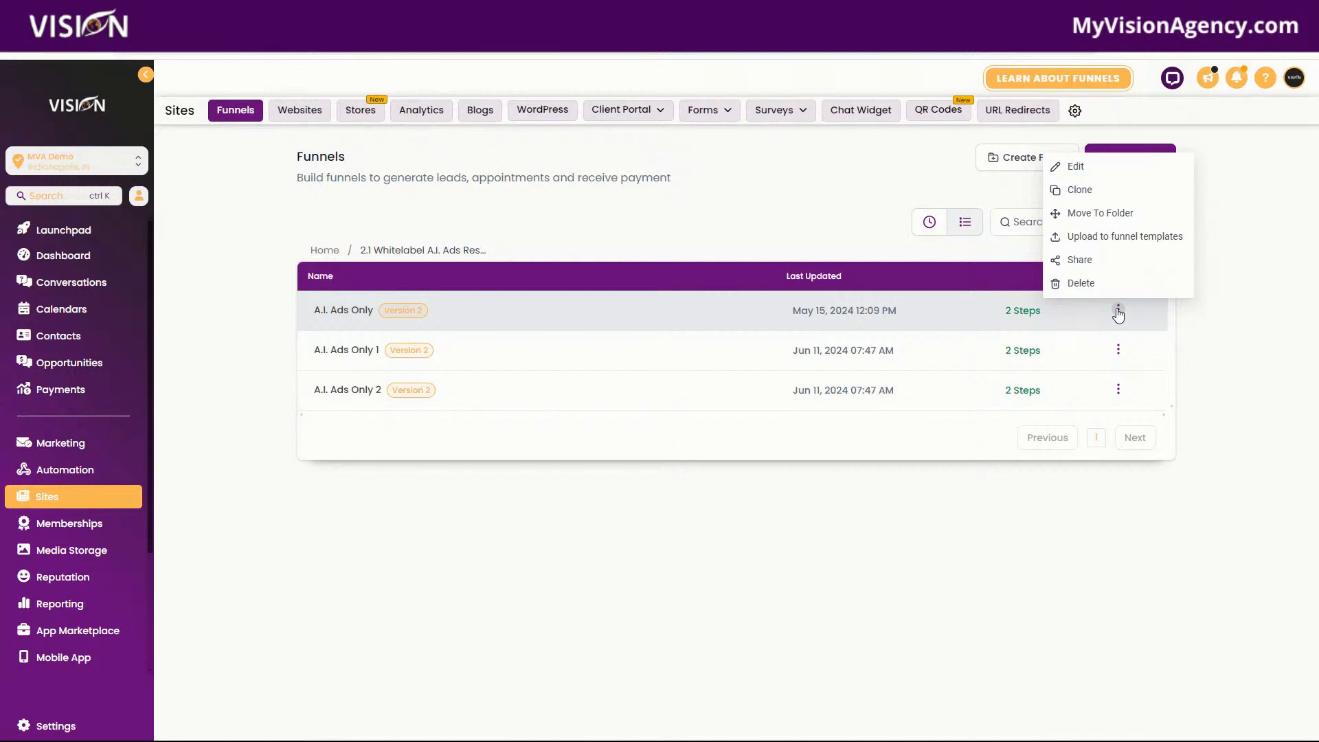
left_click(1086, 216)
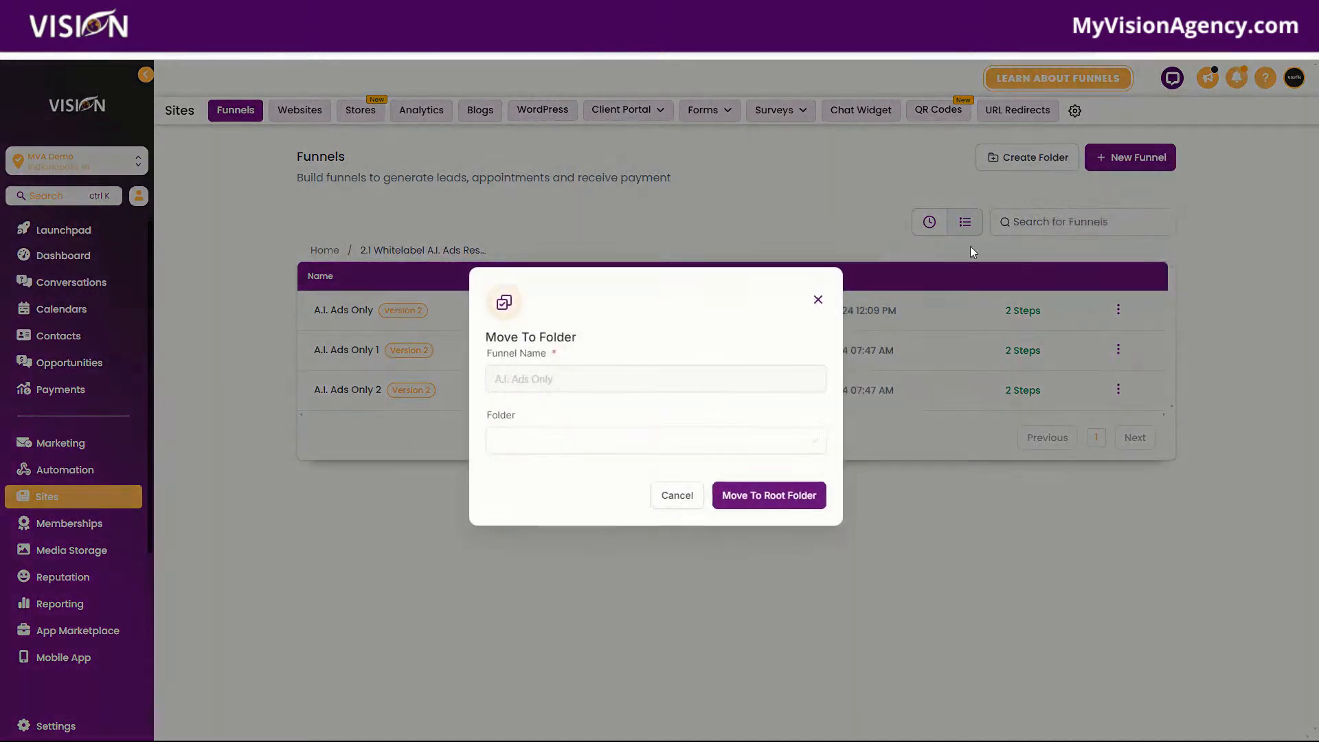
left_click(489, 439)
left_click(509, 522)
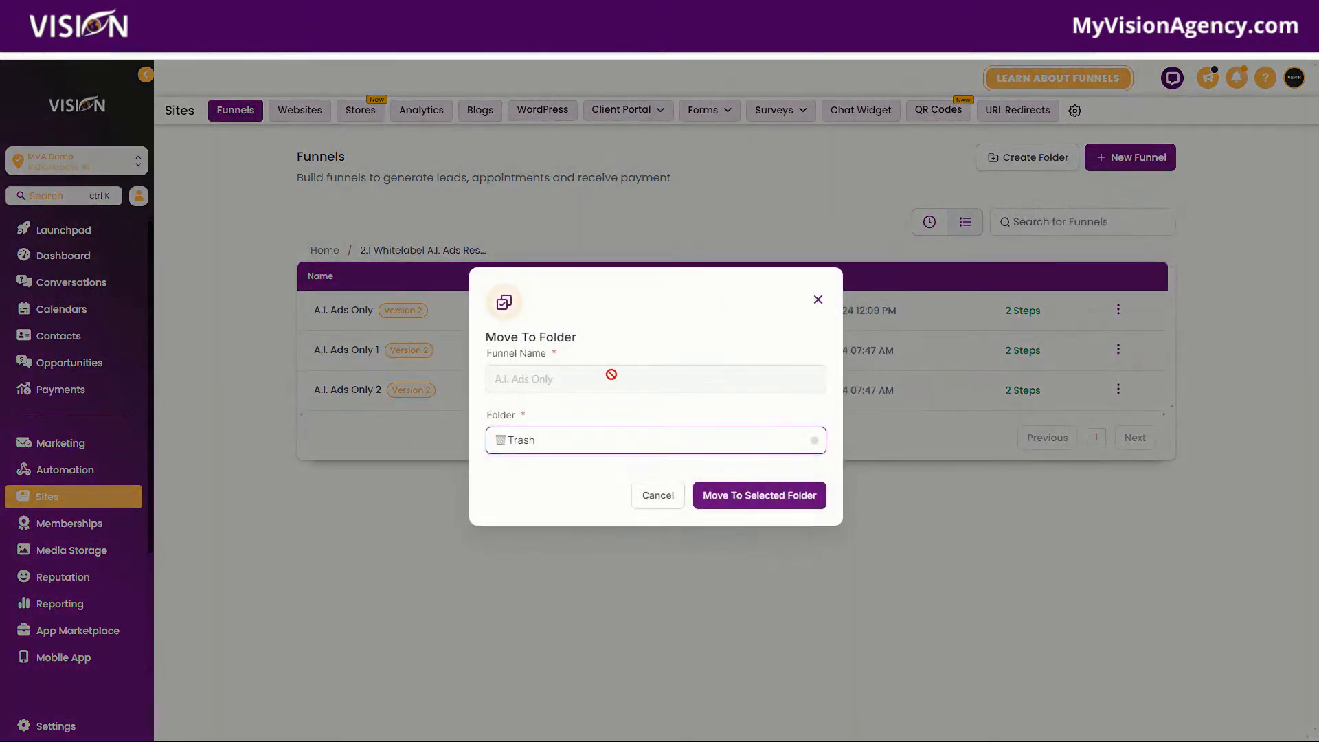
left_click(739, 496)
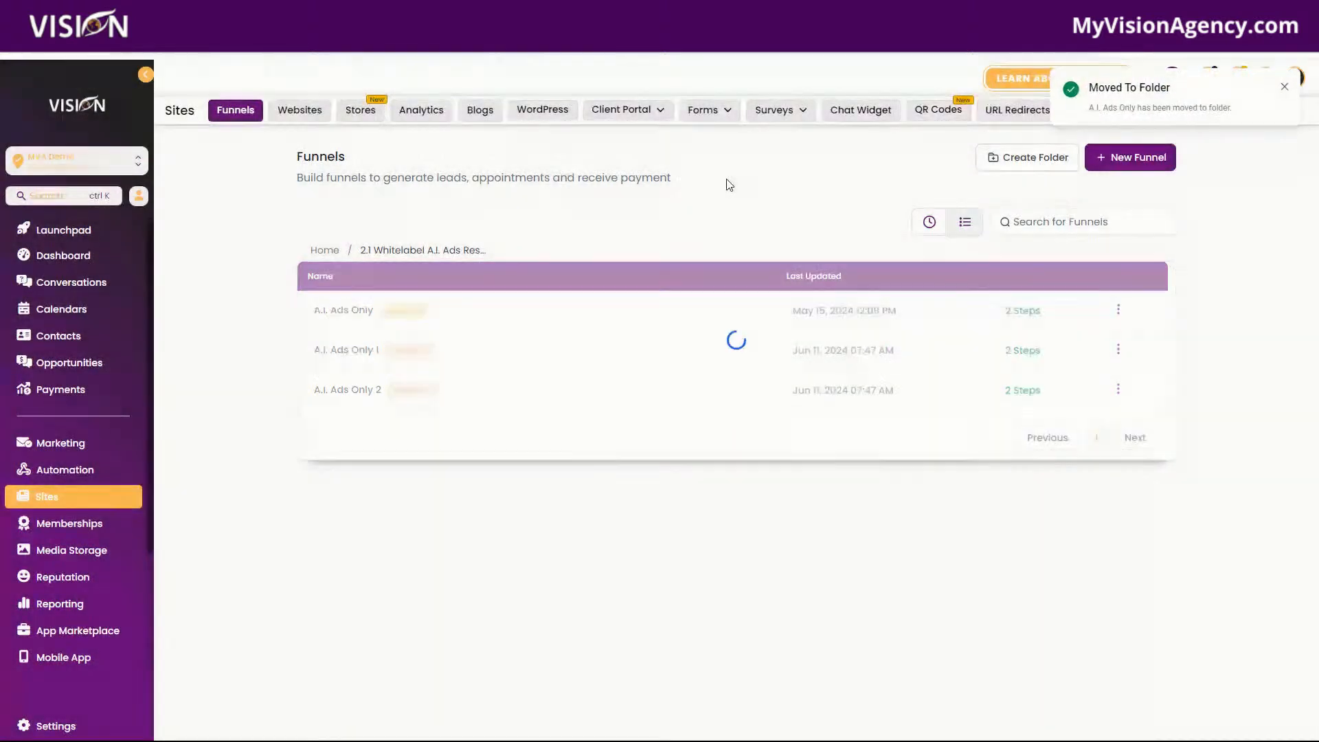
- Return to the funnels home list, view the funnels by most recent update, and switch back to the folder view
left_click(324, 250)
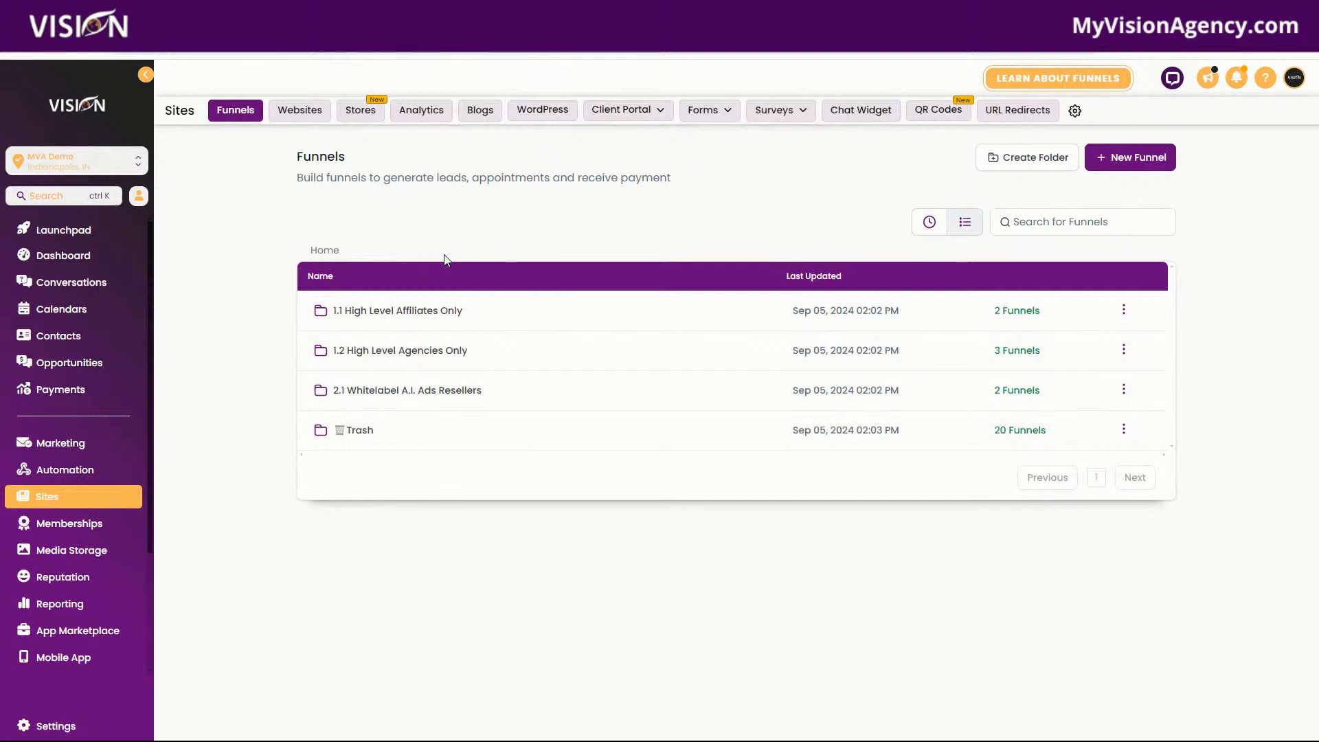
left_click(933, 227)
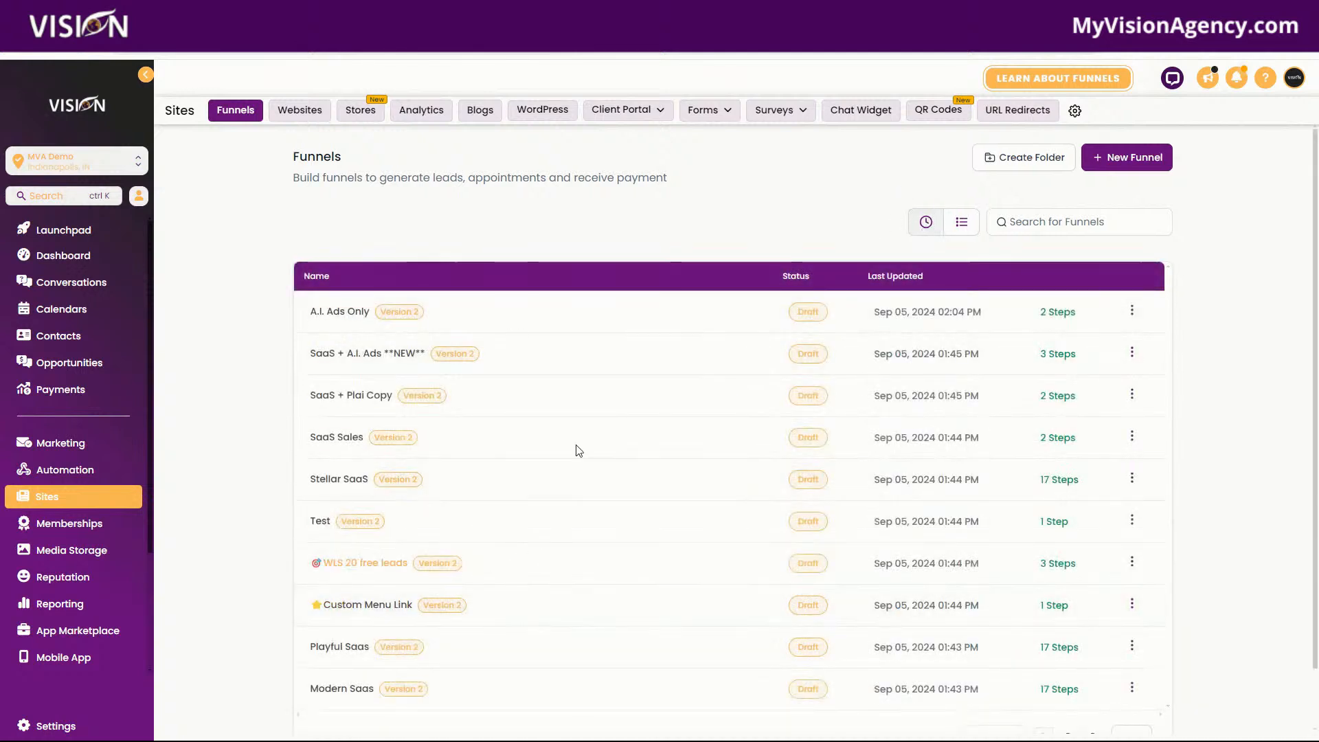
left_click(963, 225)
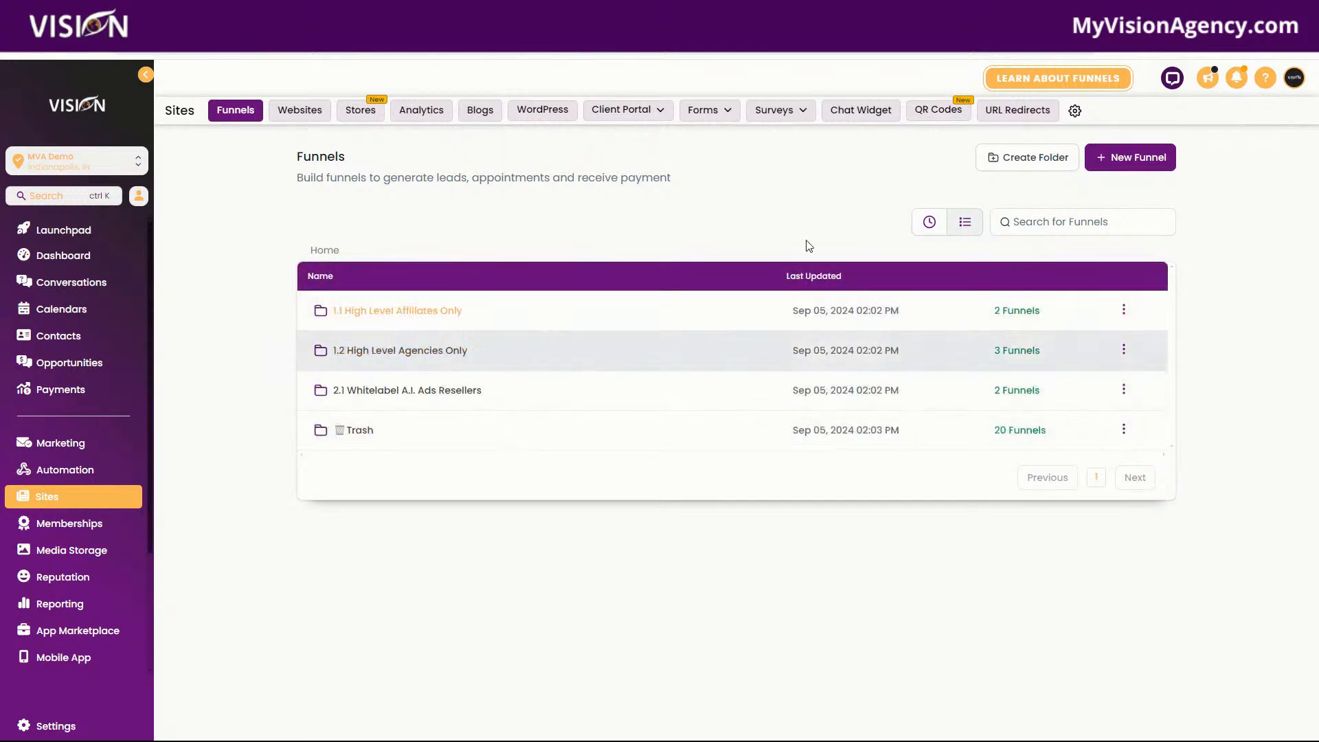
- Start a new funnel based on a template and browse the funnel template library
left_click(1031, 159)
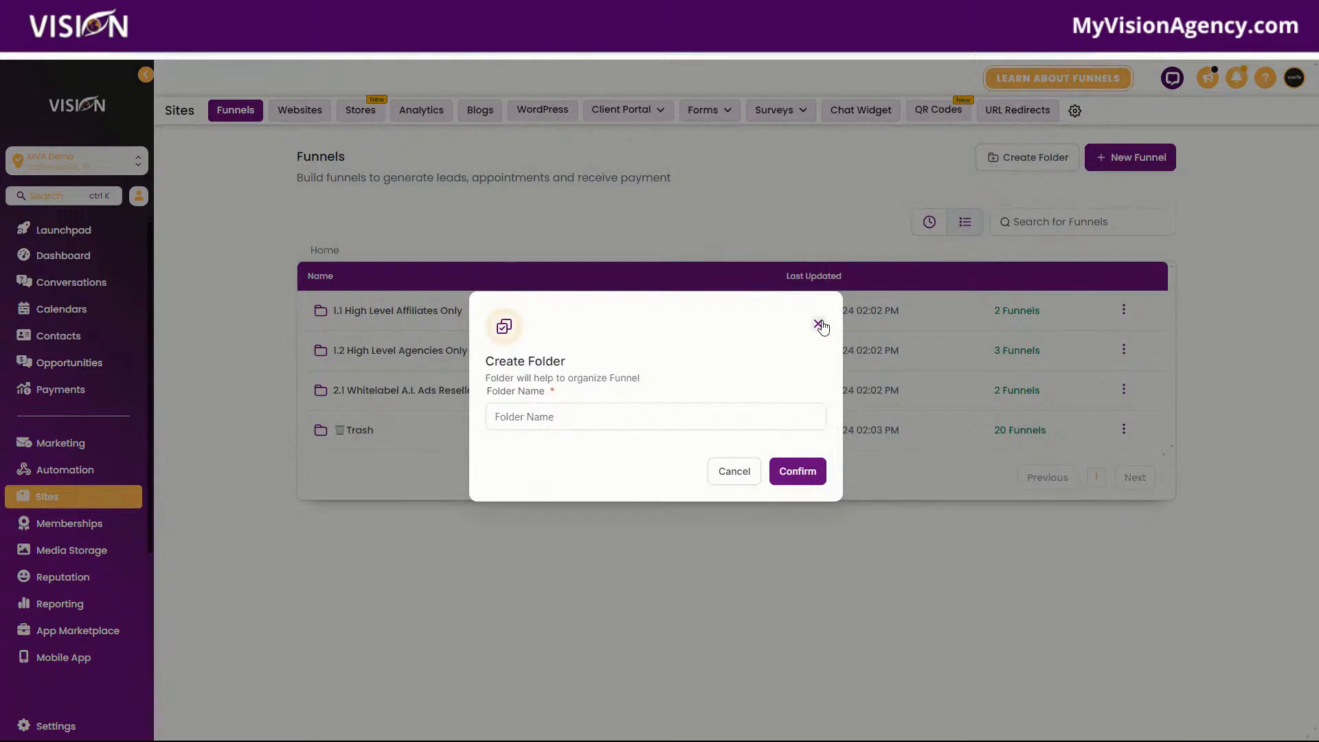
left_click(824, 323)
left_click(1140, 157)
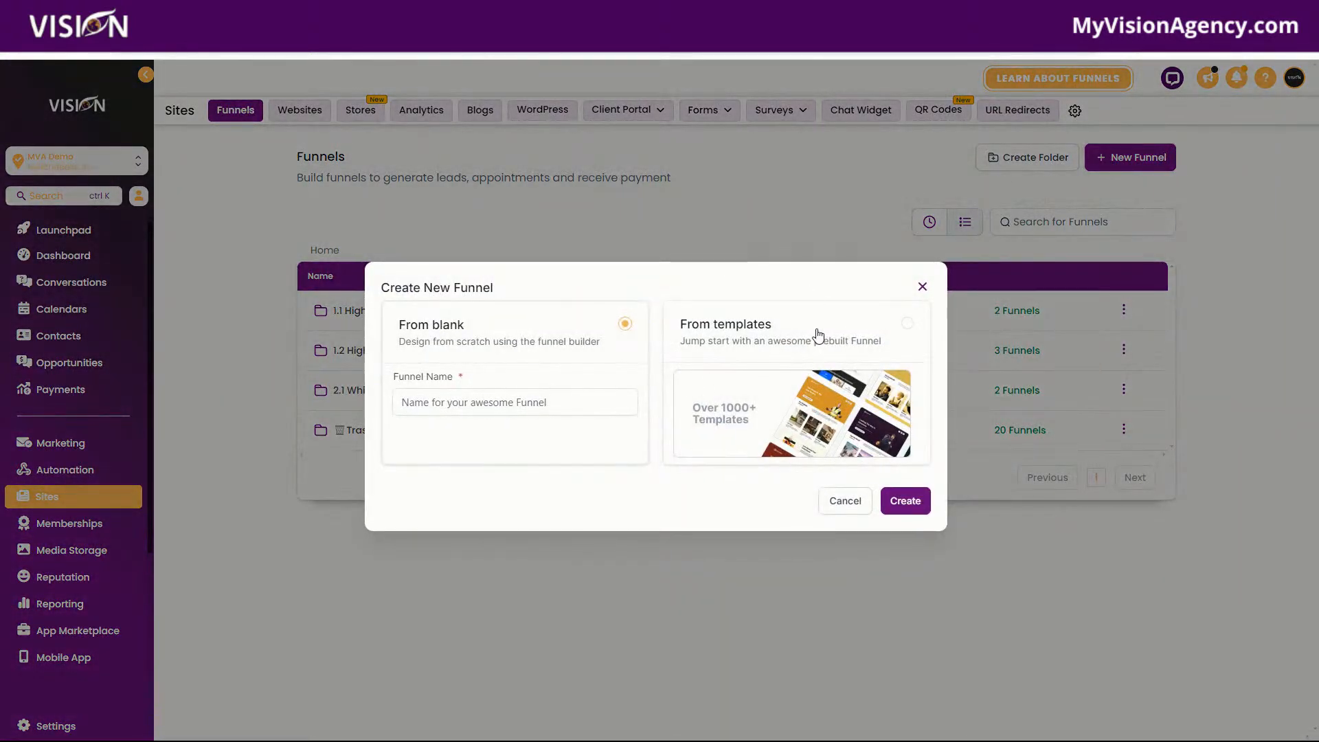
left_click(823, 431)
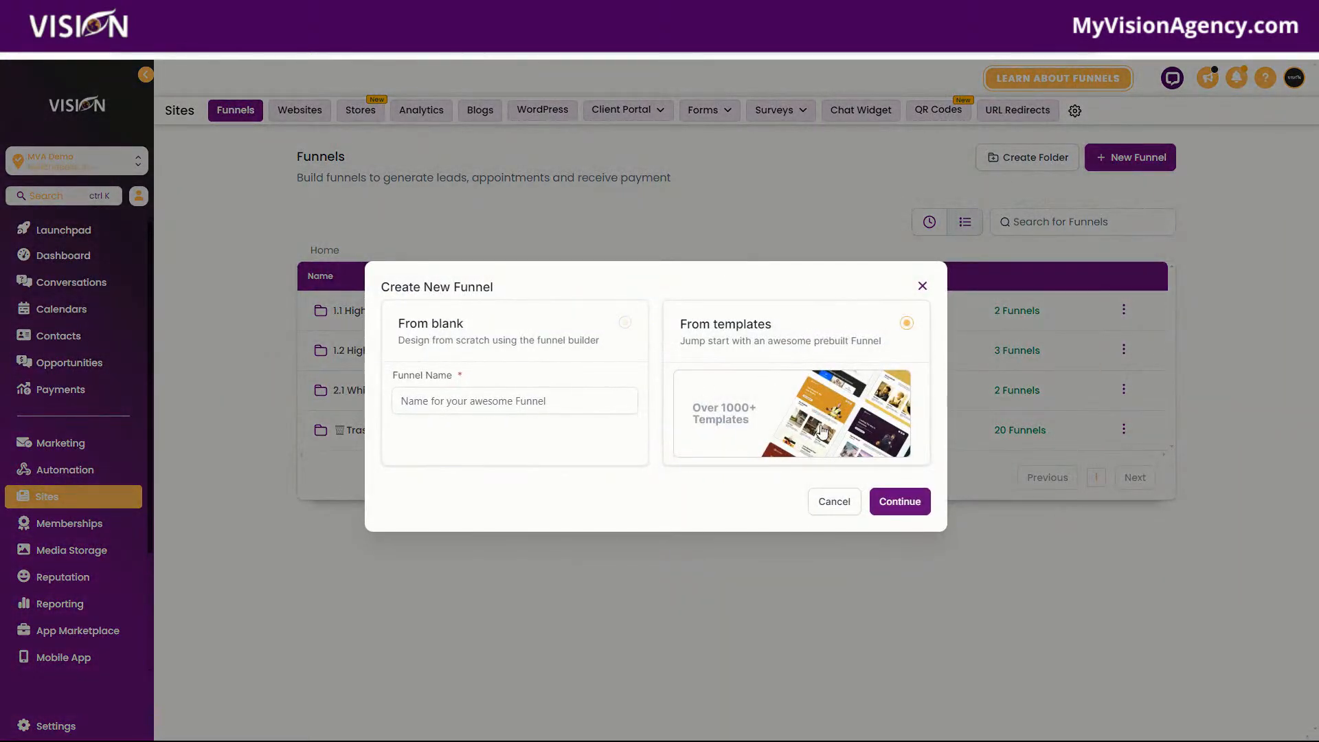
left_click(892, 507)
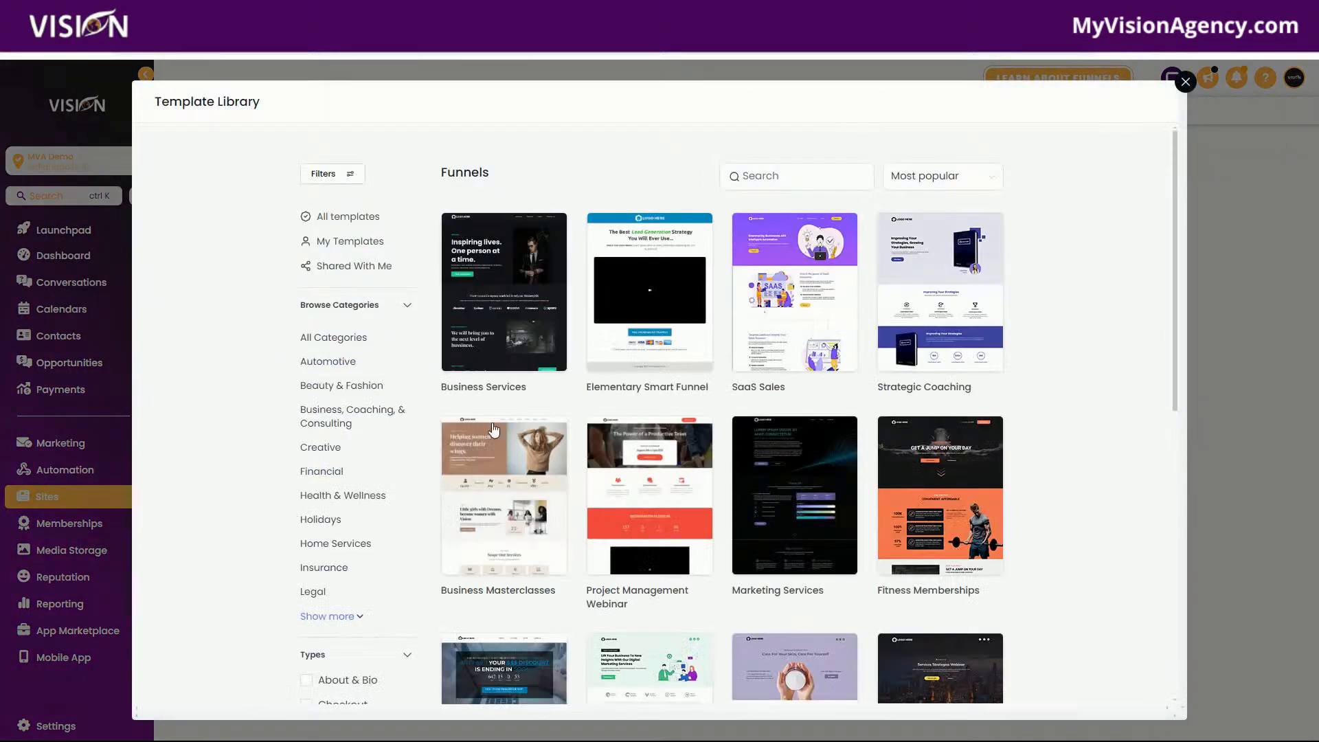
scroll(353, 397, "down", 3)
scroll(754, 265, "up", 3)
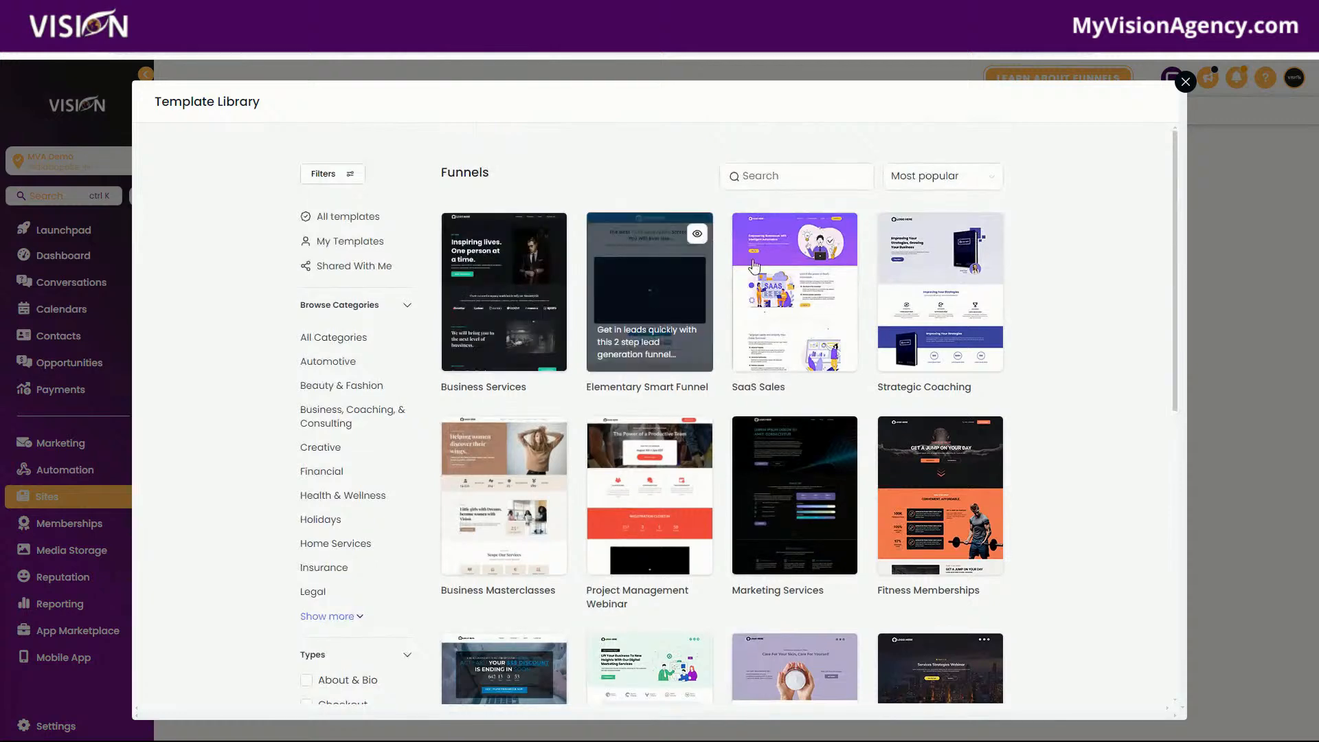
- Preview the SaaS Sales template through to its FAQ section and continue with it for the new funnel
left_click(841, 237)
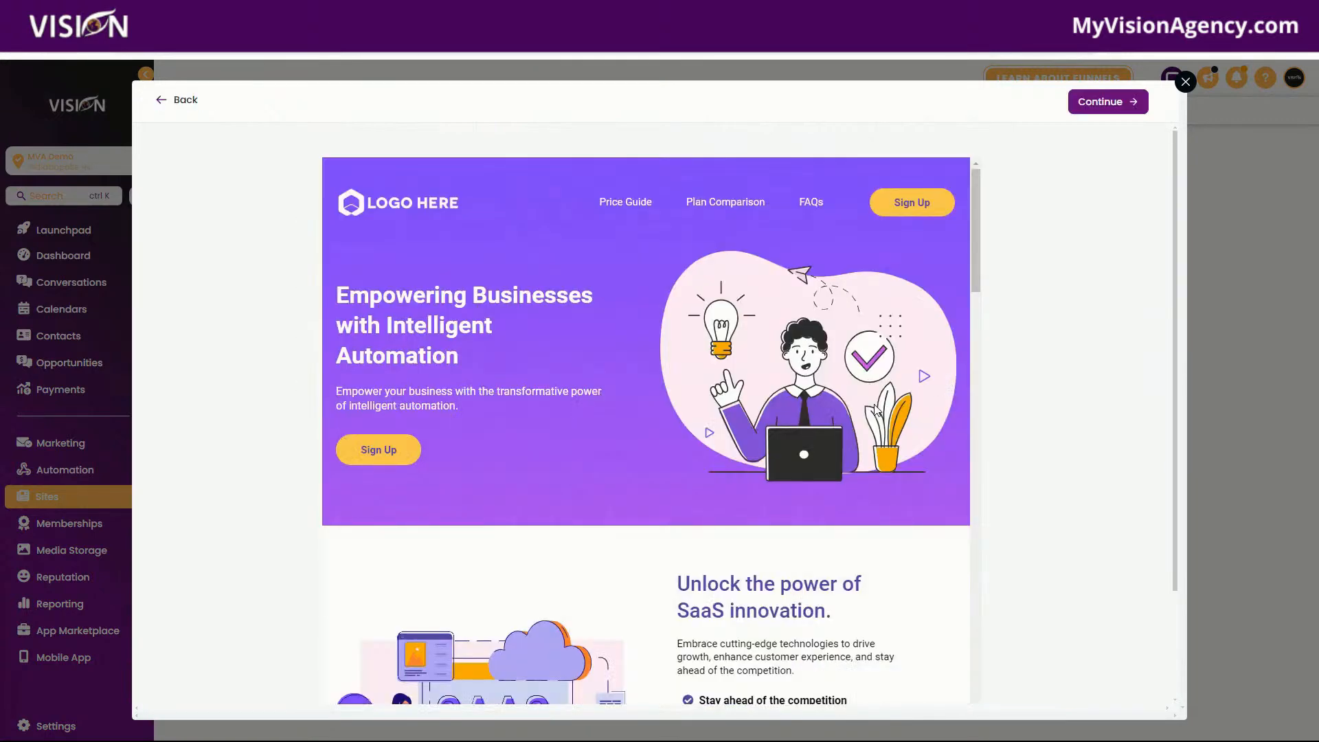
scroll(874, 411, "down", 15)
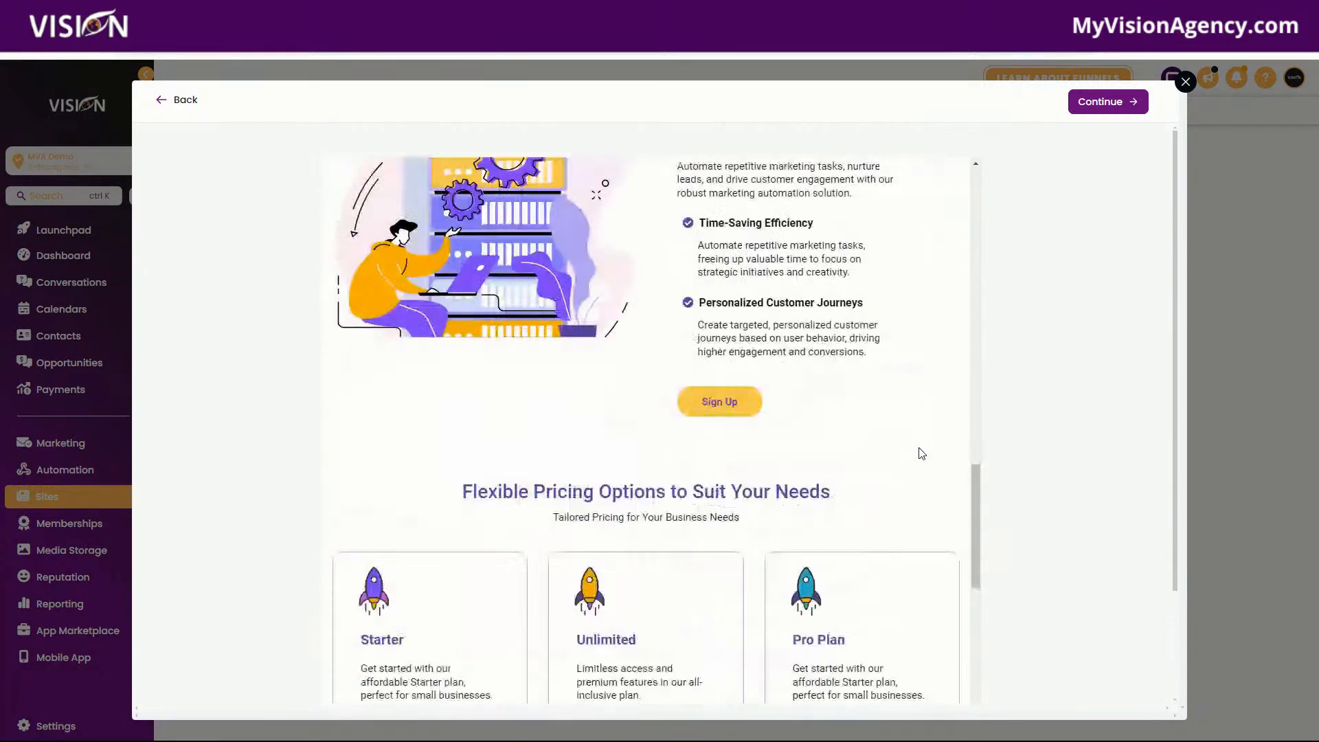
scroll(922, 453, "down", 15)
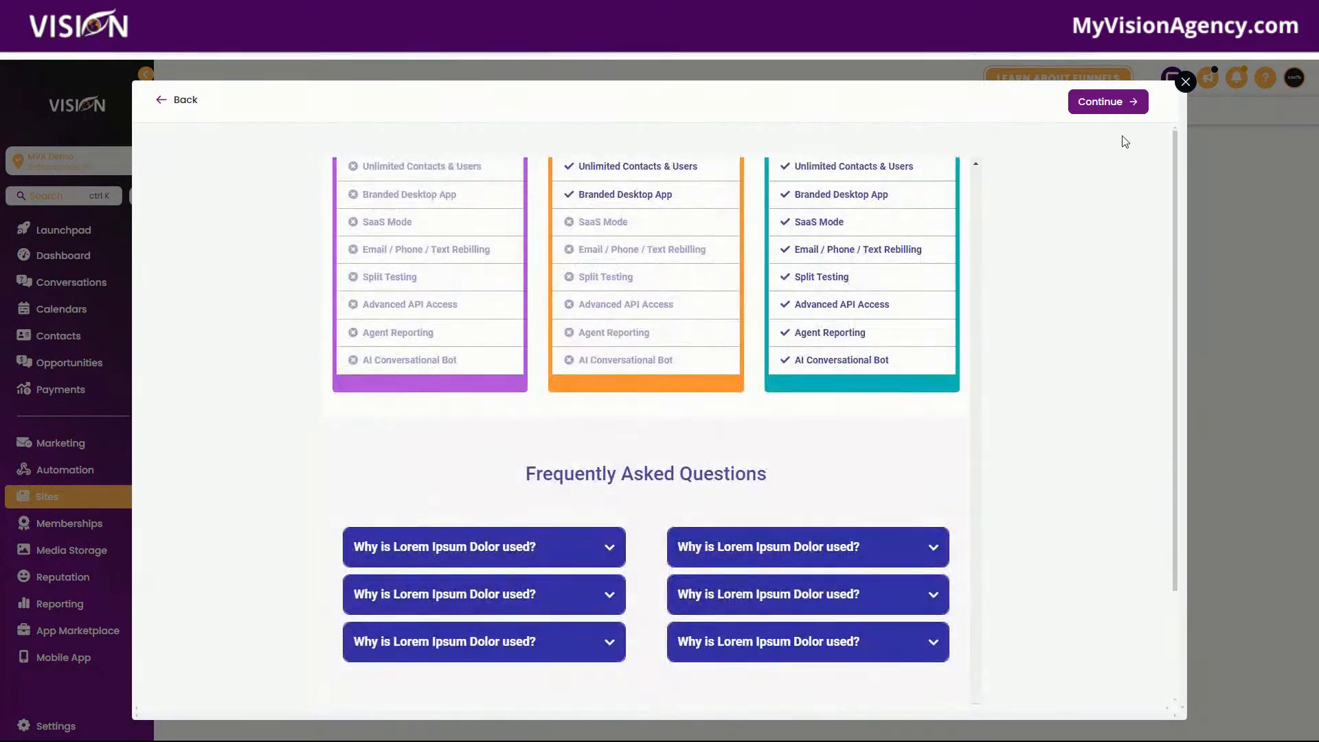
left_click(1108, 102)
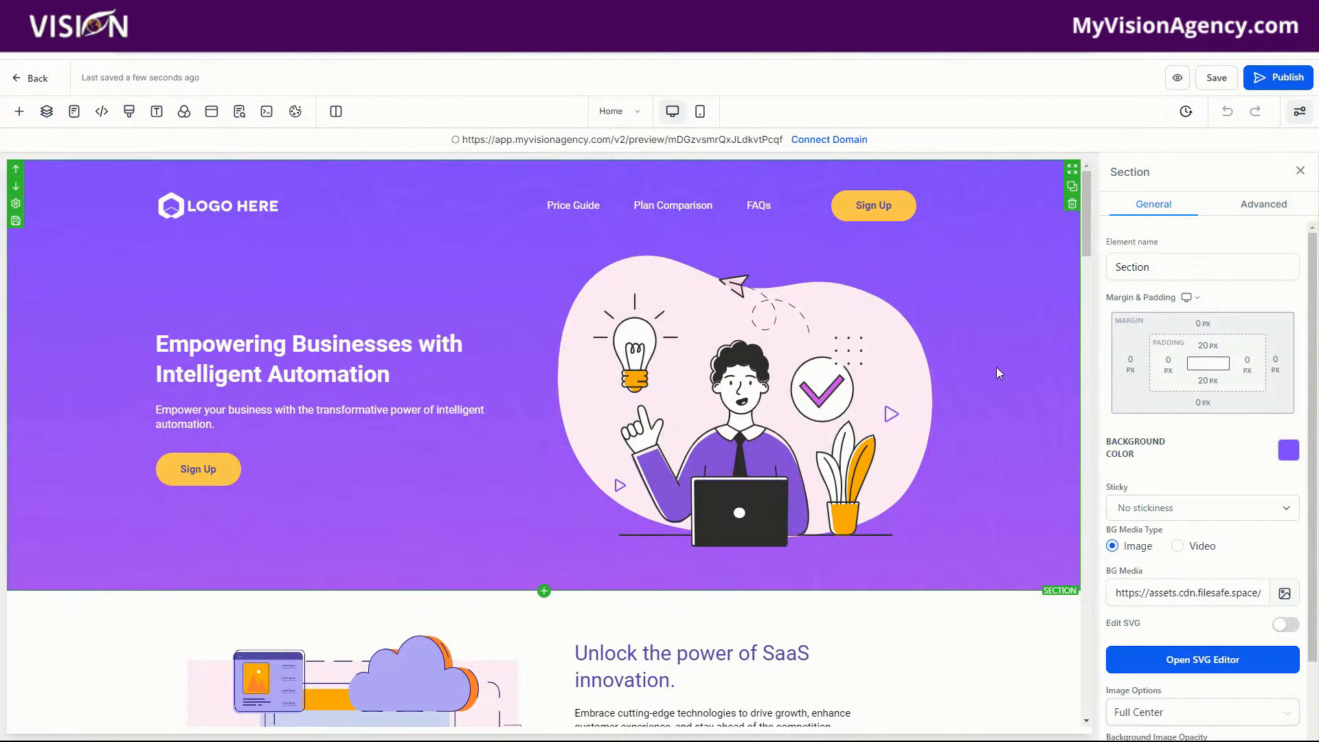
- Examine the settings of the hero illustration and the hero section, and the SaaS innovation section below it
left_click(868, 408)
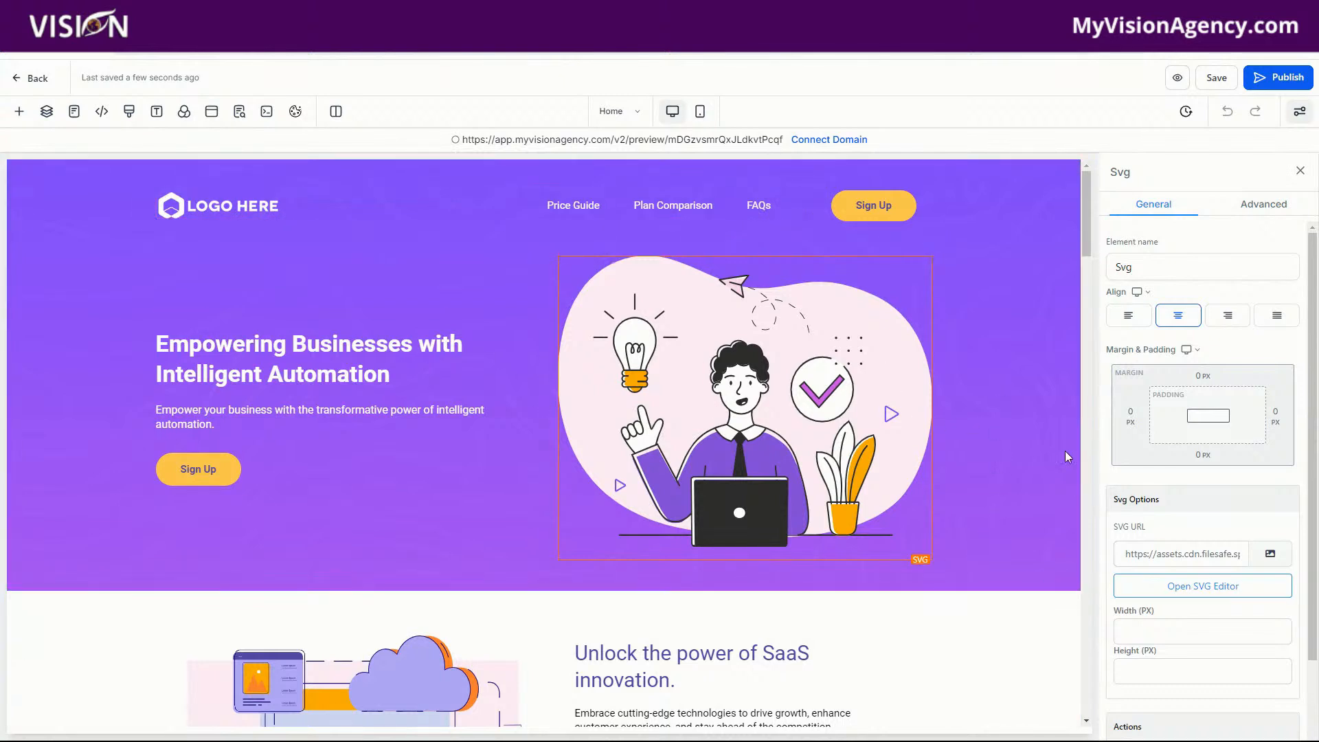
left_click(1045, 460)
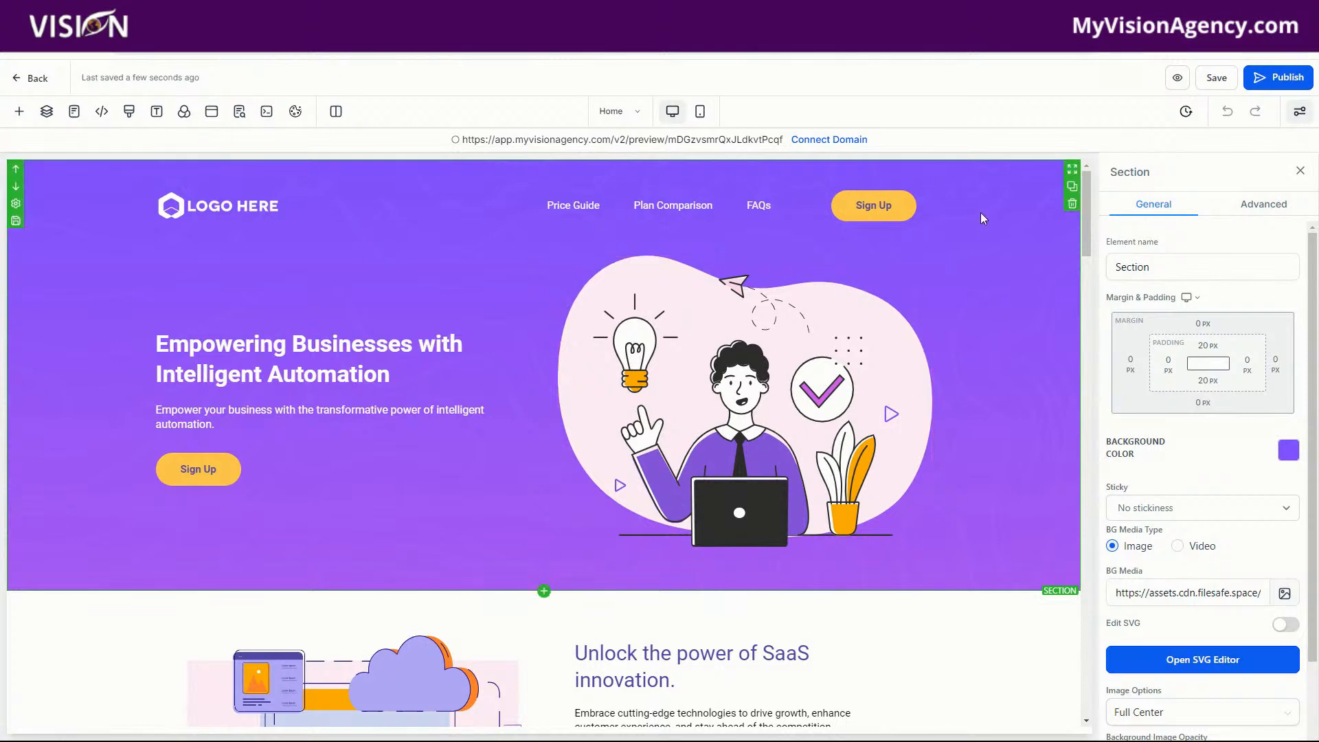
scroll(1016, 481, "down", 10)
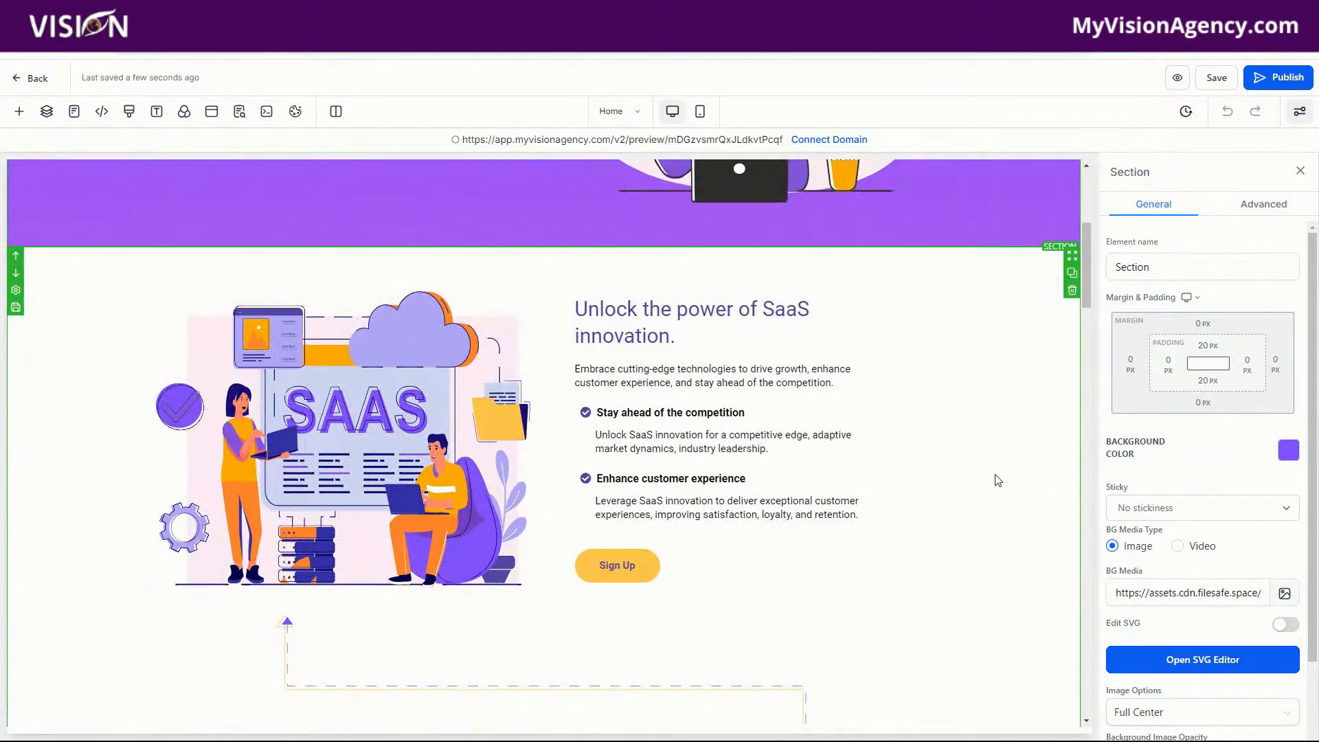
scroll(998, 480, "up", 4)
scroll(998, 488, "down", 4)
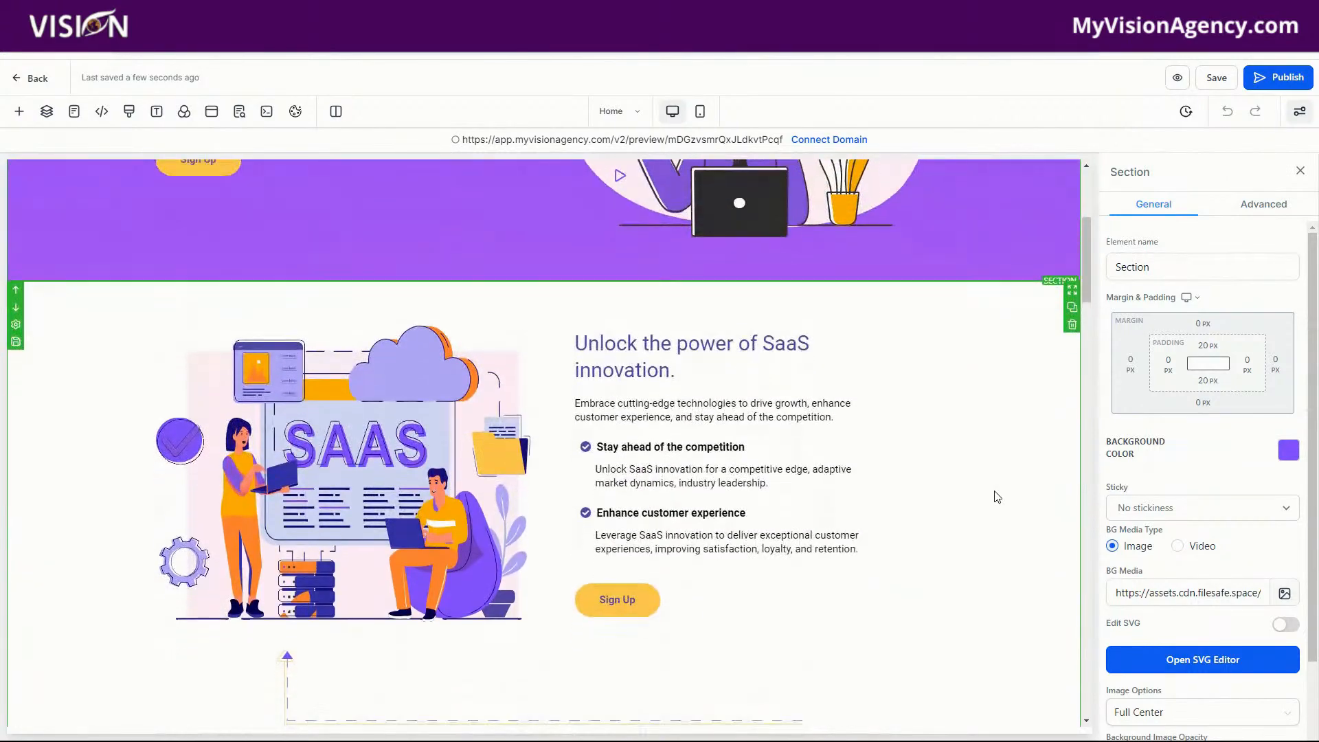
- Move the Flexible Pricing Options section up so it sits directly below the hero section
scroll(997, 497, "down", 10)
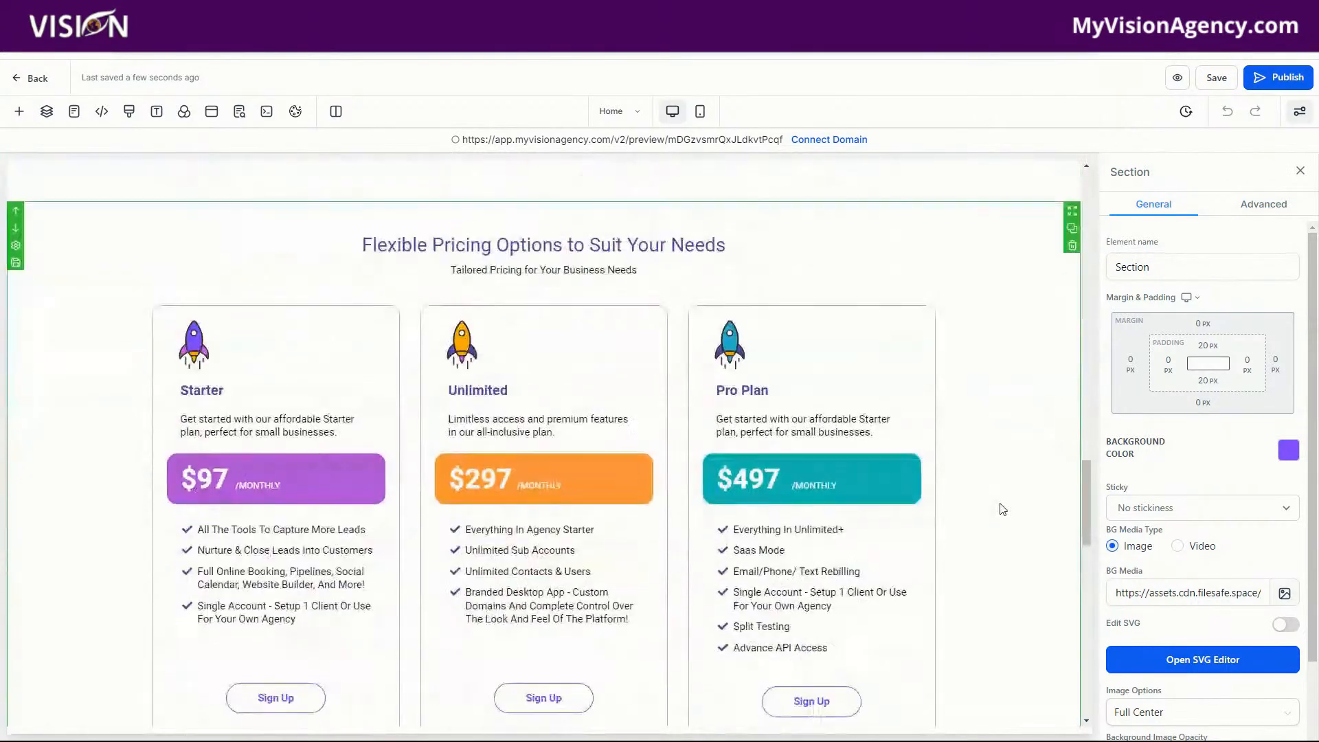
left_click(1008, 427)
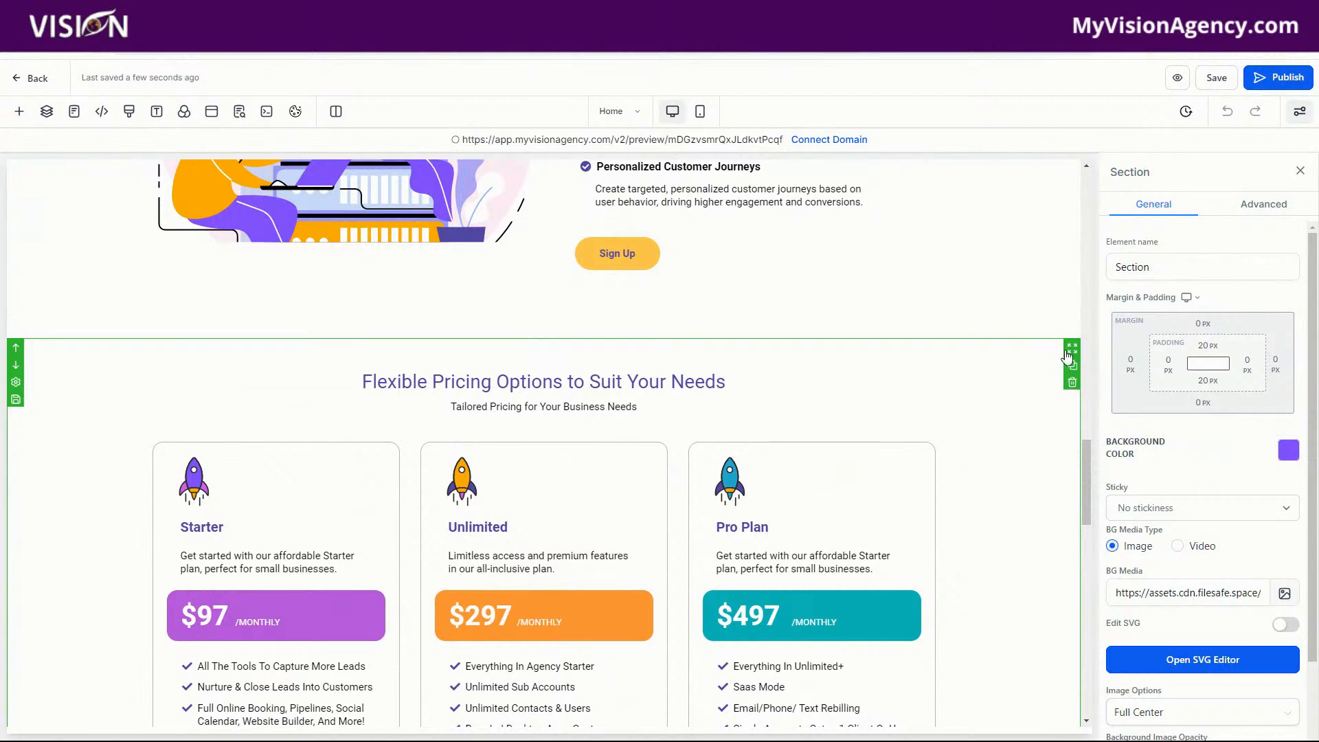
left_click_drag(1074, 353, 1058, 172)
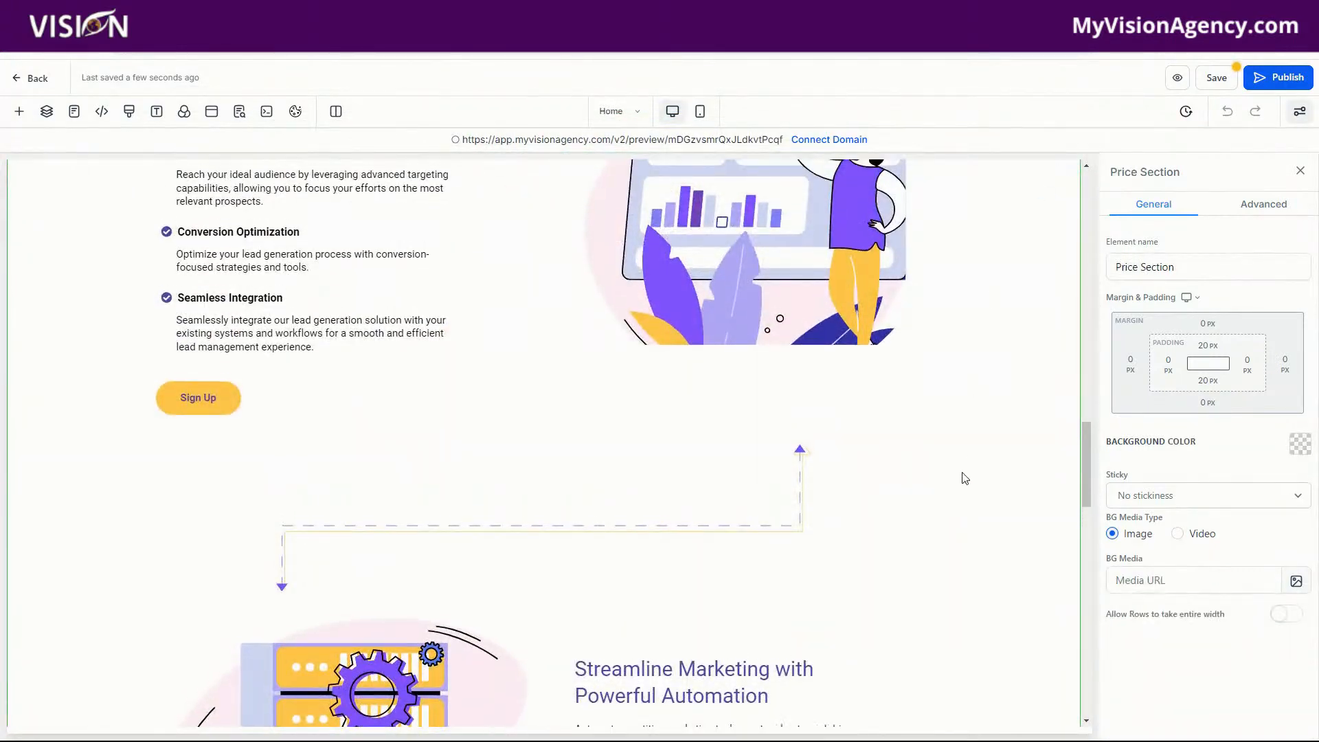
- Review the moved pricing section and examine the settings of the Starter column and its rocket graphic
scroll(962, 478, "up", 10)
scroll(982, 519, "down", 10)
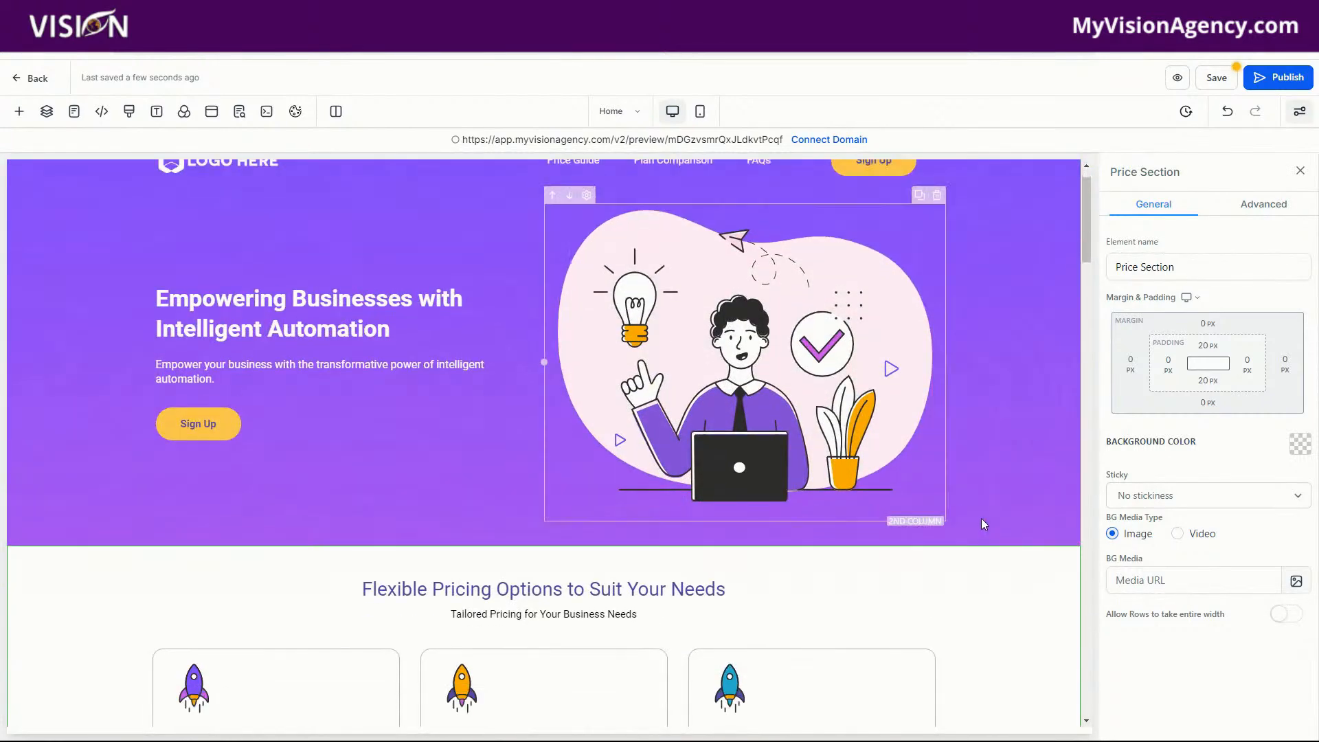
scroll(79, 527, "up", 3)
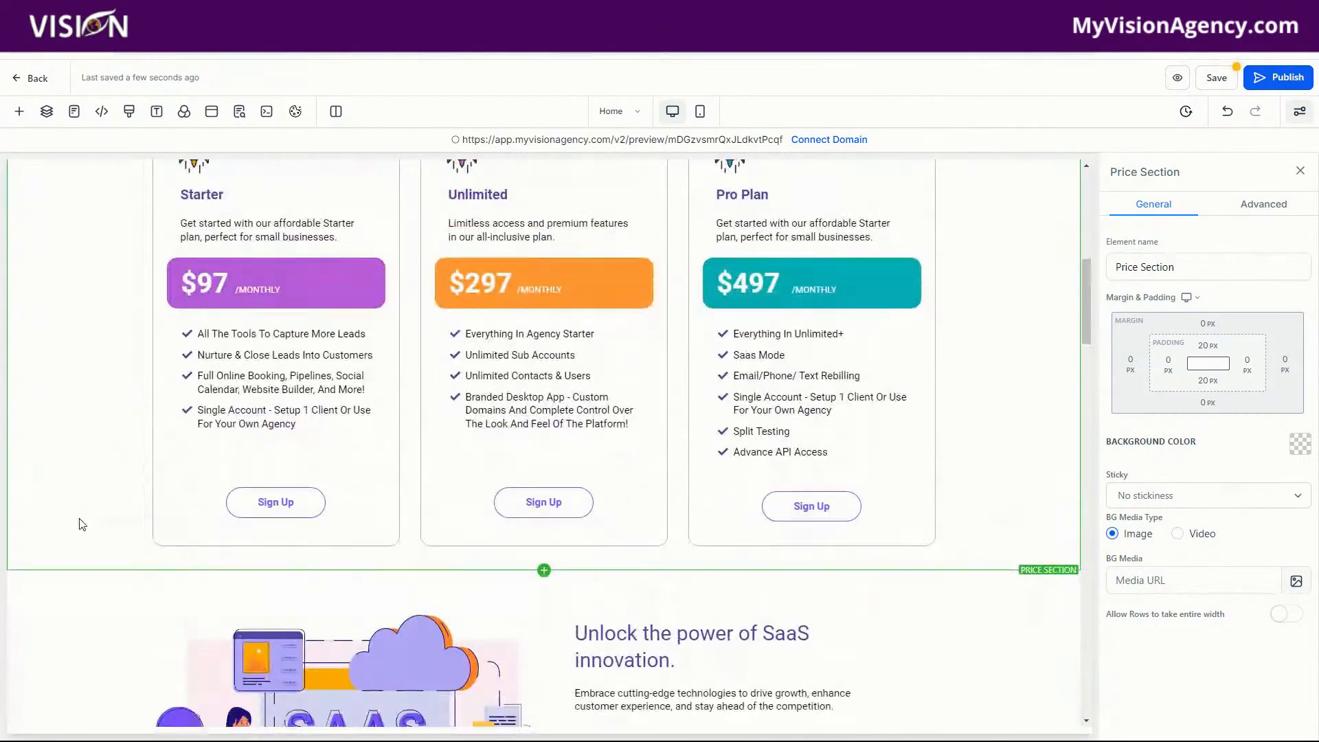
scroll(82, 516, "down", 5)
scroll(82, 455, "up", 8)
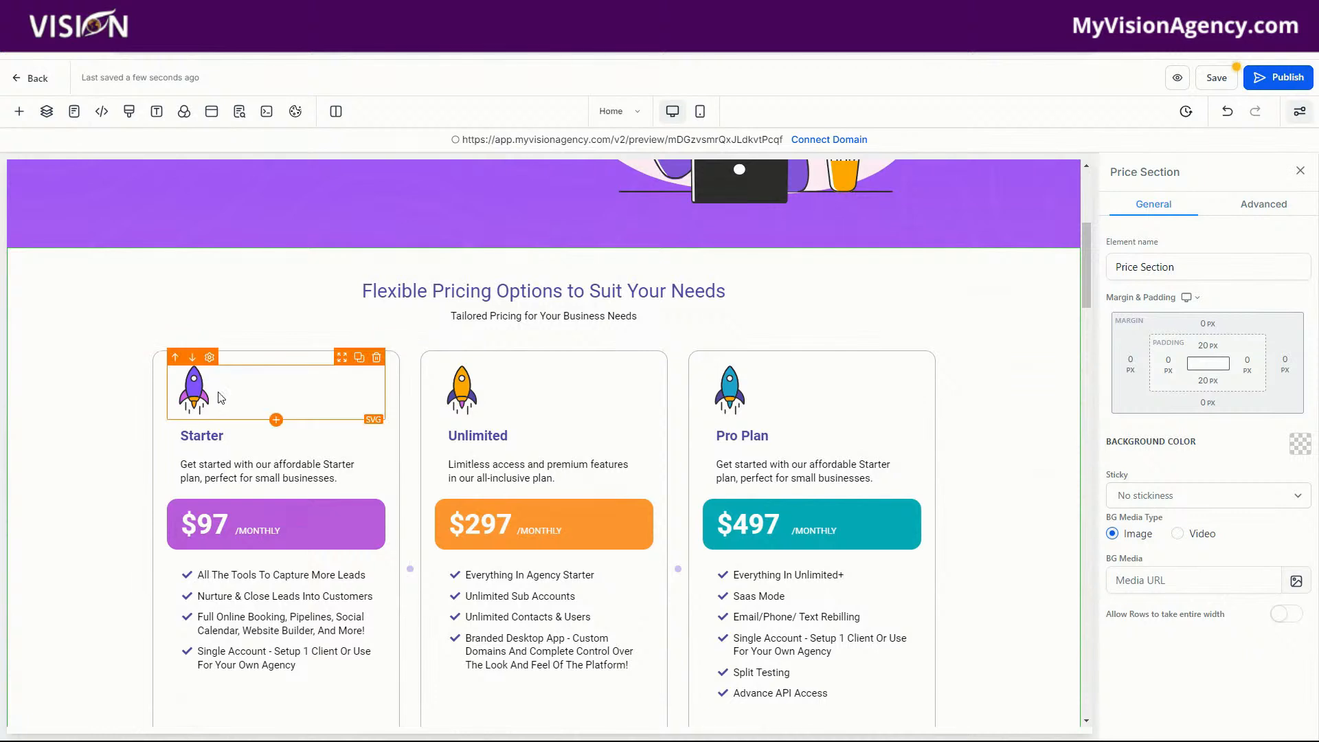
left_click(187, 347)
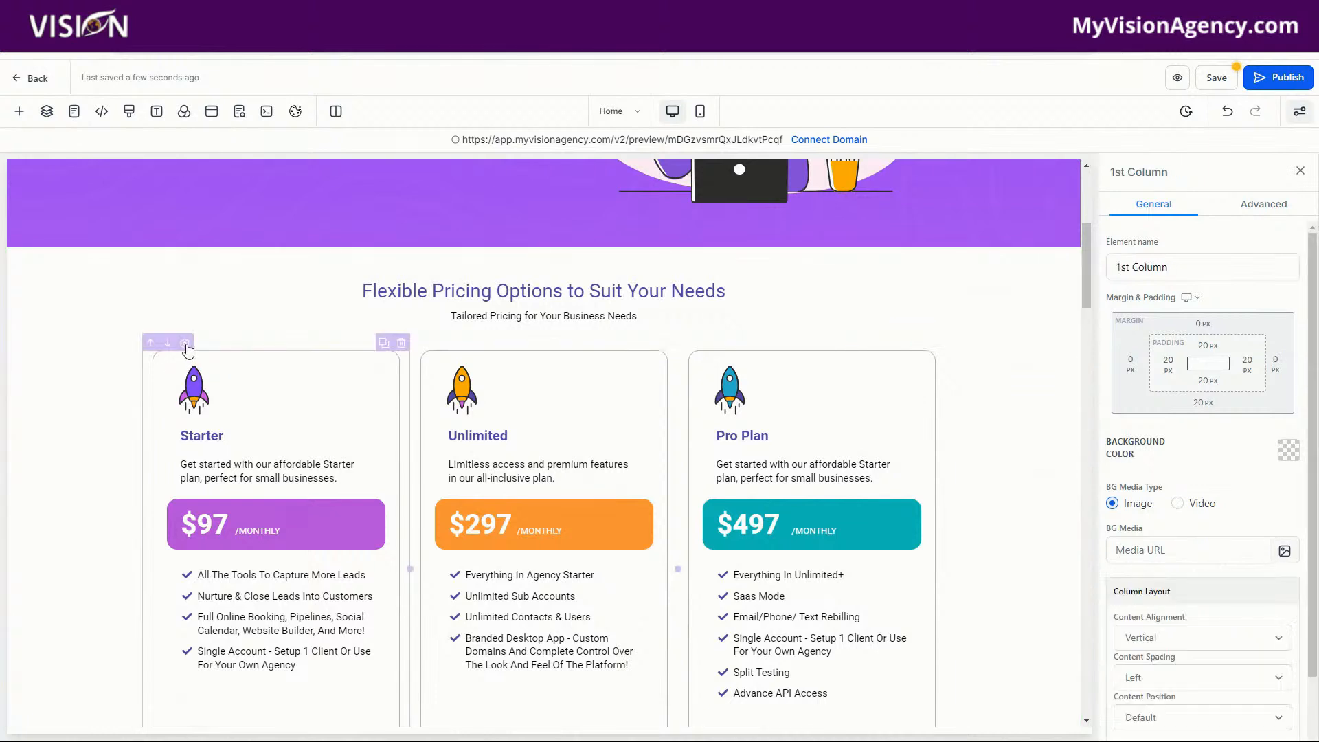
left_click(210, 367)
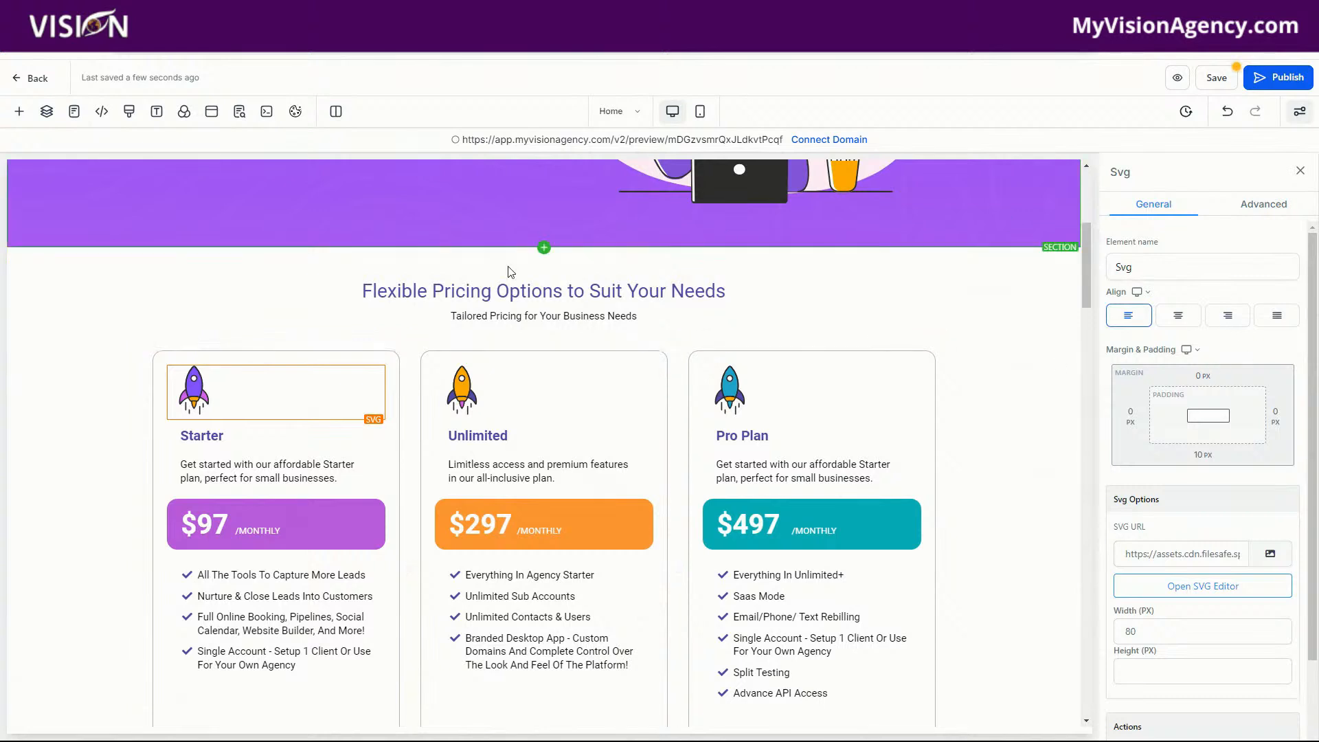
- Set the right padding of the row holding the three pricing cards to 134 px
left_click(185, 334)
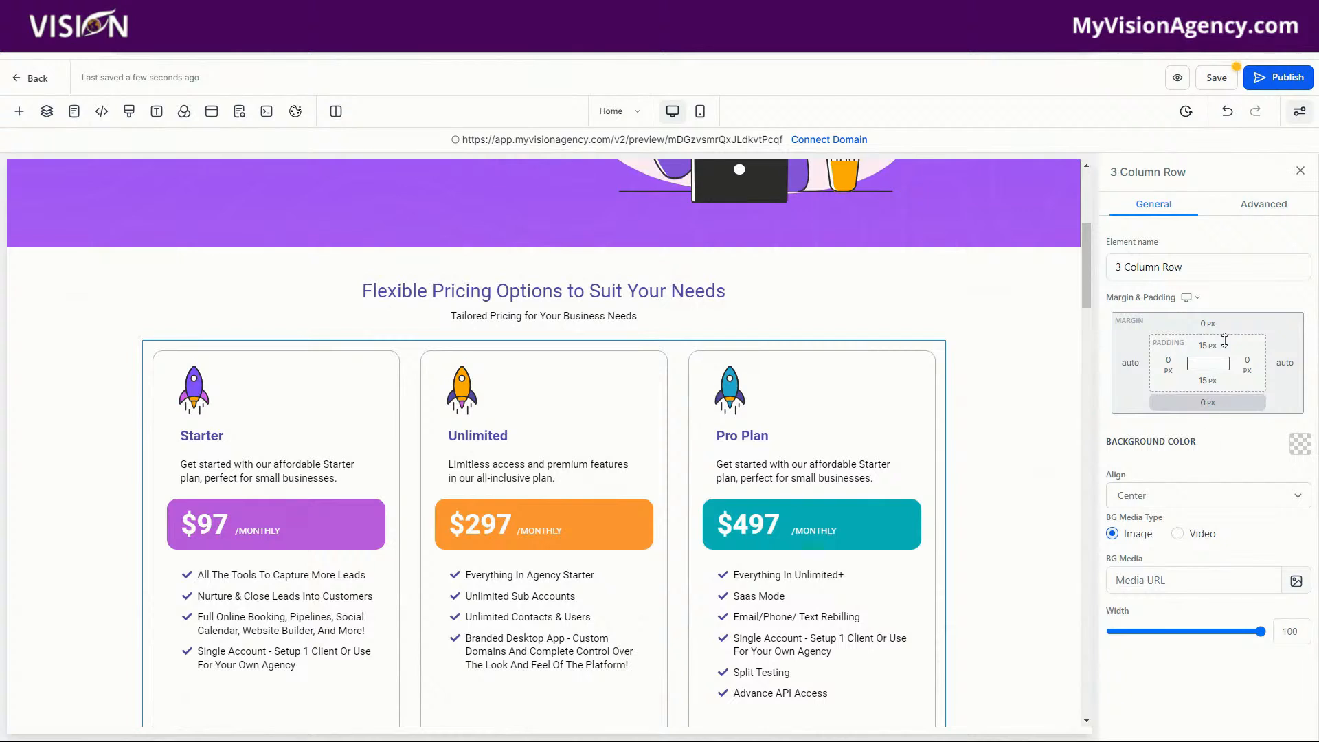
left_click(1153, 267)
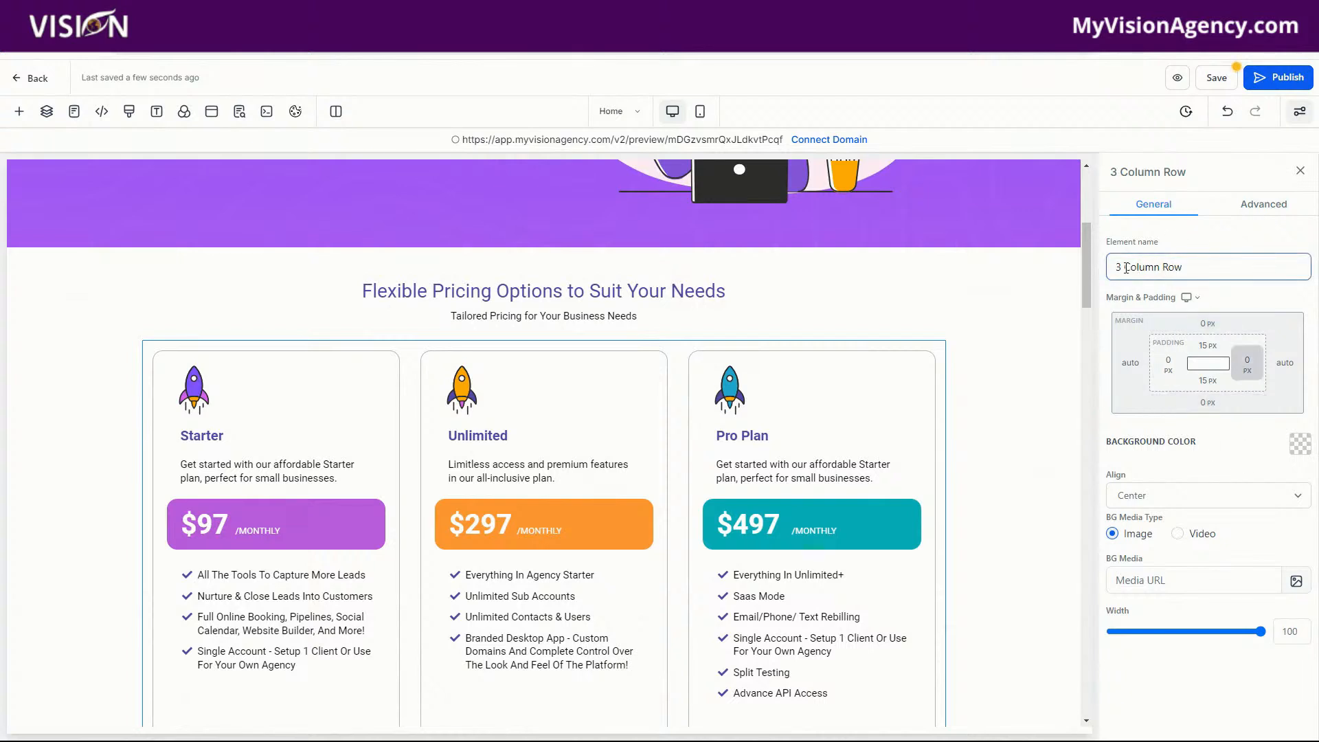
left_click(1161, 267)
left_click_drag(1214, 268, 1089, 267)
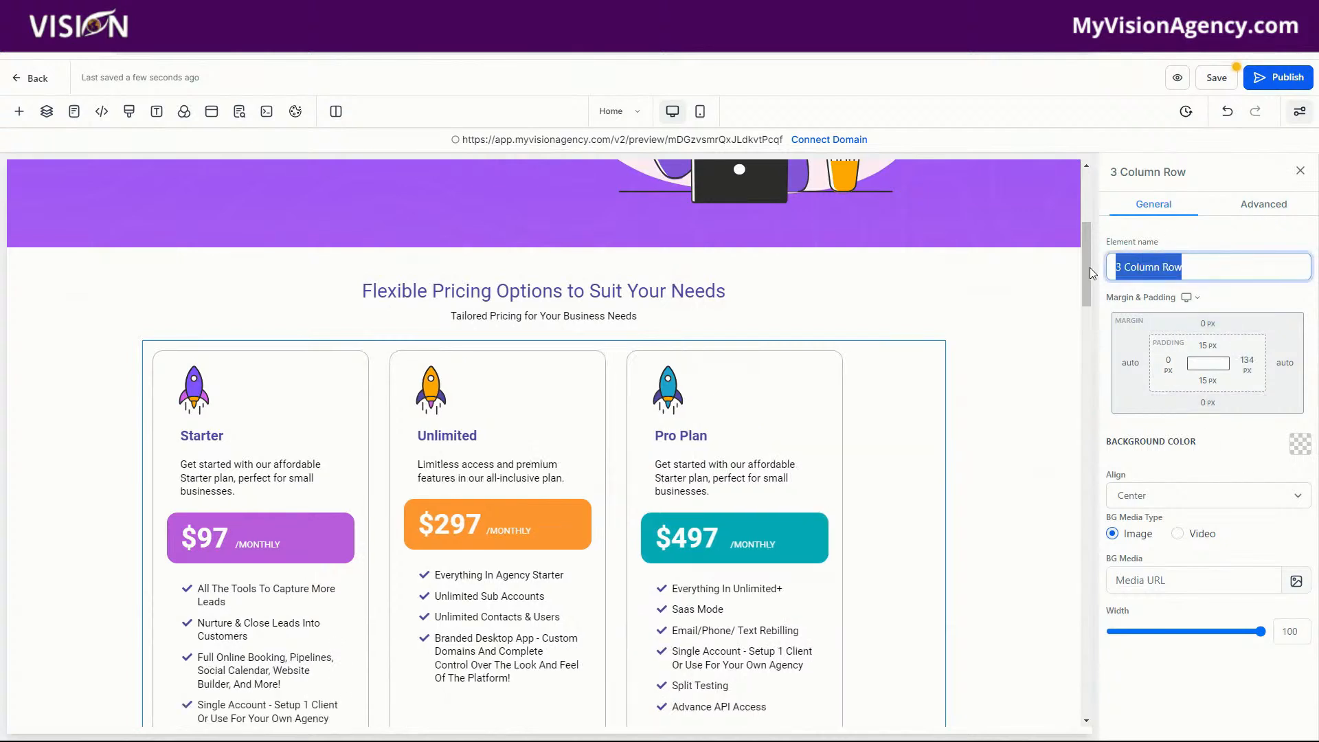
- Set the left margin of the Price Section to -191 px
left_click(976, 286)
scroll(982, 451, "up", 5)
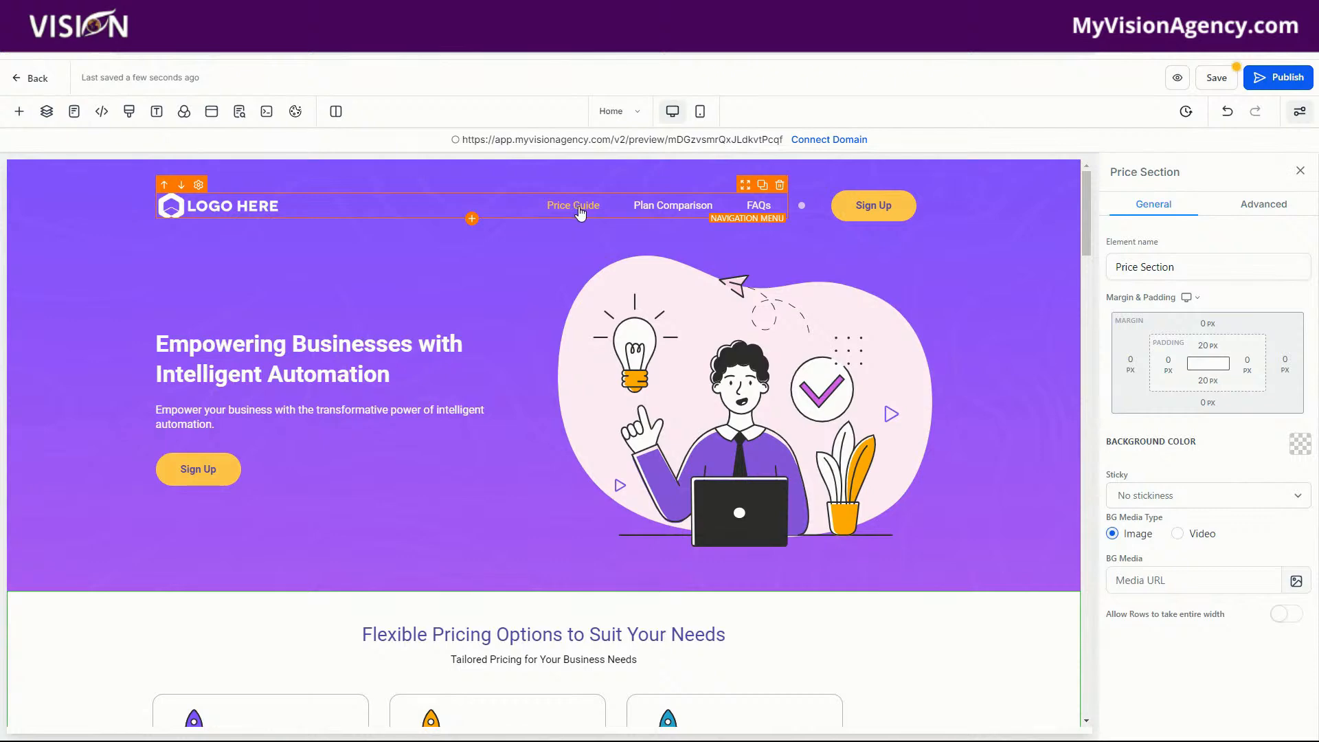
scroll(873, 472, "down", 5)
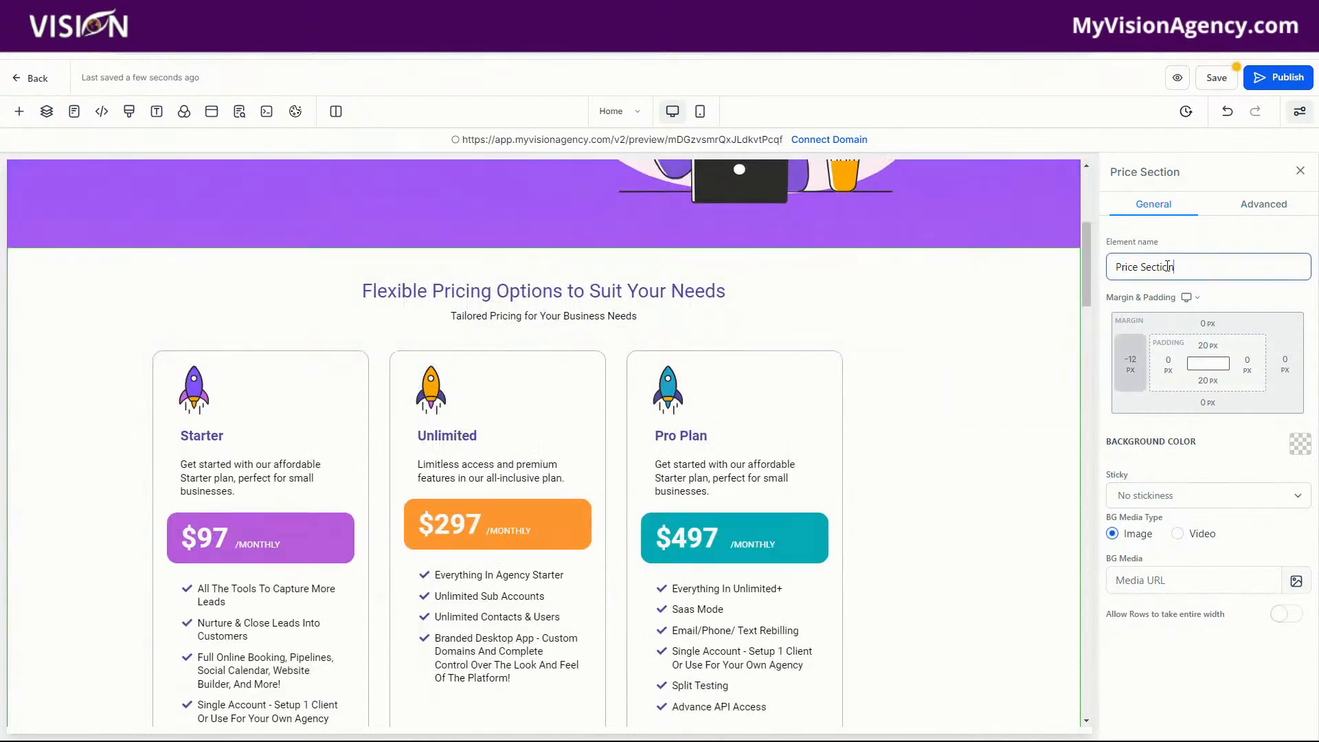
triple_click(1168, 267)
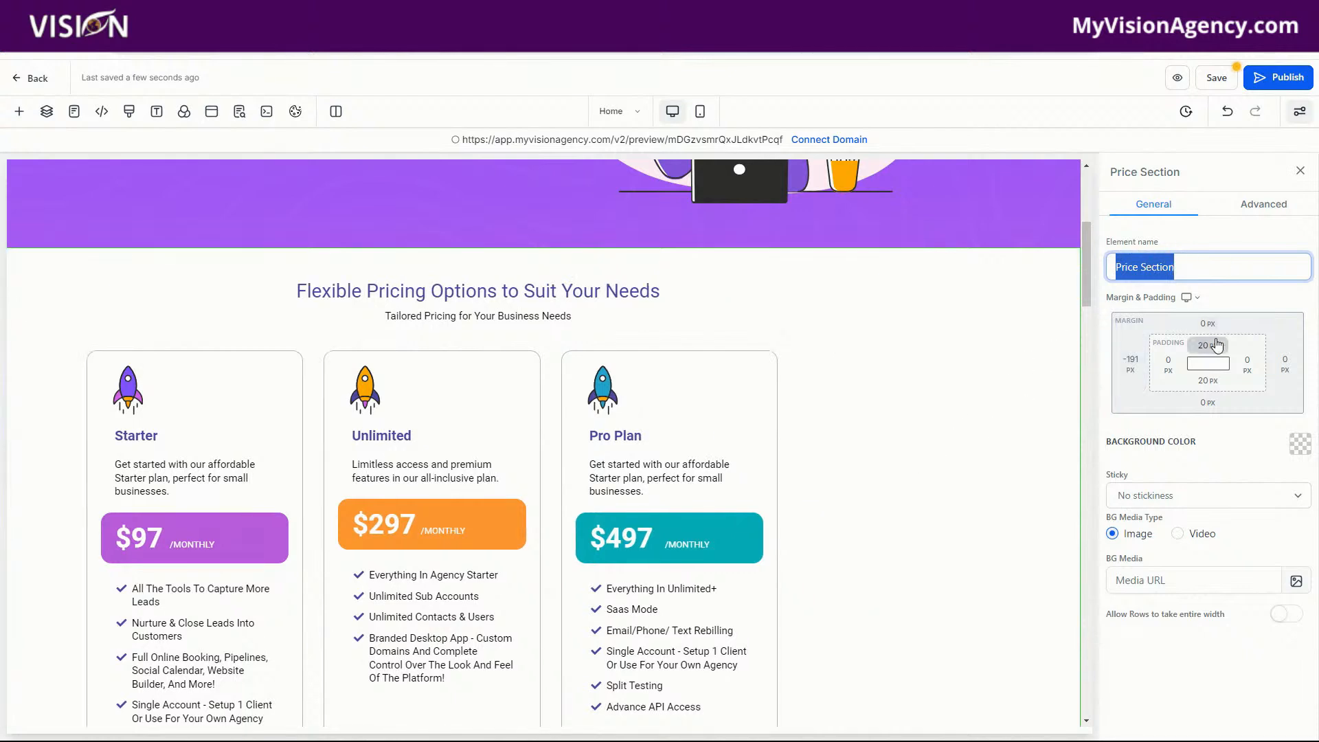
- Set the Price Section's left margin to auto, and finally to 0 px
left_click(1132, 368)
left_click(1132, 364)
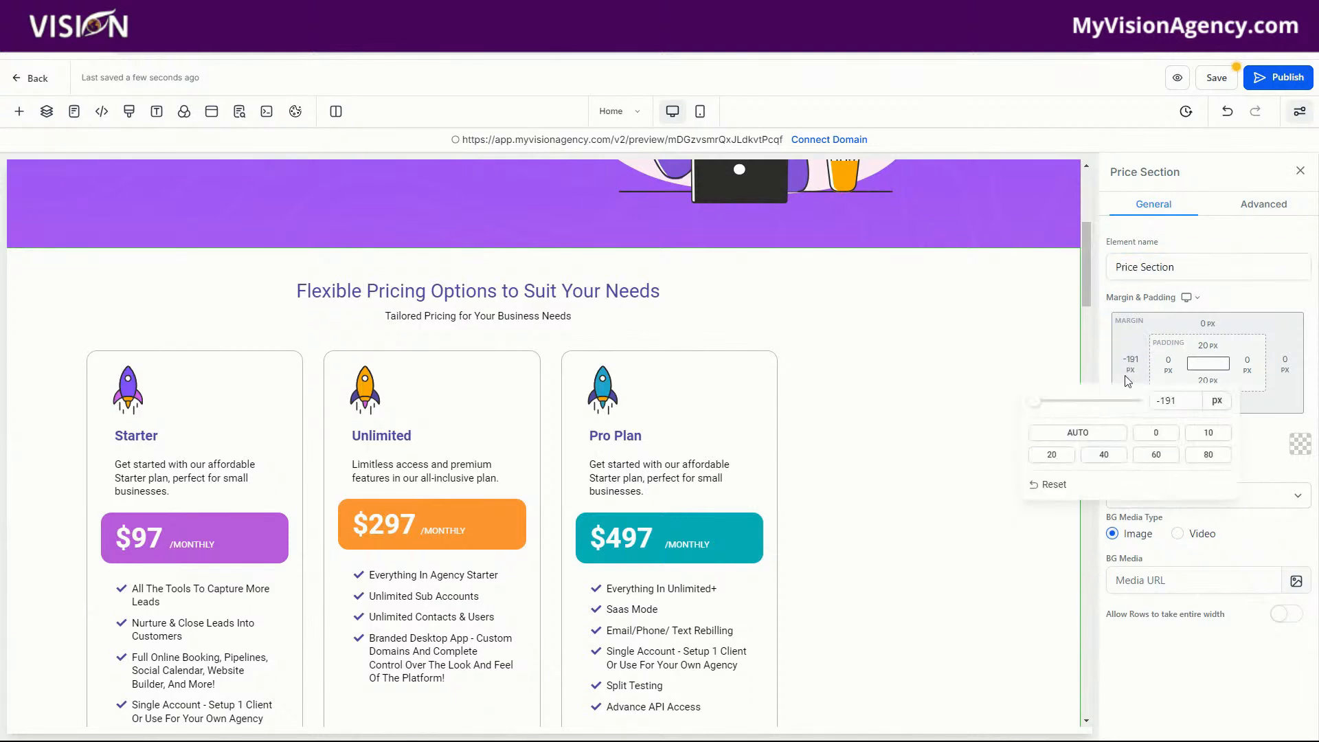
left_click(1102, 435)
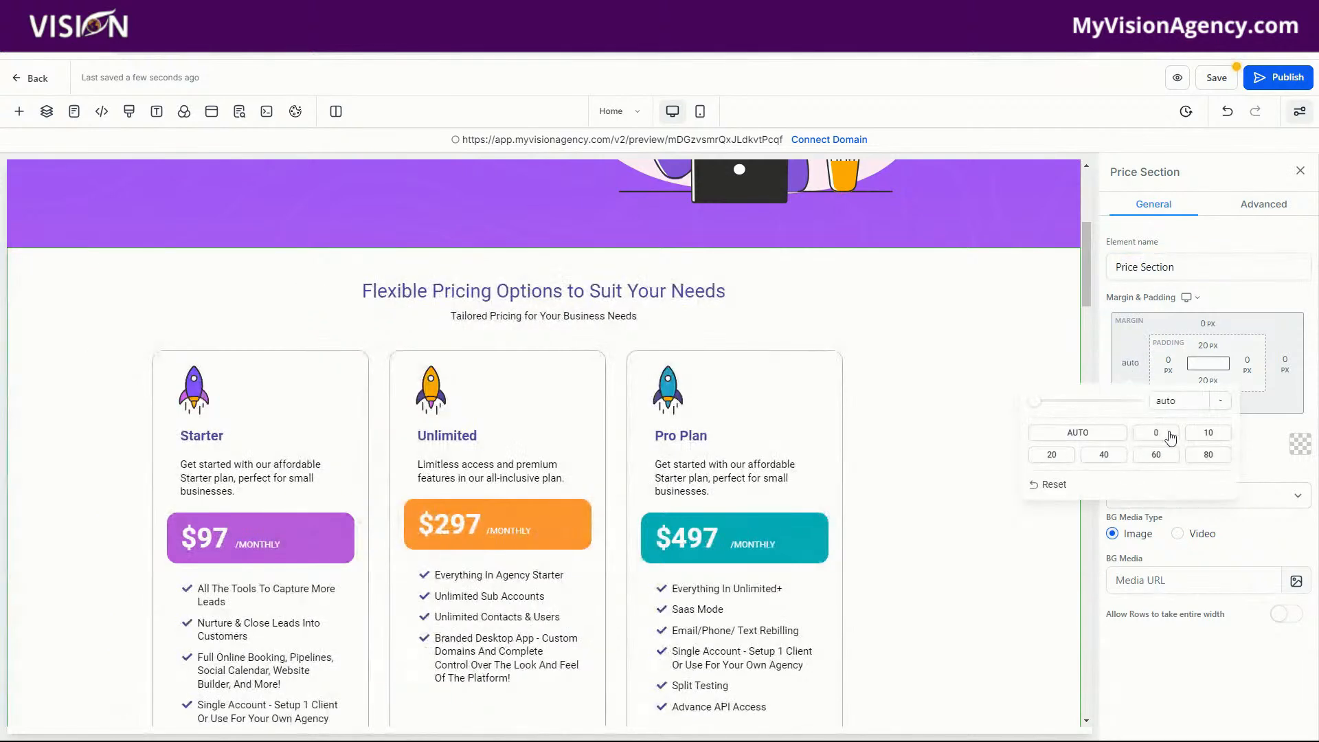
left_click(1157, 433)
left_click(1231, 299)
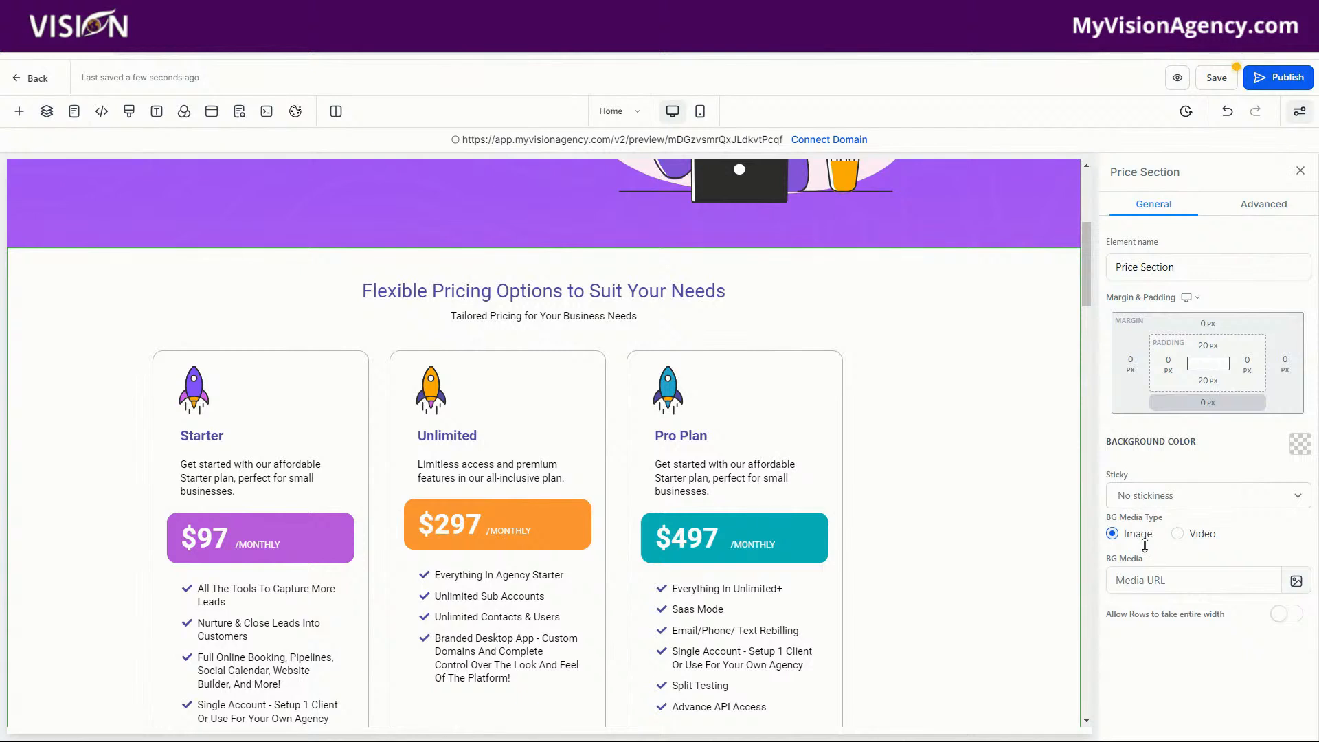
- View the Price Section's advanced settings, including shadow, border and visibility, and close its settings
left_click(1259, 218)
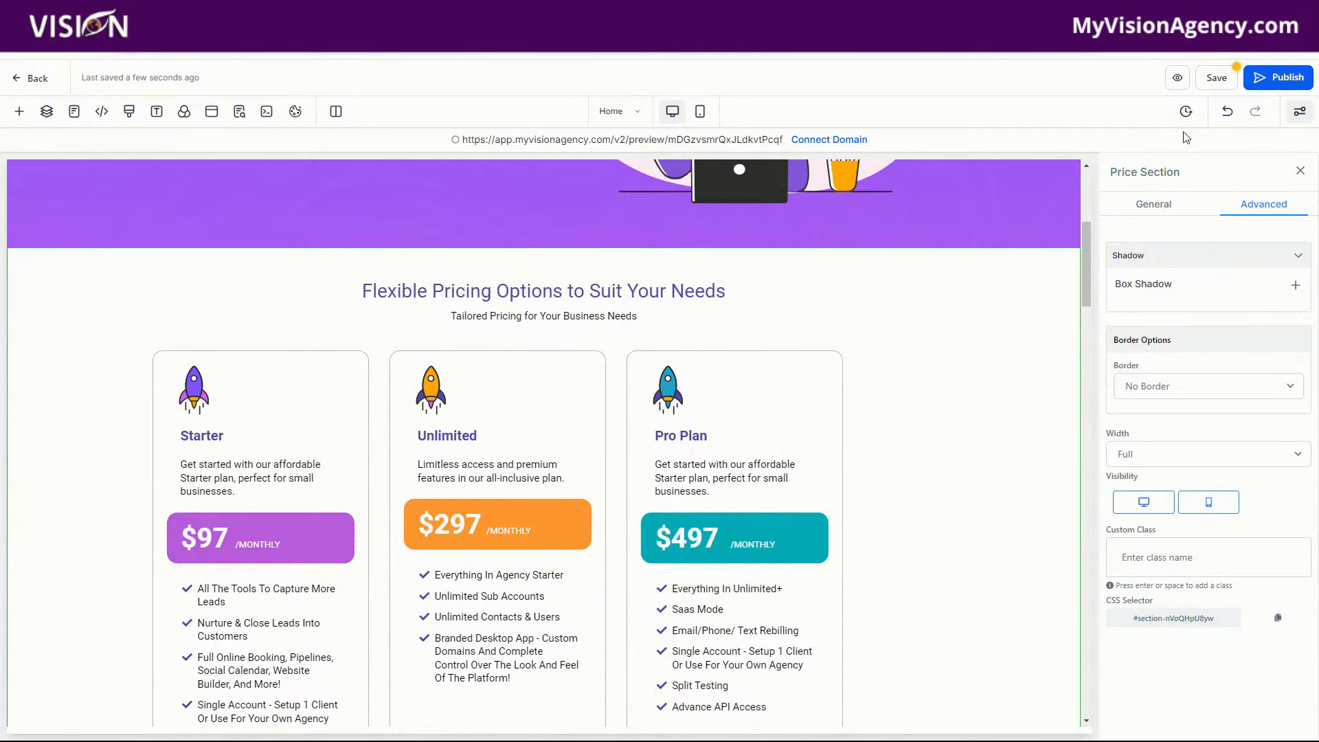
left_click(1301, 171)
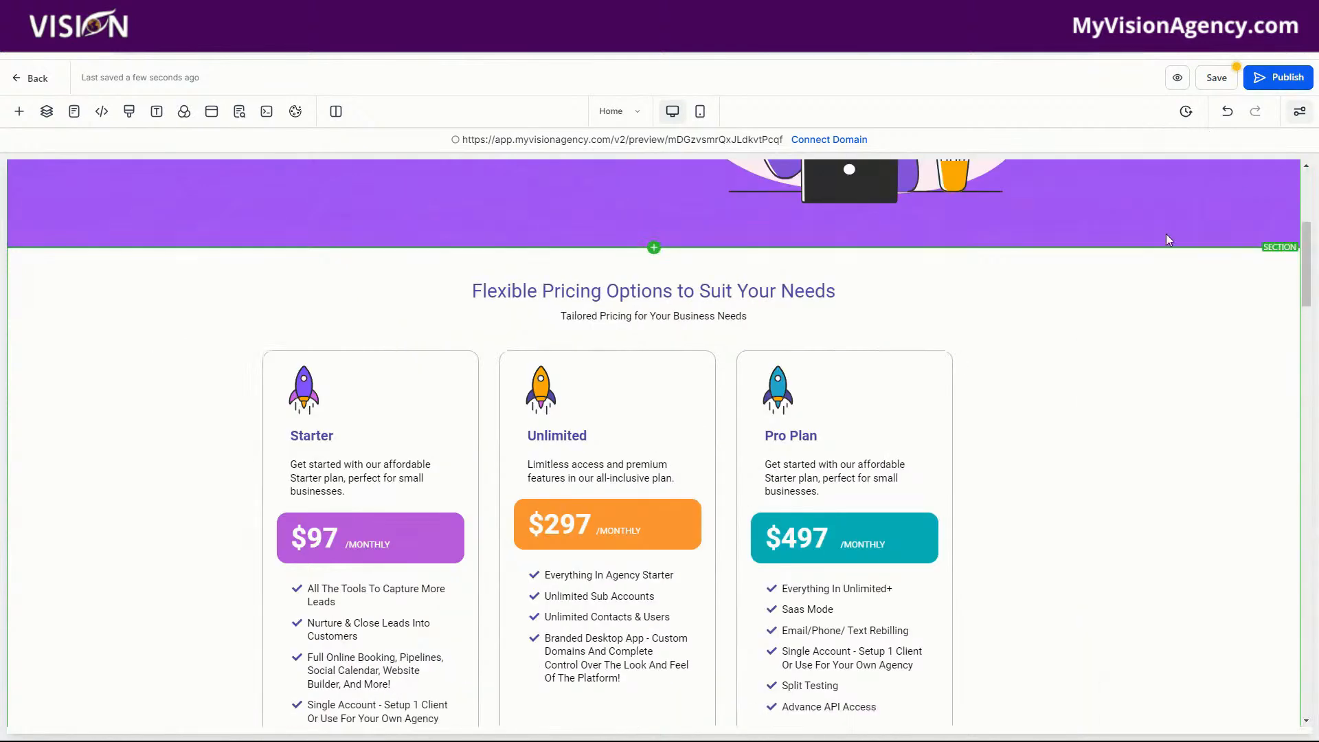
- Insert a full-width section between the hero section and the pricing section
left_click(19, 112)
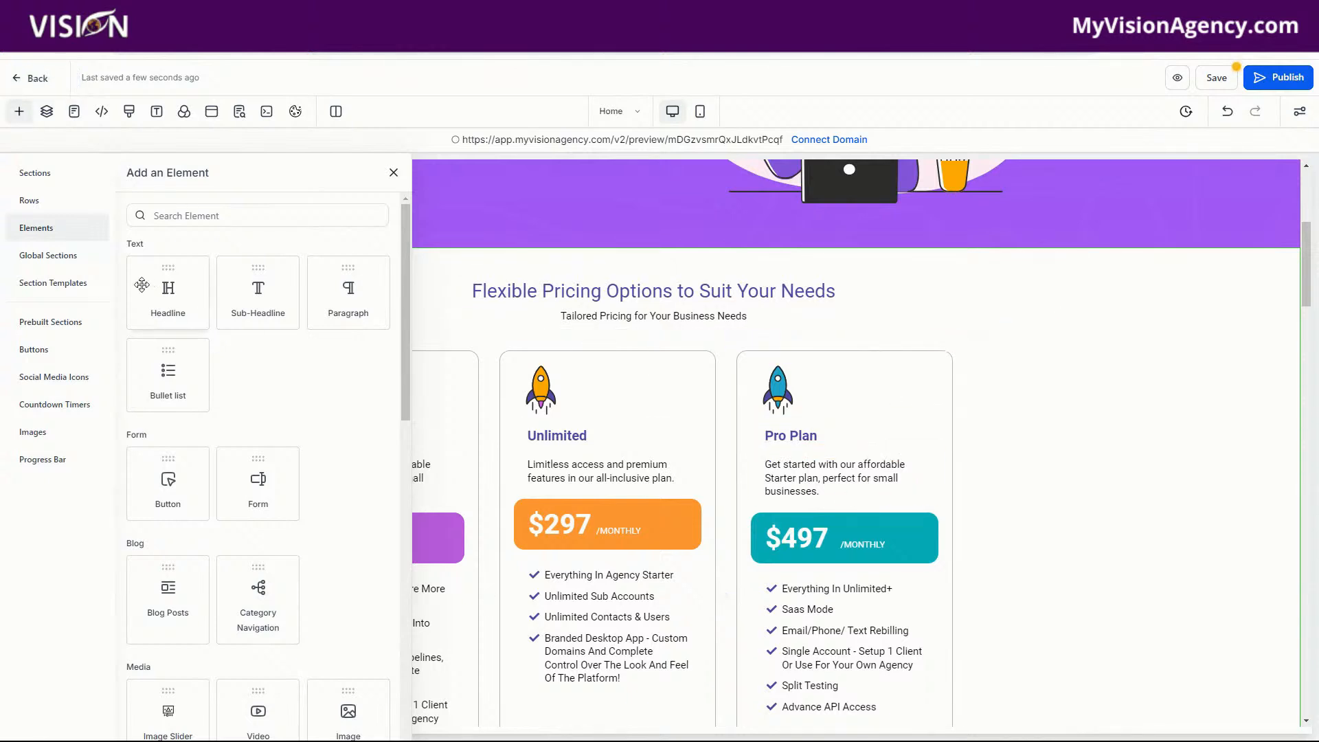
left_click(53, 172)
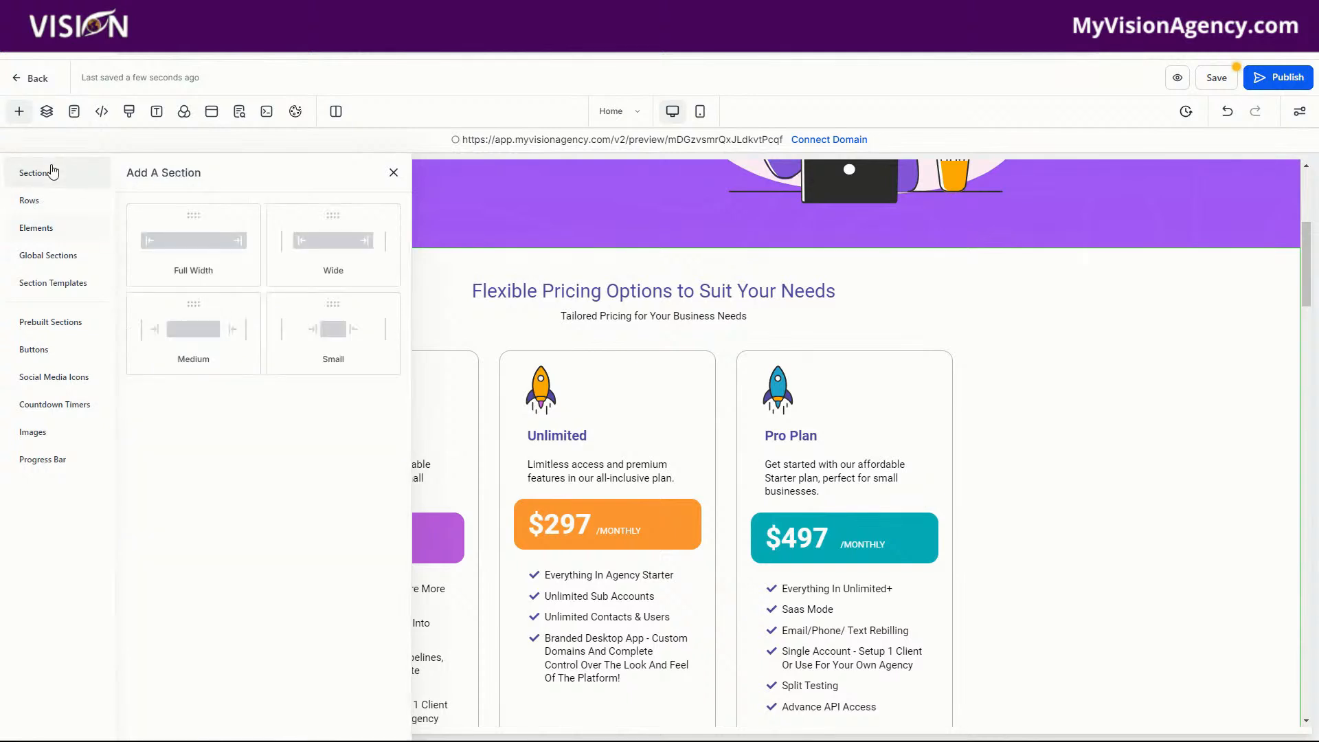
left_click_drag(206, 249, 659, 268)
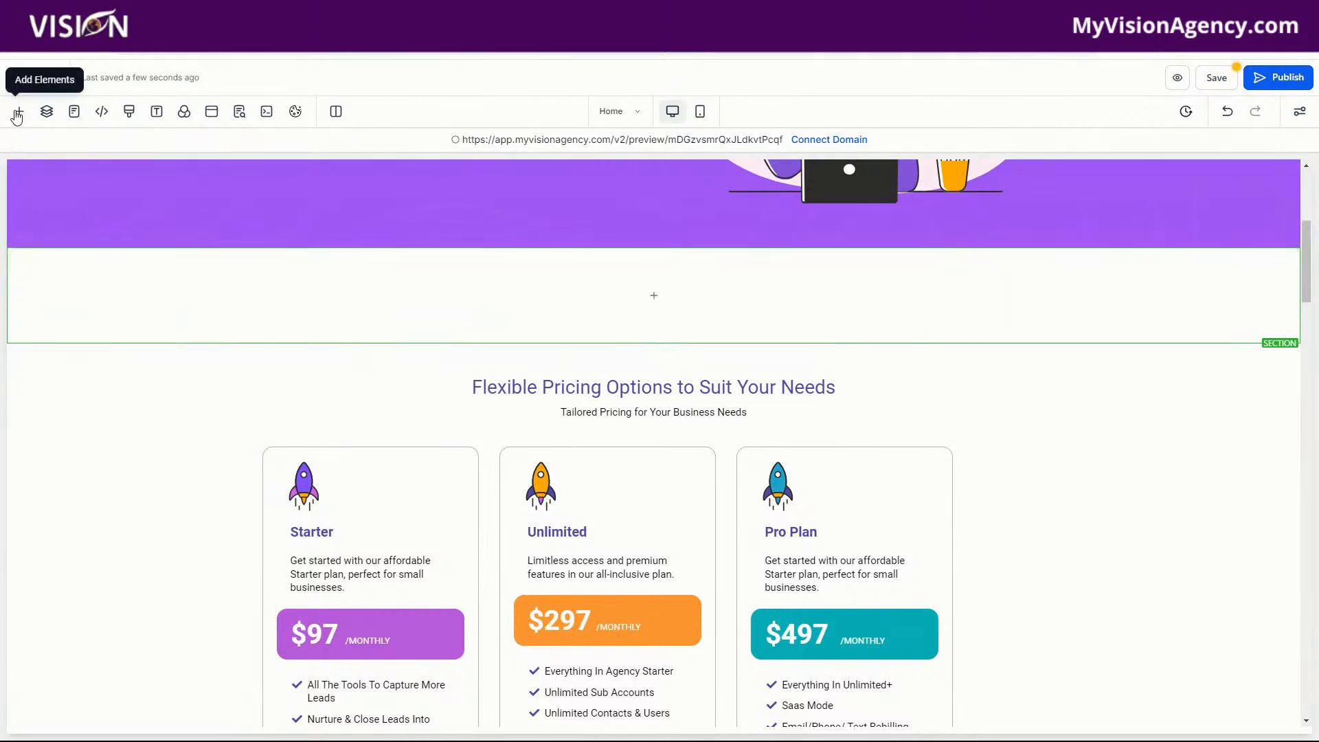
- Add a 6-column row to the empty section above the pricing section
left_click(19, 111)
left_click(29, 203)
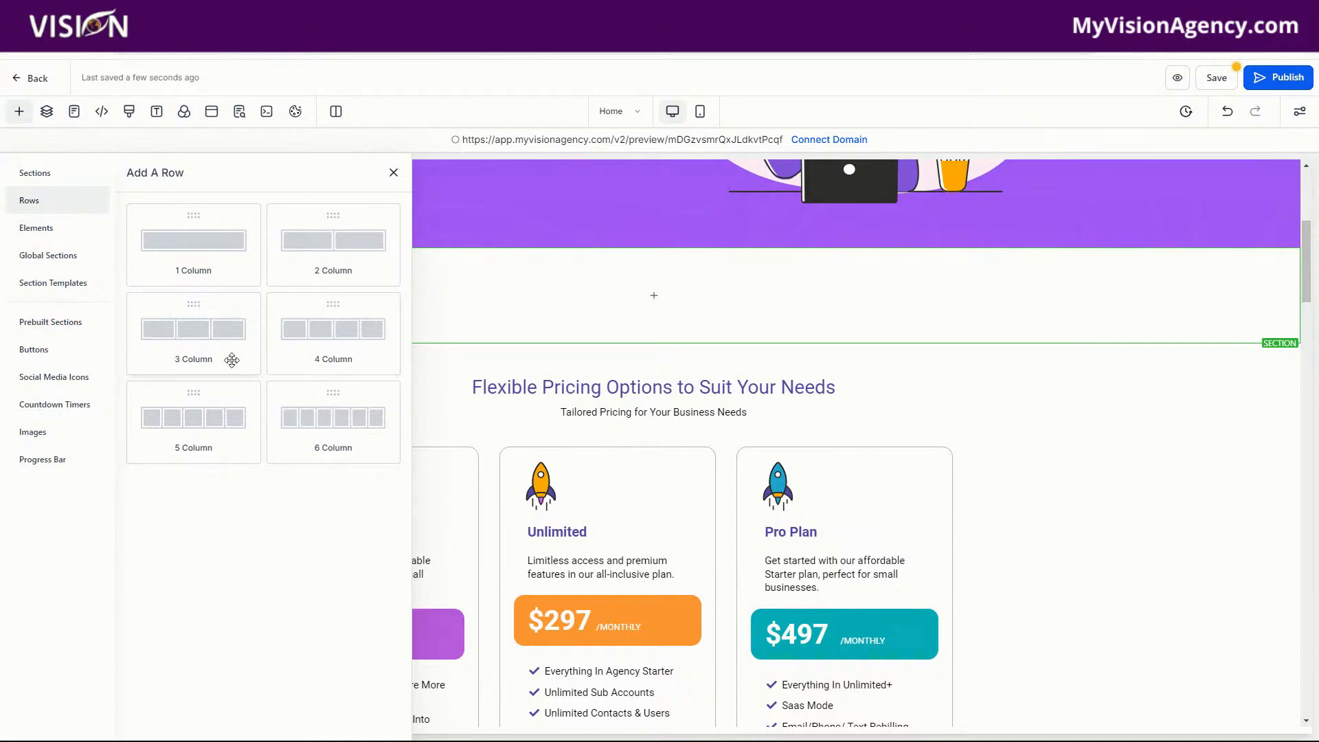
left_click_drag(307, 428, 583, 296)
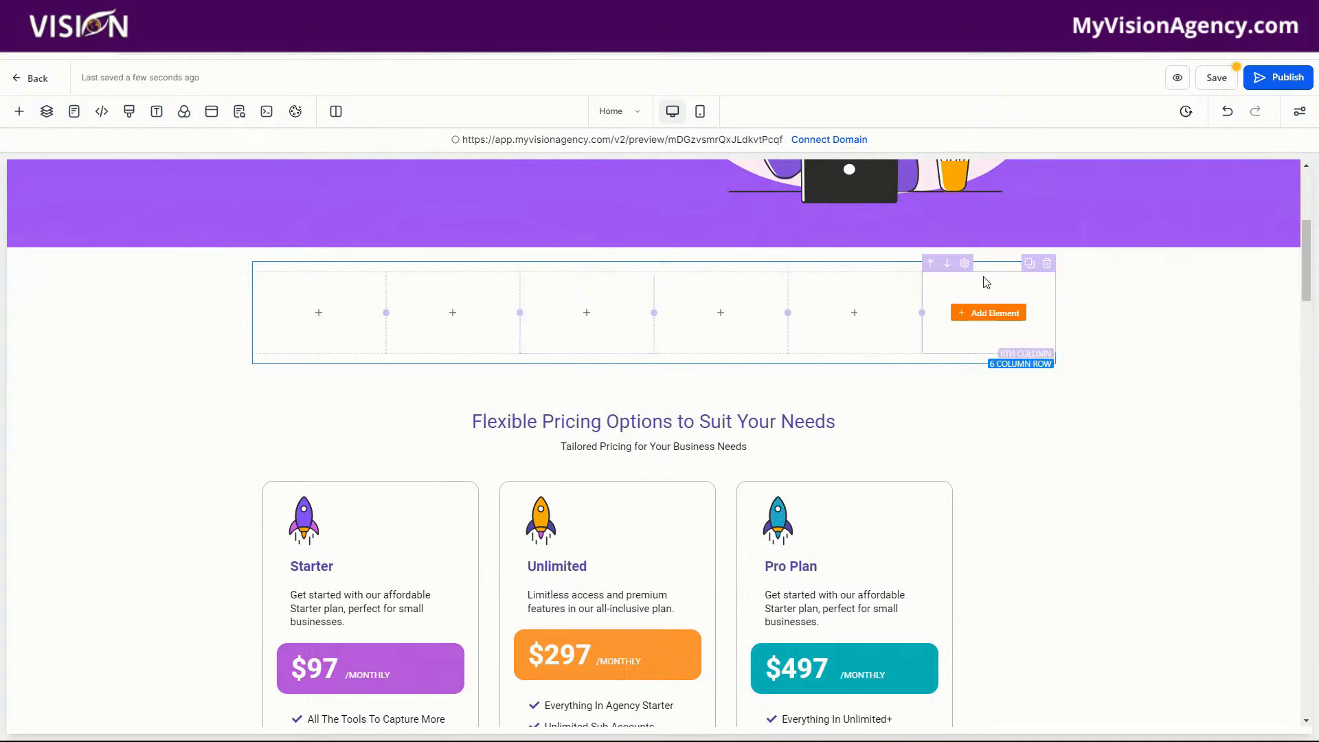
- Duplicate the row's last column, delete two columns to leave five, and open the row's settings
left_click(1029, 264)
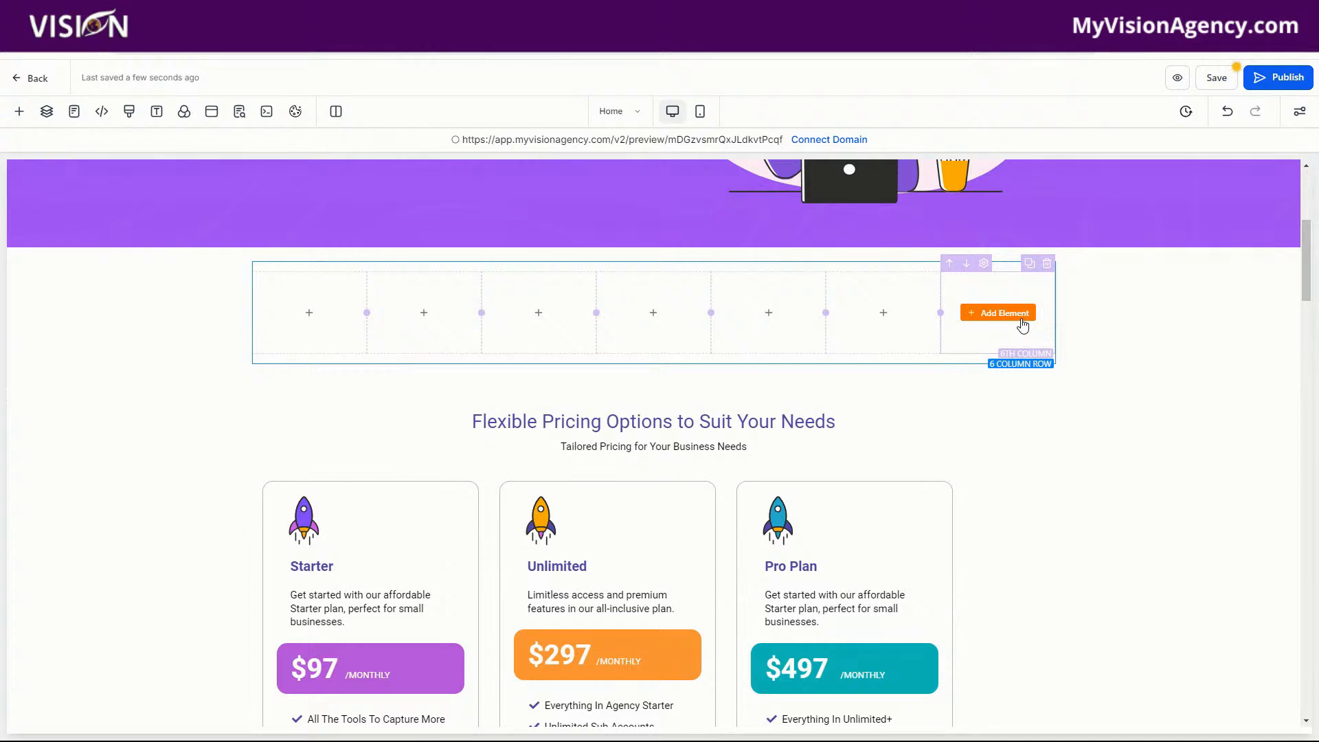
left_click(1048, 270)
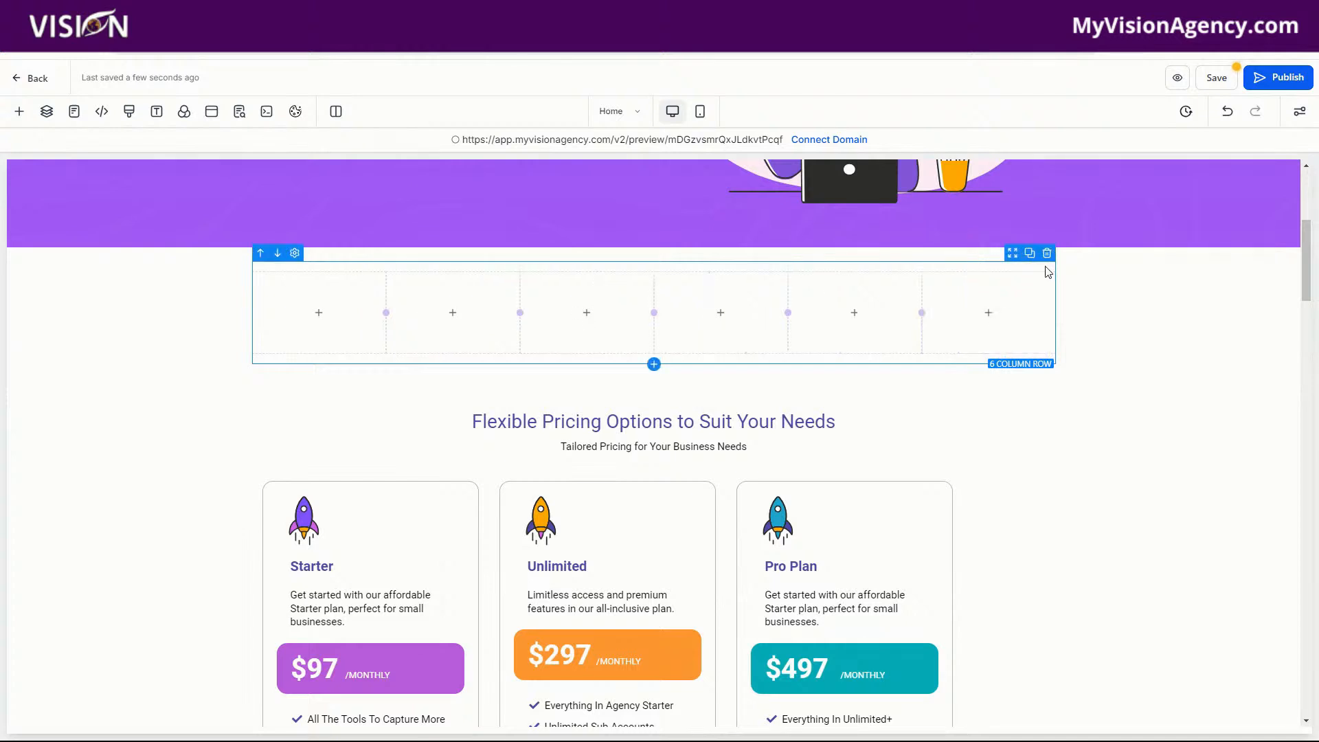
left_click(1047, 271)
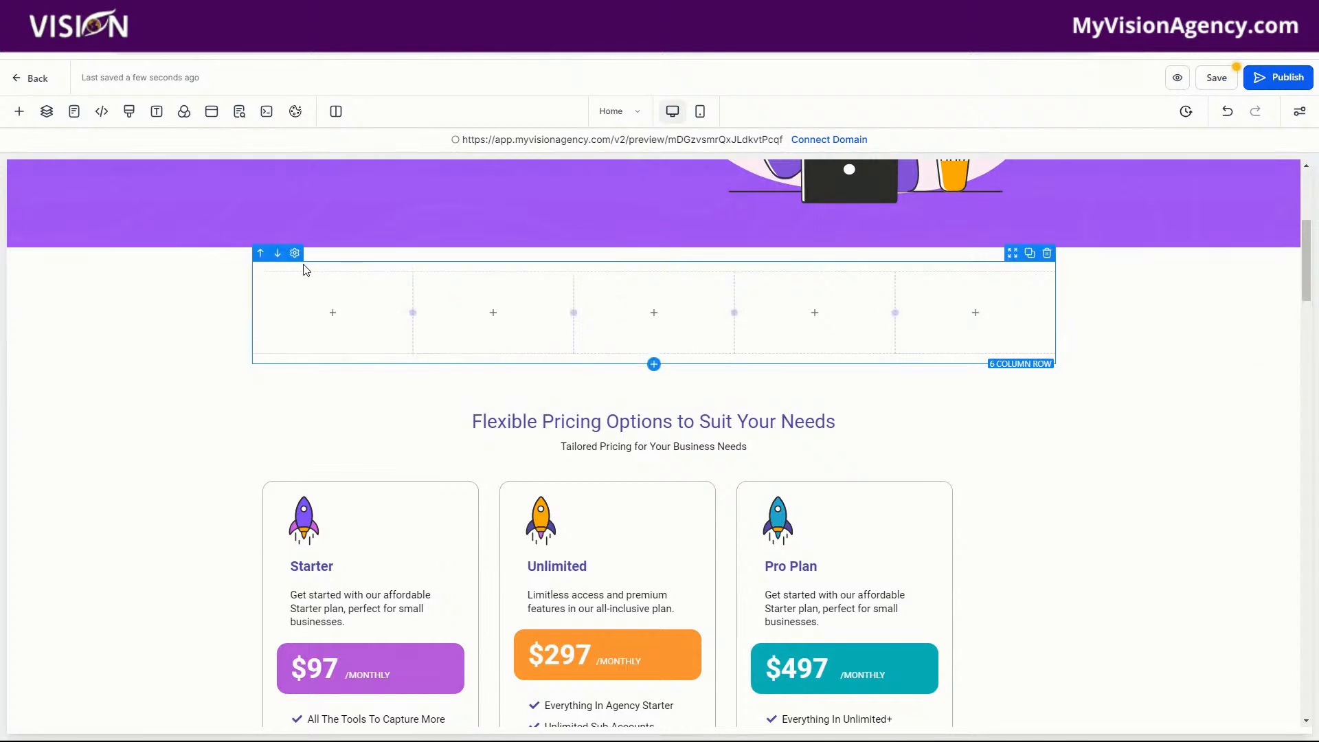
left_click(146, 300)
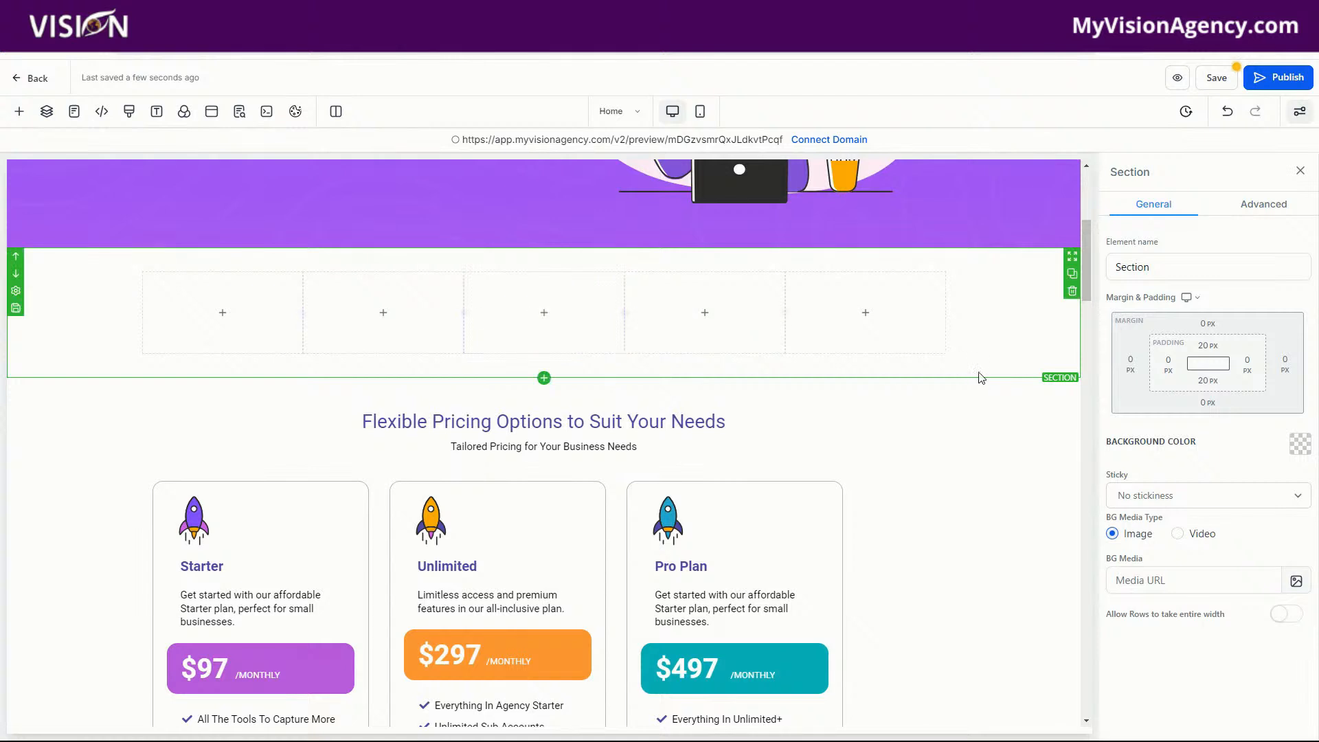
left_click(924, 365)
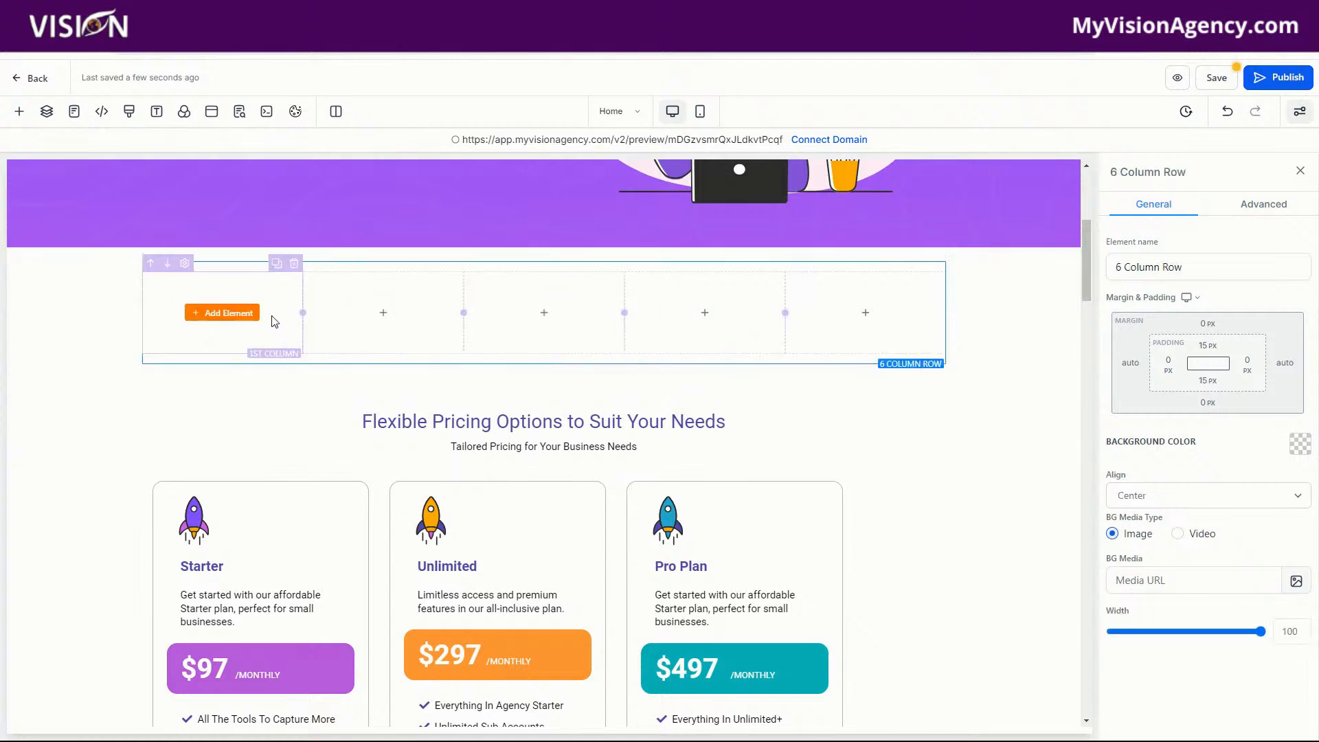
- Add a Sub-Headline element to the row's first column and a Paragraph element beneath it
left_click(20, 112)
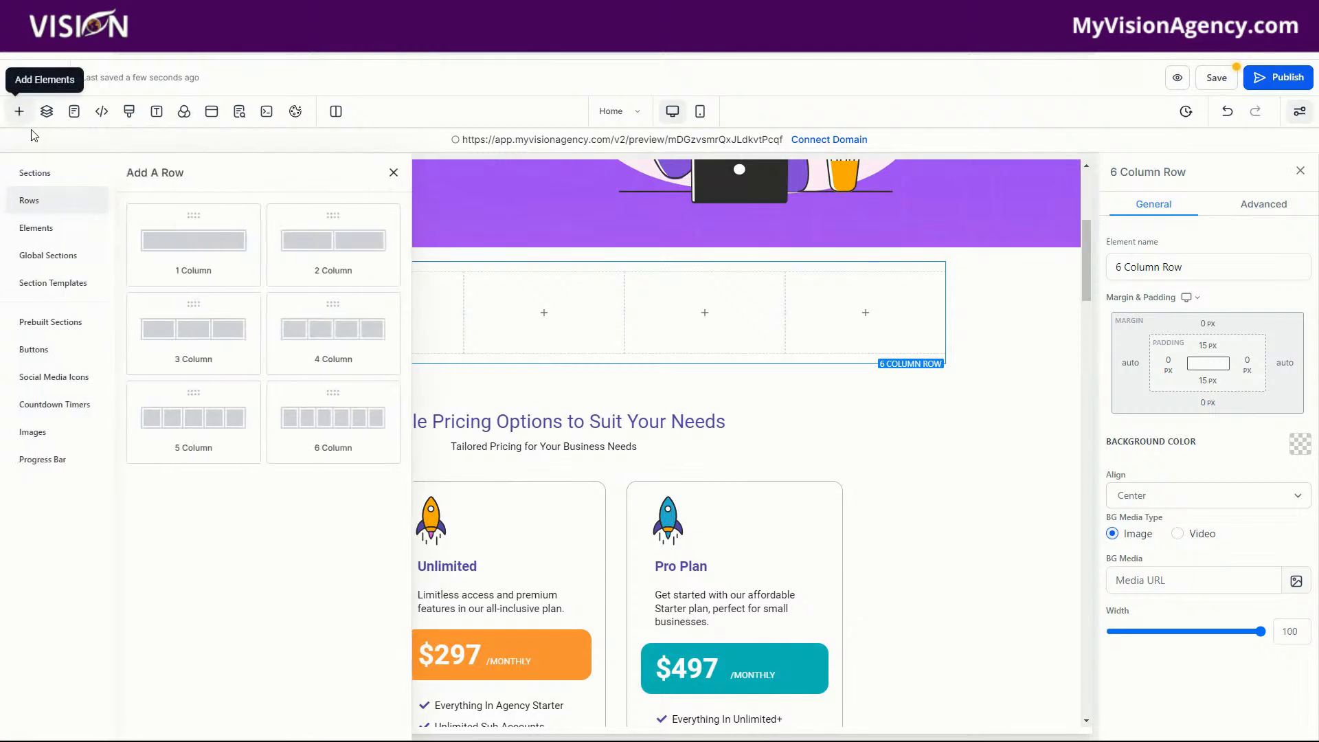
left_click(34, 232)
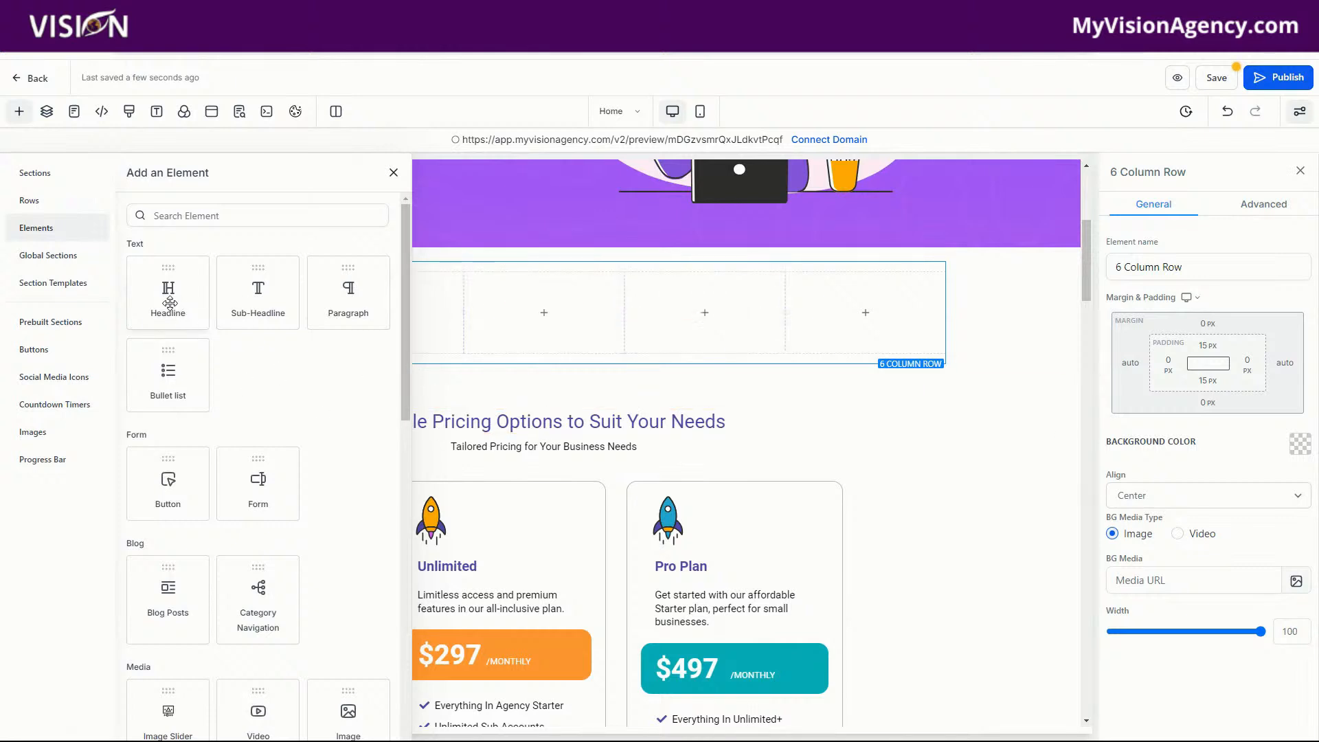
left_click_drag(244, 300, 179, 302)
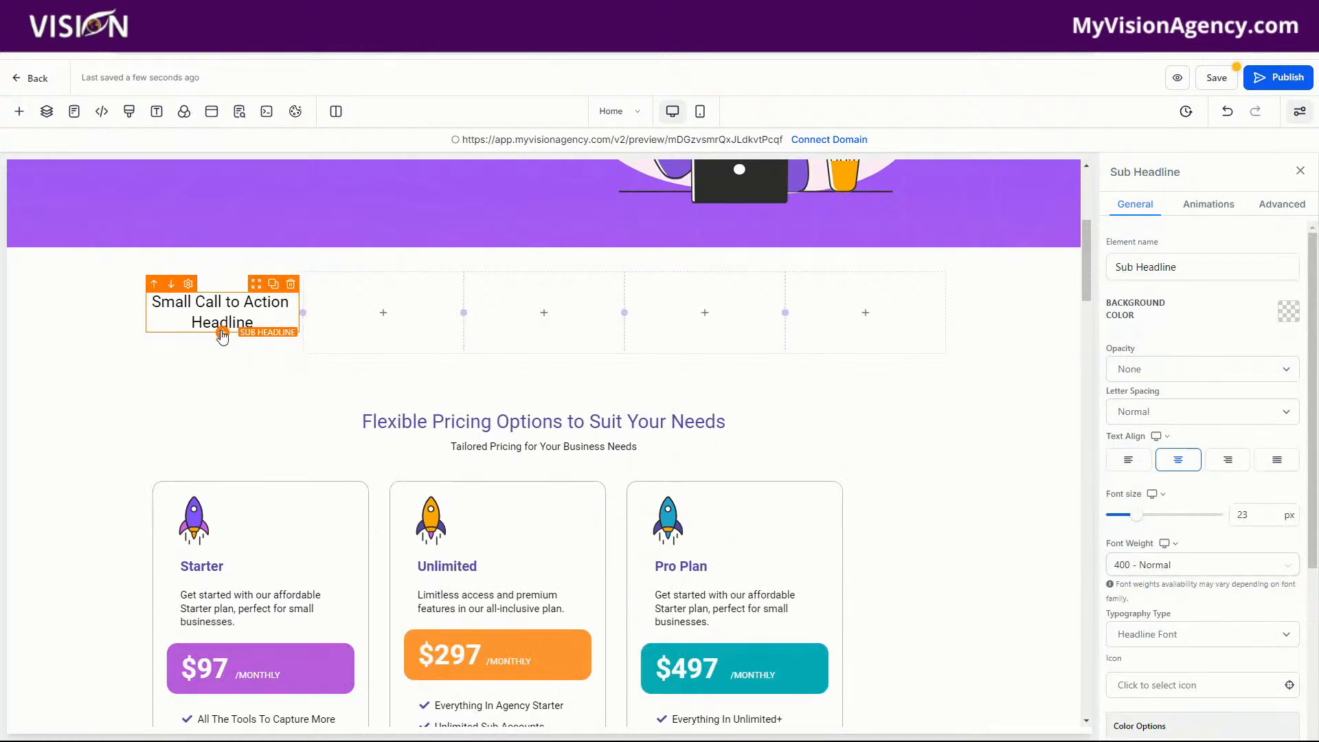
left_click(19, 111)
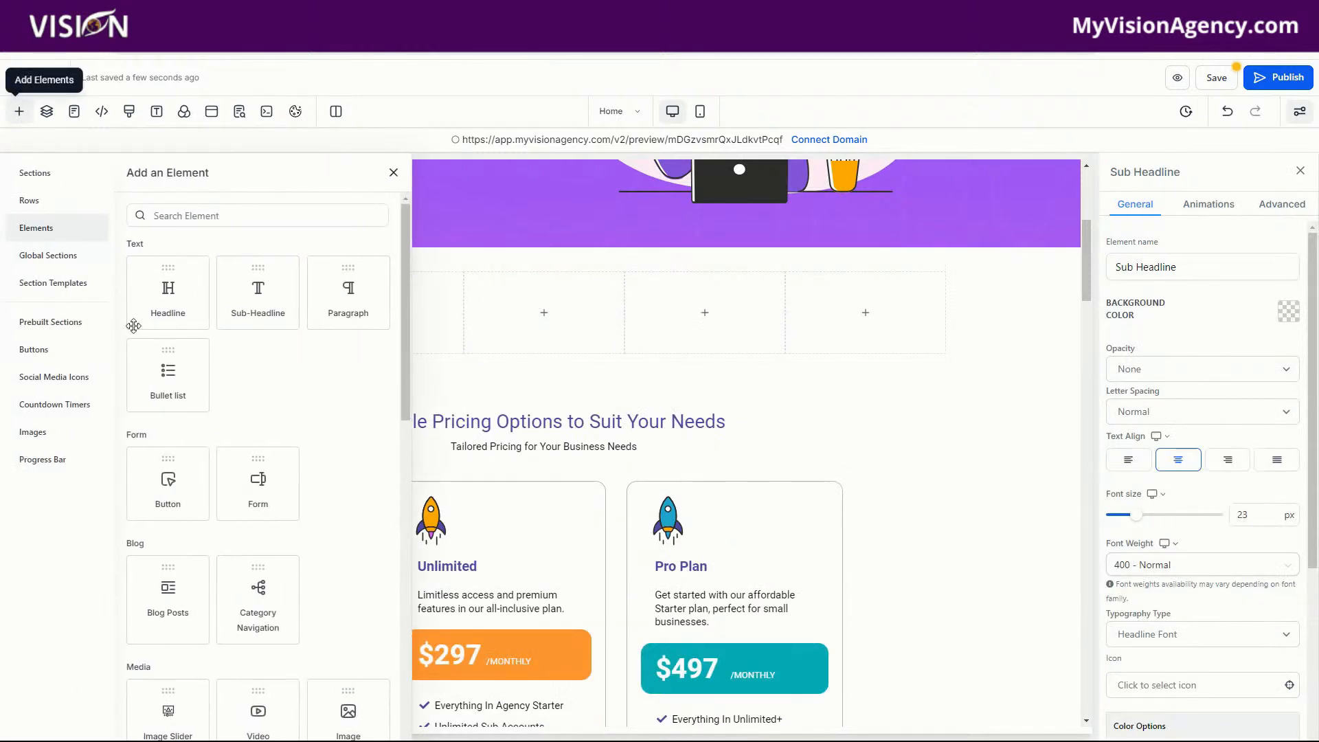
left_click_drag(355, 310, 215, 339)
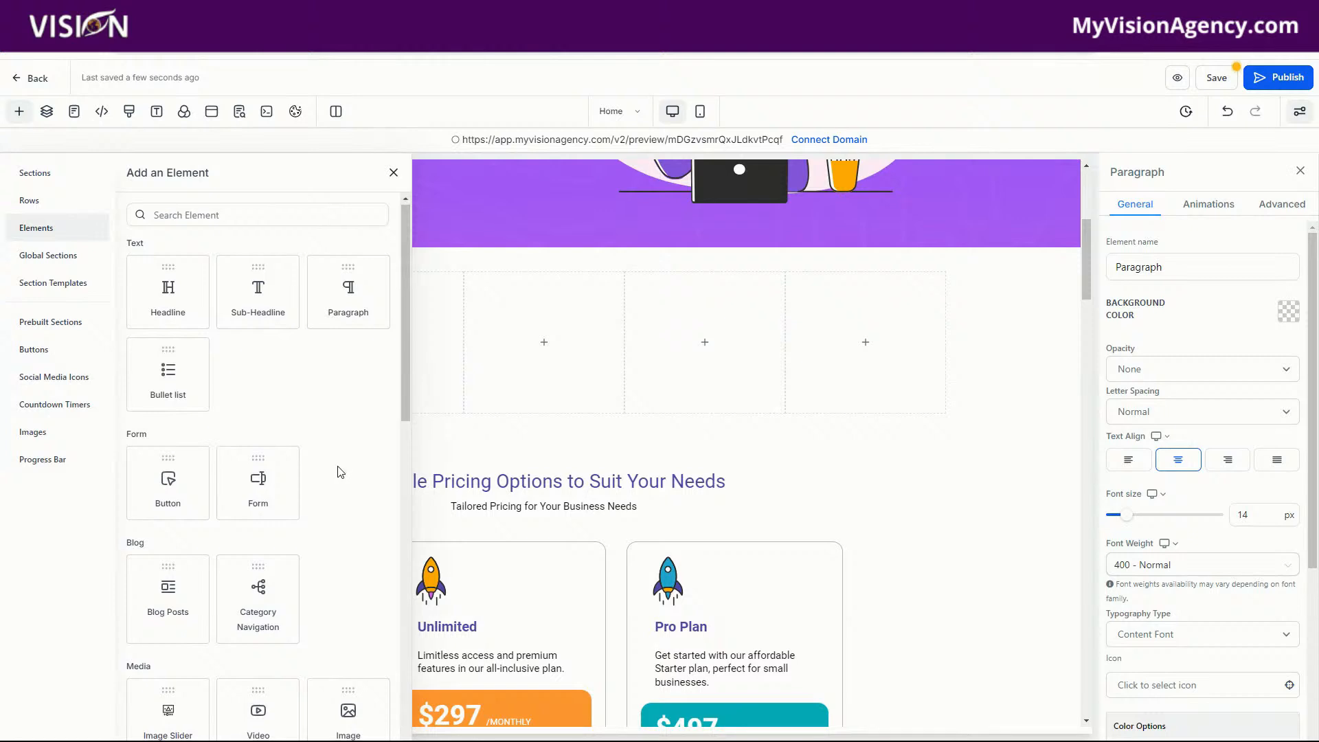
- Place an Image element under the first column's paragraph, and a Button element below the image
scroll(323, 473, "down", 3)
left_click_drag(313, 474, 200, 462)
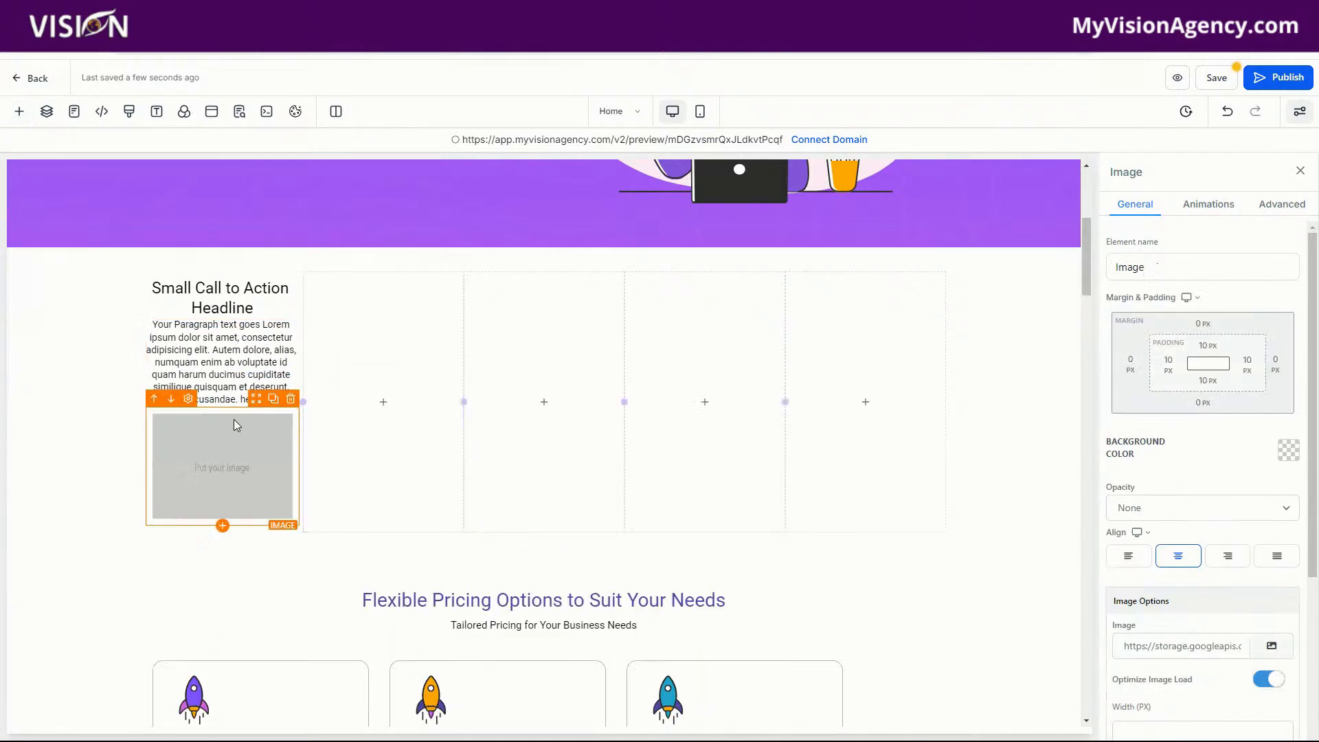
left_click(223, 526)
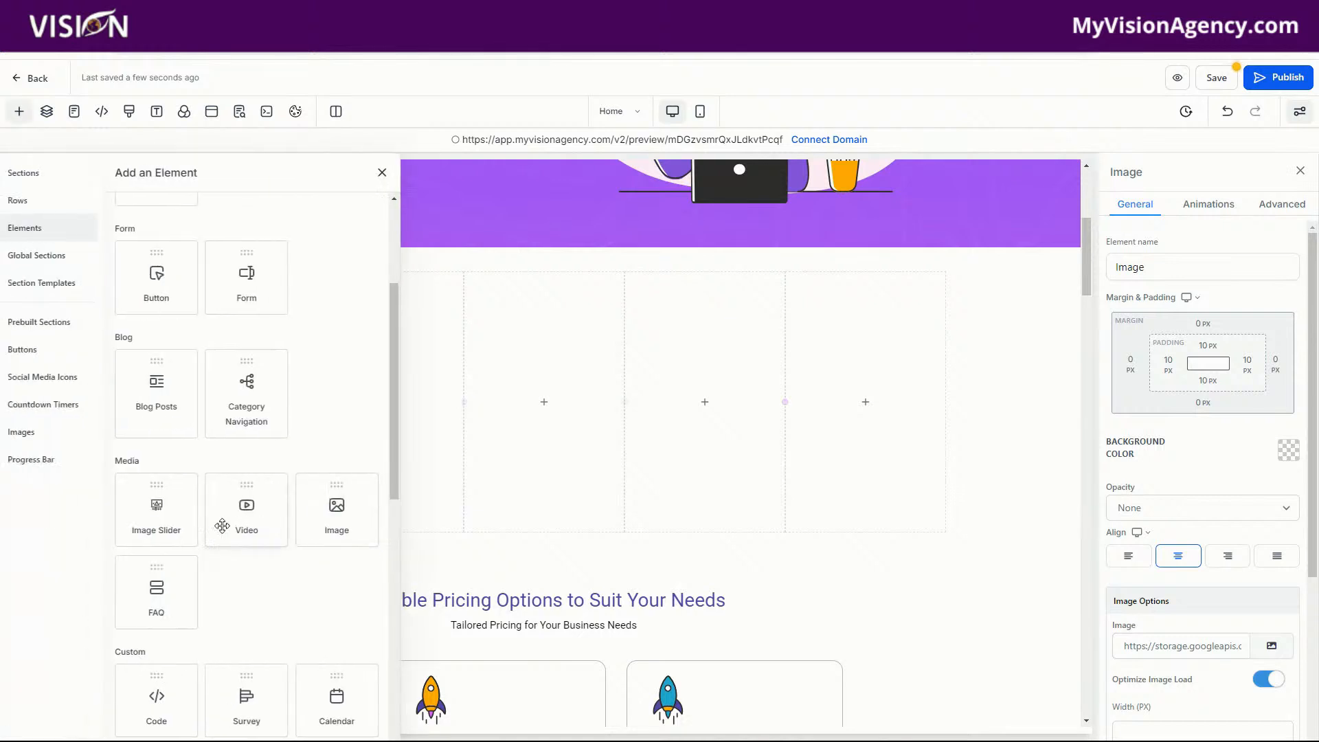
scroll(288, 536, "down", 10)
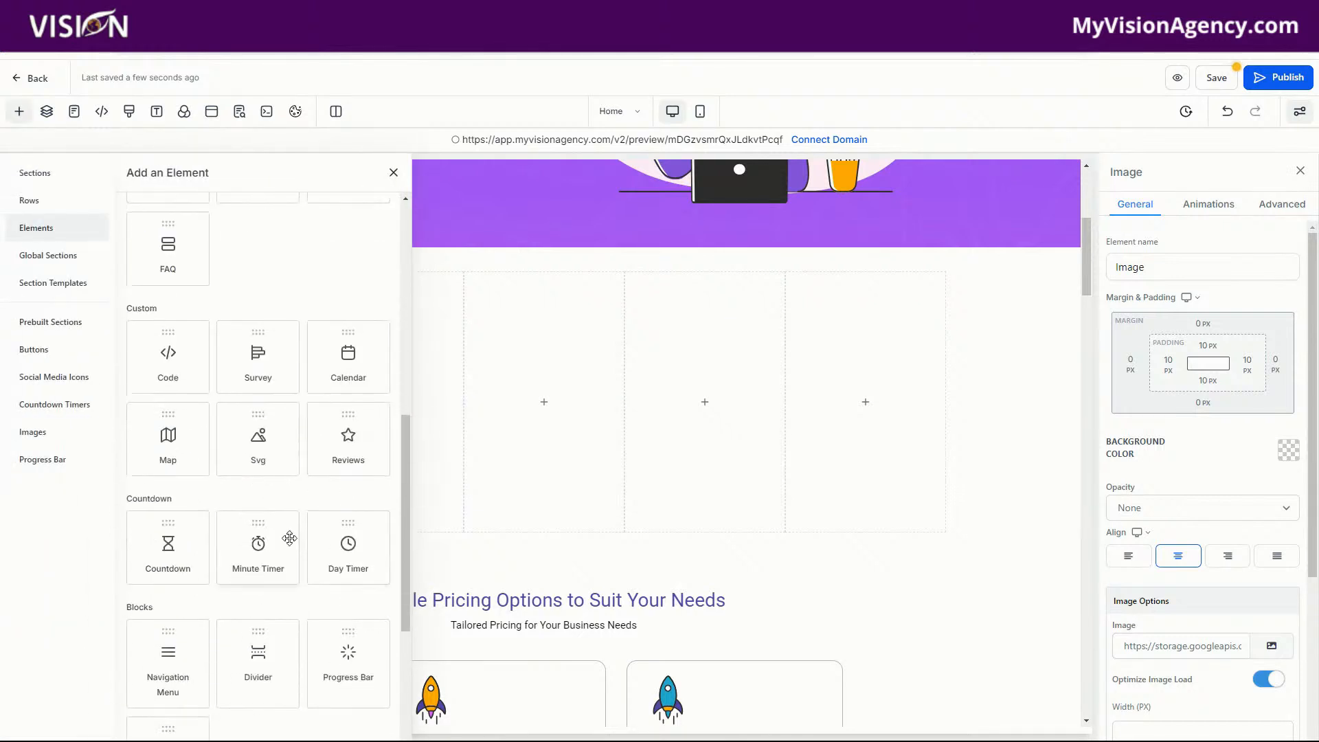
scroll(309, 543, "up", 15)
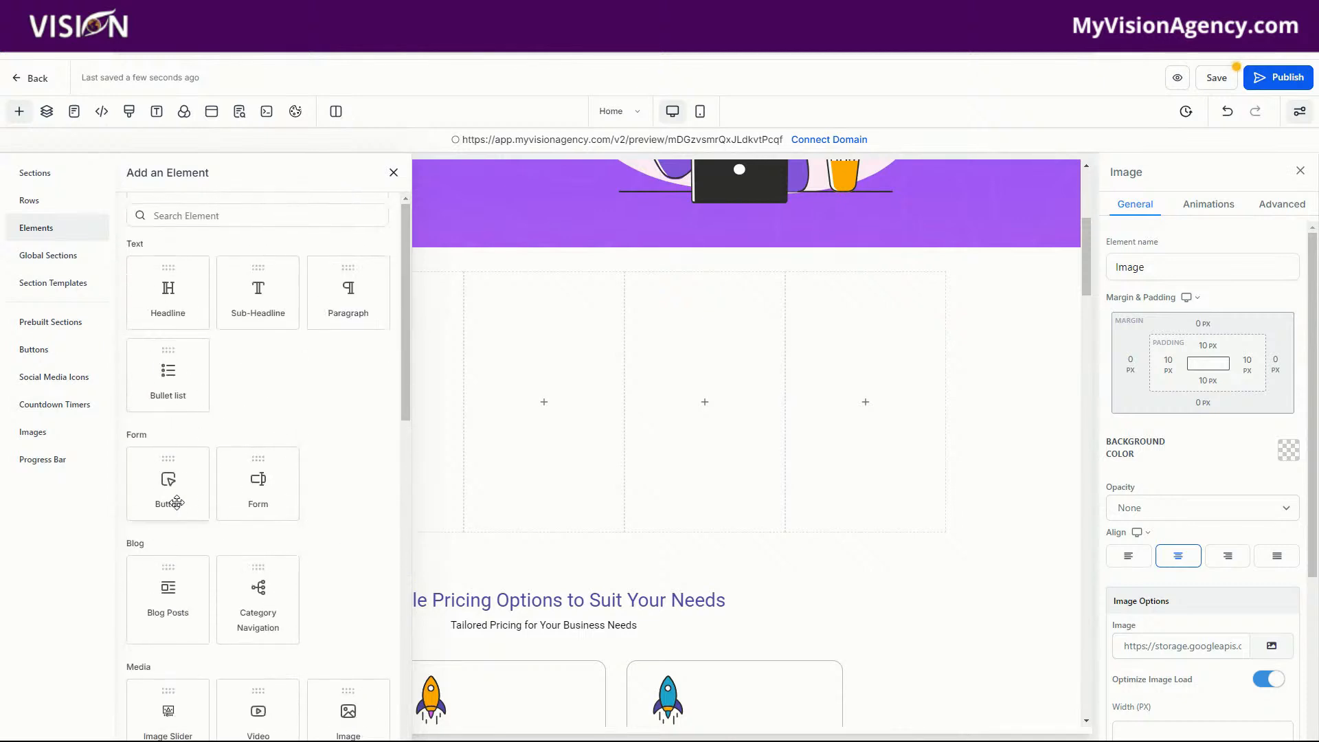
left_click(237, 210)
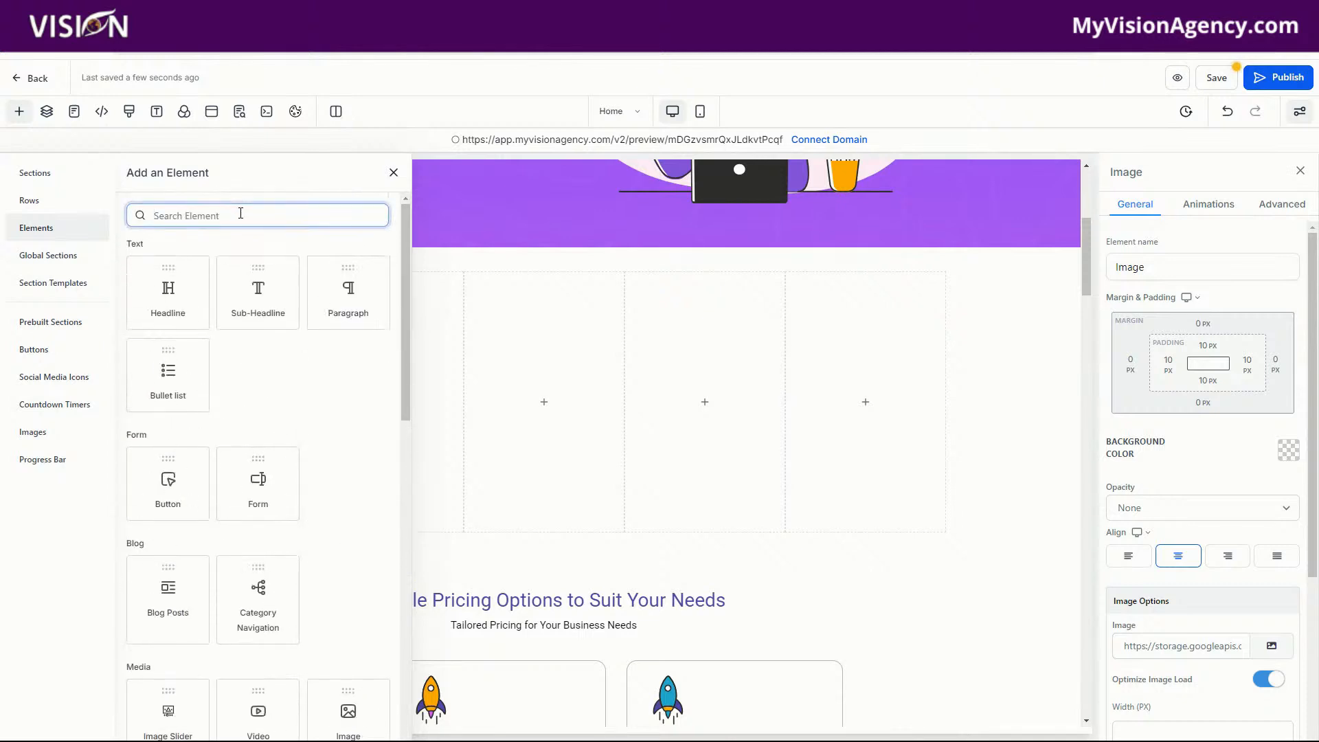
type("buttio")
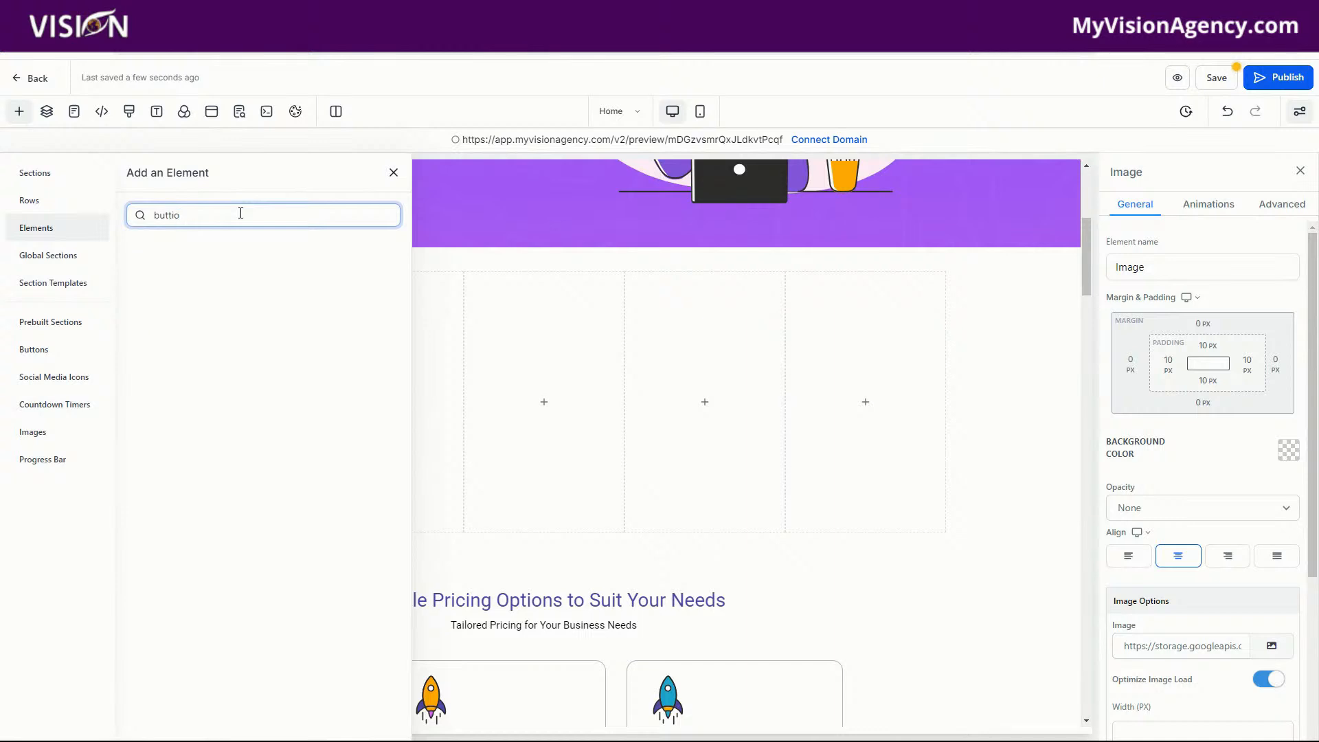
key("BackSpace")
key("BackSpace")
left_click_drag(168, 309, 192, 560)
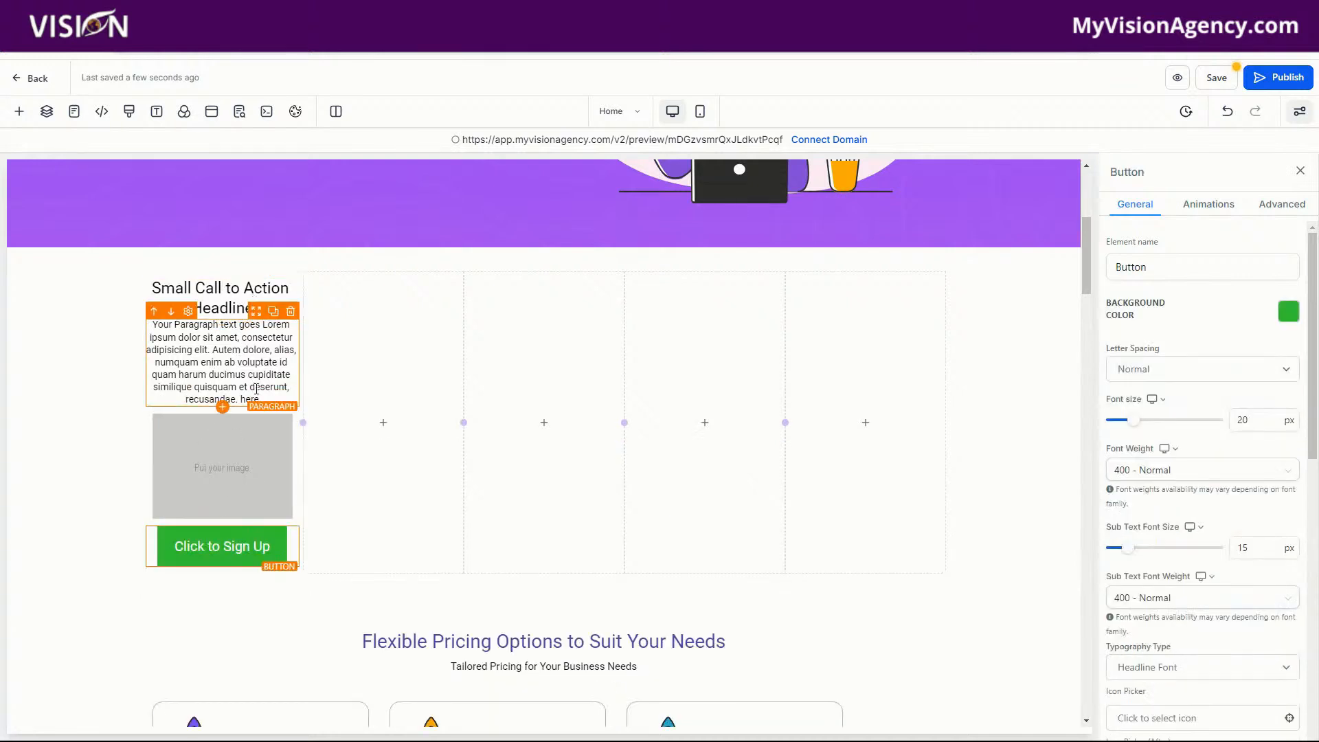
- In mobile view, make the "Small Call to Action Headline" text bold and set the paragraph's font size to 16 px
left_click(700, 122)
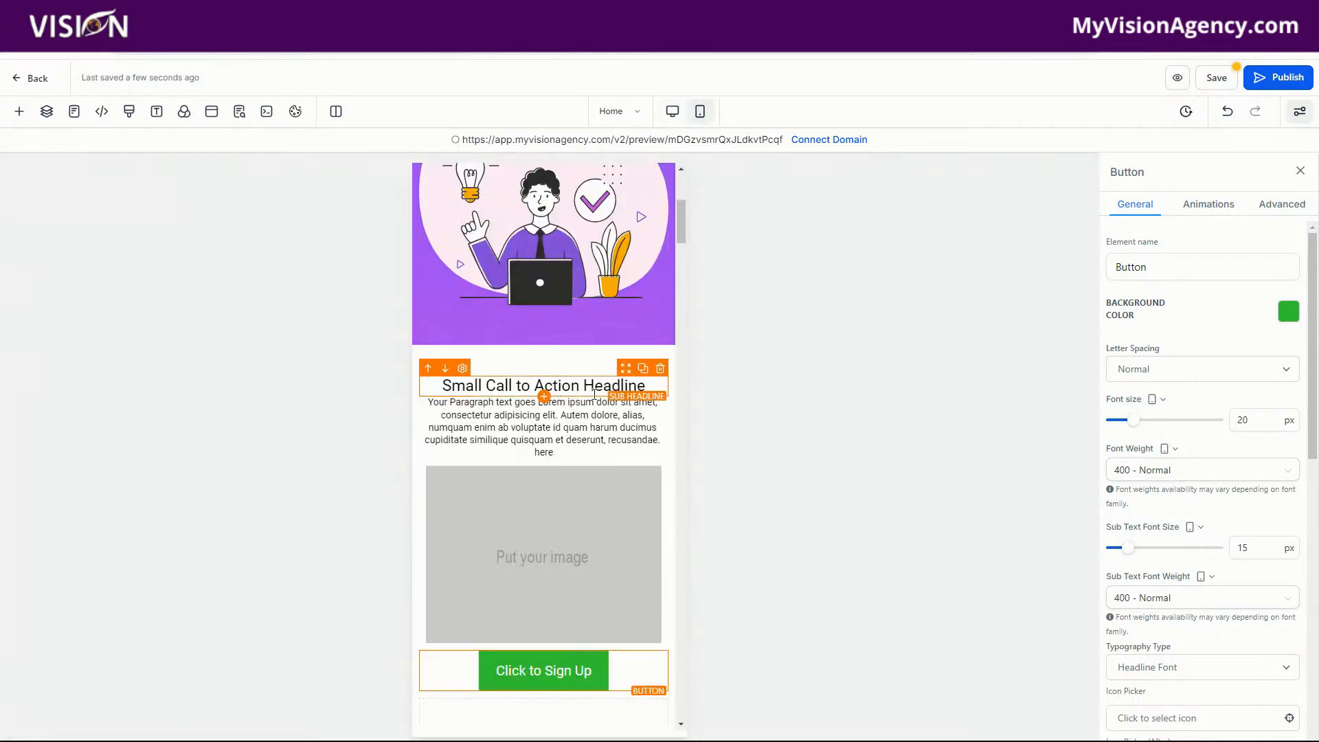
left_click(616, 390)
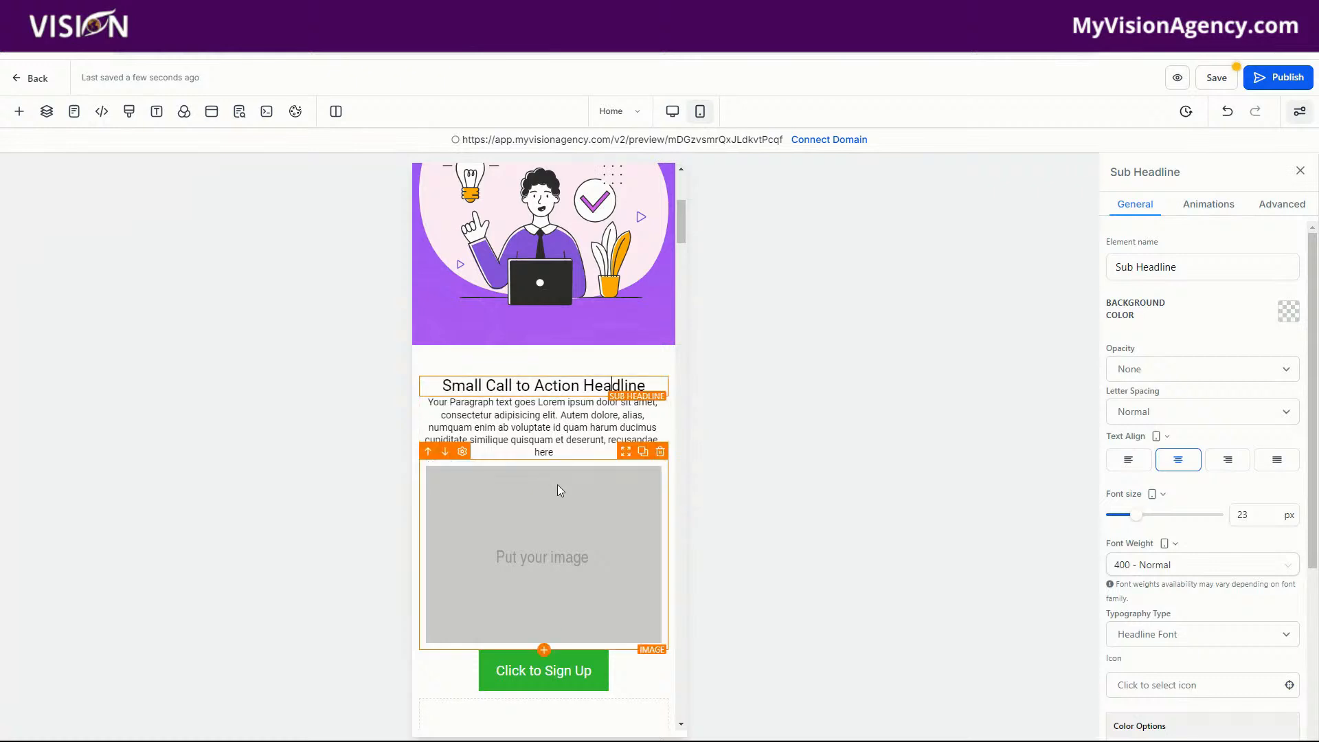
left_click_drag(655, 392, 430, 389)
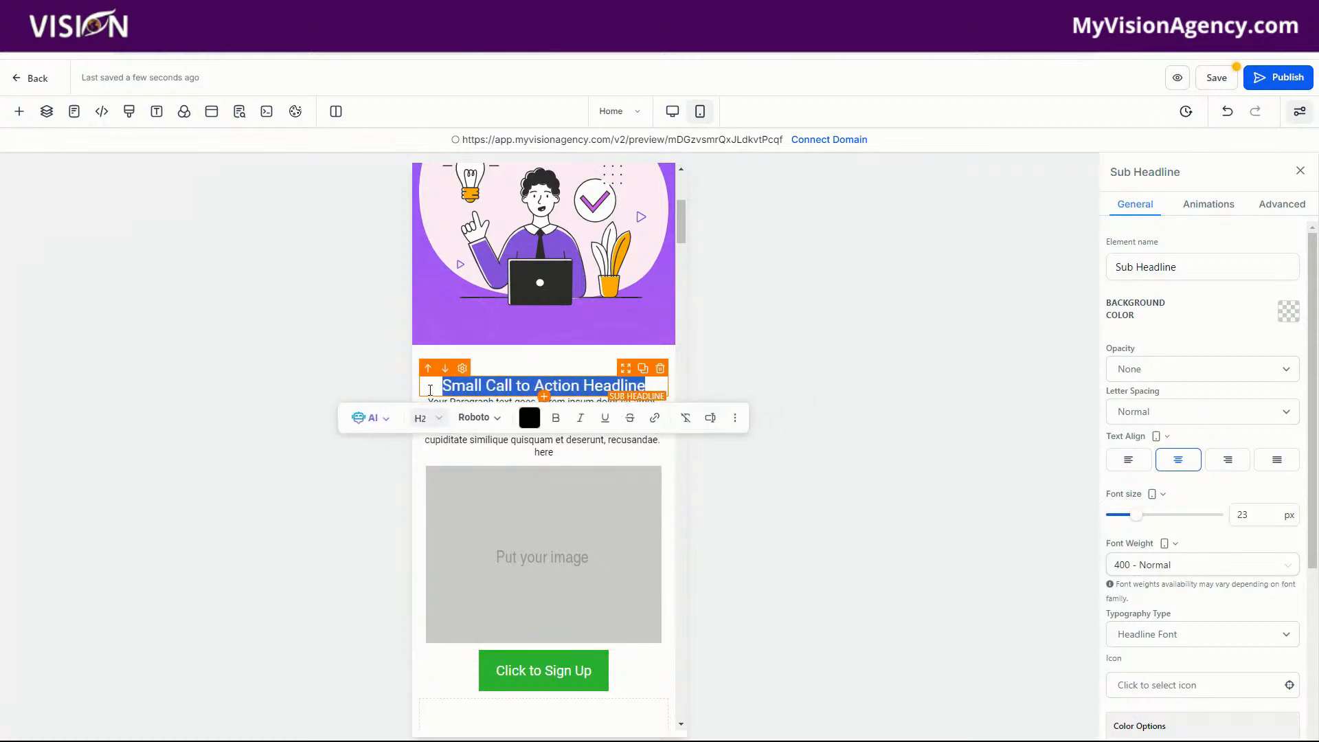
left_click(557, 418)
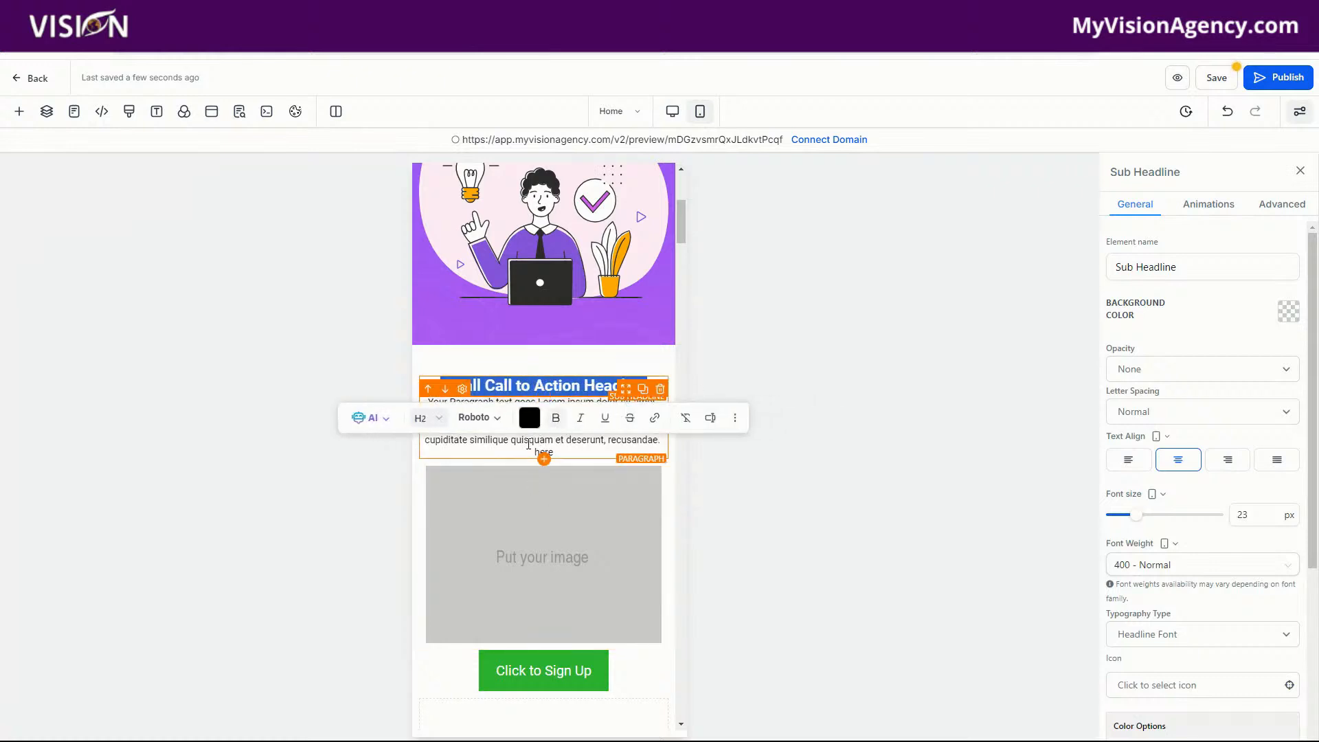
left_click(523, 450)
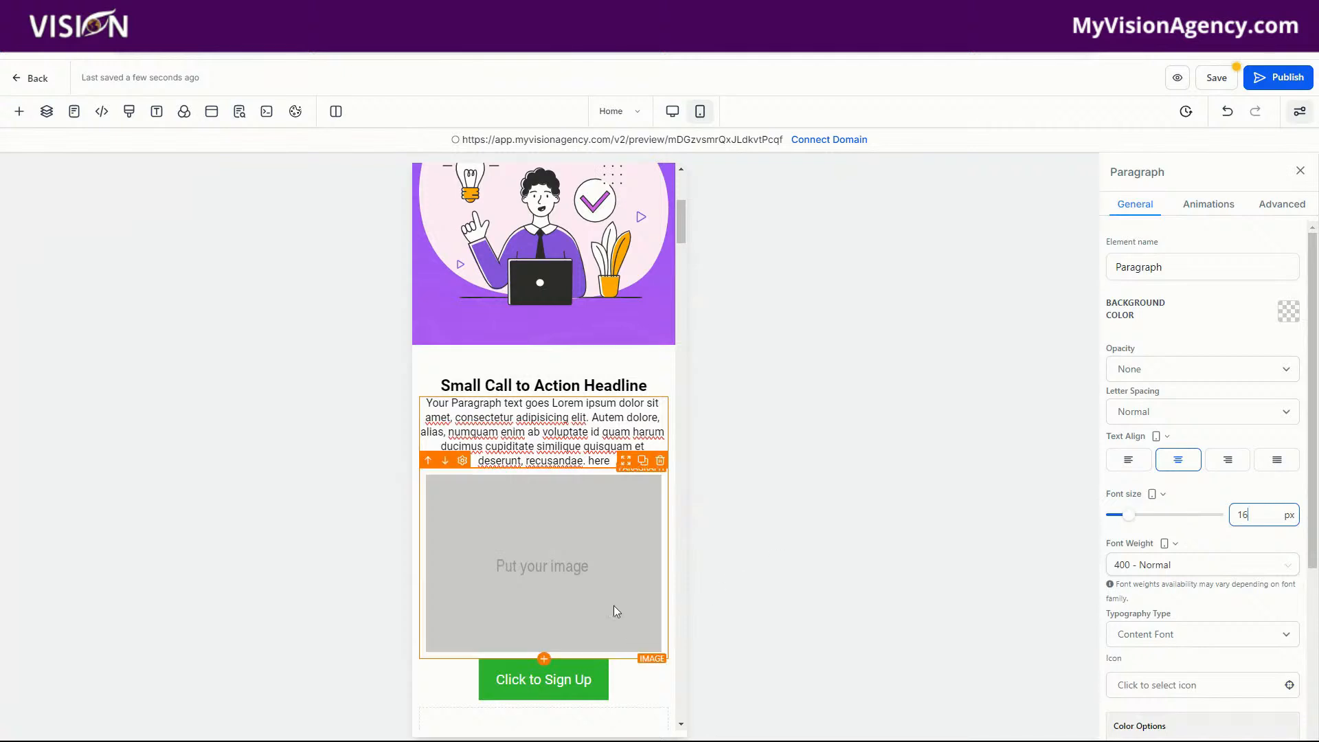
- Set the "Click to Sign Up" button's background to the coral brand color
left_click(620, 689)
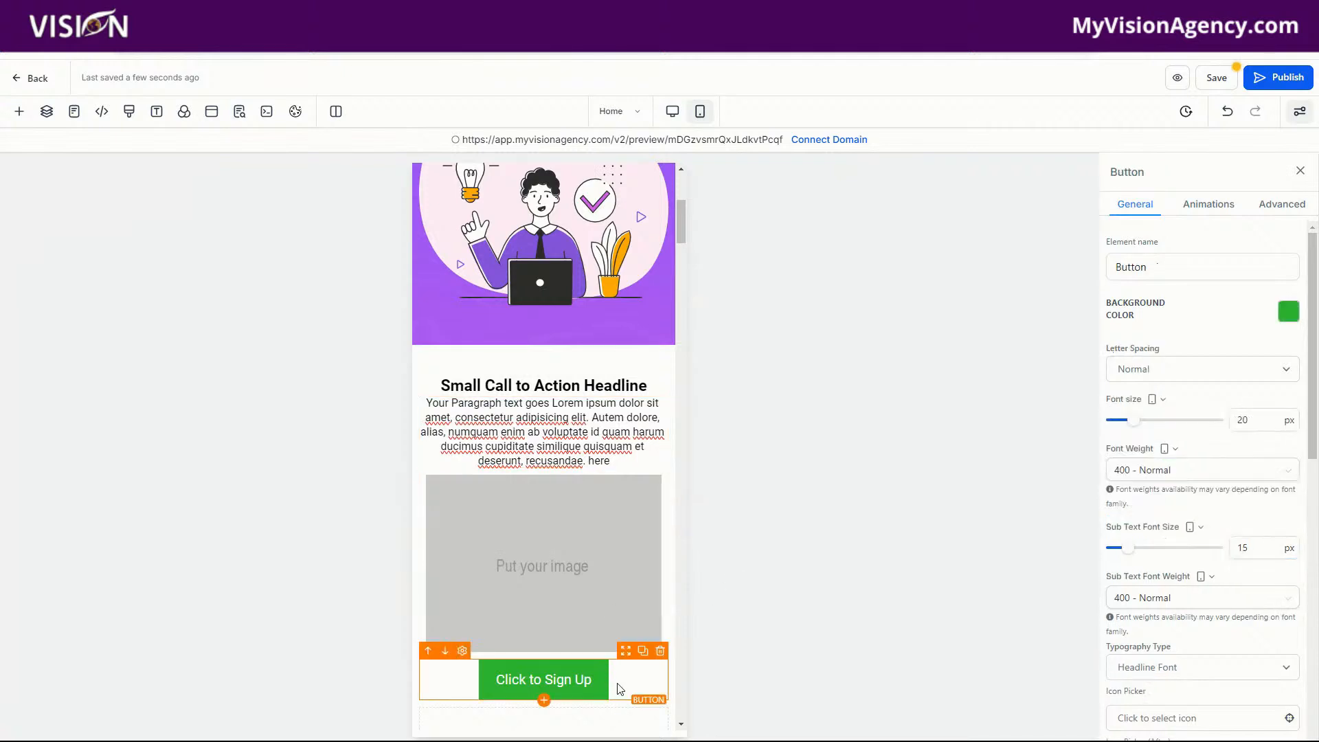
left_click(1288, 314)
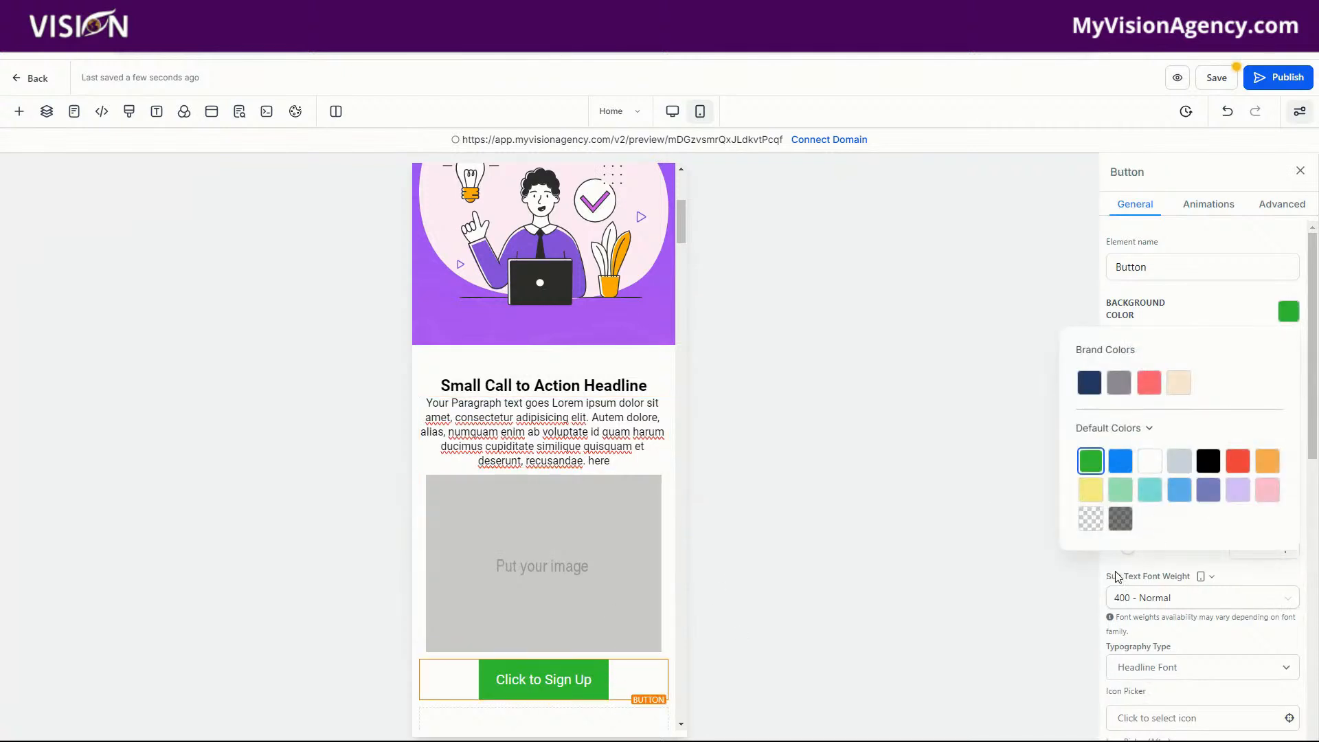
left_click(1149, 382)
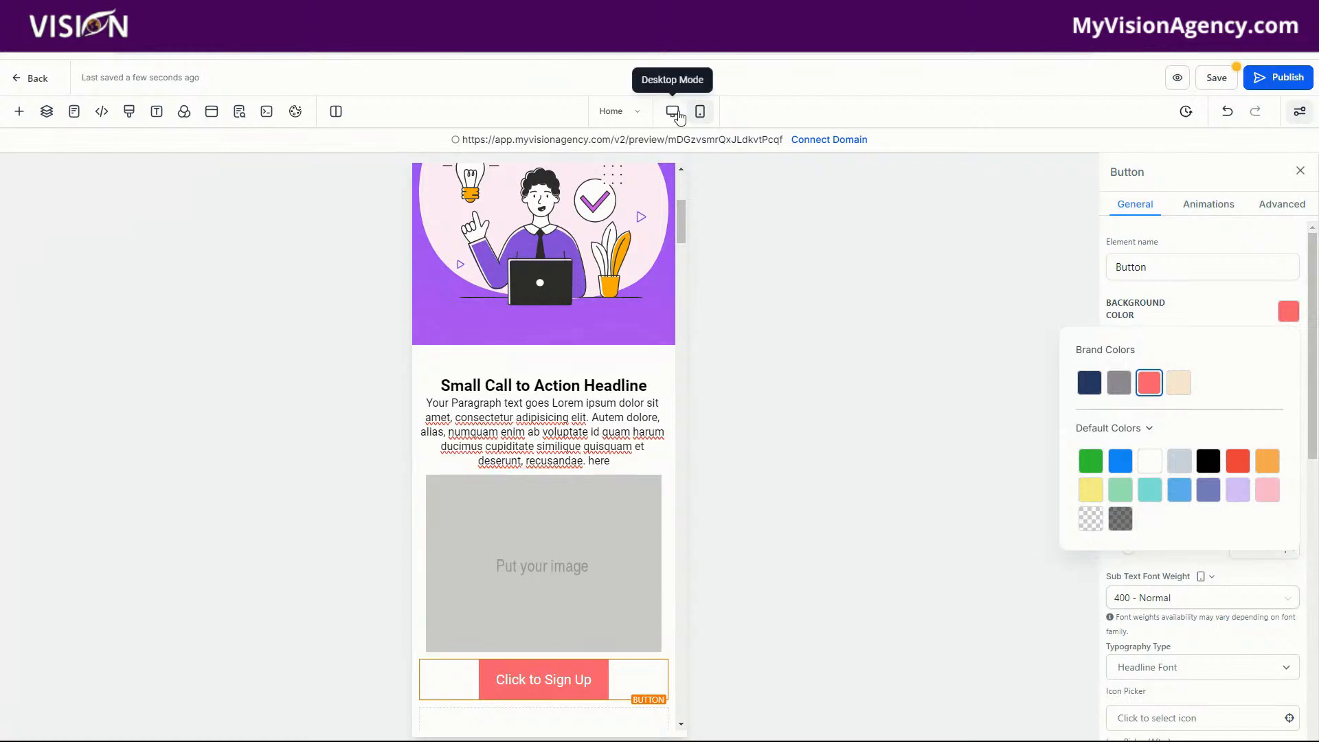
- Compare the sub-headline and button in desktop and mobile views, examining their device-specific font size settings
left_click(677, 114)
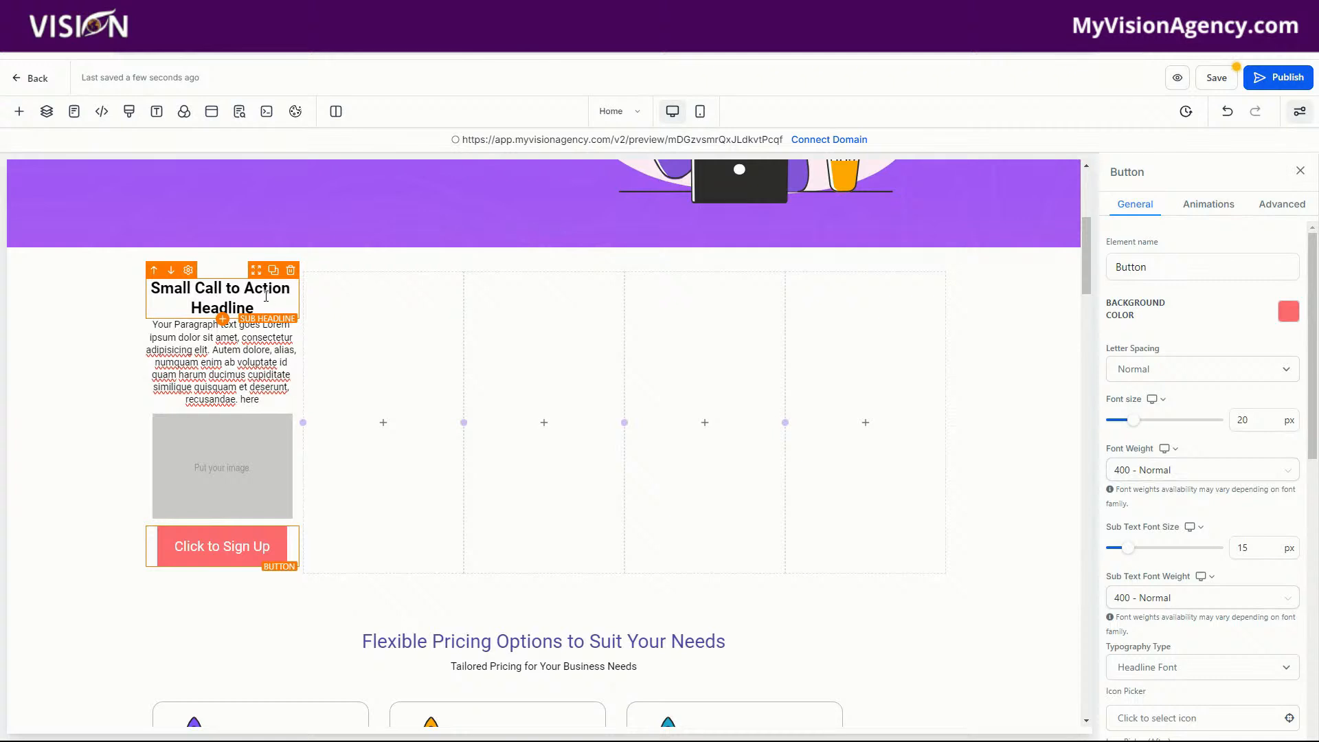
left_click(273, 307)
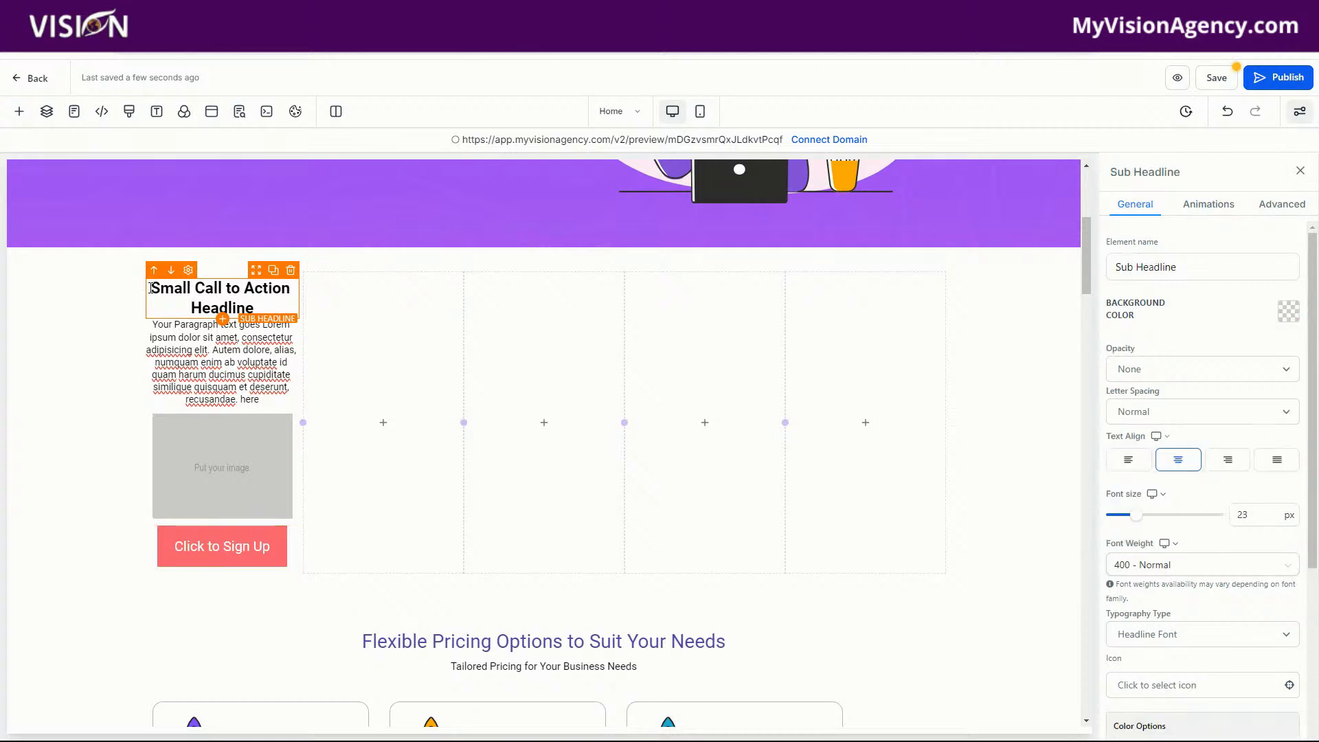
left_click_drag(151, 288, 260, 306)
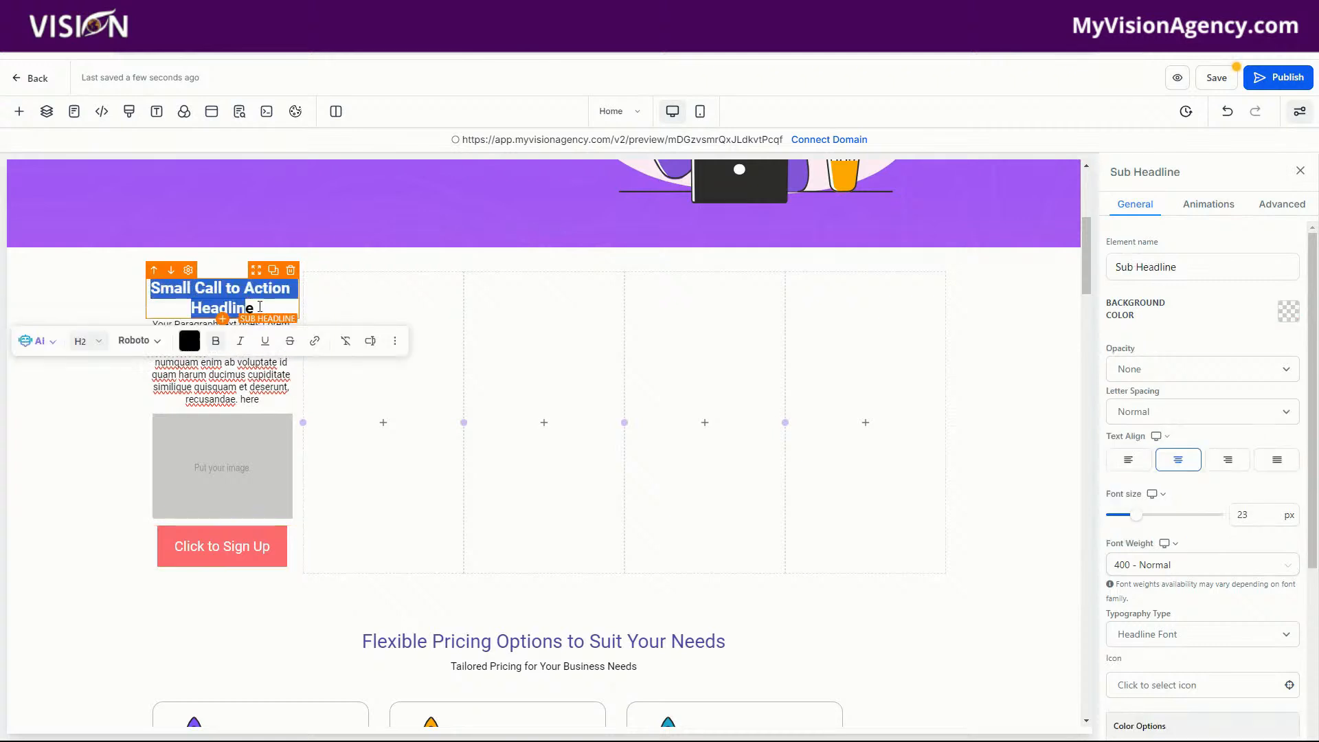
left_click(701, 111)
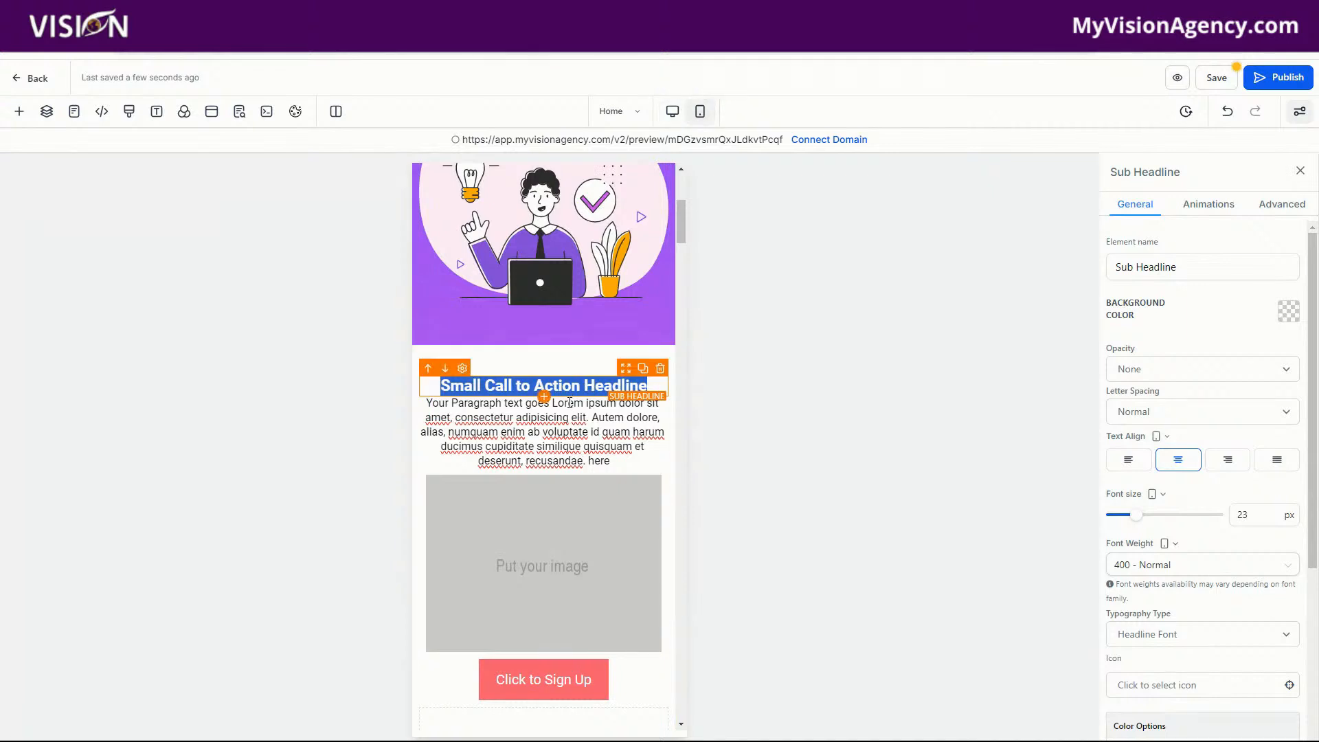
left_click(443, 386)
scroll(1148, 312, "down", 3)
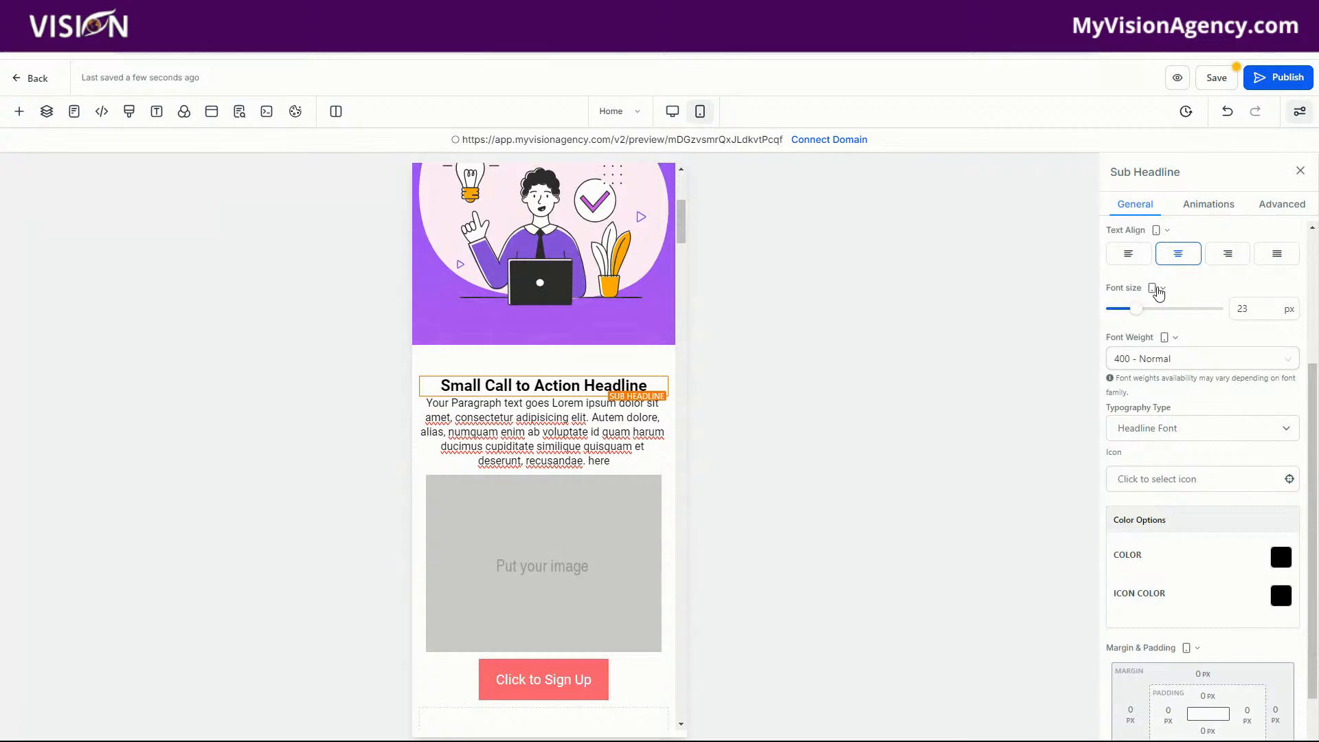
left_click(1157, 289)
scroll(1188, 281, "up", 3)
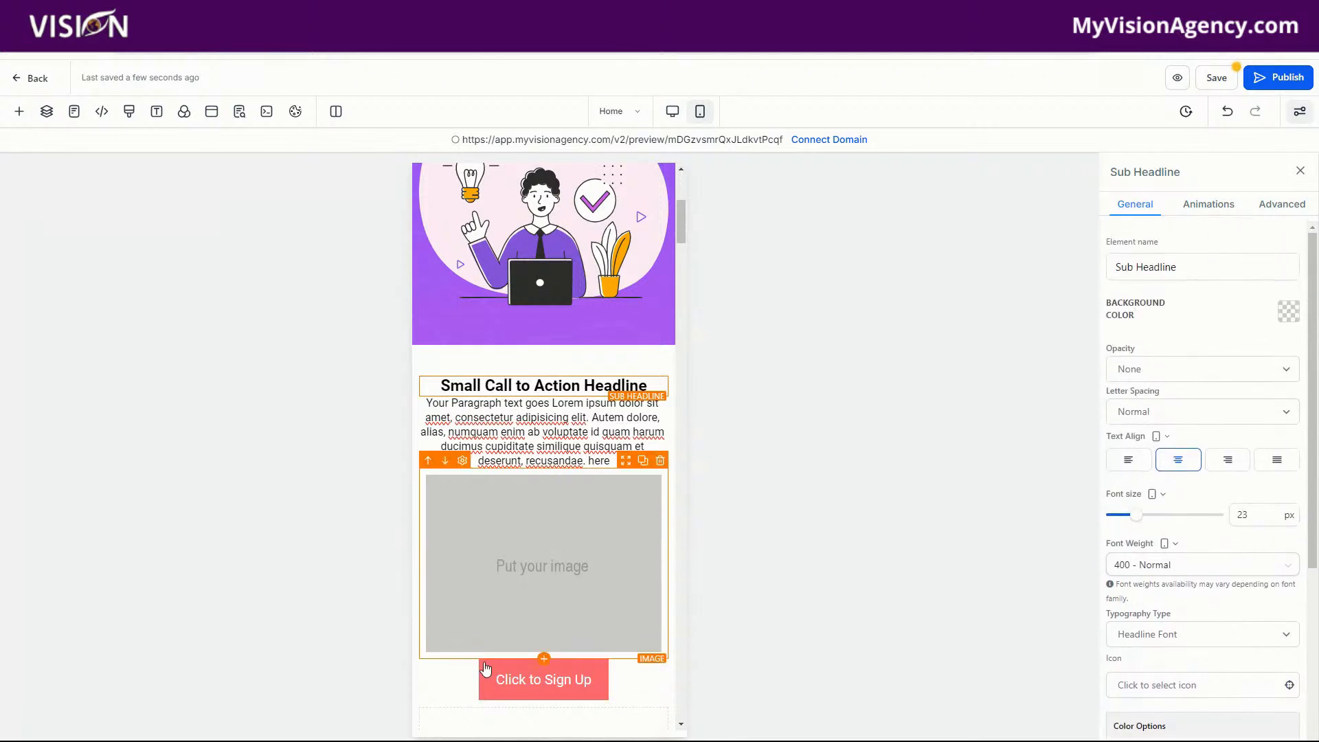
left_click(501, 682)
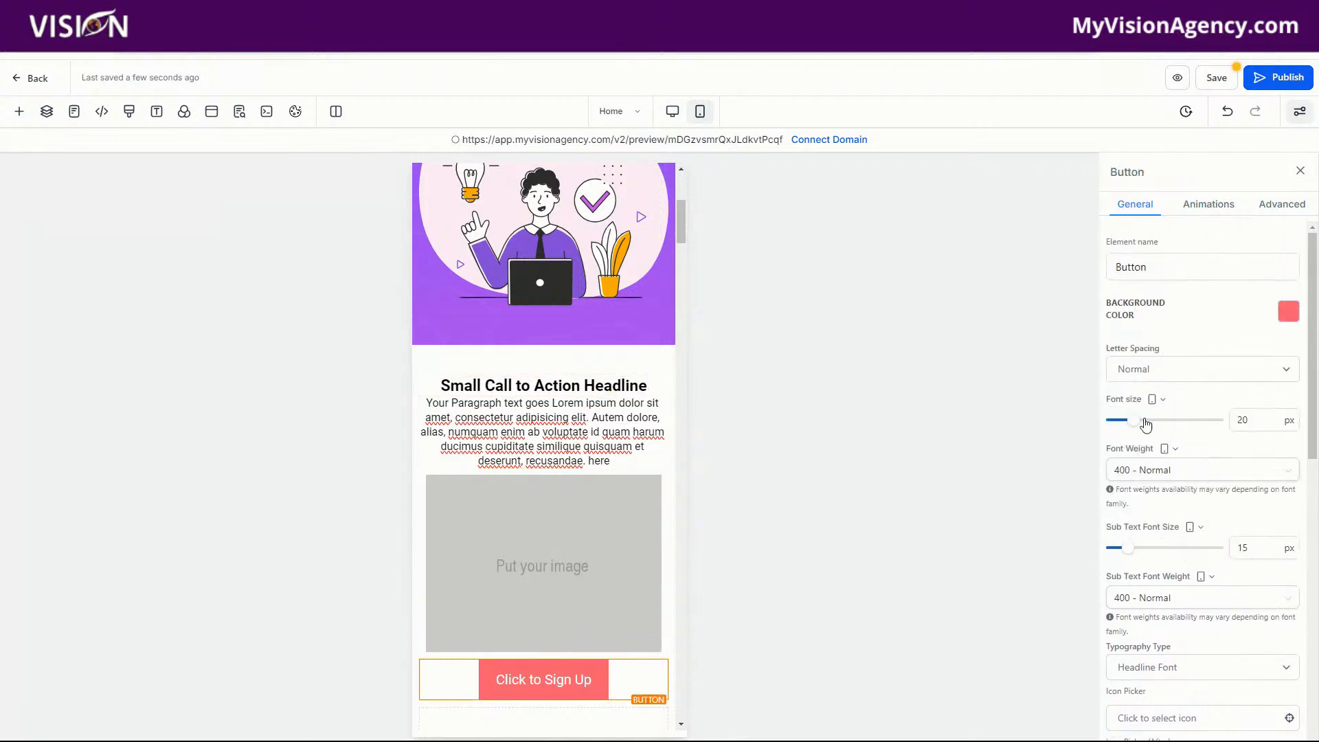
left_click(673, 115)
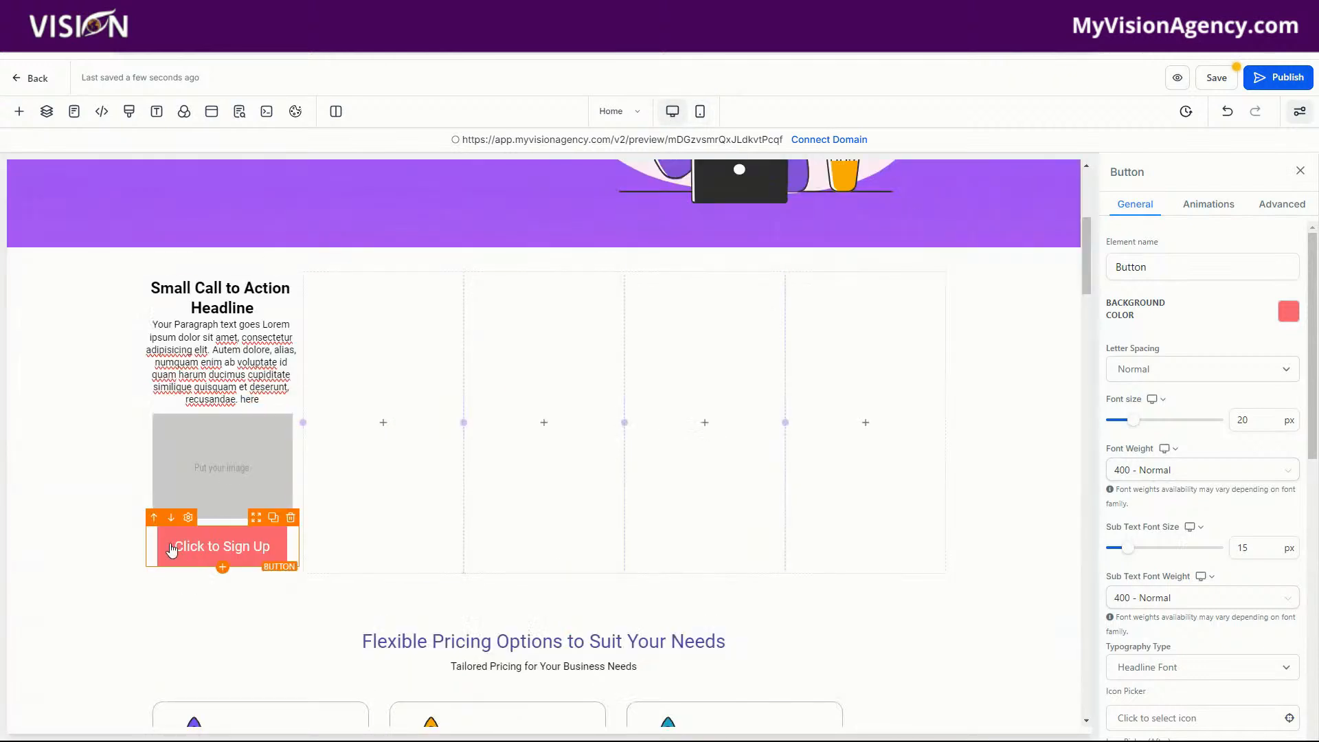
- Left-align the "Click to Sign Up" button in desktop view and check its alignment in mobile view
scroll(1155, 614, "down", 1)
scroll(1155, 613, "down", 5)
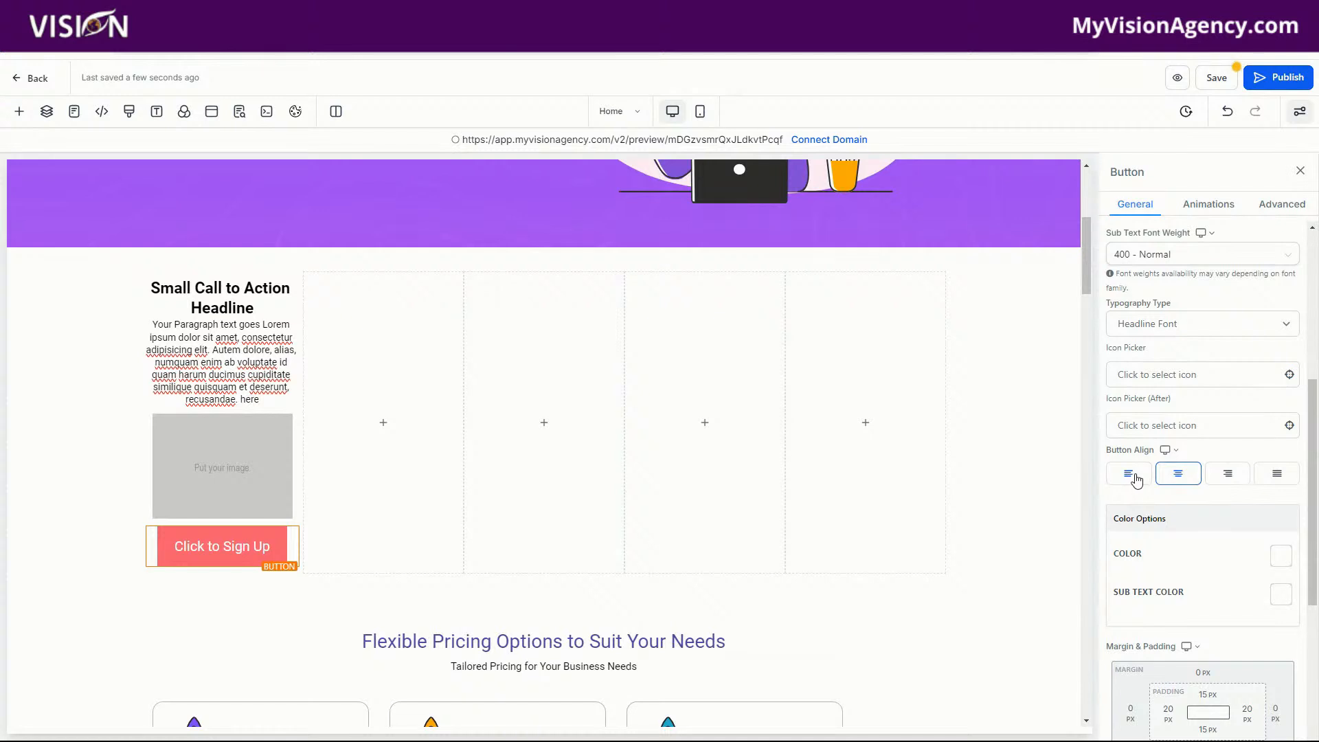
left_click(1133, 475)
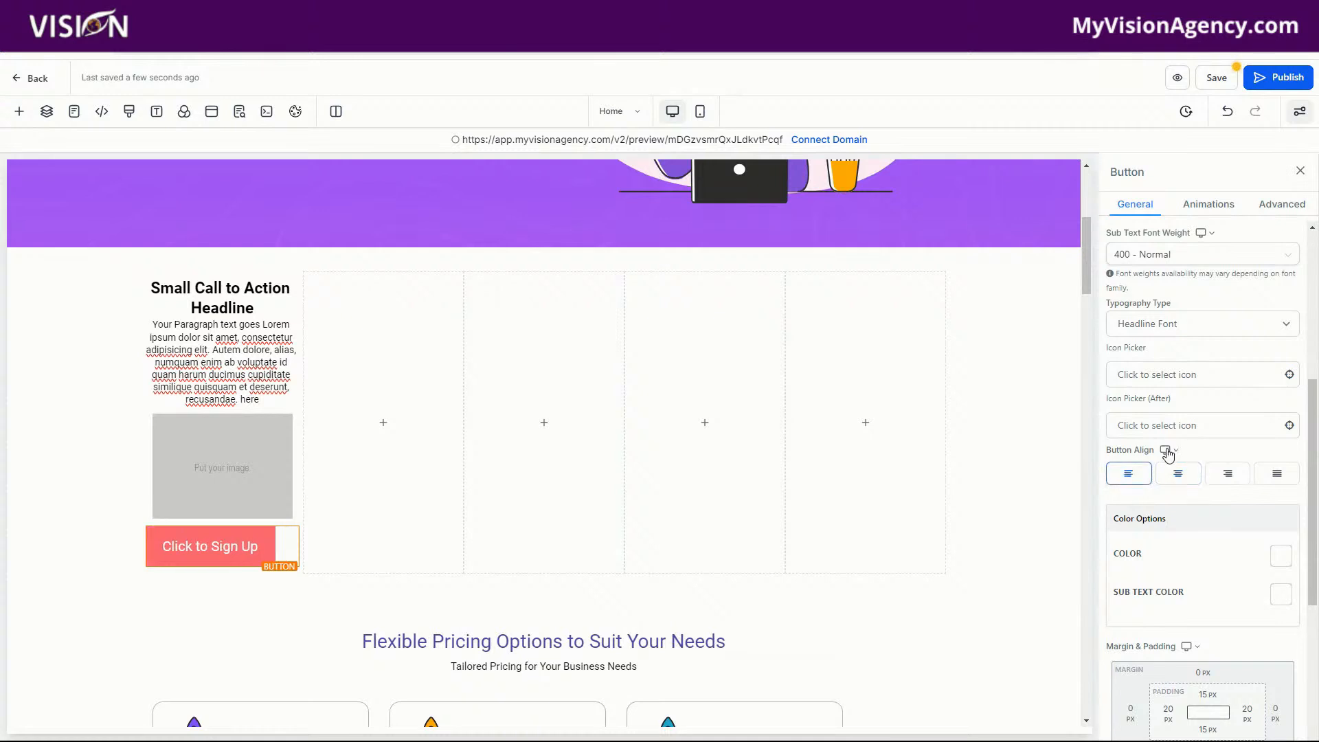
left_click(1168, 451)
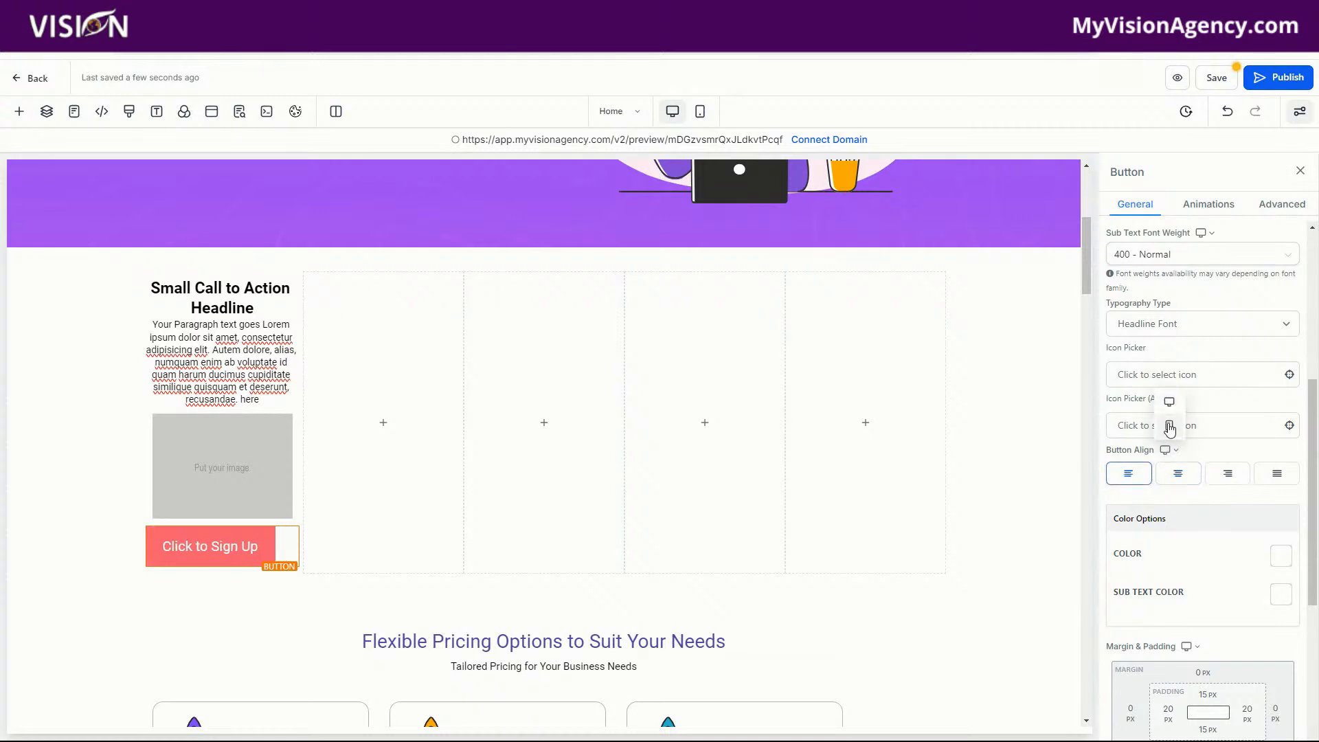
left_click(700, 112)
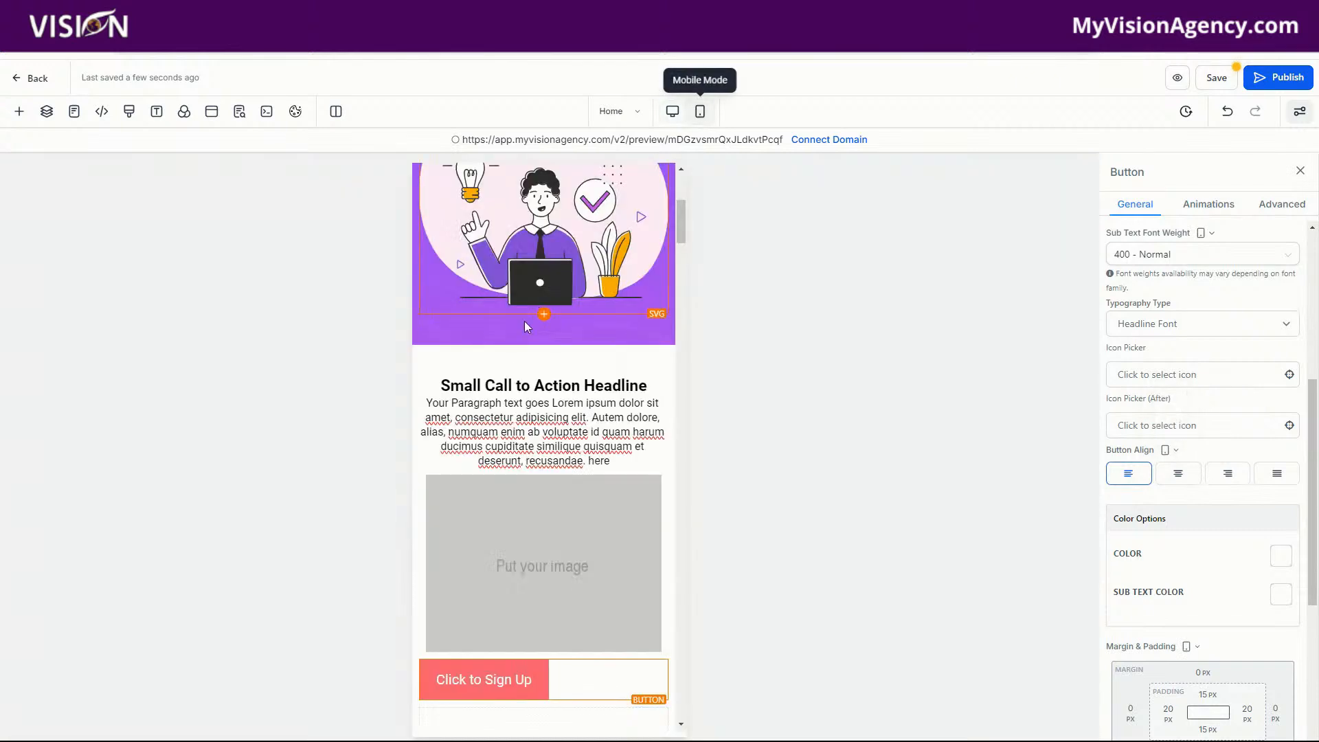
- Center the "Click to Sign Up" button in both the mobile and desktop views
left_click(1179, 476)
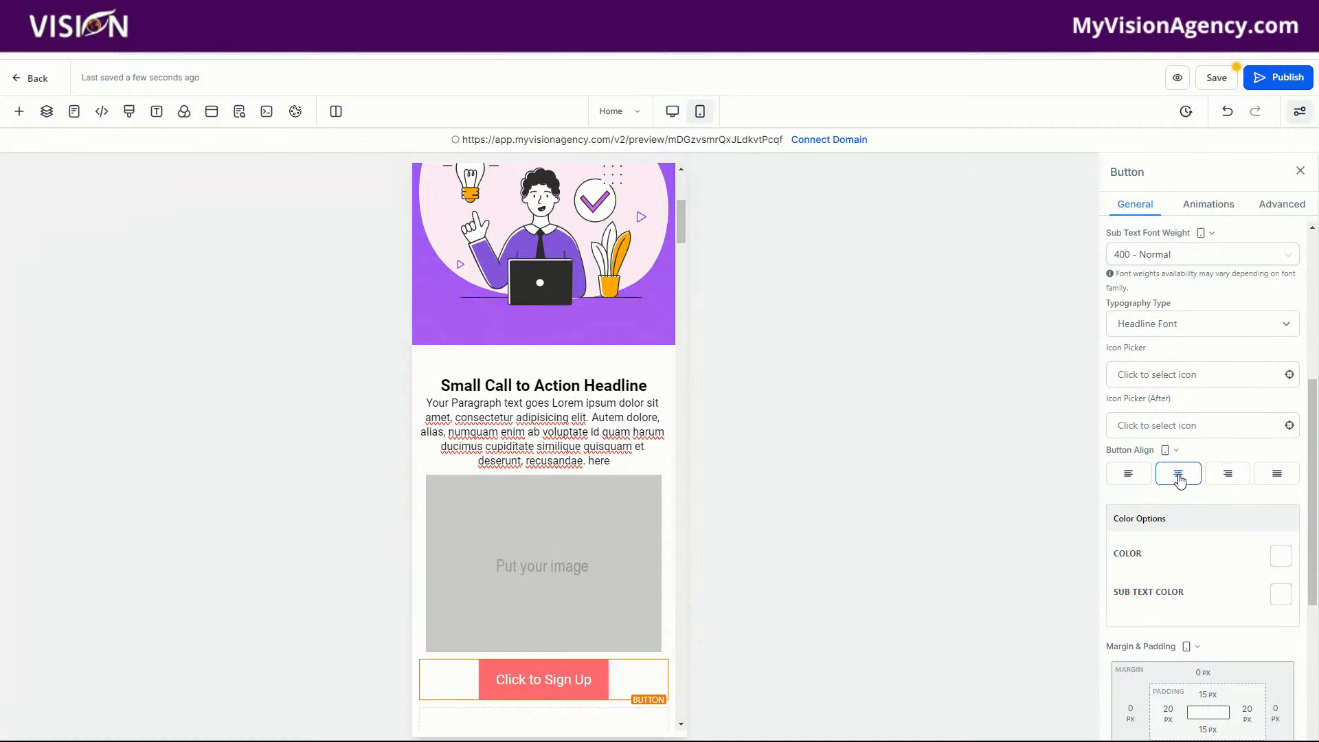
left_click(673, 113)
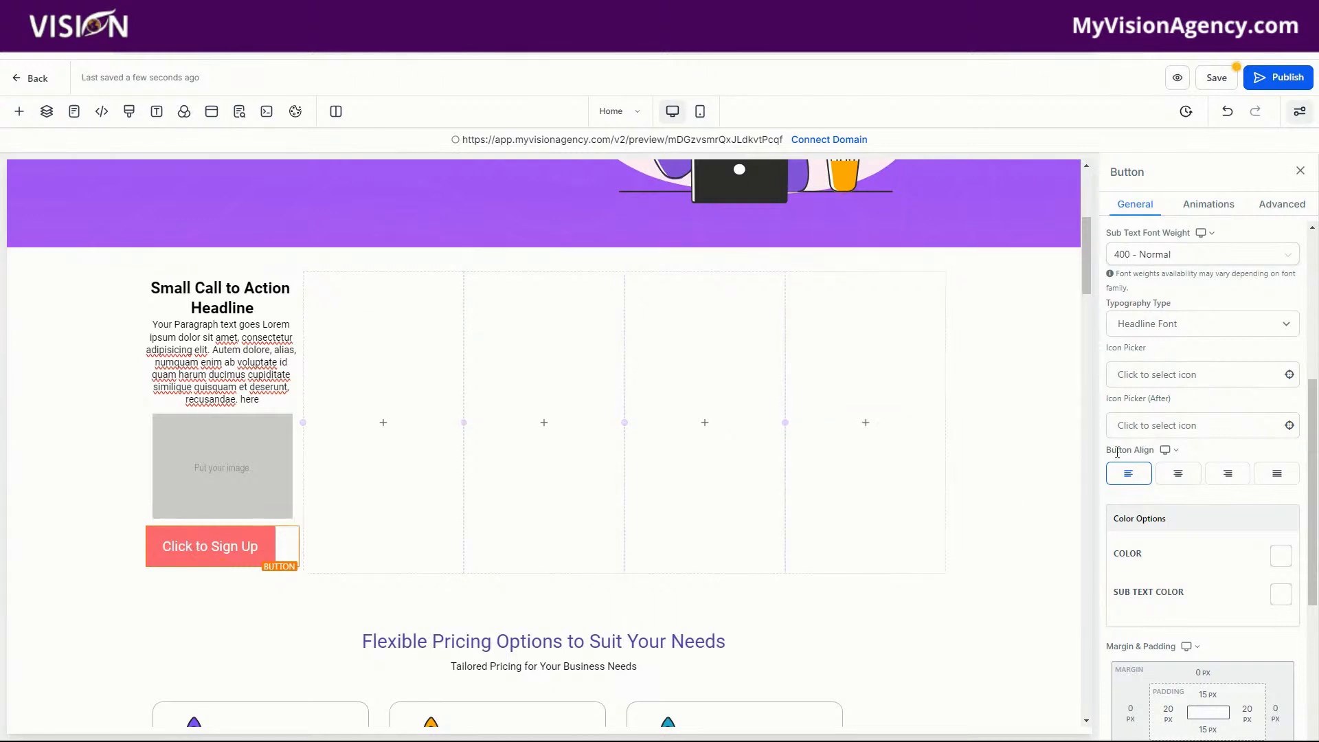
left_click(1179, 475)
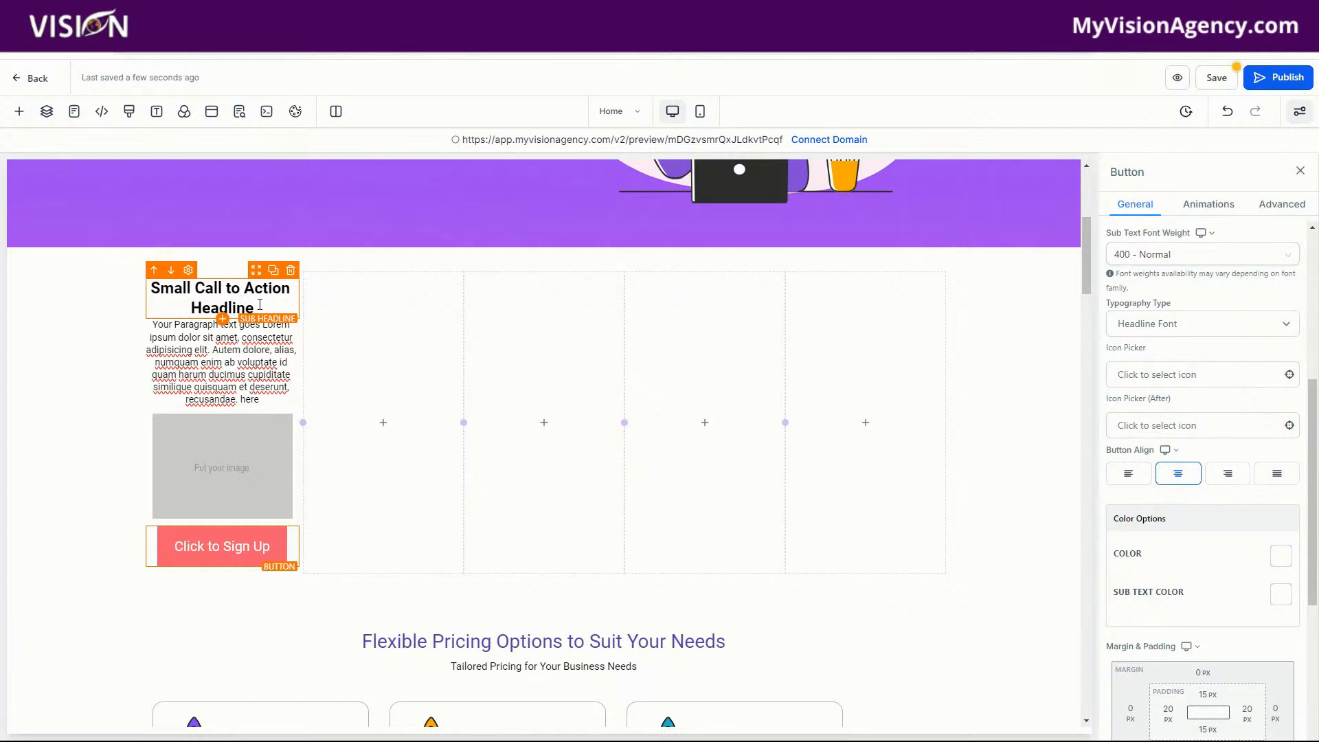
- Set the "Small Call to Action Headline" font size to 15 px on desktop and 23 px on mobile
left_click(259, 304)
scroll(1212, 431, "up", 3)
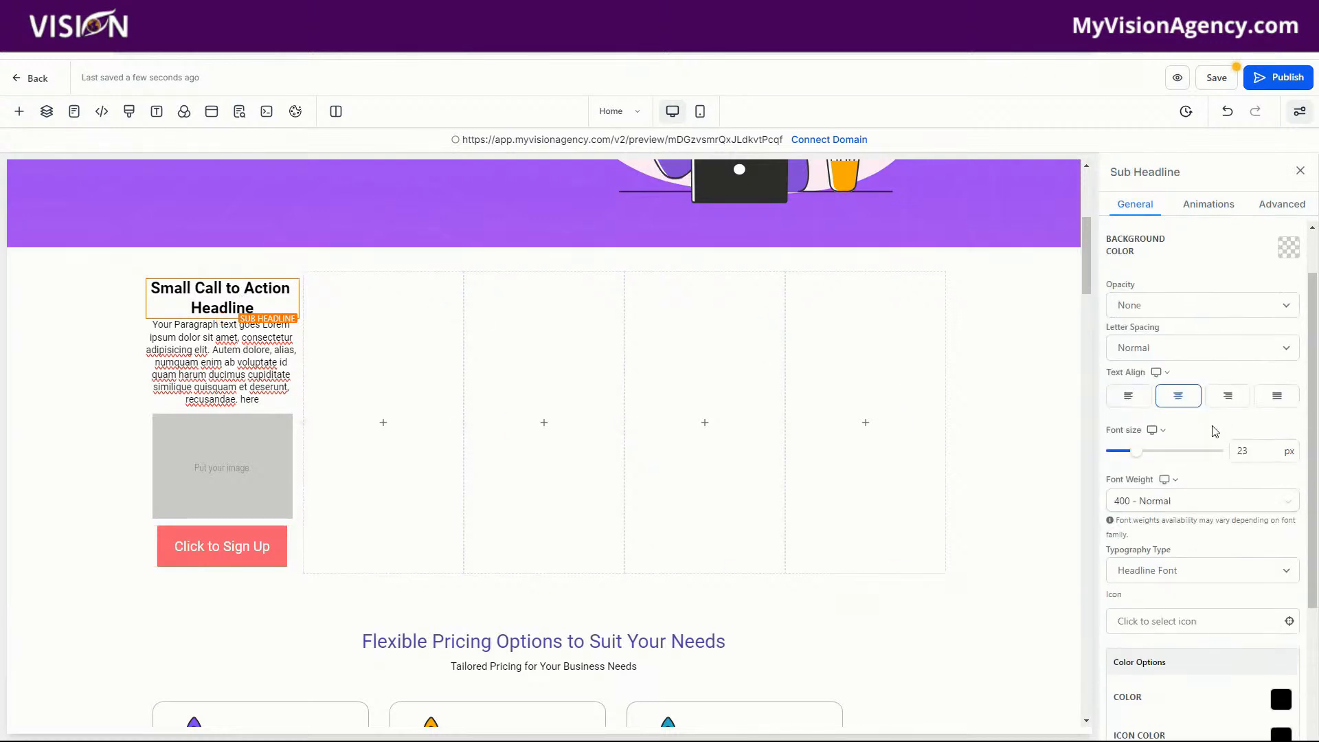
left_click(1249, 449)
key("Down")
key("Down")
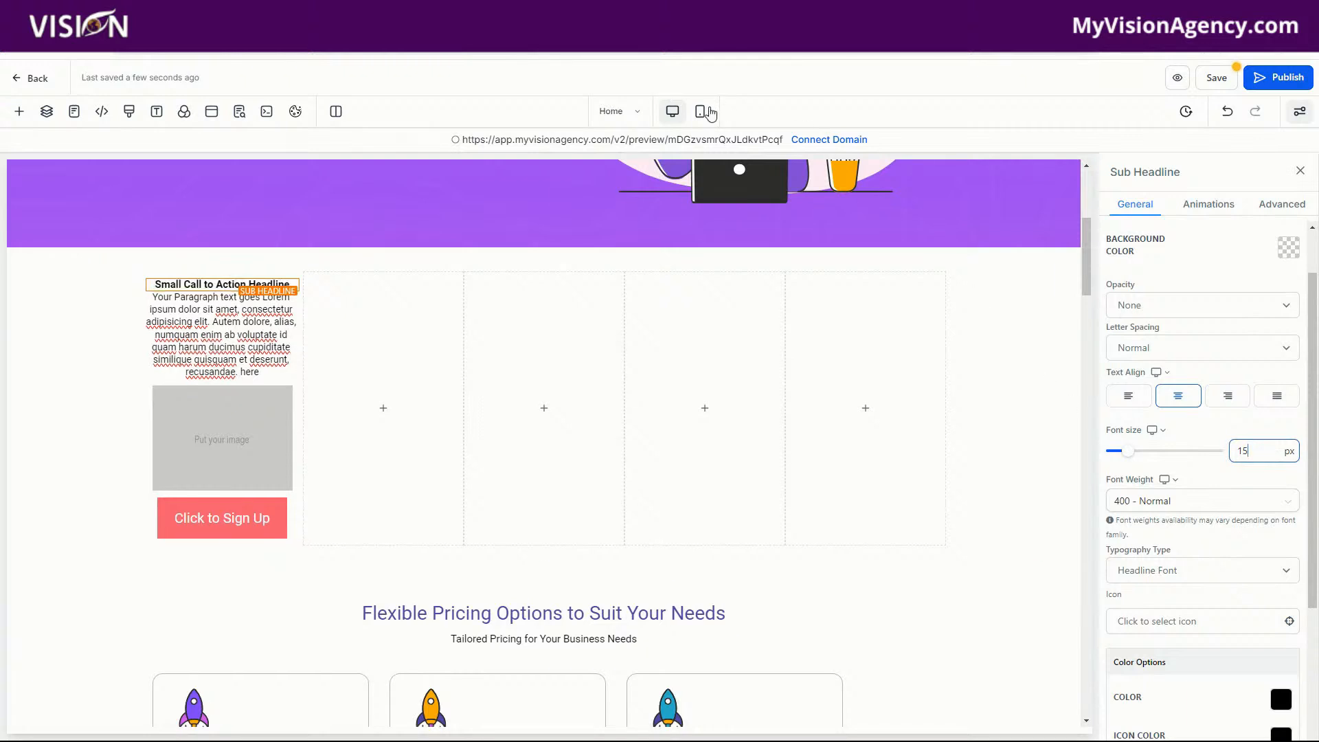
left_click(700, 112)
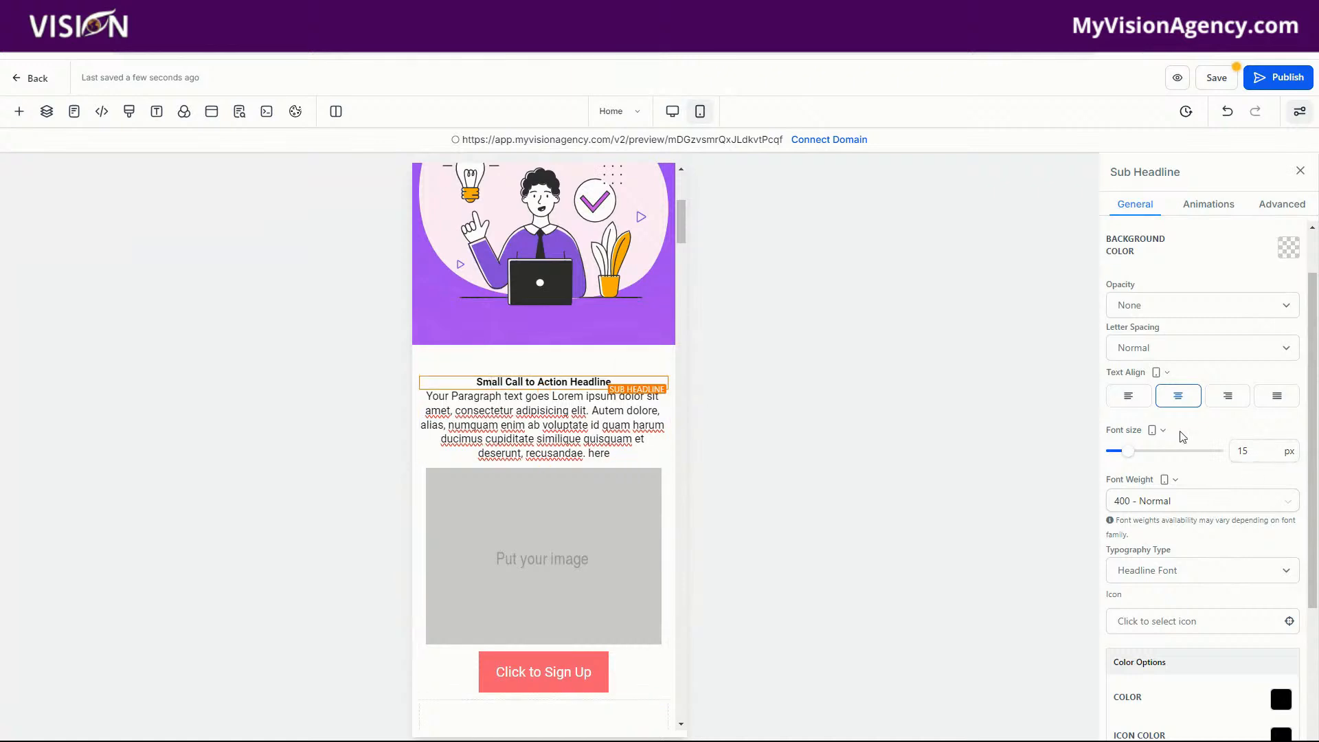
left_click(1242, 448)
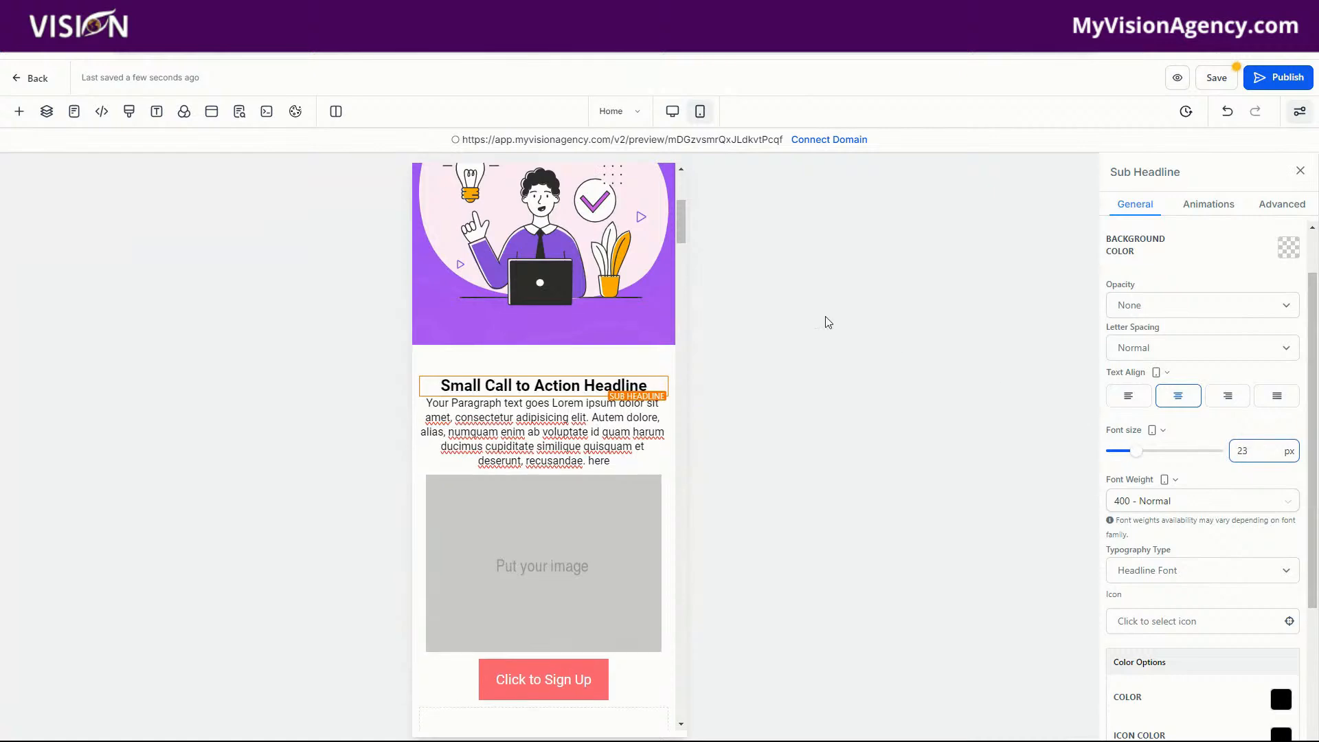
- In desktop view, delete the four empty columns beside the call-to-action column
left_click(672, 111)
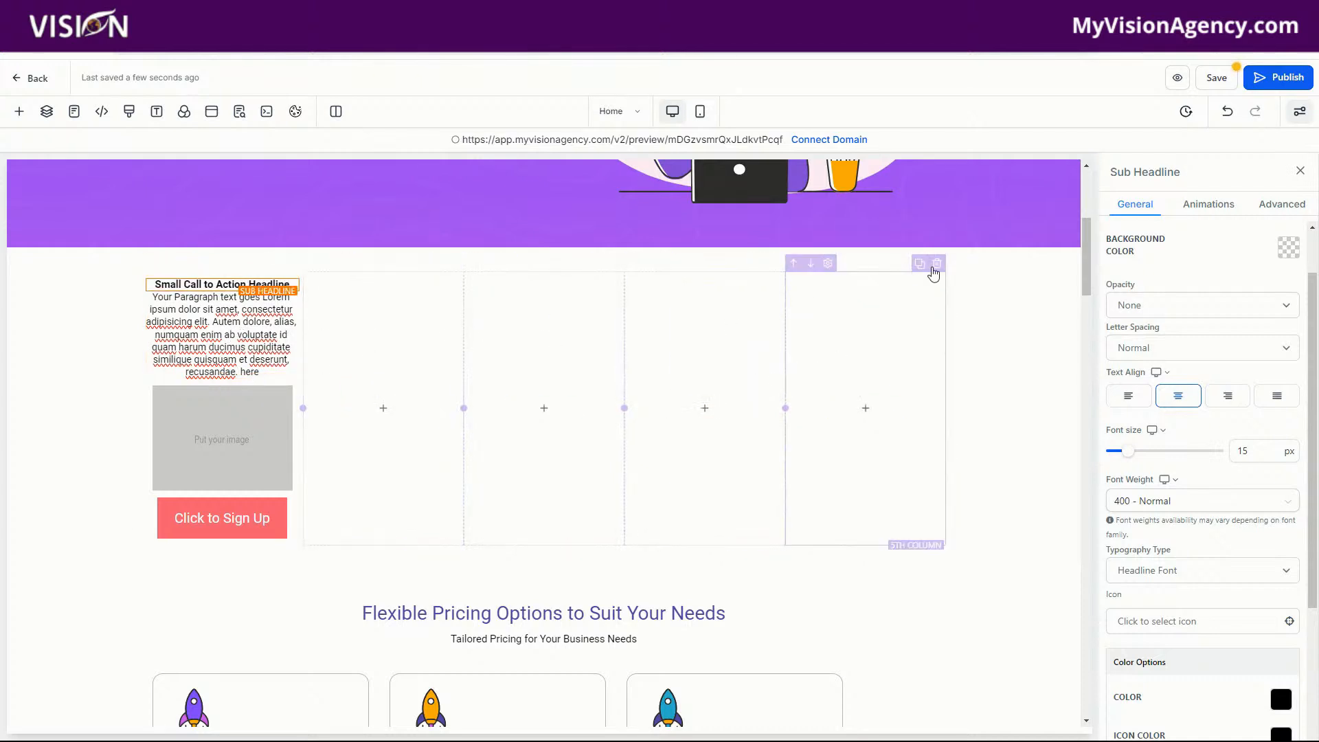
left_click(938, 272)
left_click(938, 270)
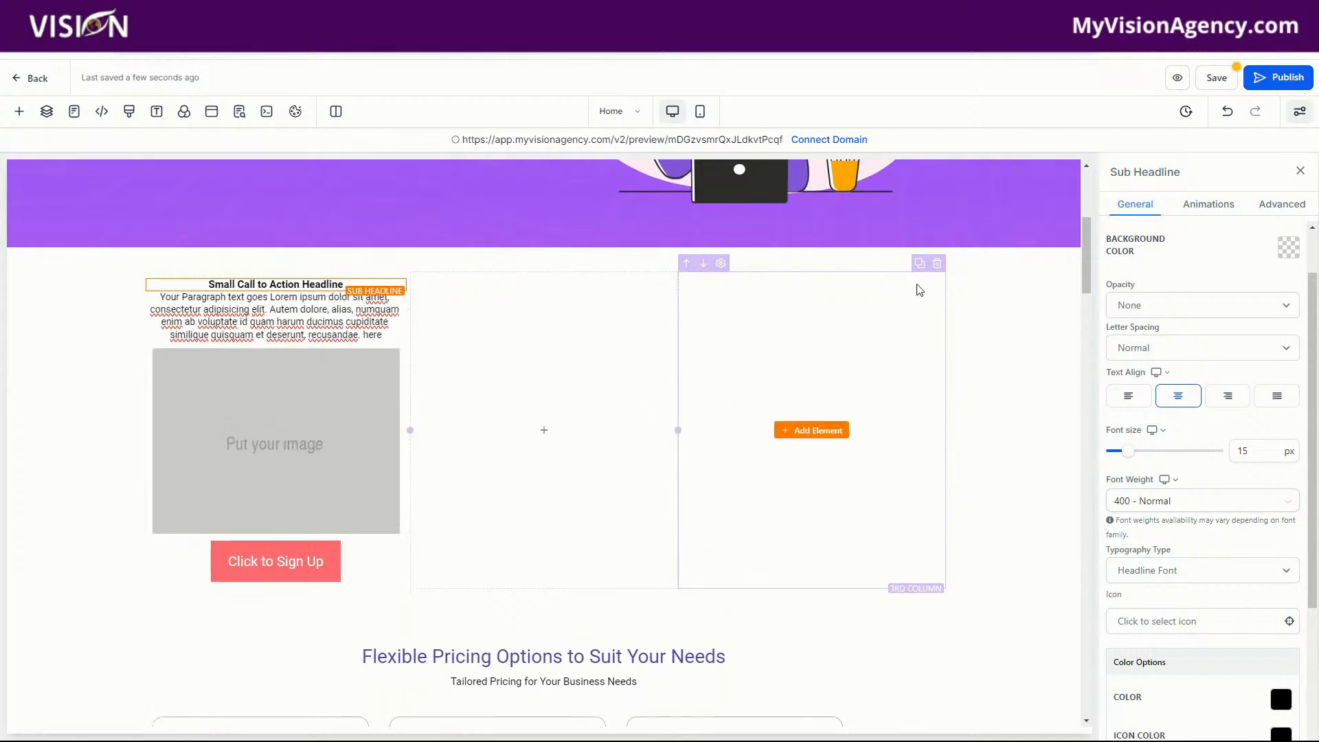
left_click(939, 267)
left_click(939, 268)
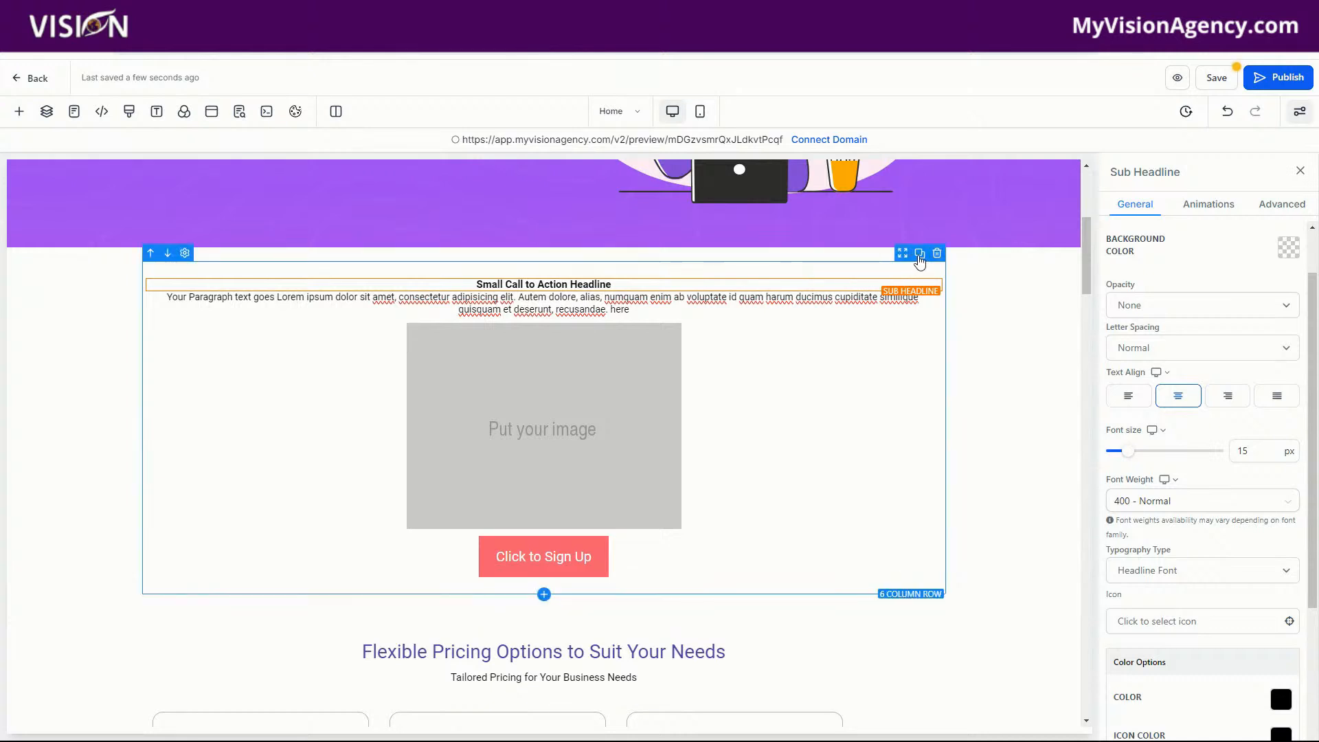
- Duplicate the call-to-action row and delete the copy below it
left_click(919, 254)
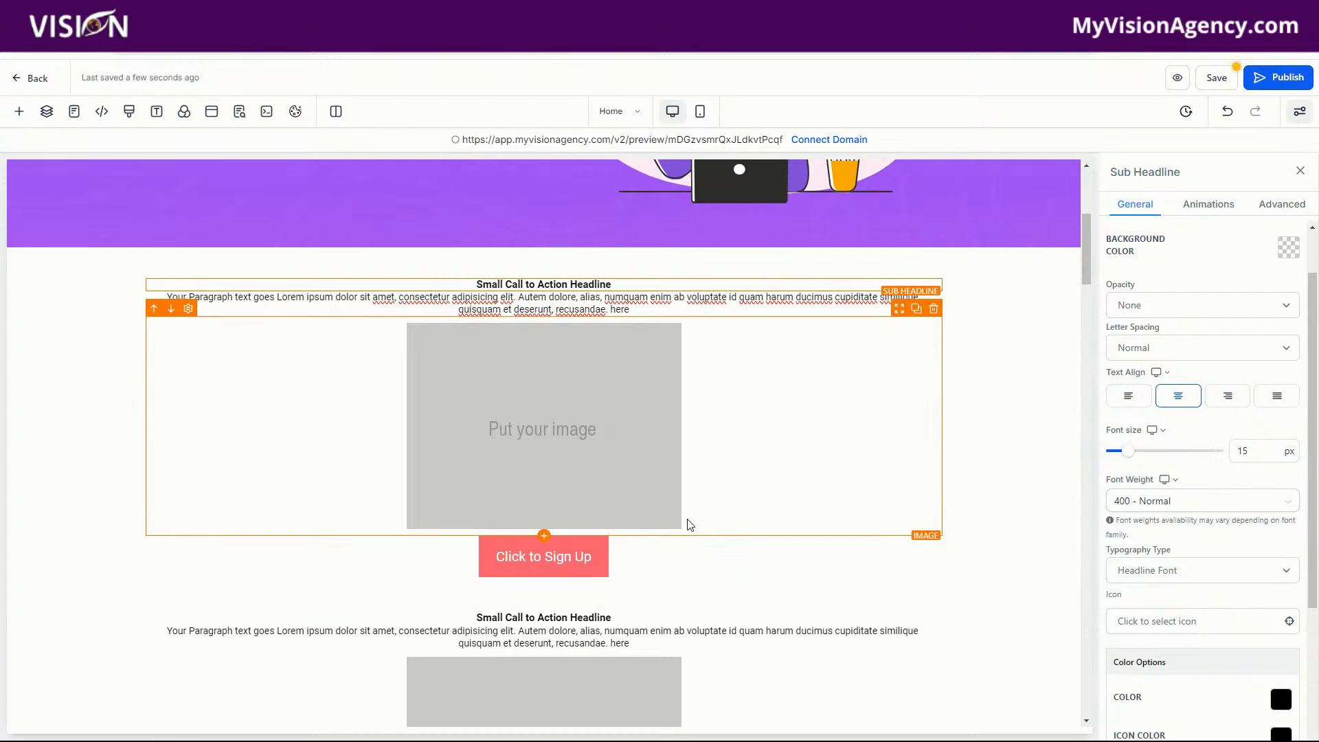
scroll(690, 525, "down", 5)
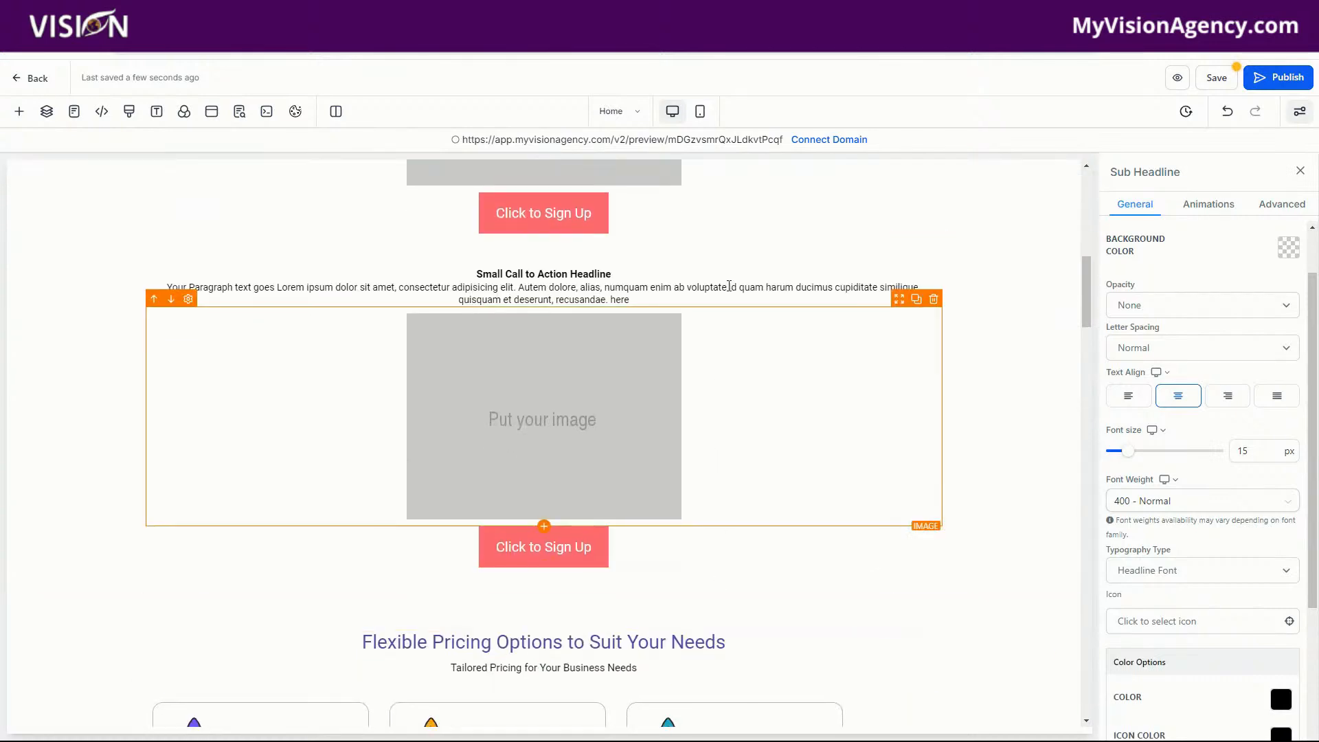
left_click(937, 244)
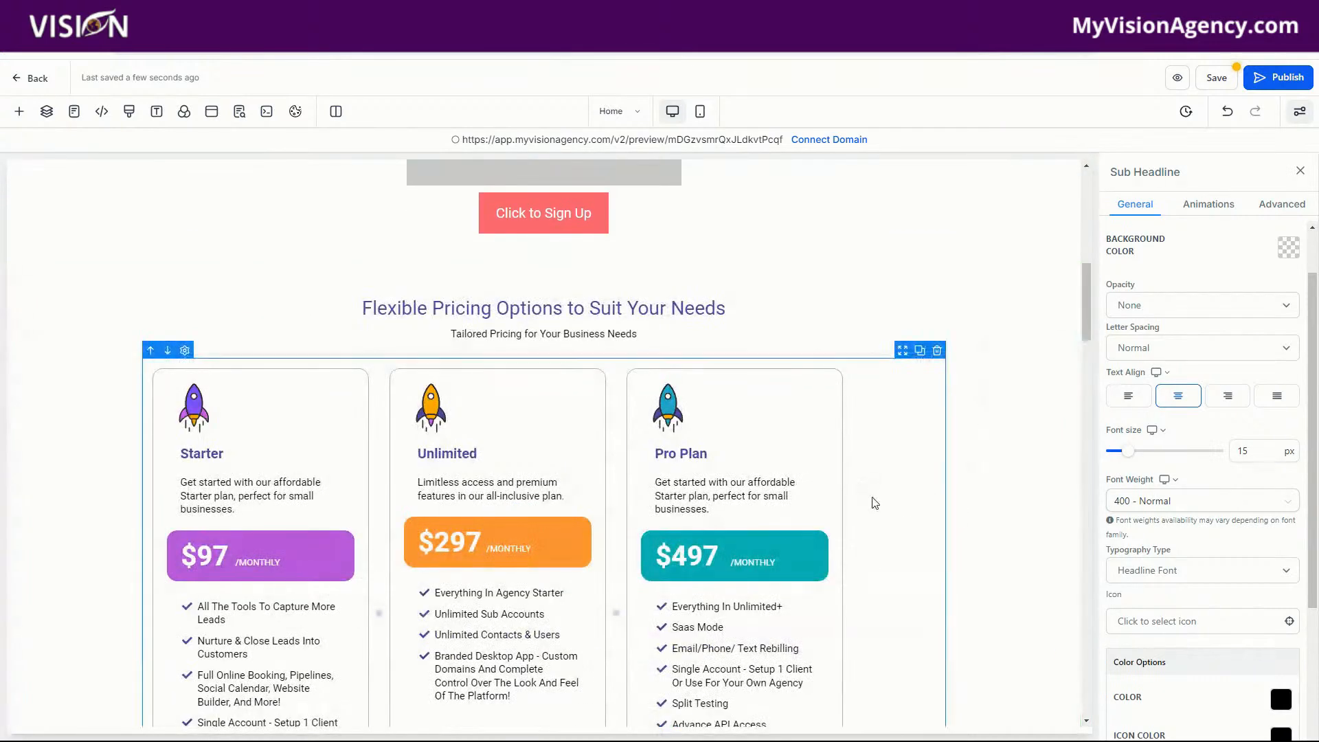
- Duplicate the finished call-to-action column four times to fill the row with five identical columns
scroll(874, 501, "up", 6)
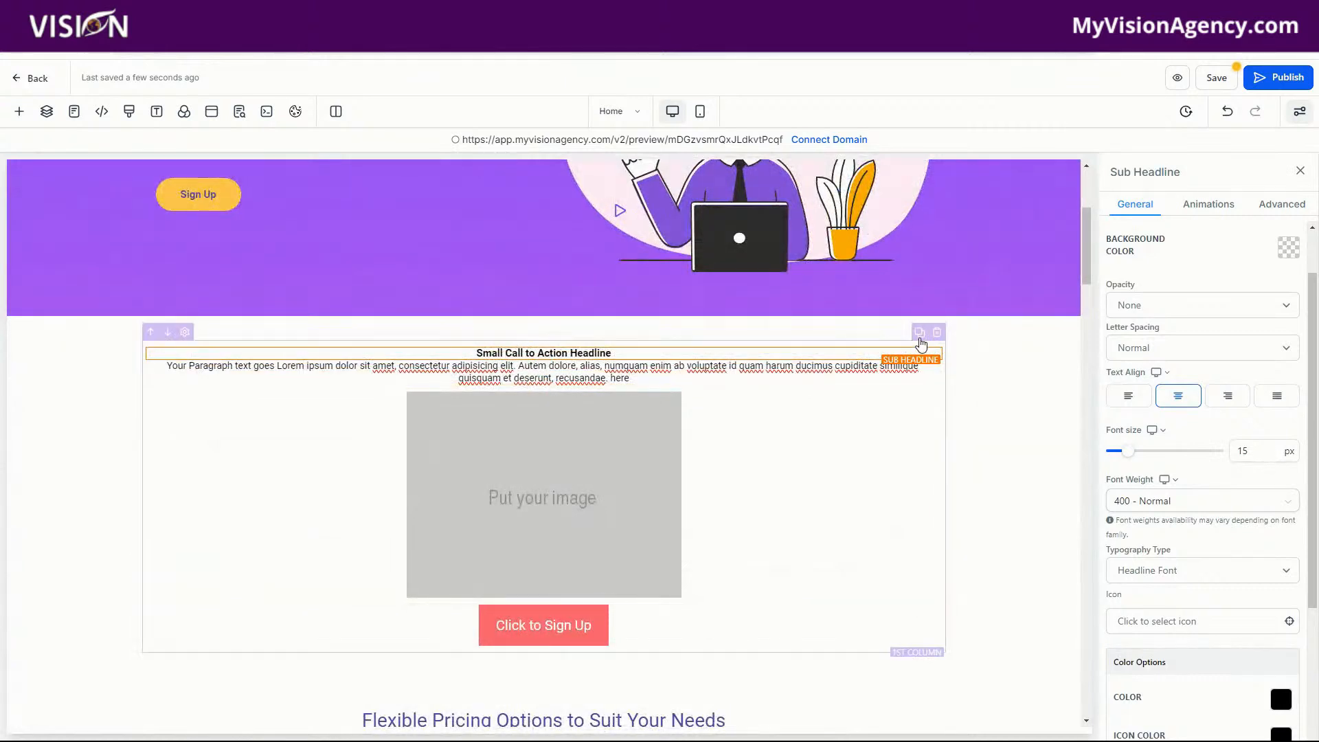
left_click(920, 334)
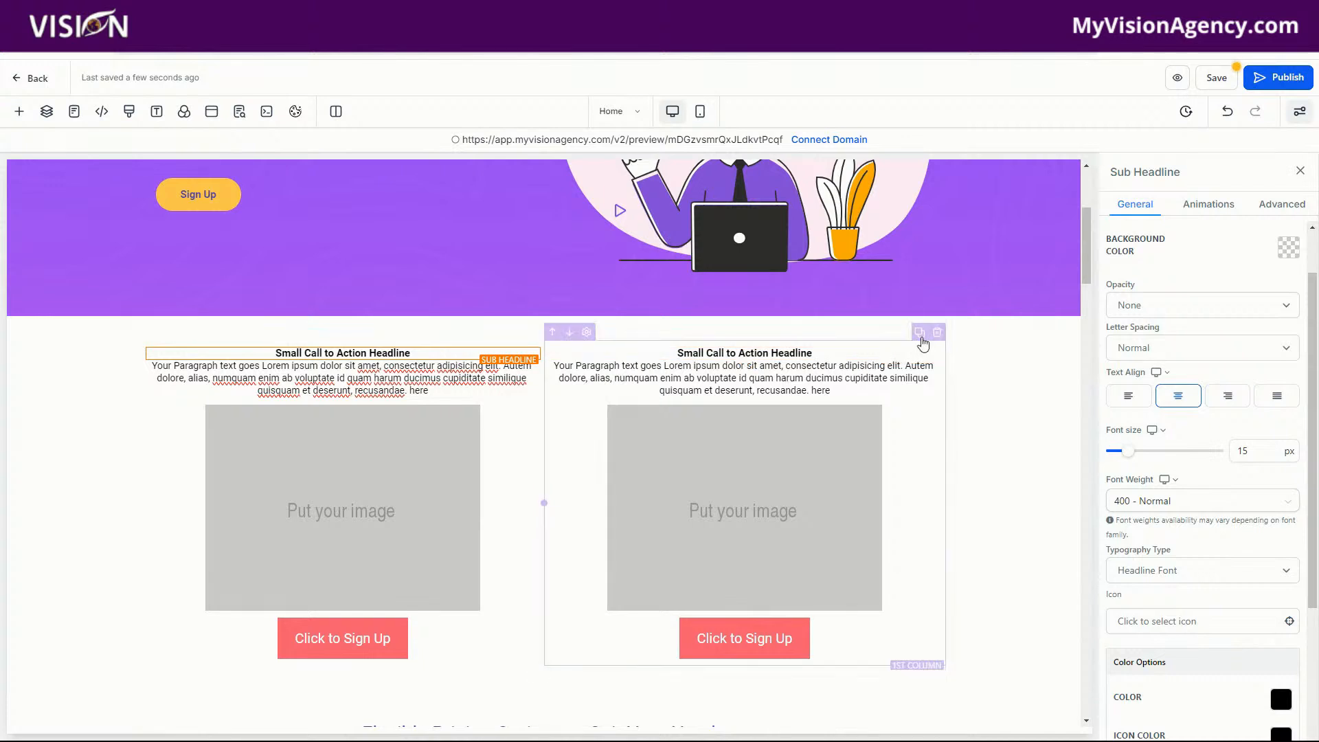
left_click(920, 335)
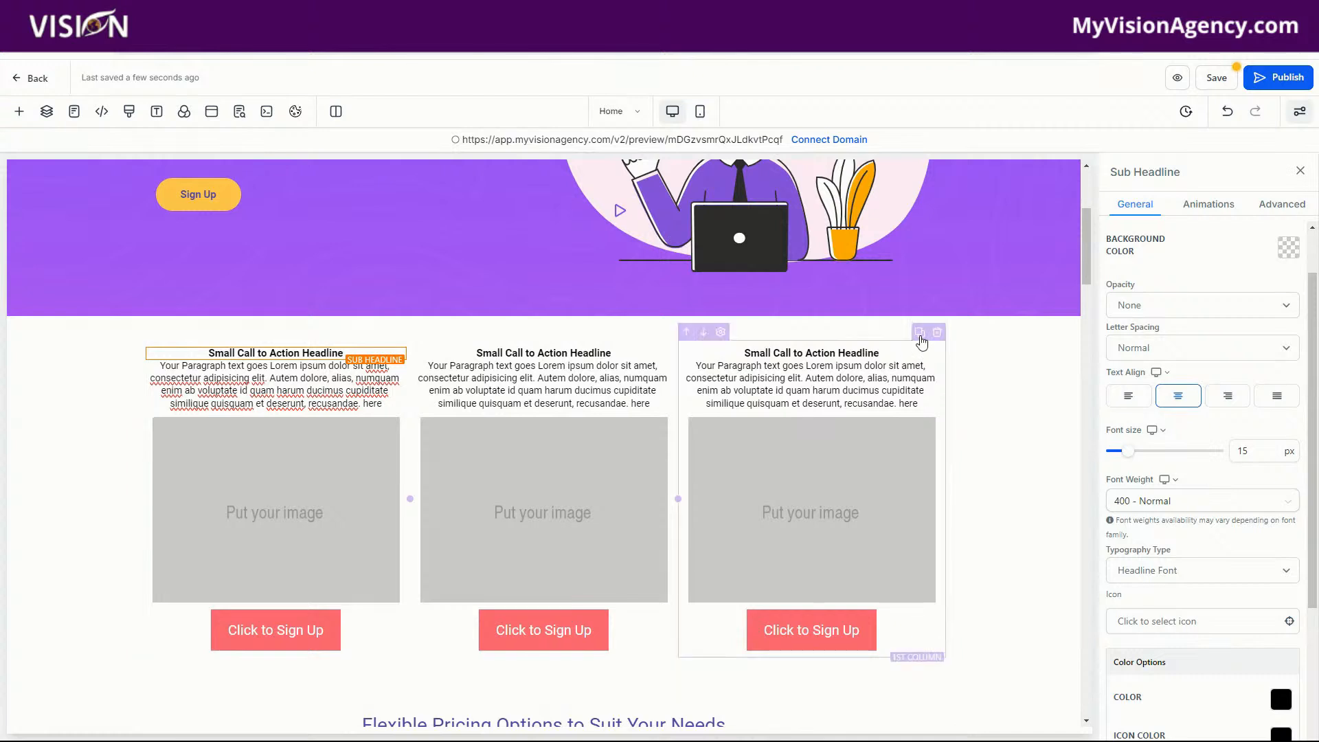
left_click(920, 335)
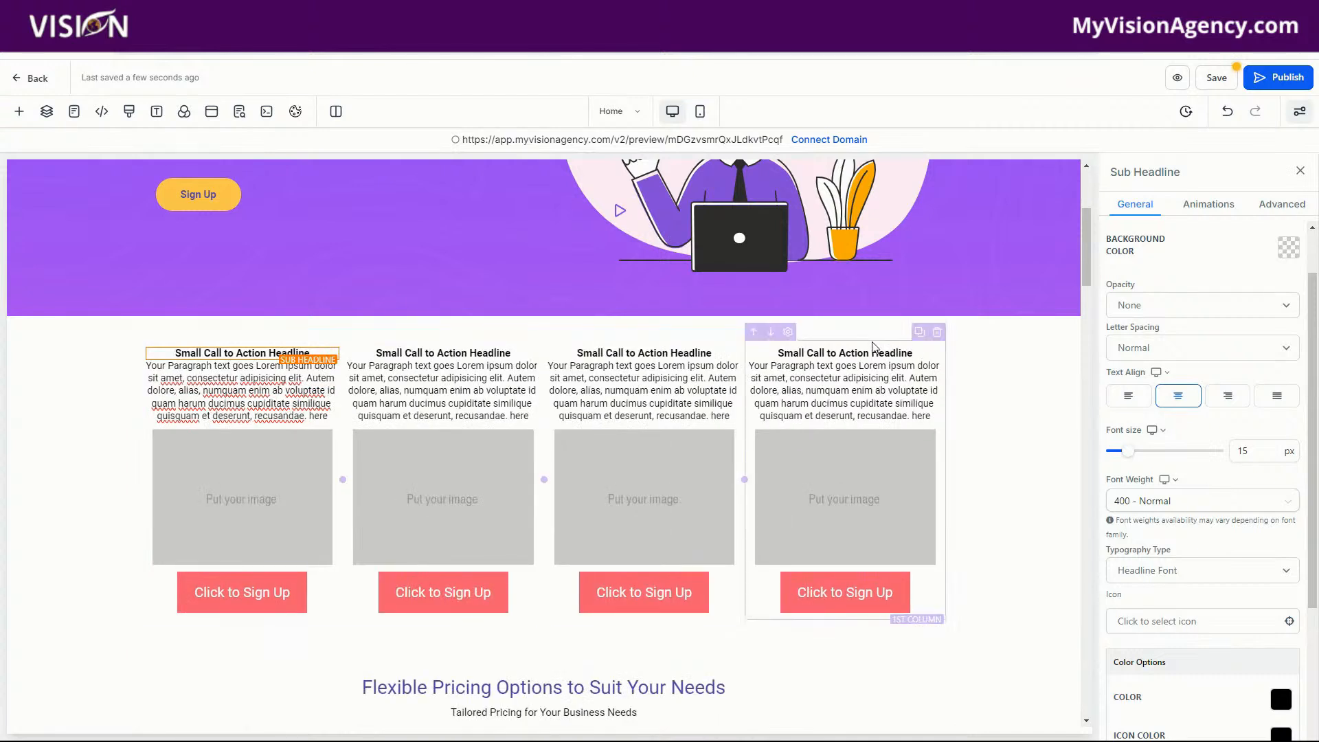
left_click(919, 336)
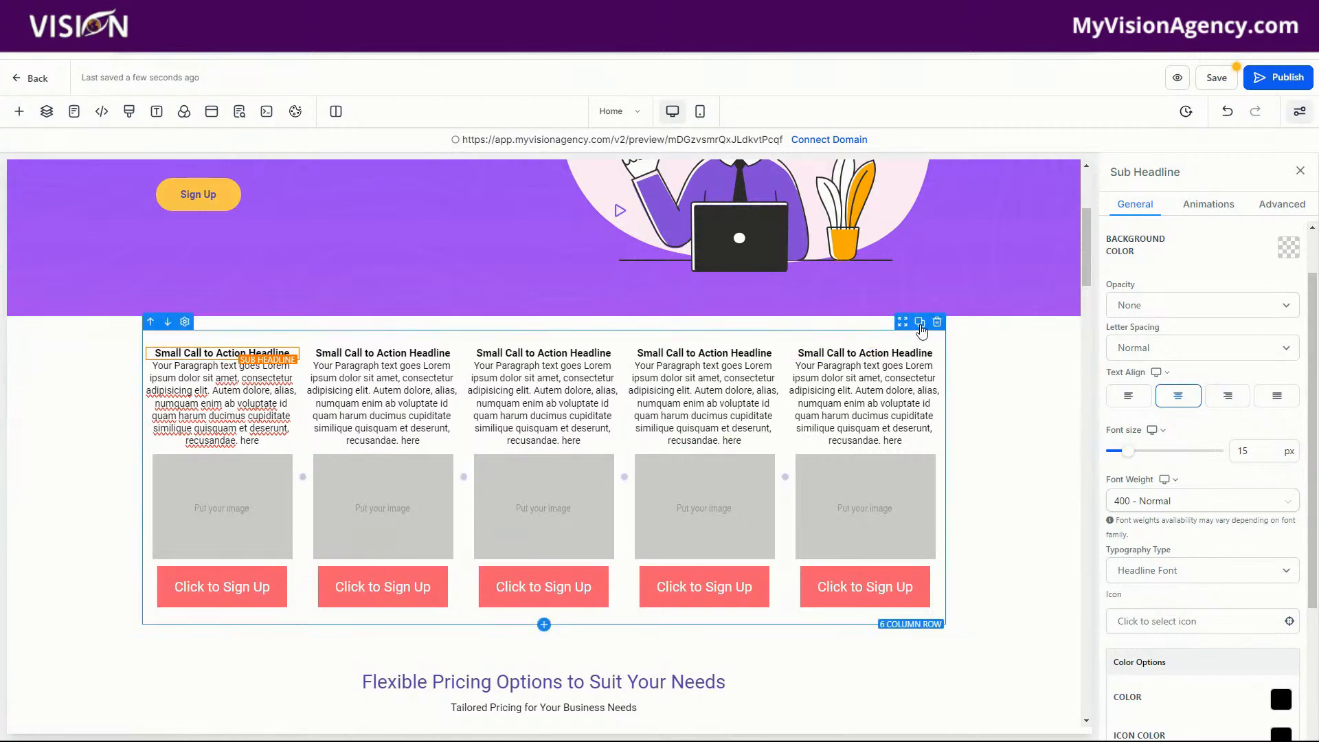
- Duplicate the five-column row within its section and delete the copy
scroll(676, 550, "down", 3)
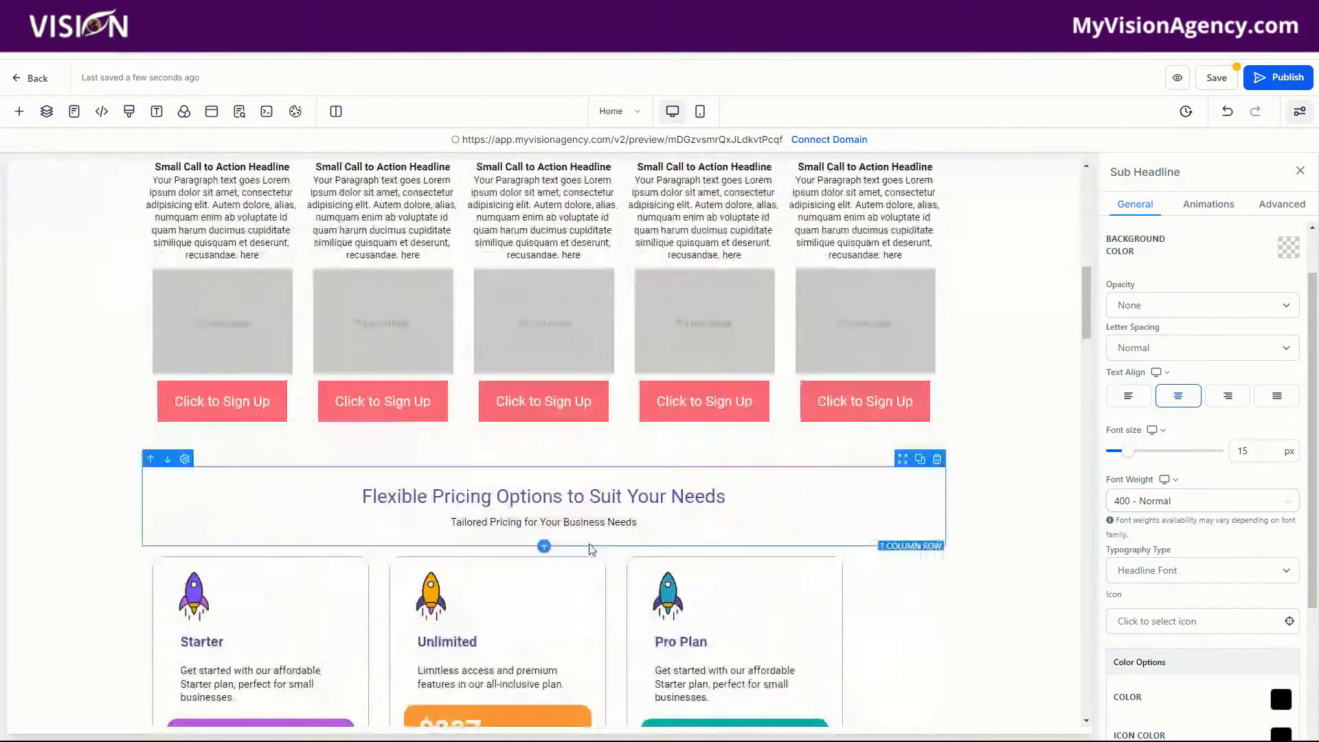
scroll(941, 447, "up", 2)
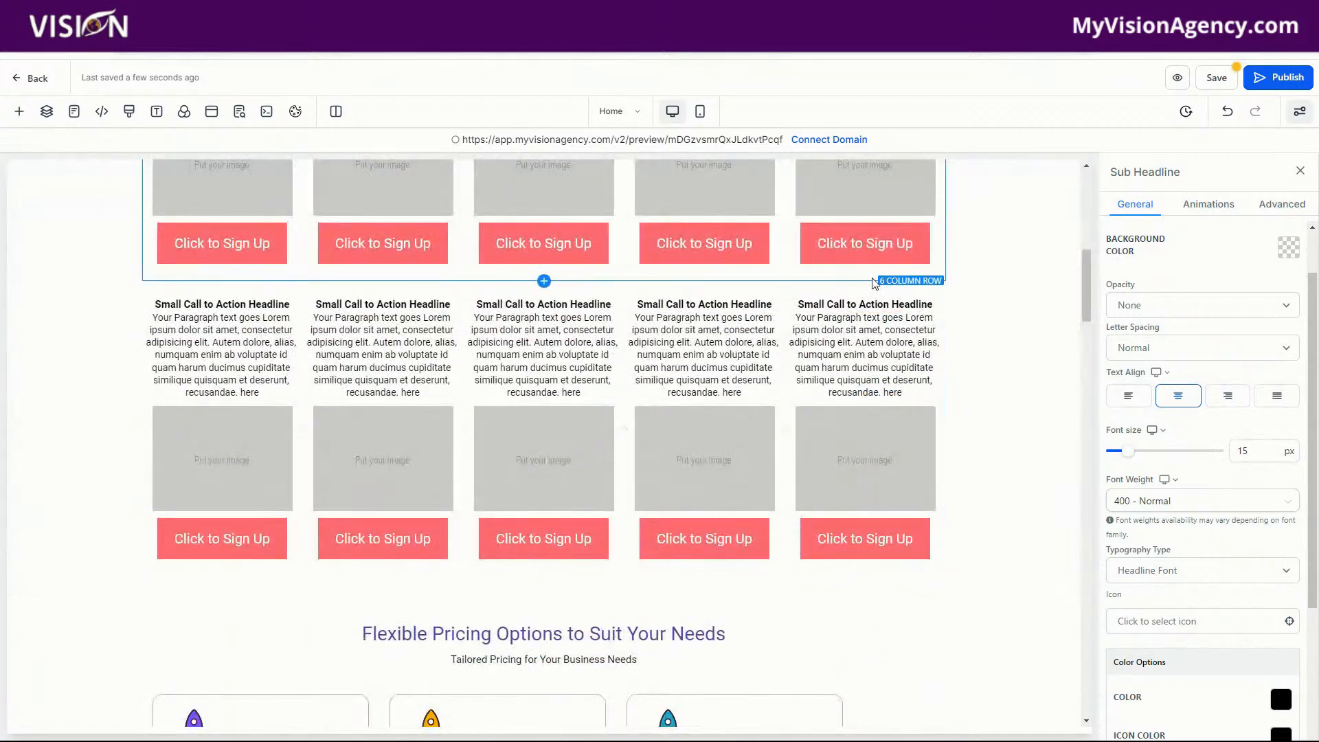
scroll(975, 304, "down", 4)
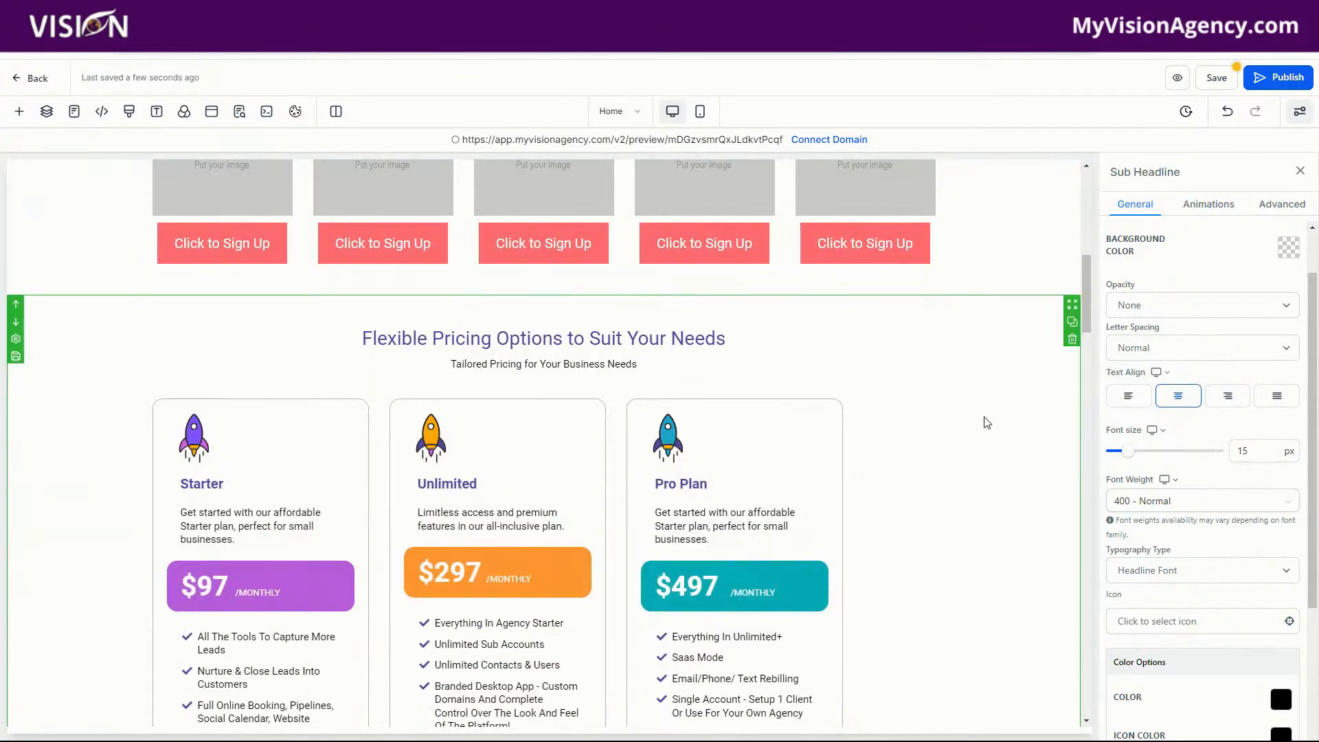
- Duplicate the whole section holding the five call-to-action columns
scroll(989, 419, "up", 6)
left_click(1001, 462)
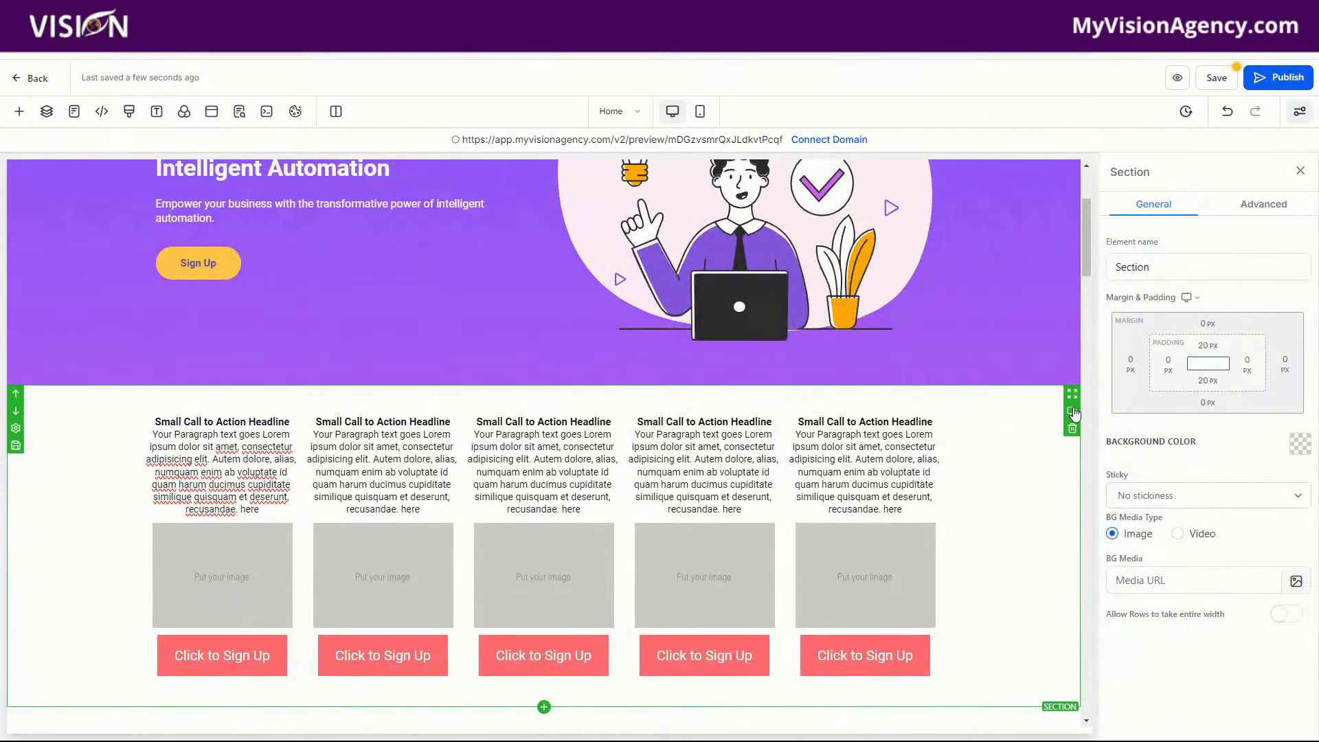
scroll(1002, 485, "down", 5)
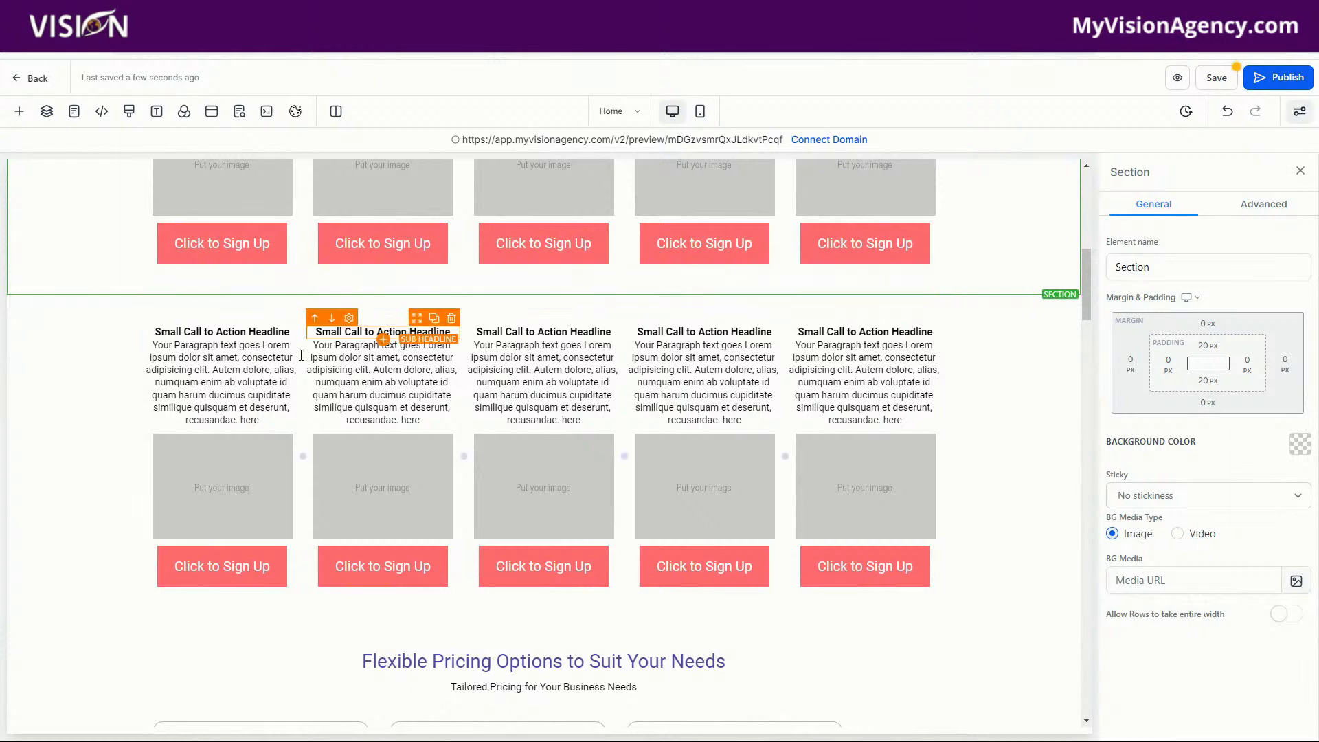
scroll(724, 452, "up", 3)
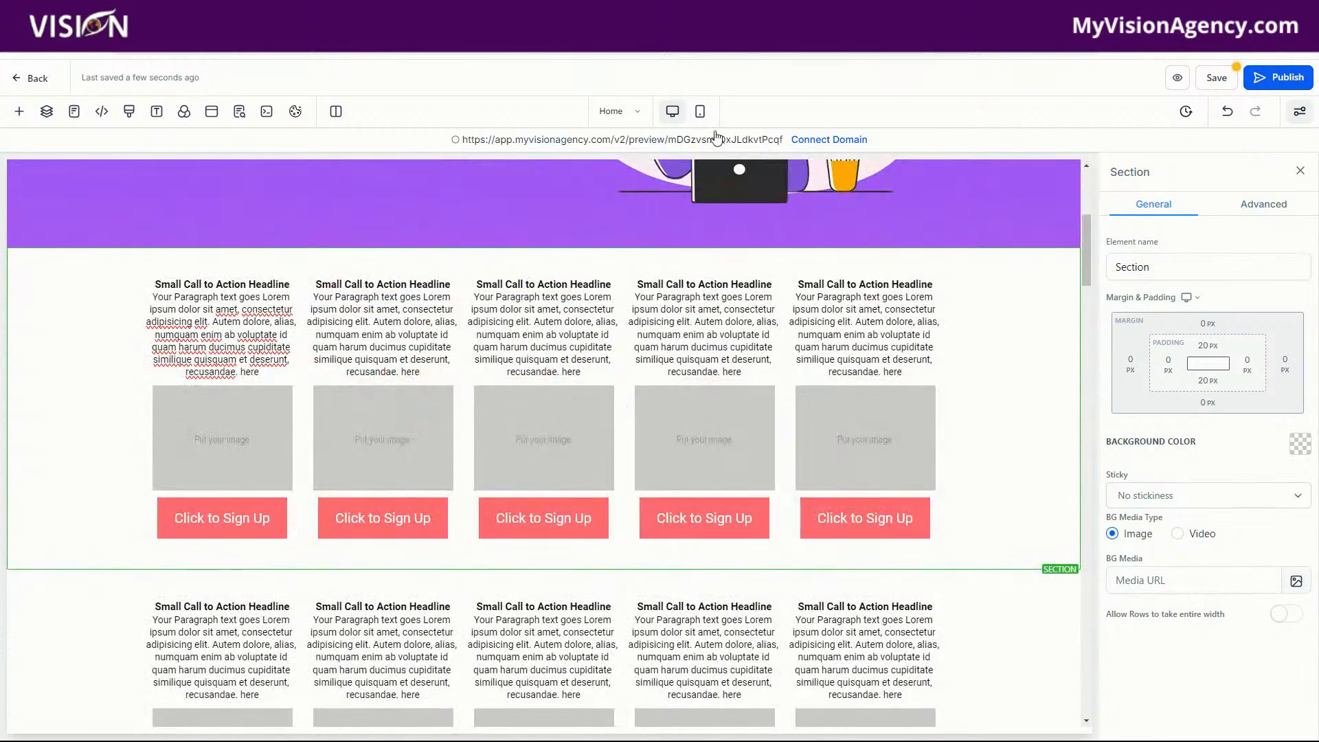
- Examine how the duplicated call-to-action sections and the rest of the page are laid out in mobile and desktop views
left_click(700, 111)
scroll(600, 460, "down", 2)
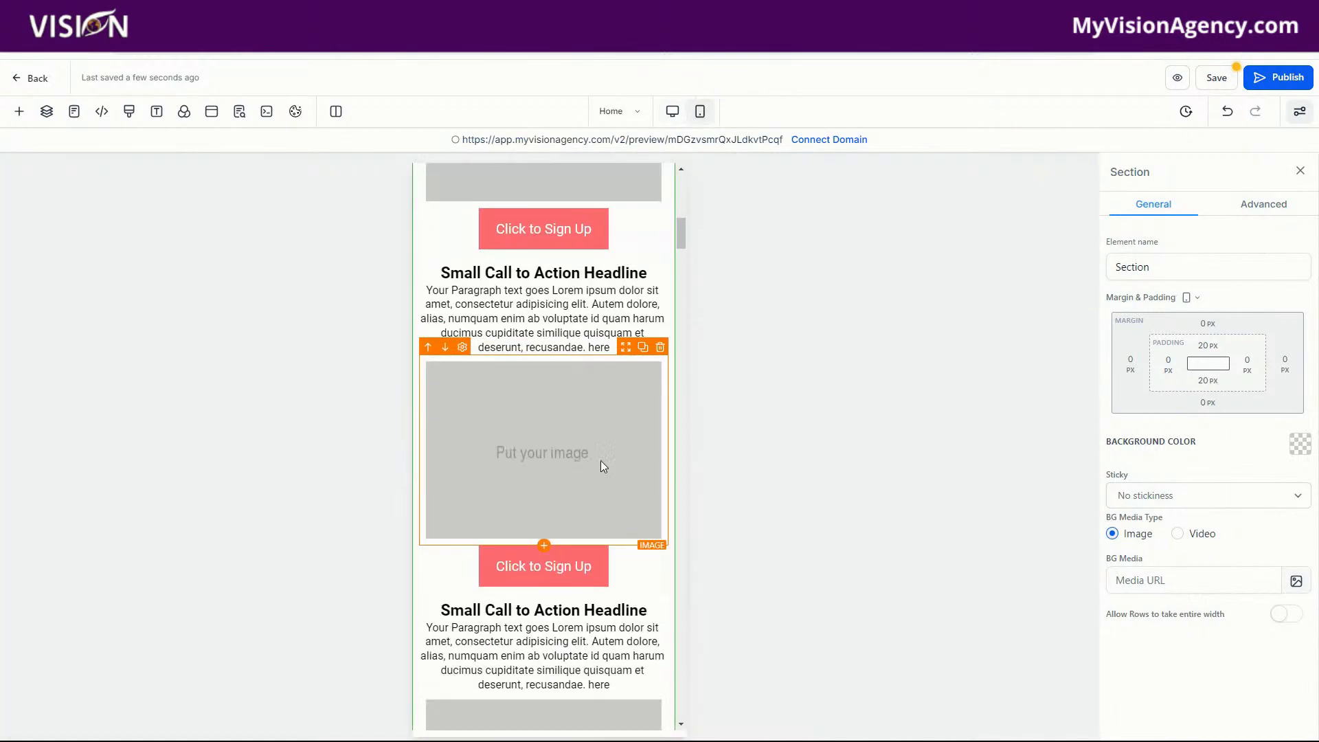
scroll(604, 459, "down", 10)
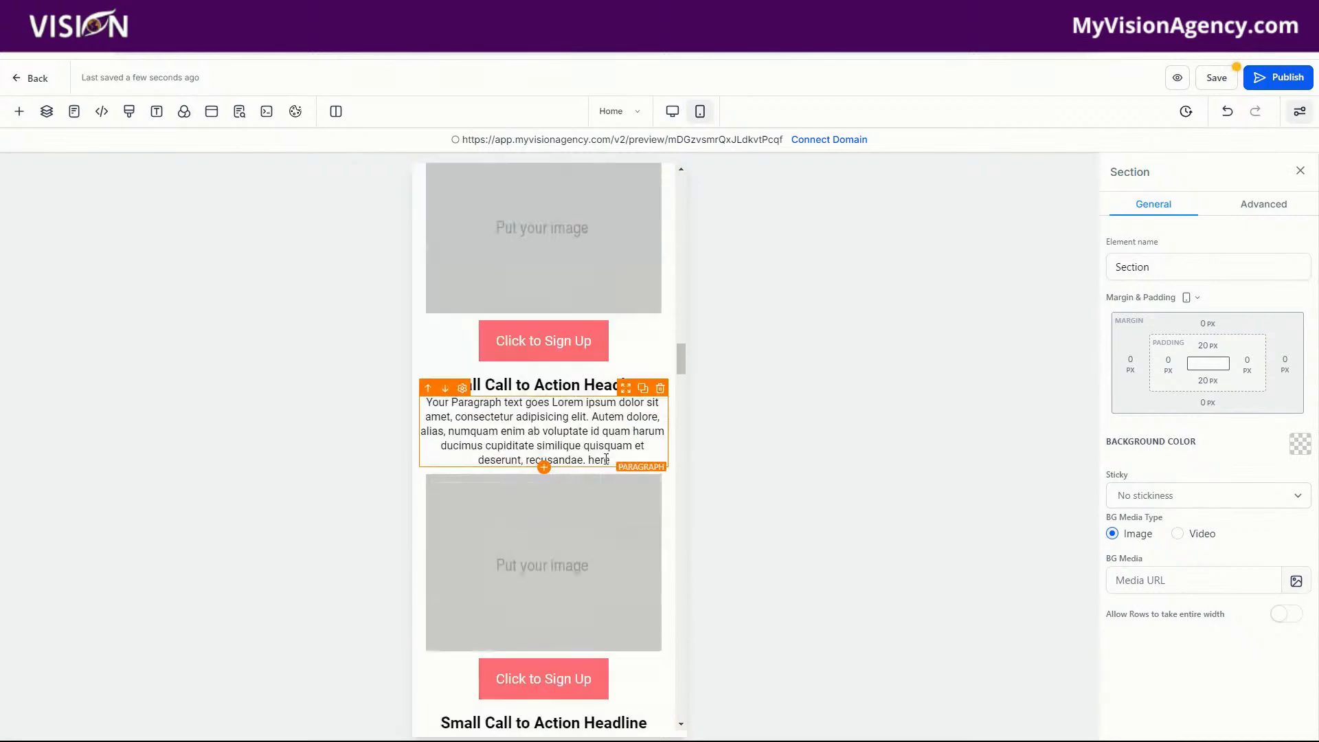
scroll(595, 455, "down", 3)
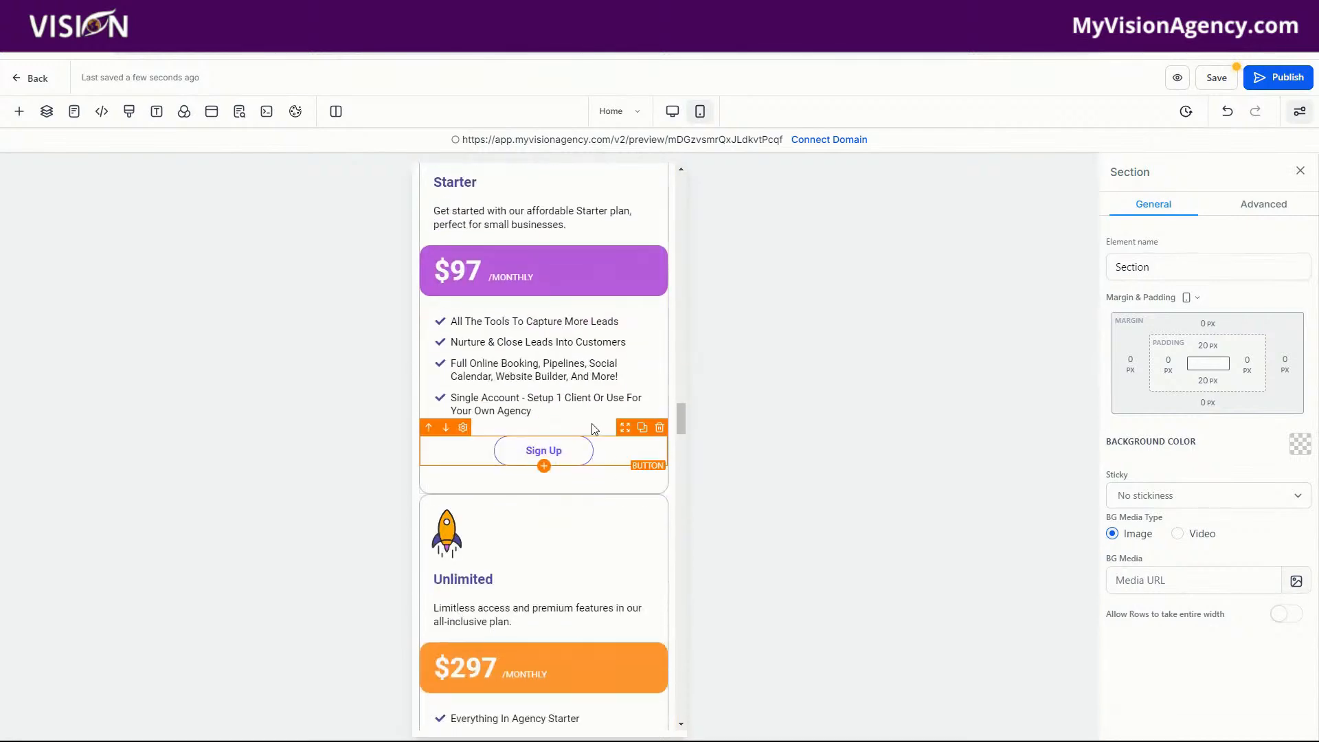
left_click(672, 111)
scroll(467, 424, "up", 15)
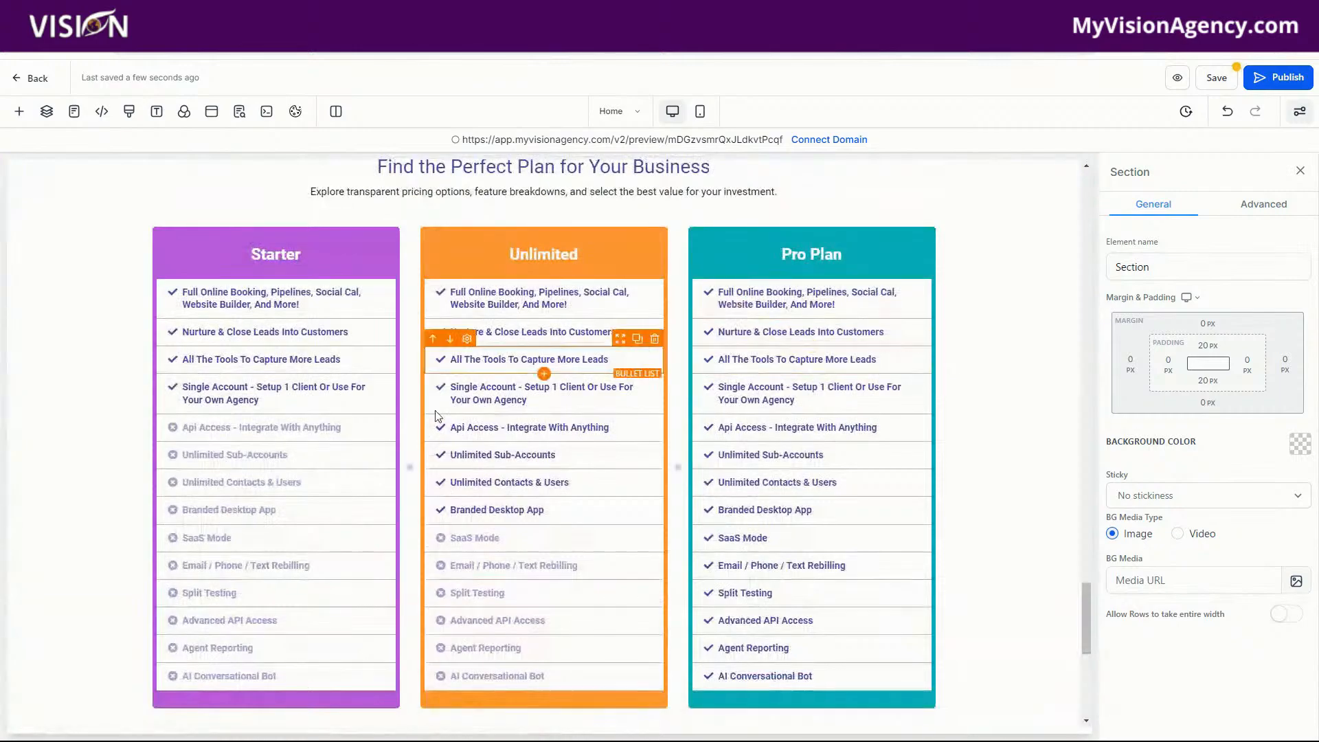
scroll(467, 418, "up", 5)
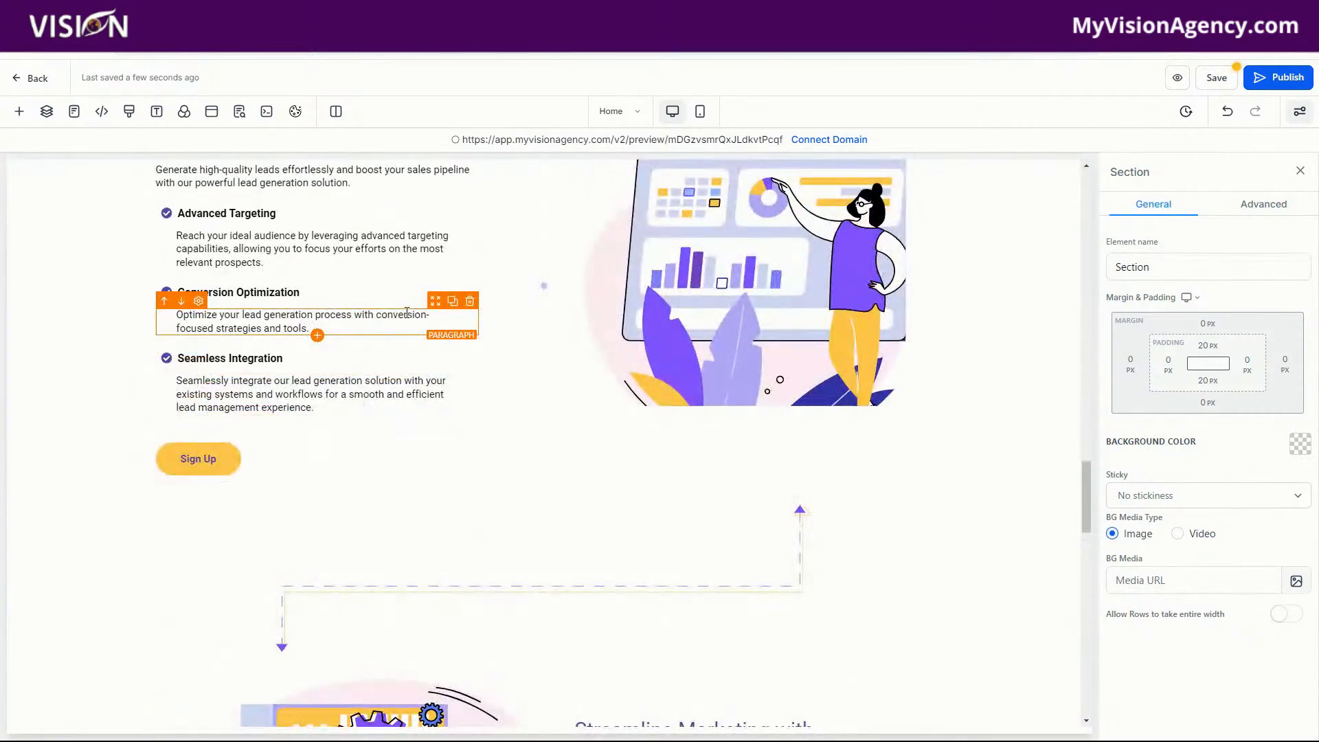
scroll(333, 390, "up", 3)
scroll(333, 390, "up", 10)
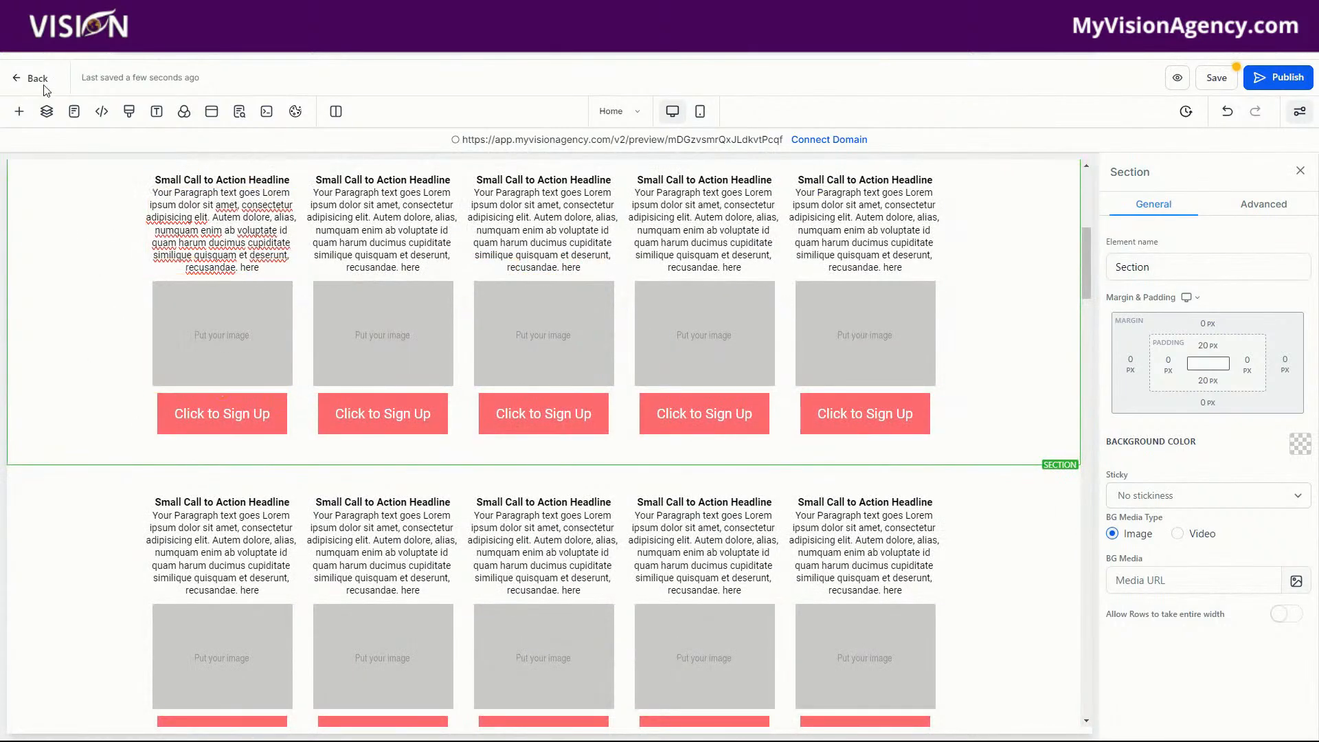
scroll(989, 571, "down", 5)
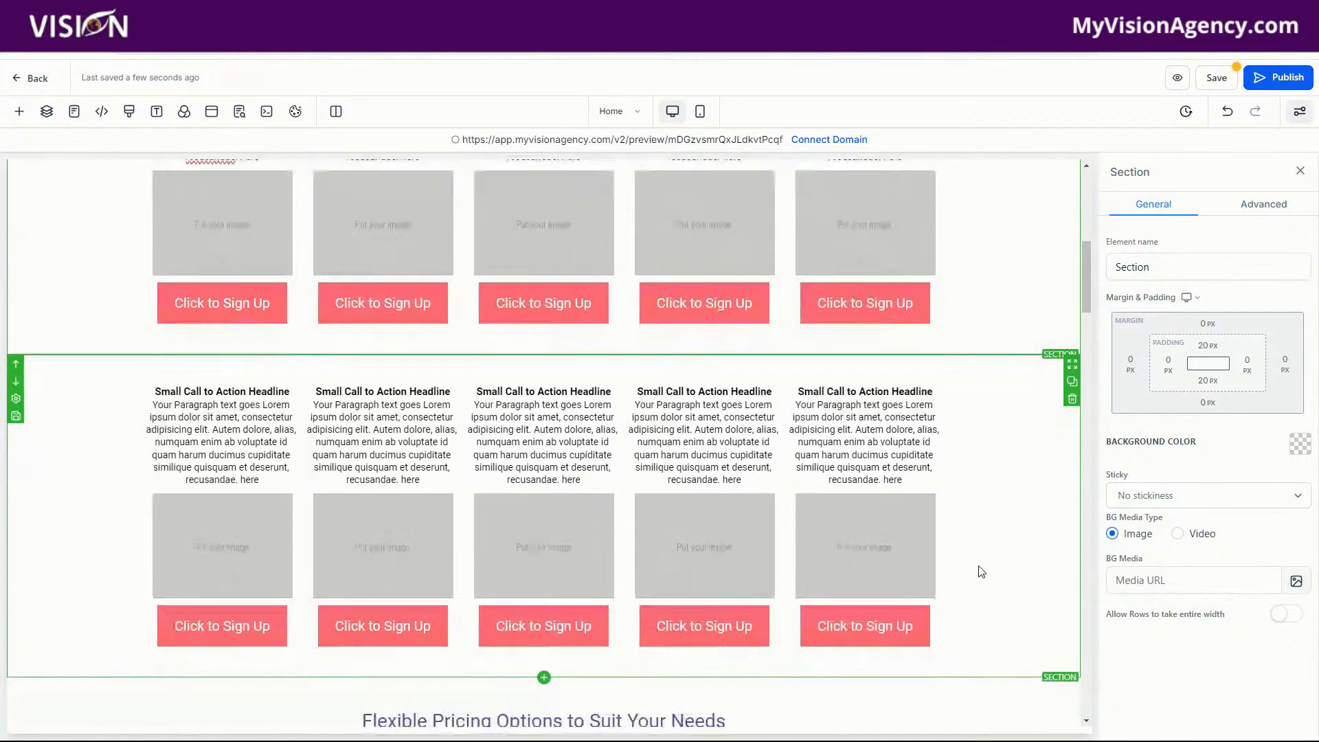
- Check which global sections are available for the page and close the list
left_click(22, 113)
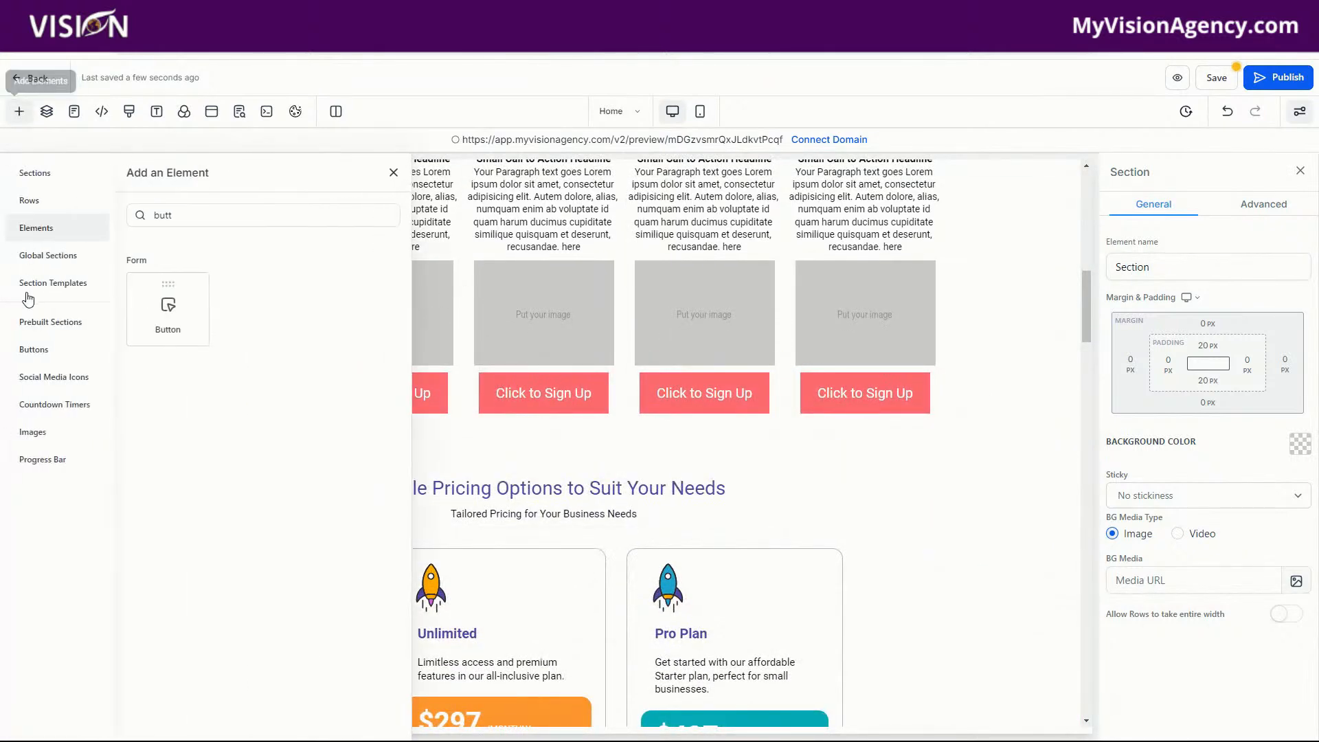
left_click(37, 259)
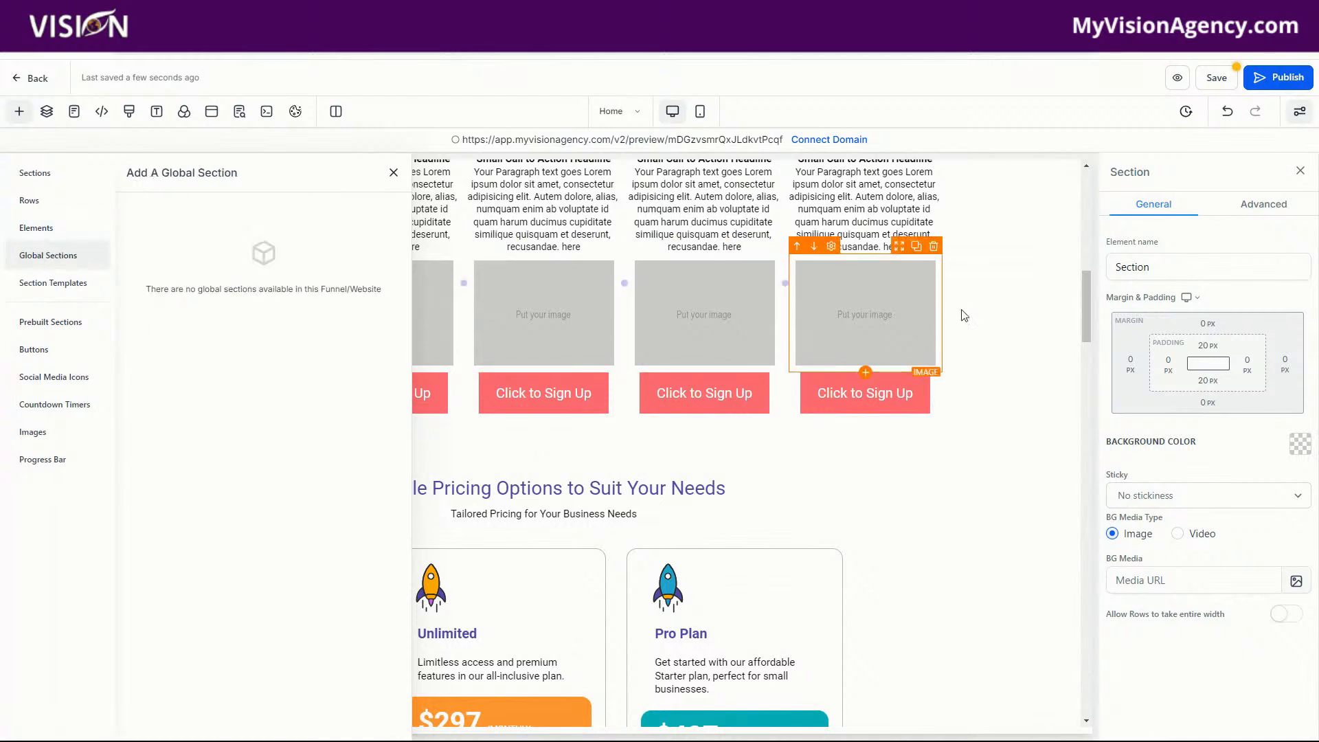
scroll(996, 402, "up", 3)
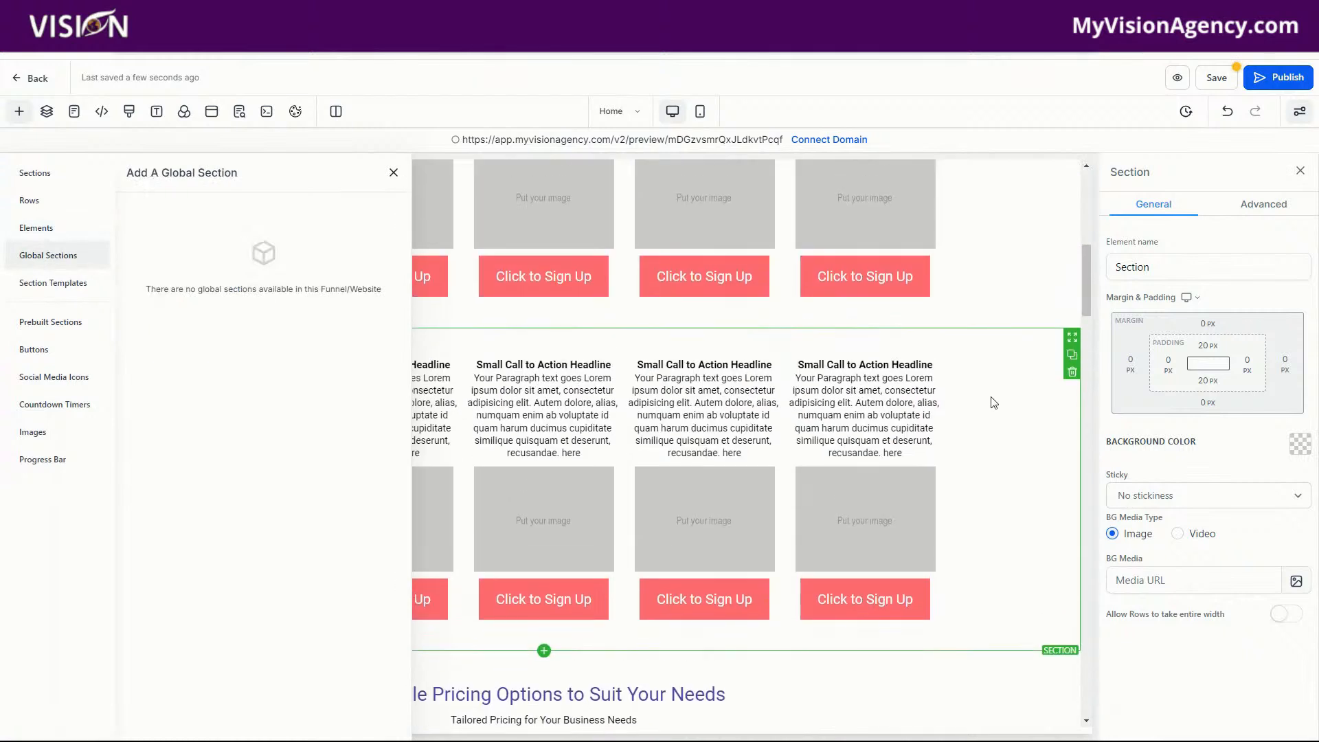
left_click(392, 173)
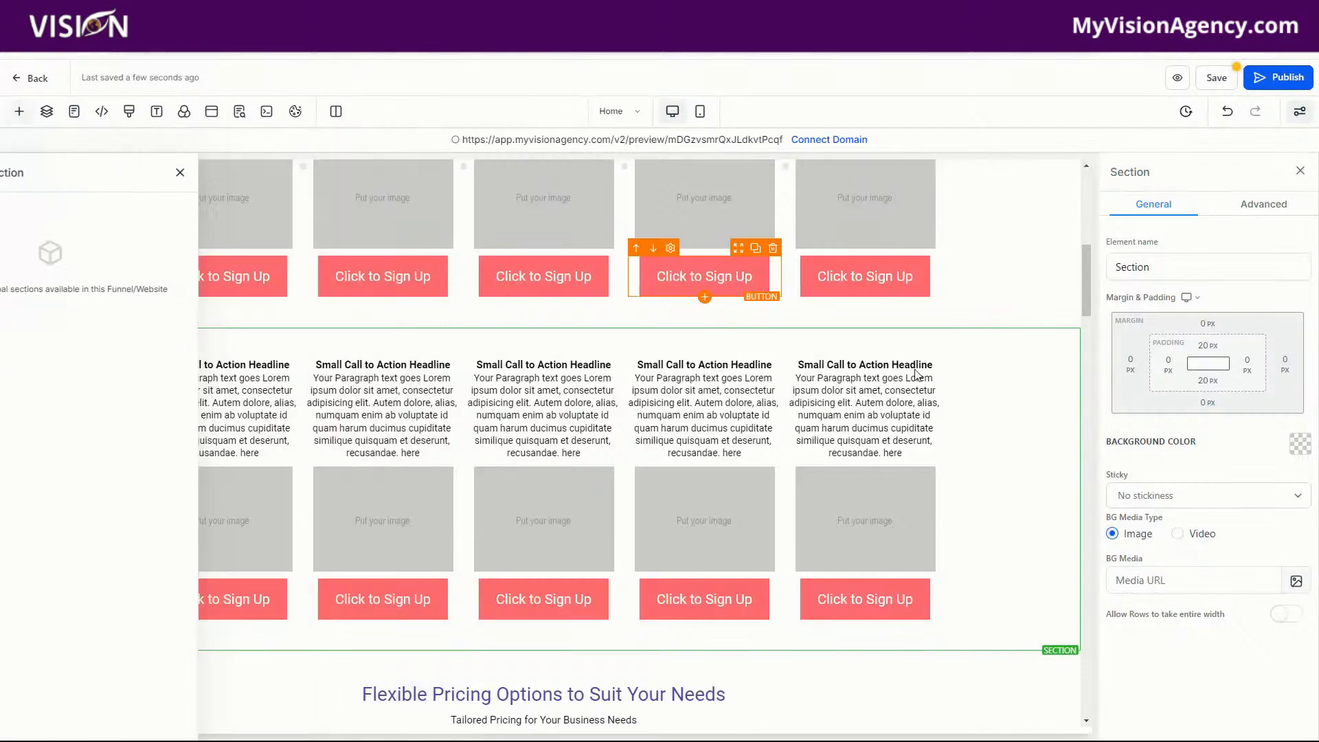
scroll(962, 481, "up", 5)
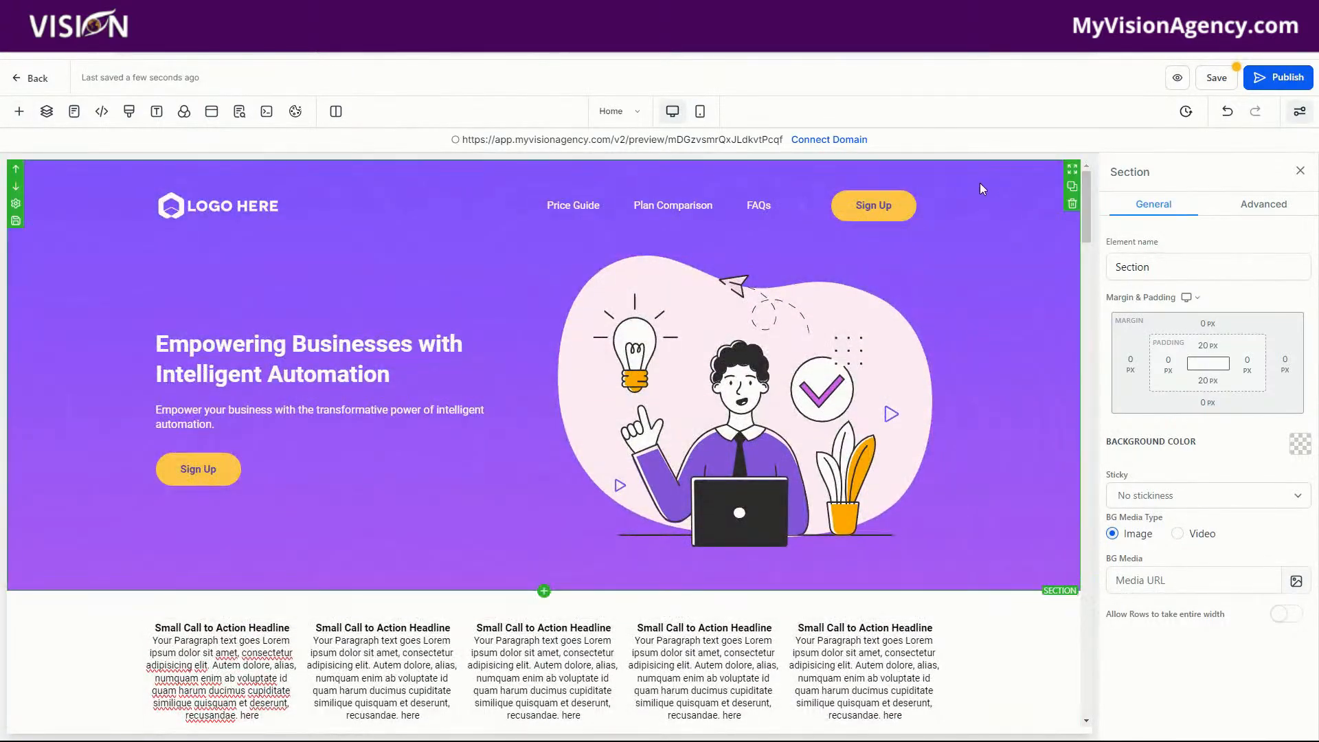
- Leave the SaaS Sales page editor and return to the list of funnels
left_click(37, 81)
left_click(814, 452)
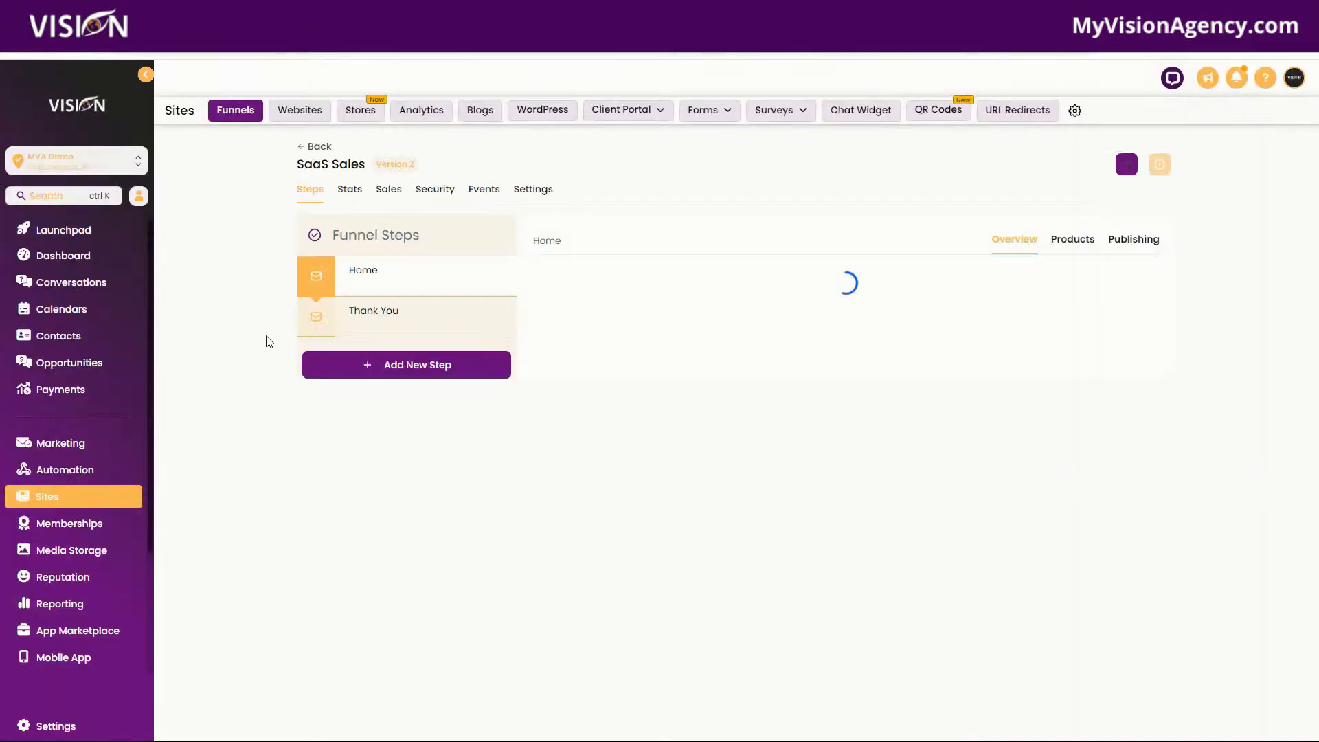
left_click(318, 149)
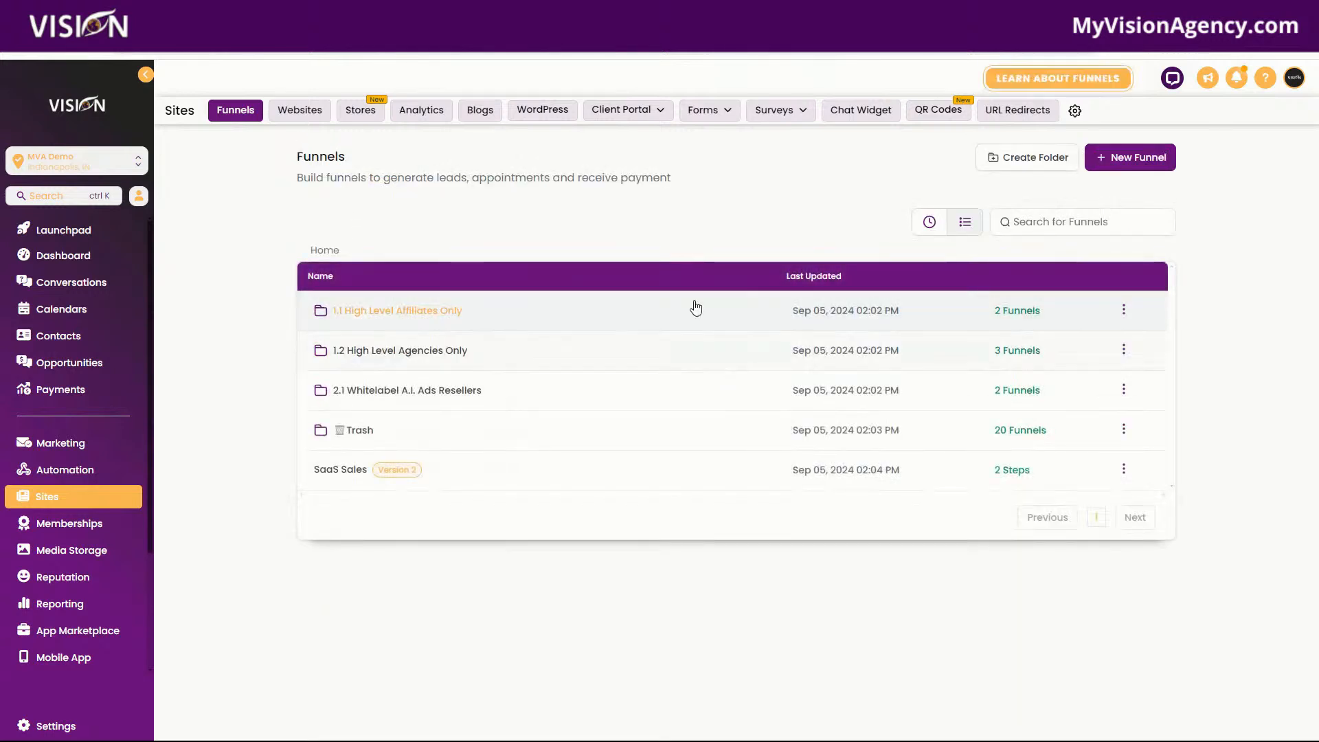
- Create a new funnel from blank named Funnels
left_click(1149, 158)
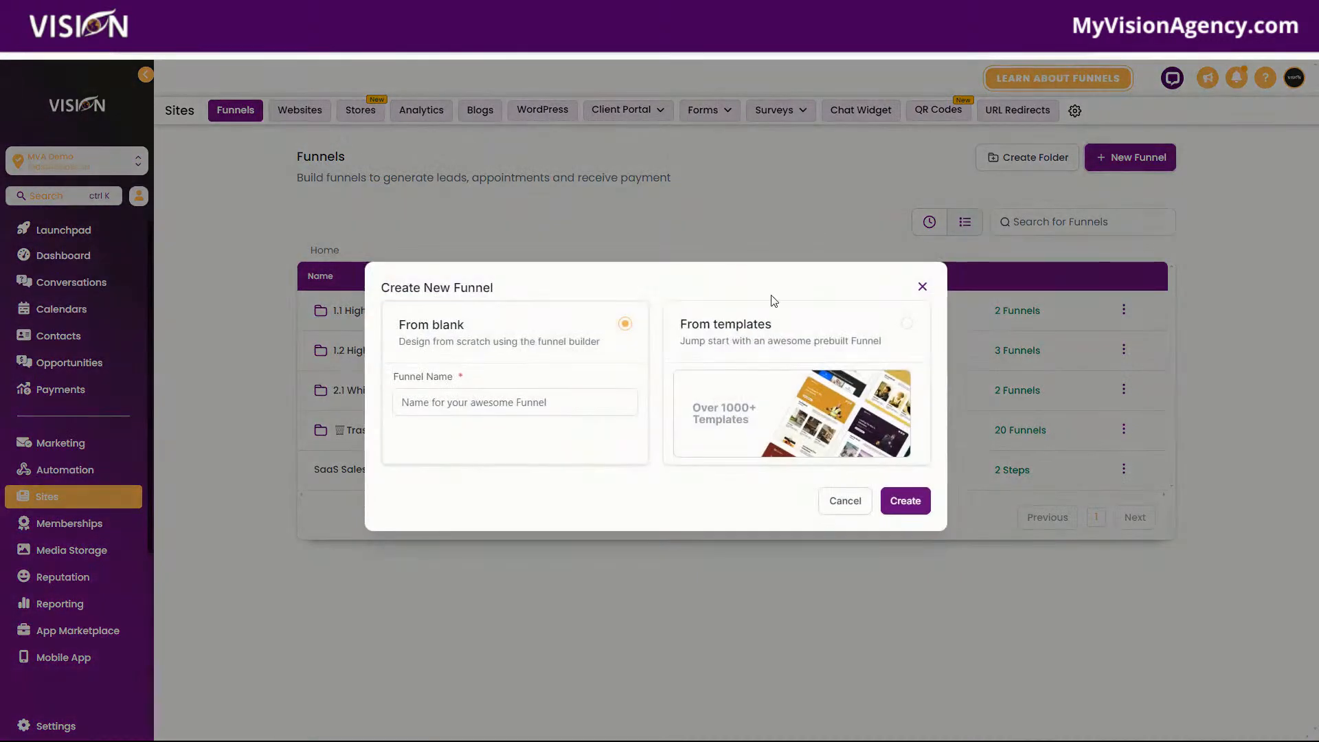
left_click(471, 400)
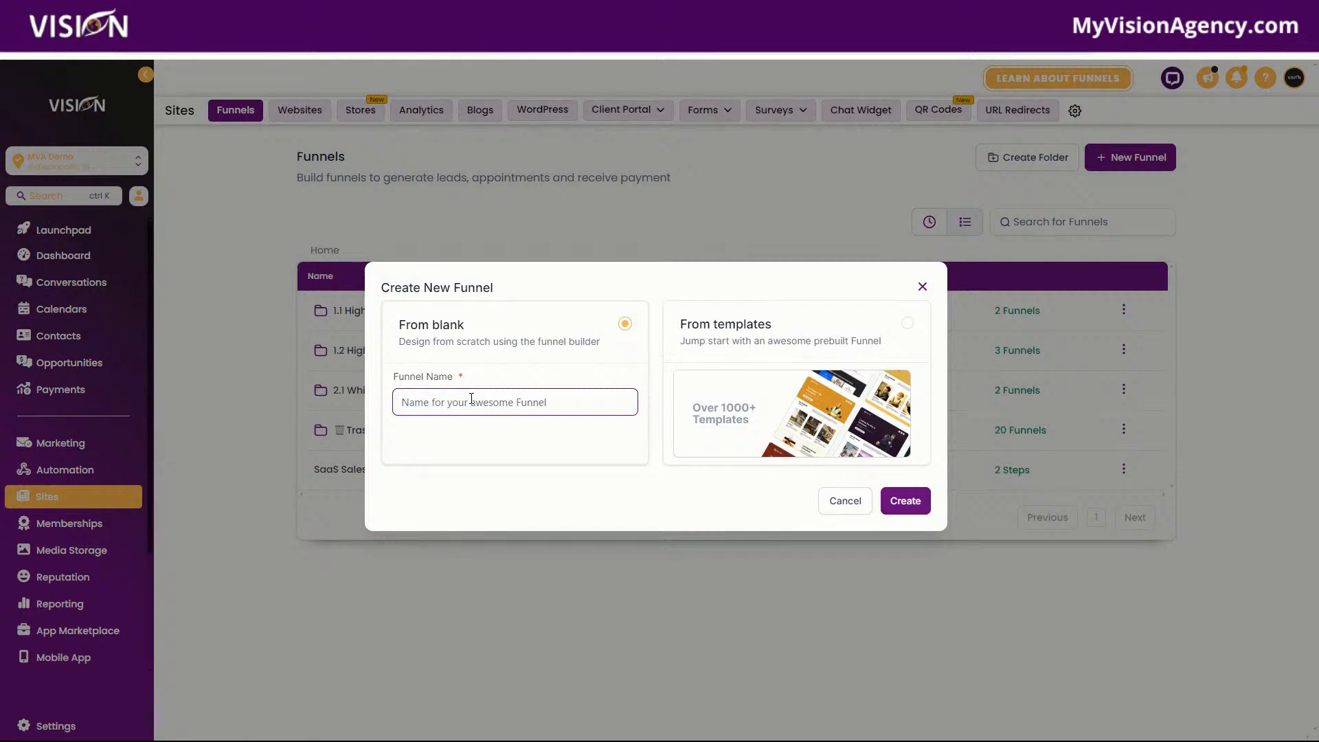
type("Funnels")
left_click(908, 506)
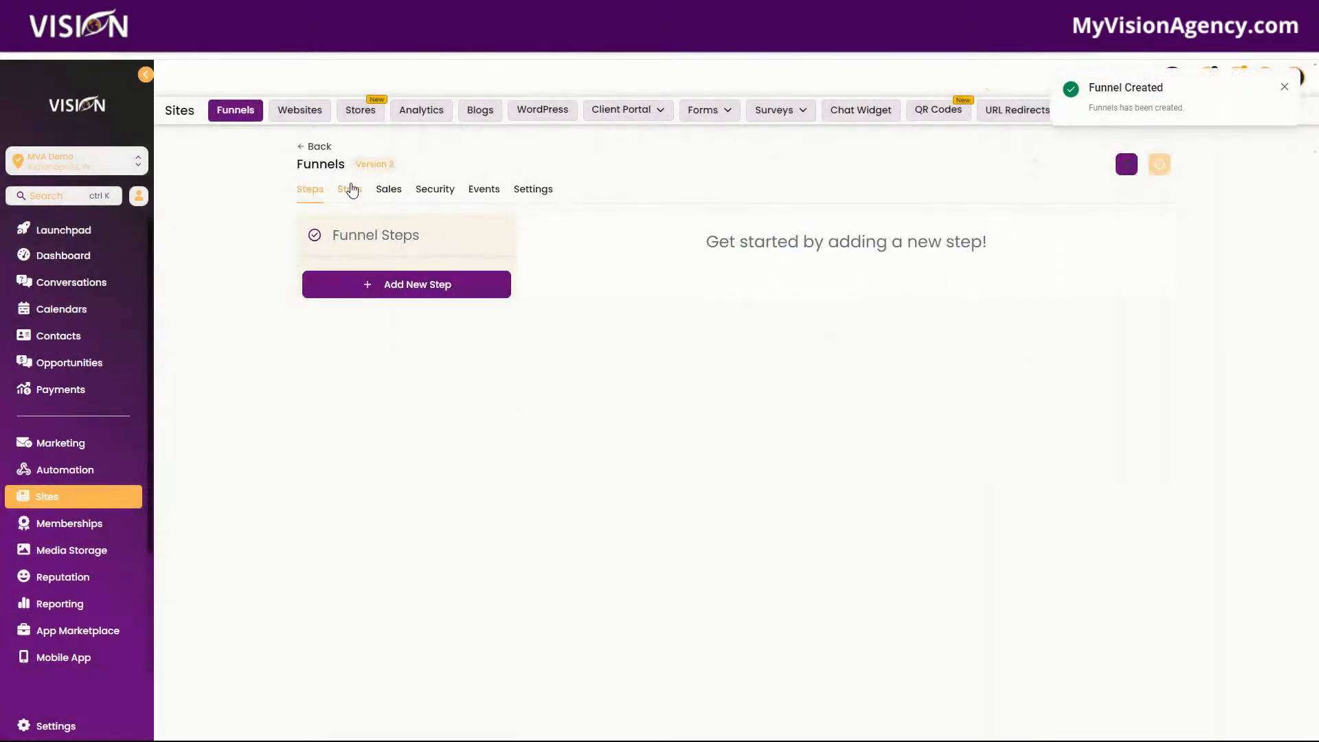
- Review the new funnel's stats, sales, security, events and settings, including its path
left_click(349, 189)
left_click(389, 190)
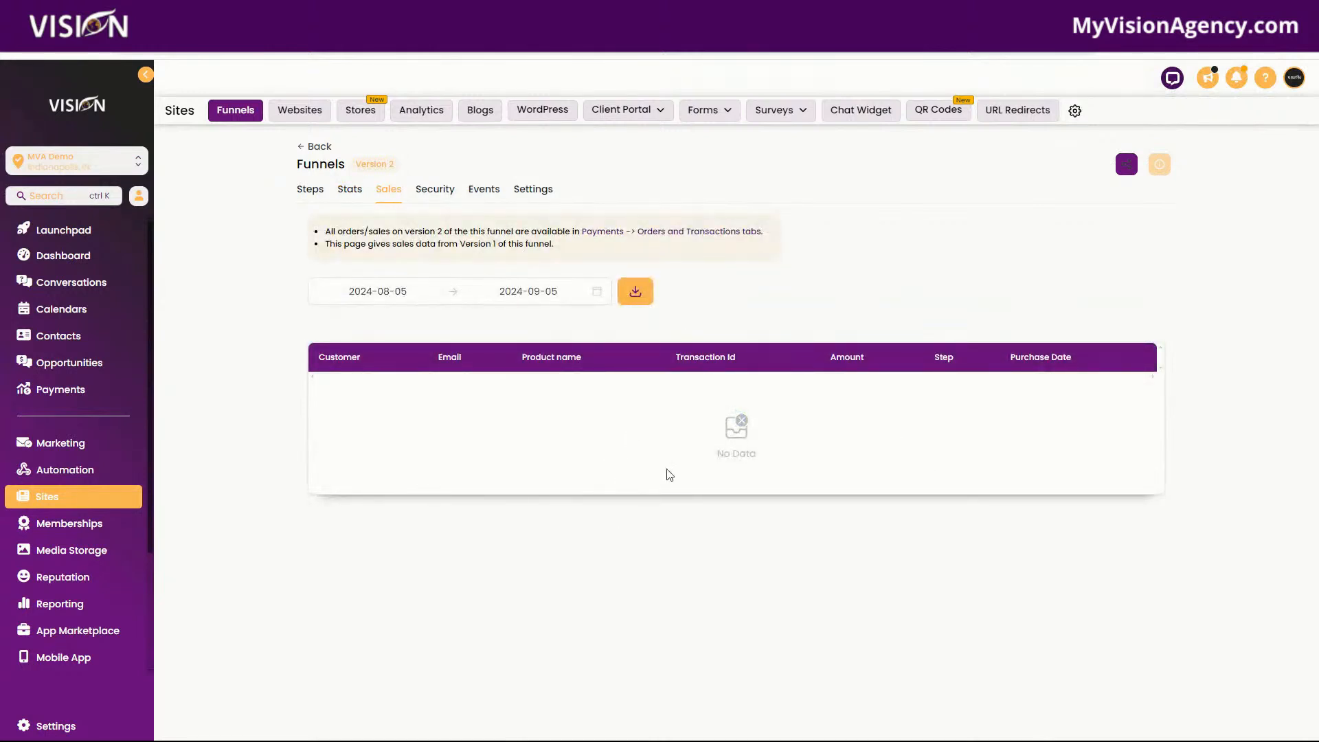
left_click(436, 194)
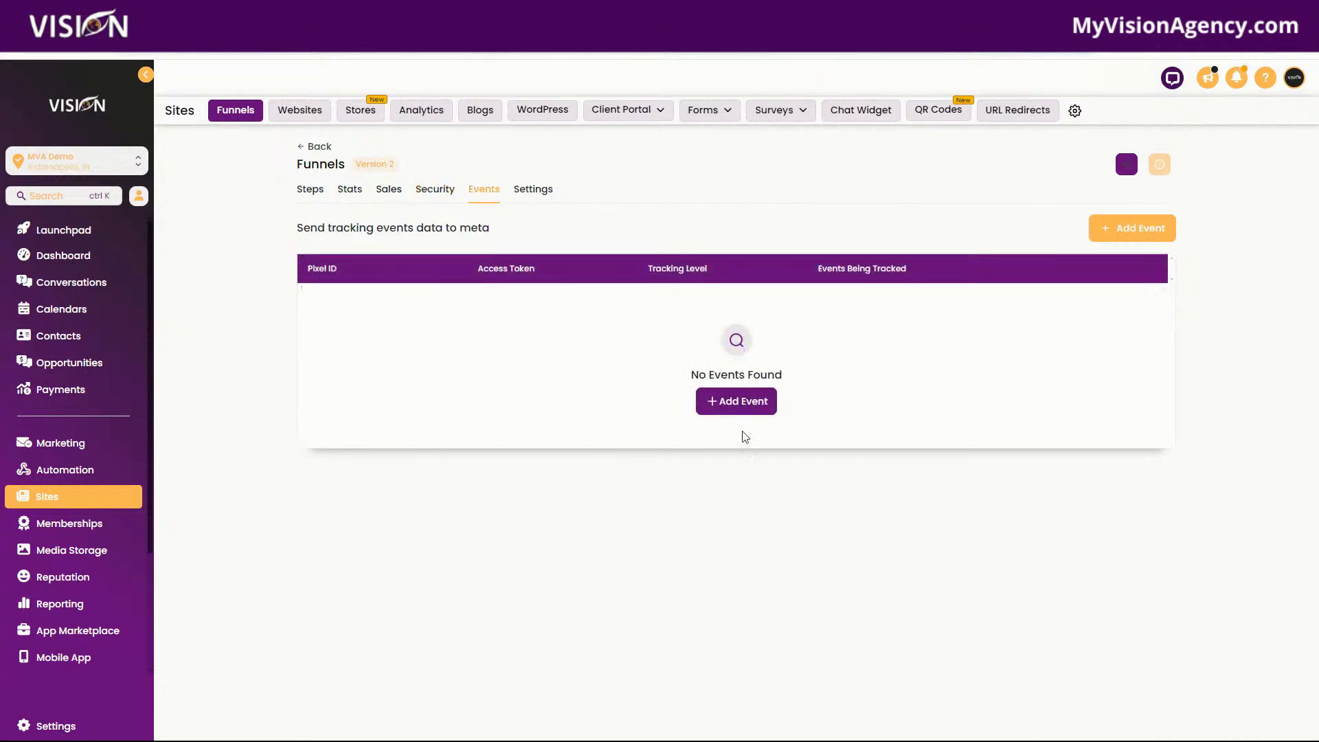
left_click(534, 190)
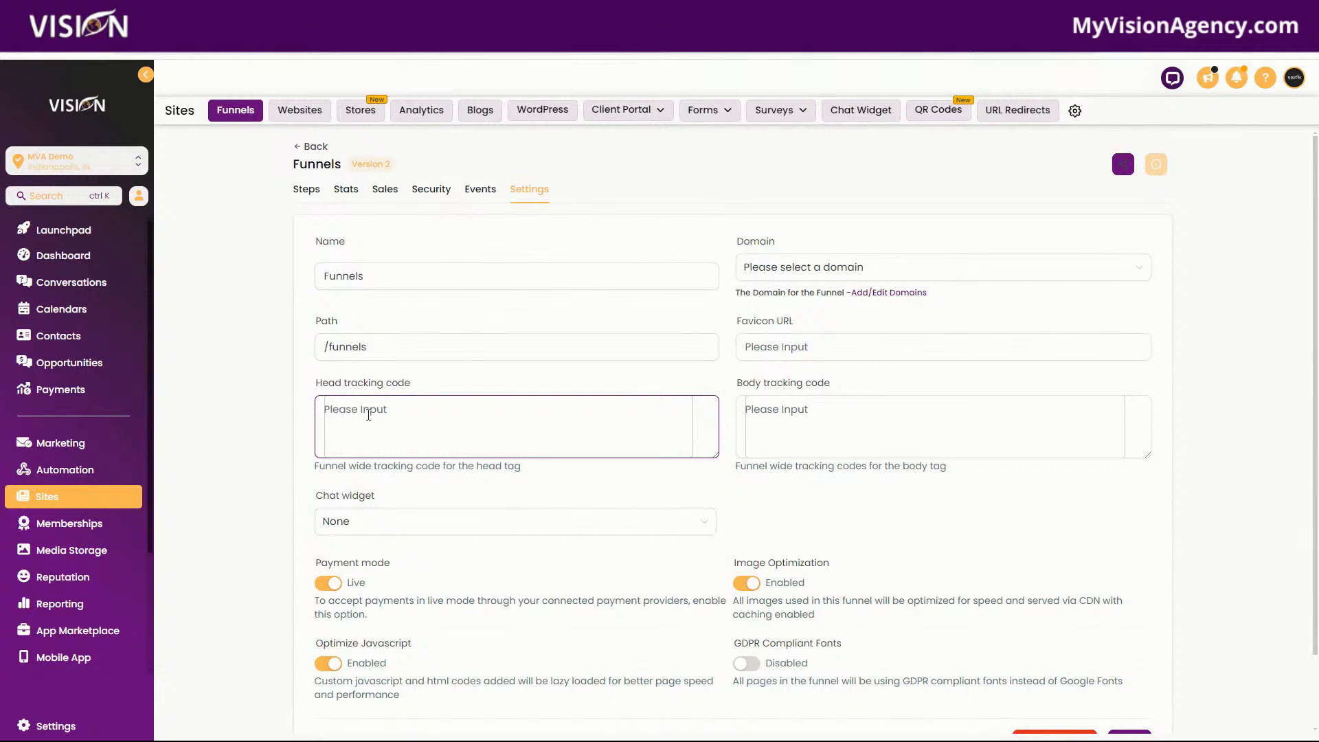
left_click_drag(392, 344, 283, 347)
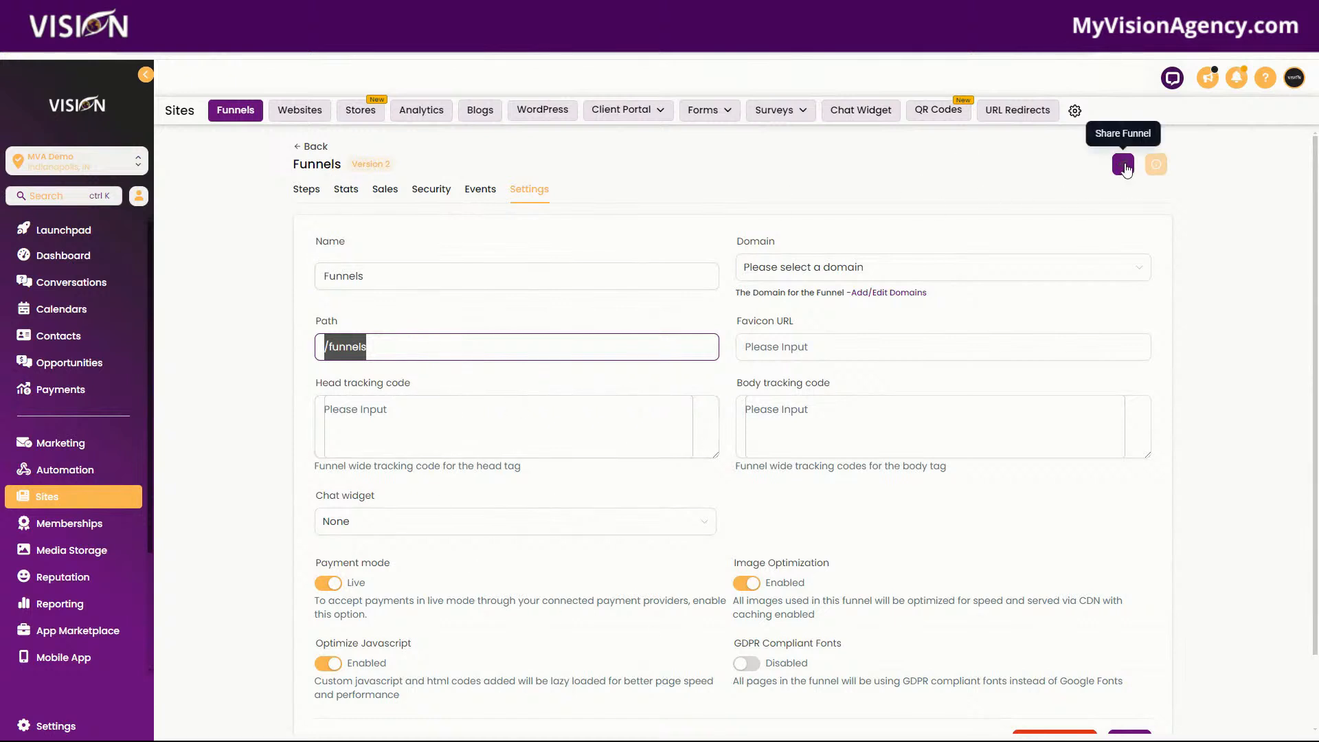
- Reopen the Funnels funnel from the funnel list and check its path in the settings
left_click(314, 146)
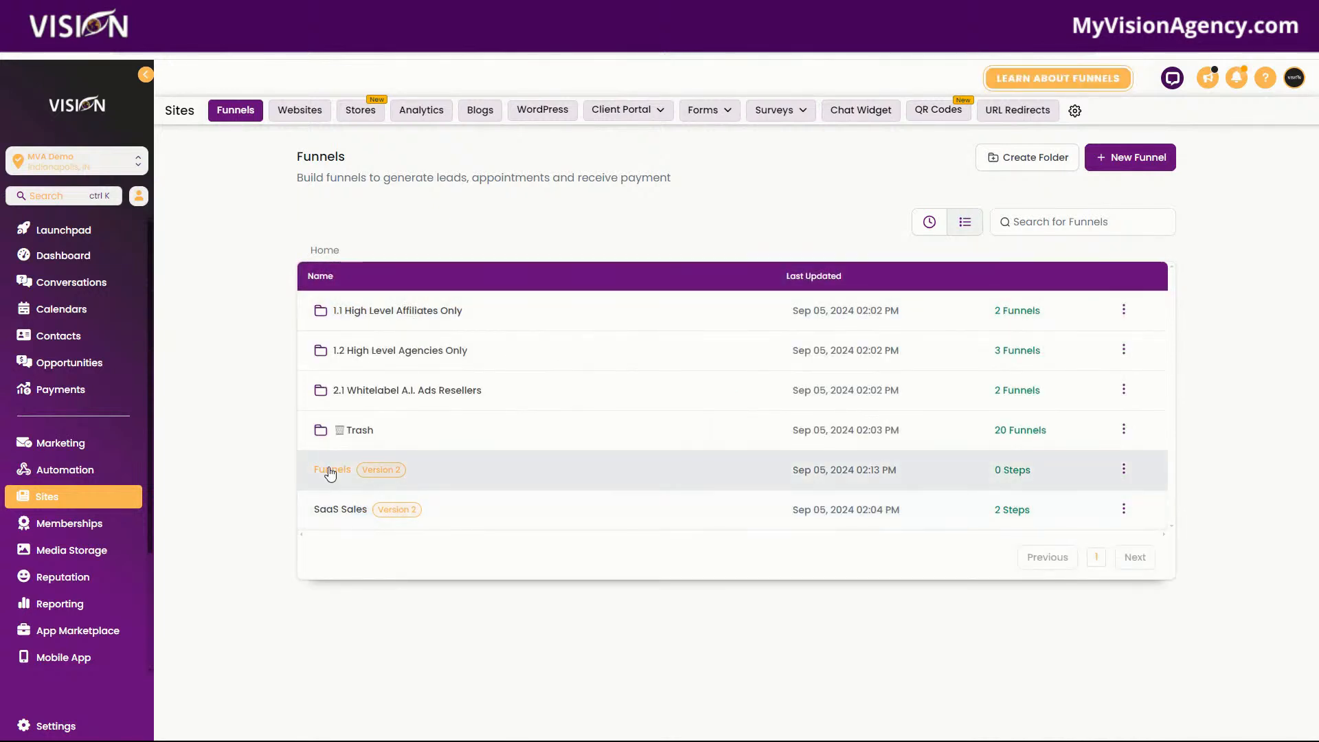
left_click(330, 471)
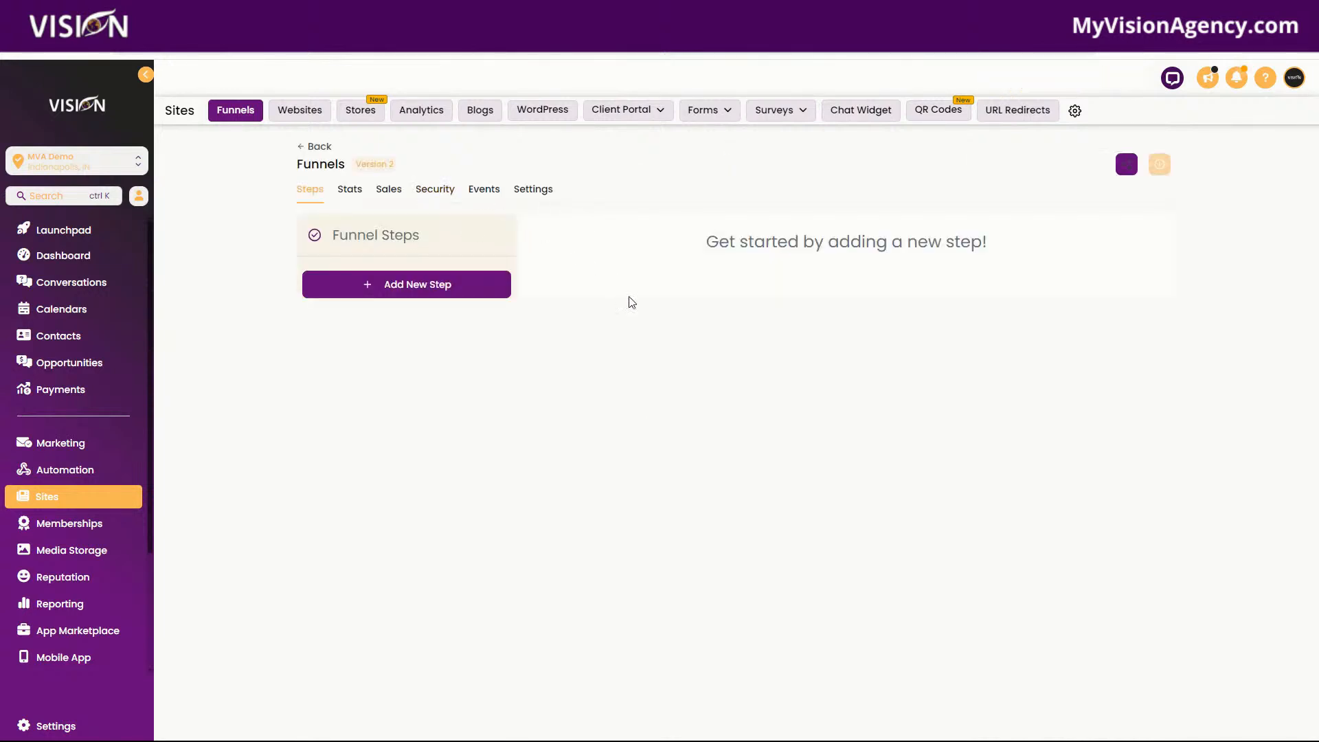
left_click(546, 195)
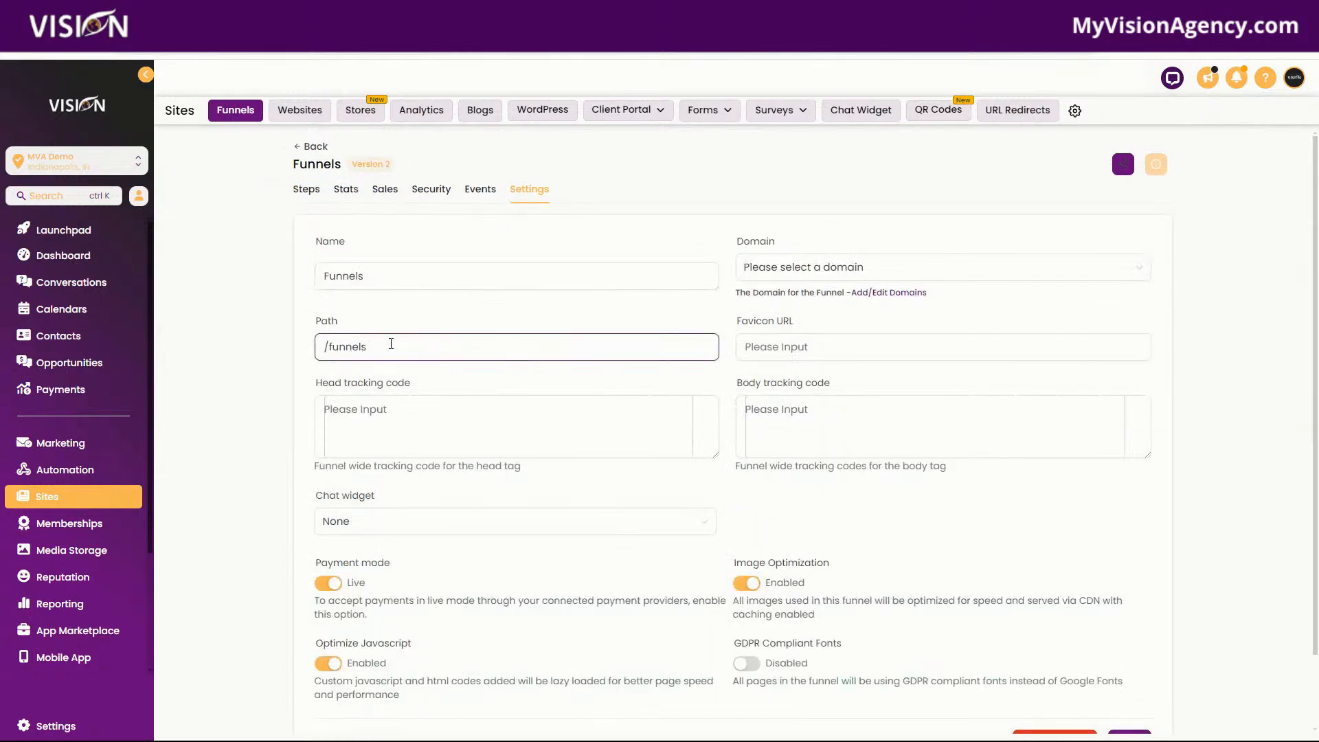
- Add a funnel step named Home with the path /home to the Funnels funnel
left_click(306, 192)
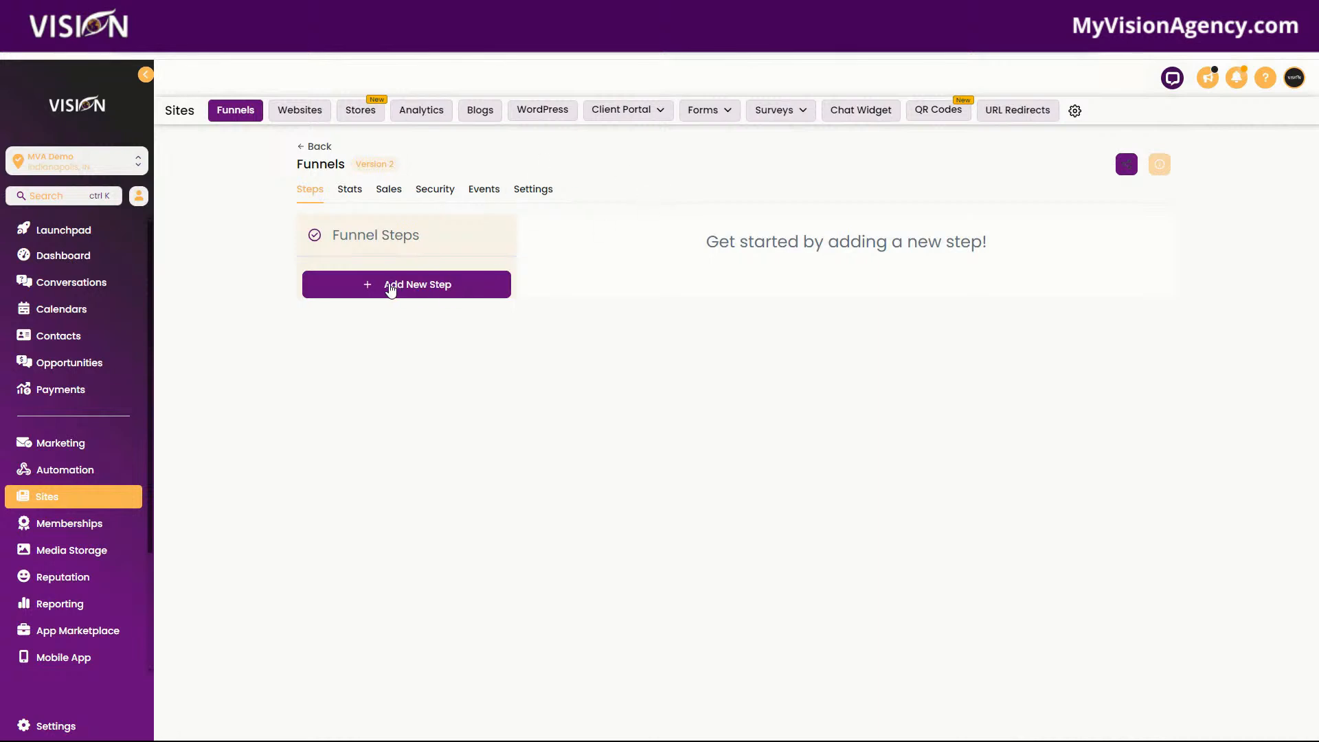
left_click(427, 287)
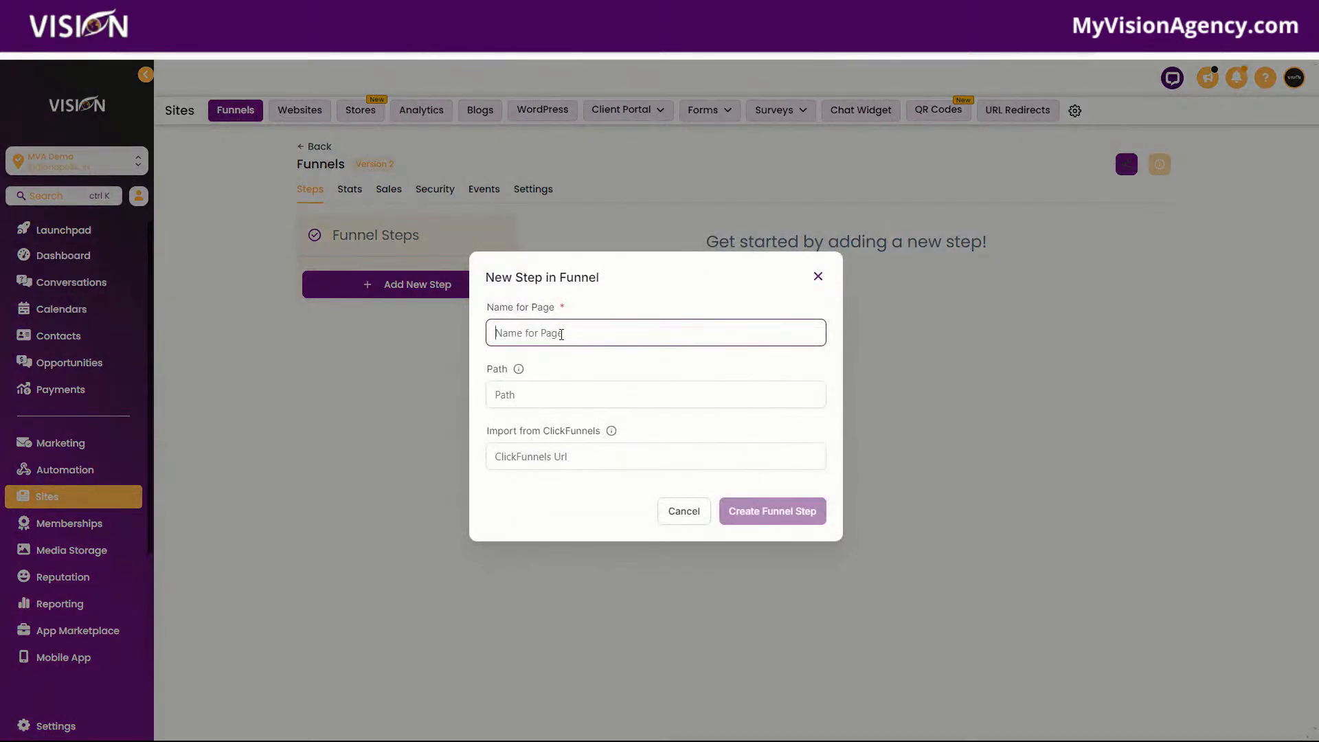
type("Honme")
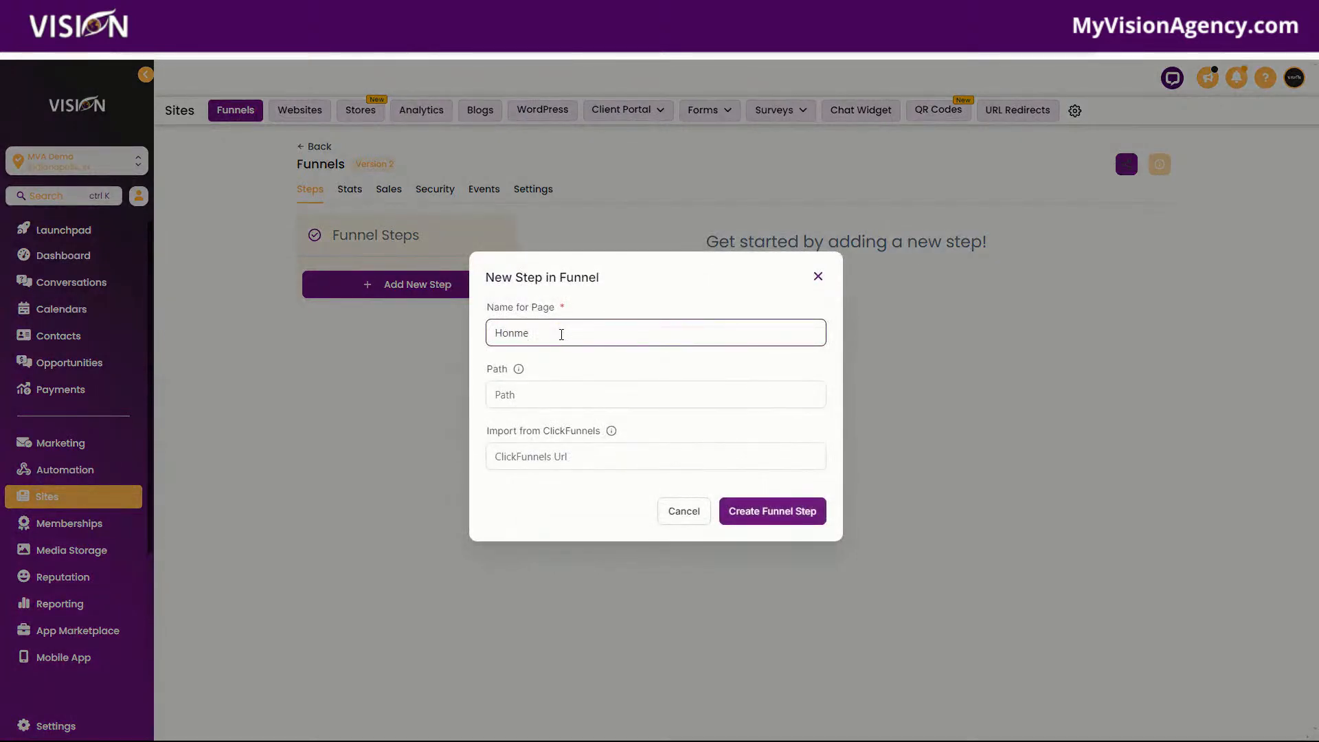
left_click(541, 395)
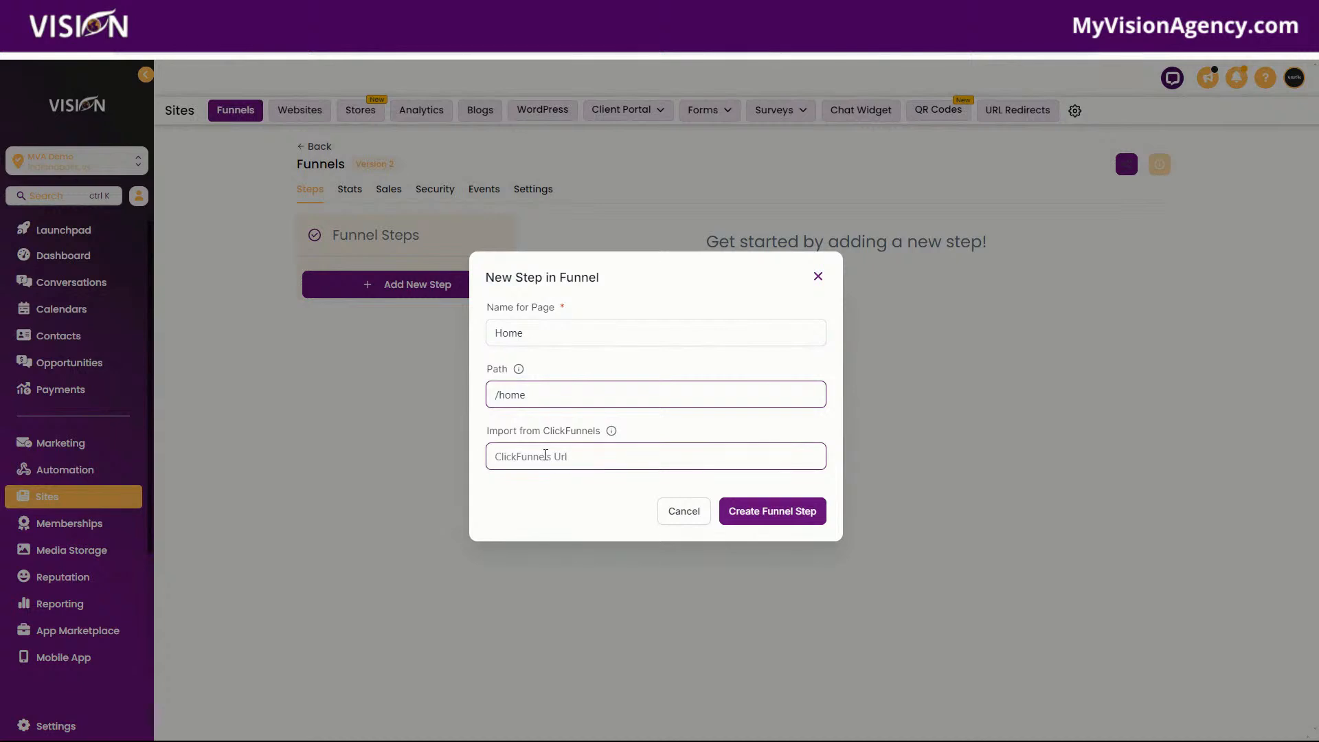
left_click(773, 514)
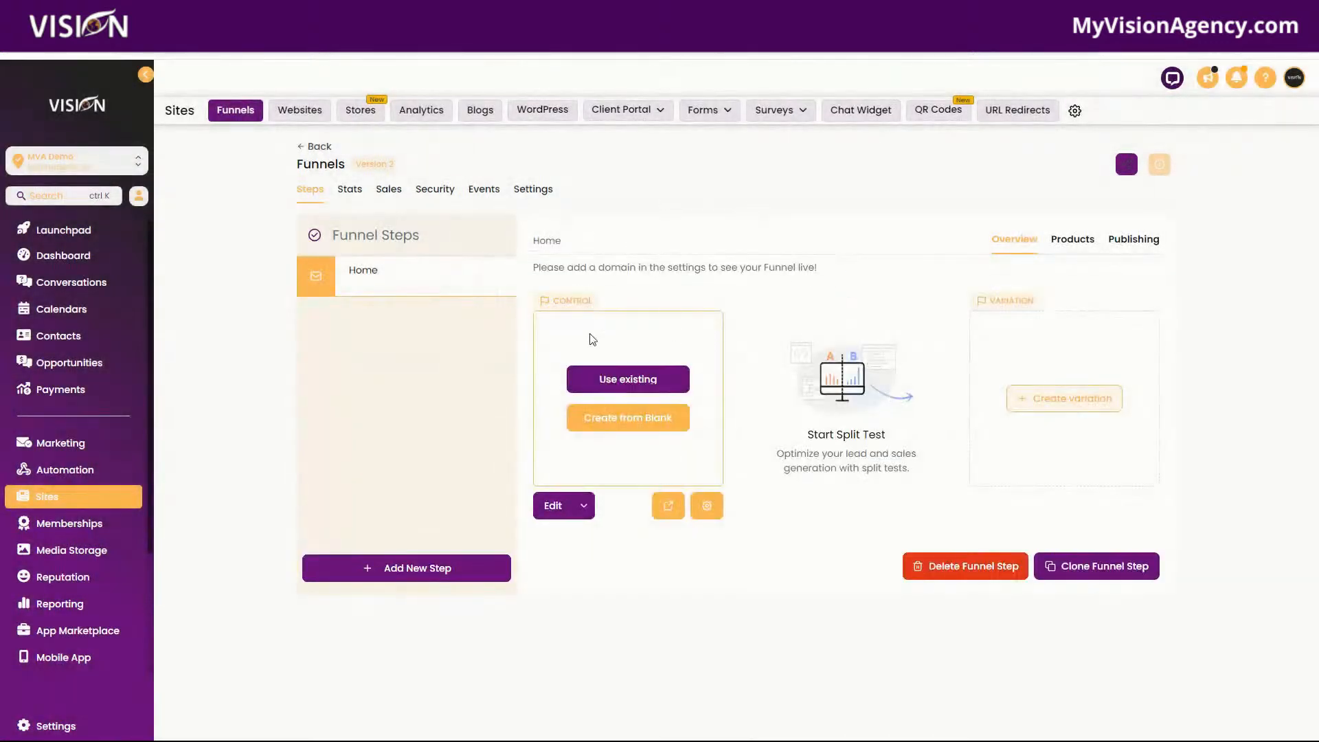
- Examine the options for importing an existing page from the SaaS Sales funnel or a website into the Home step, without importing anything
left_click(641, 379)
left_click(526, 398)
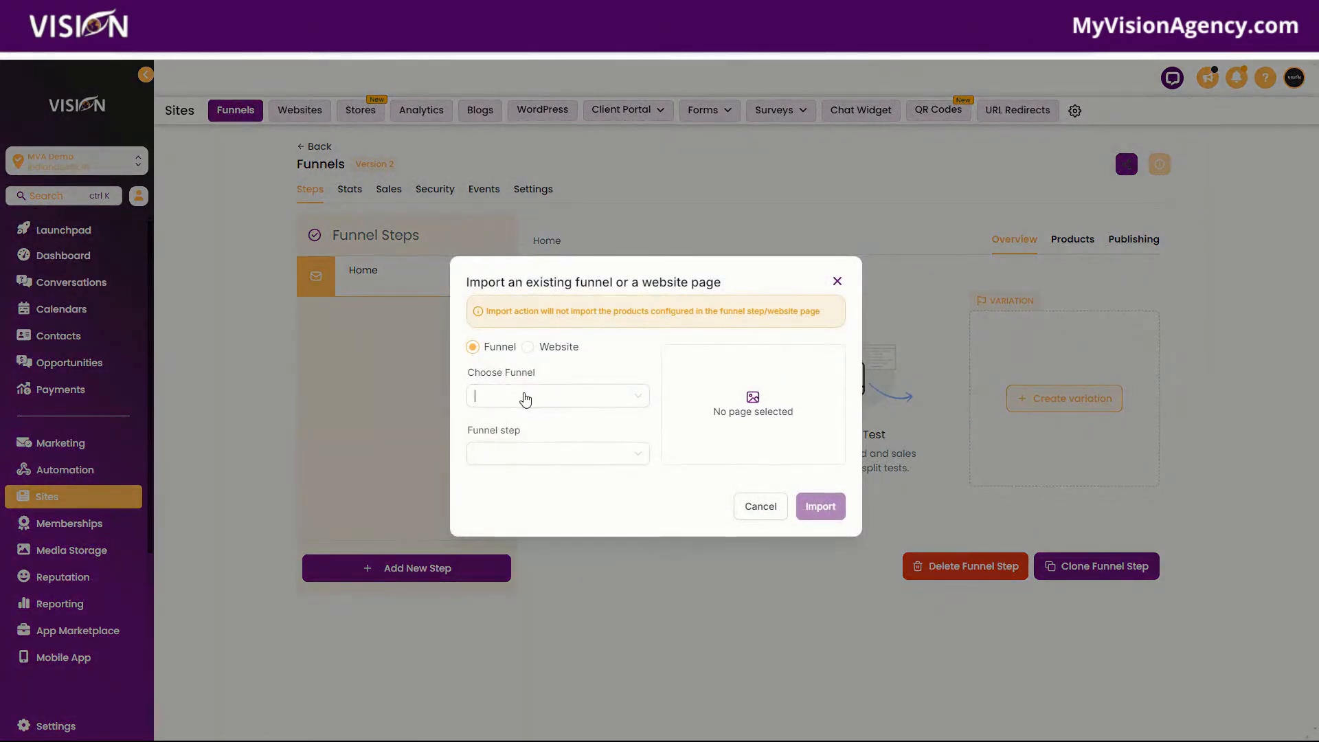
left_click(508, 447)
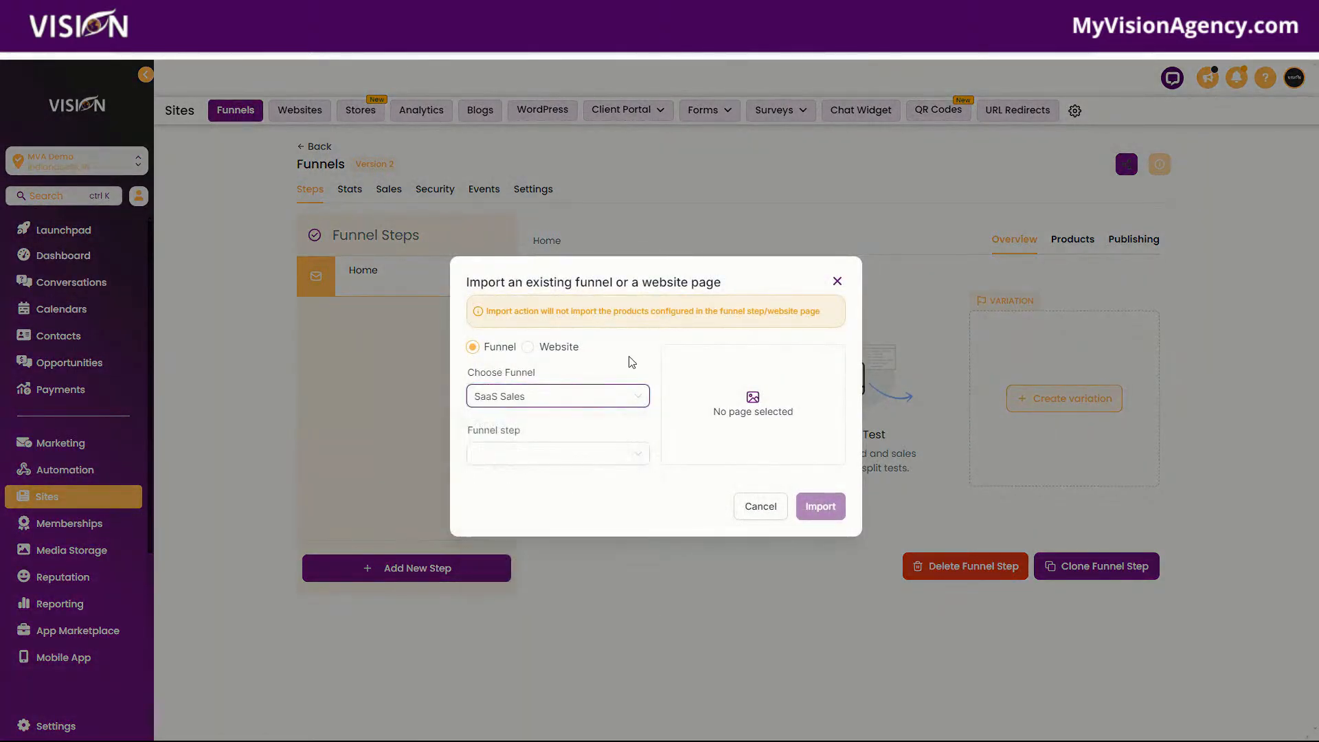
left_click(538, 450)
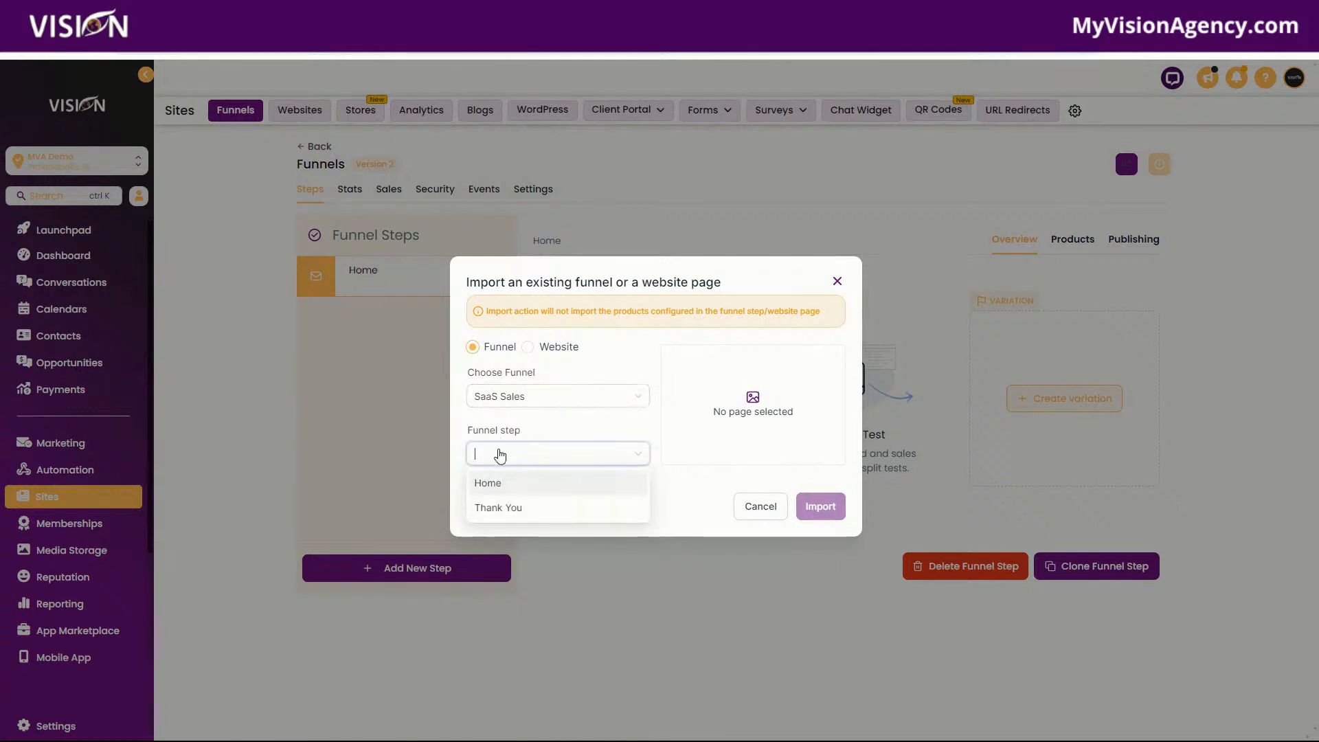
left_click(528, 346)
left_click(524, 406)
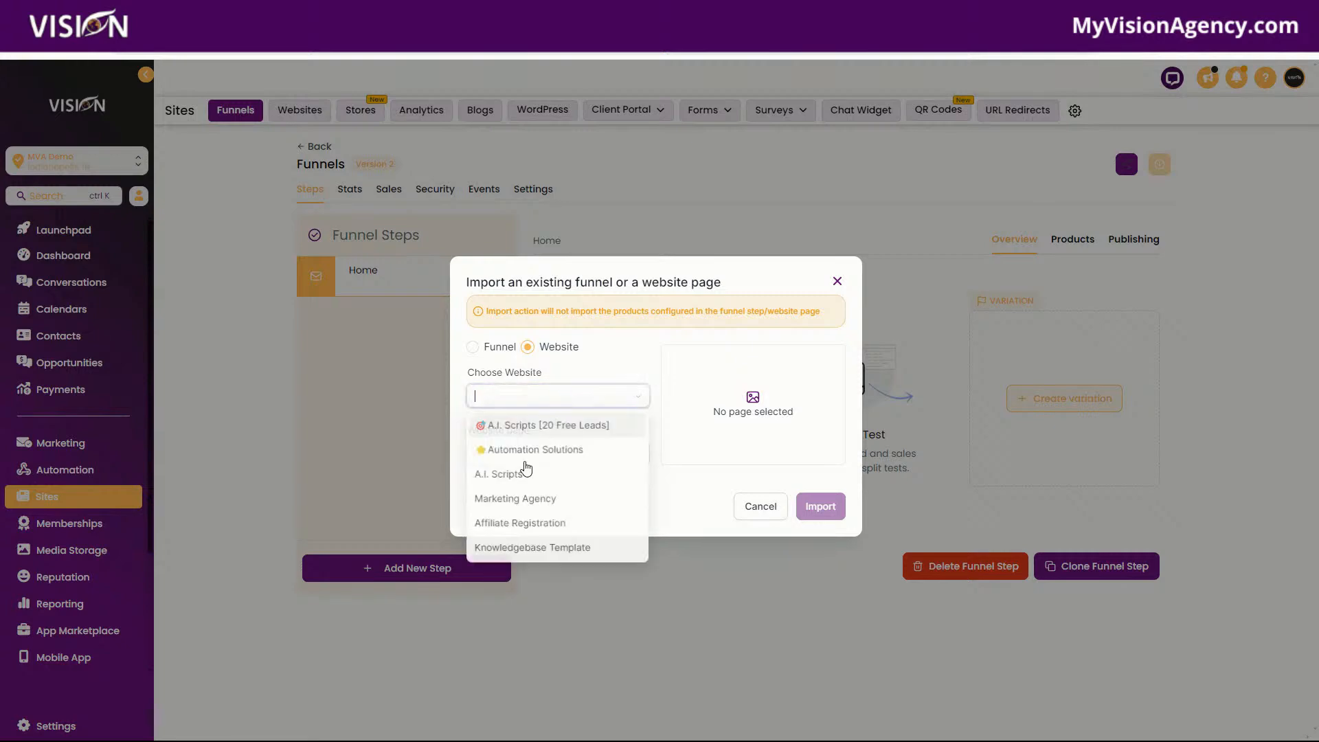
left_click(635, 300)
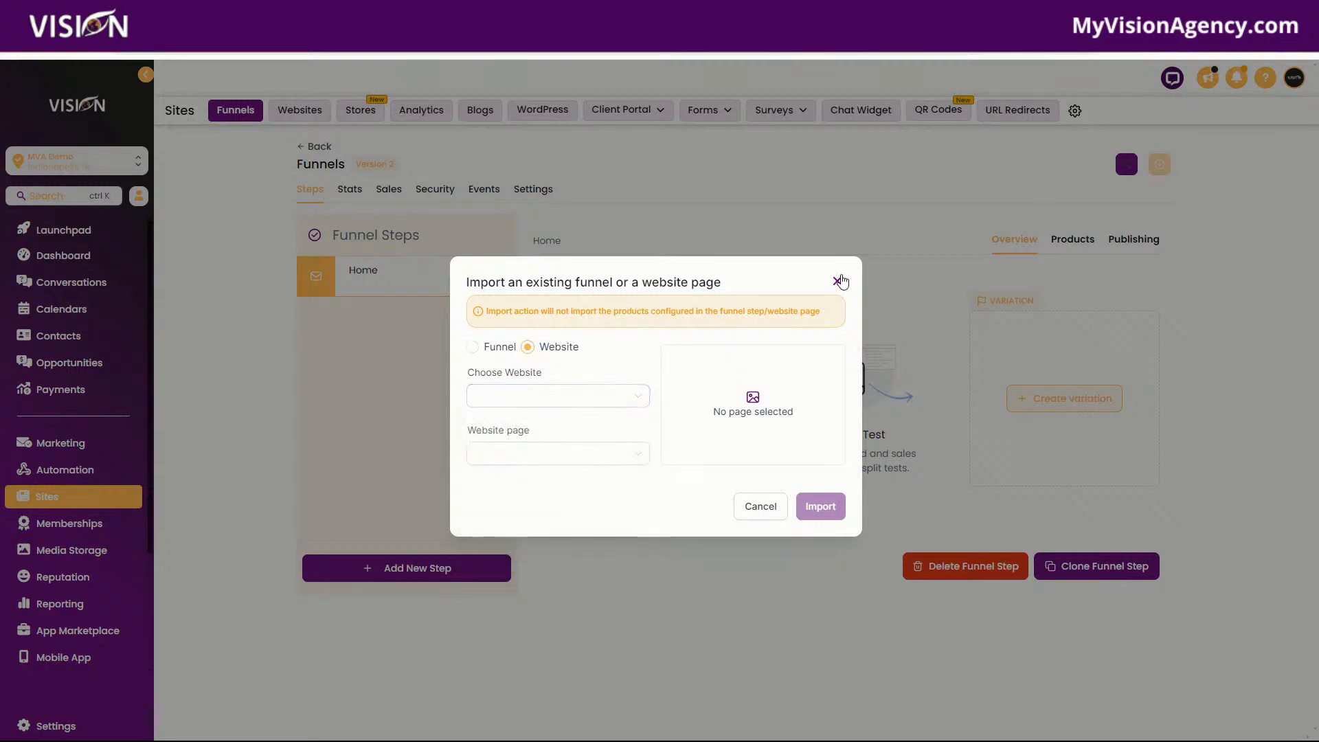
left_click(837, 281)
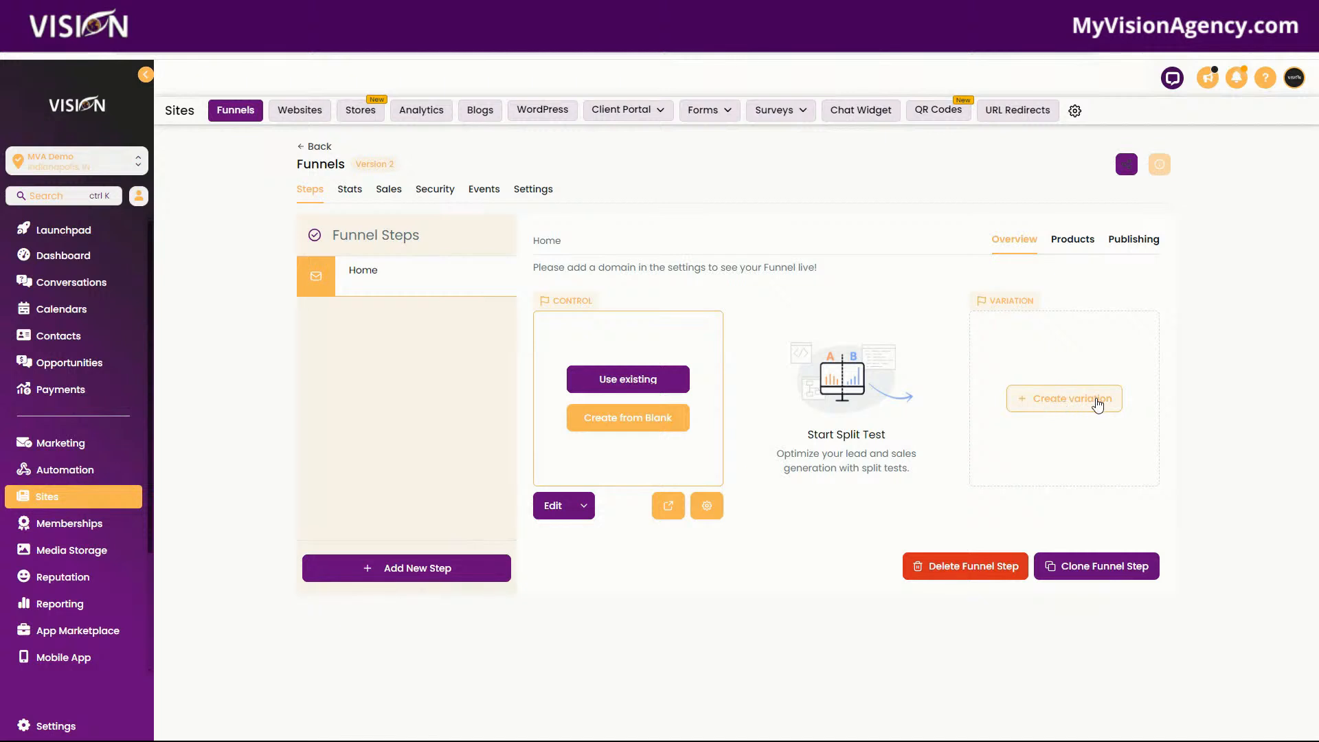
- Review the Home step's products and publishing details, including its step URL, and return to its overview
left_click(1077, 242)
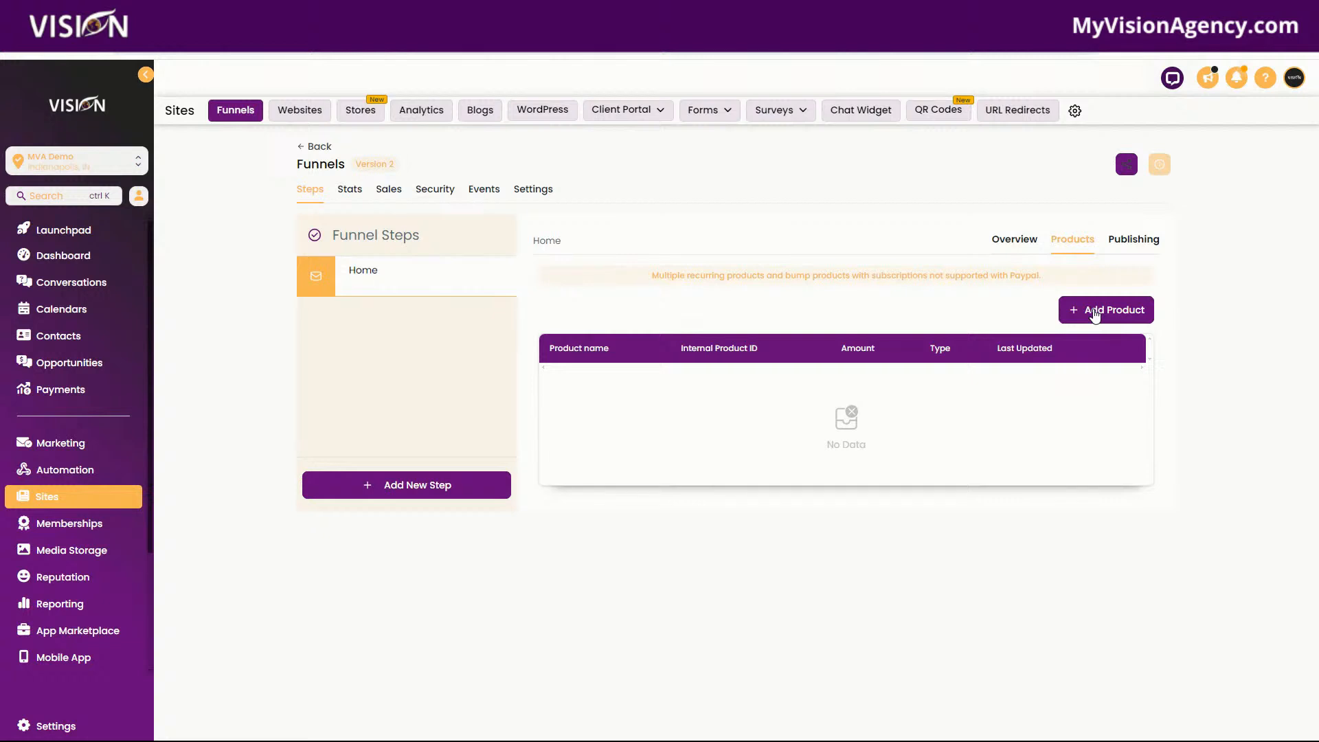
left_click(1146, 244)
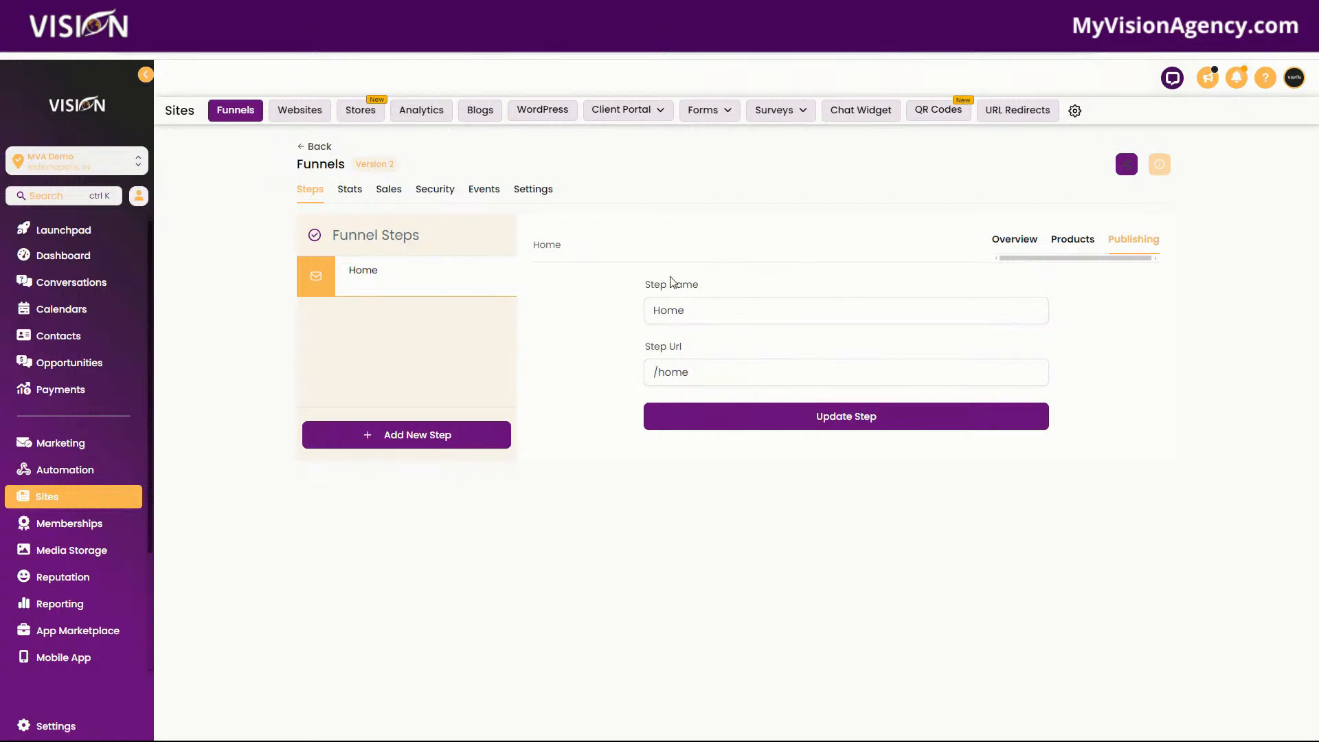
left_click(652, 375)
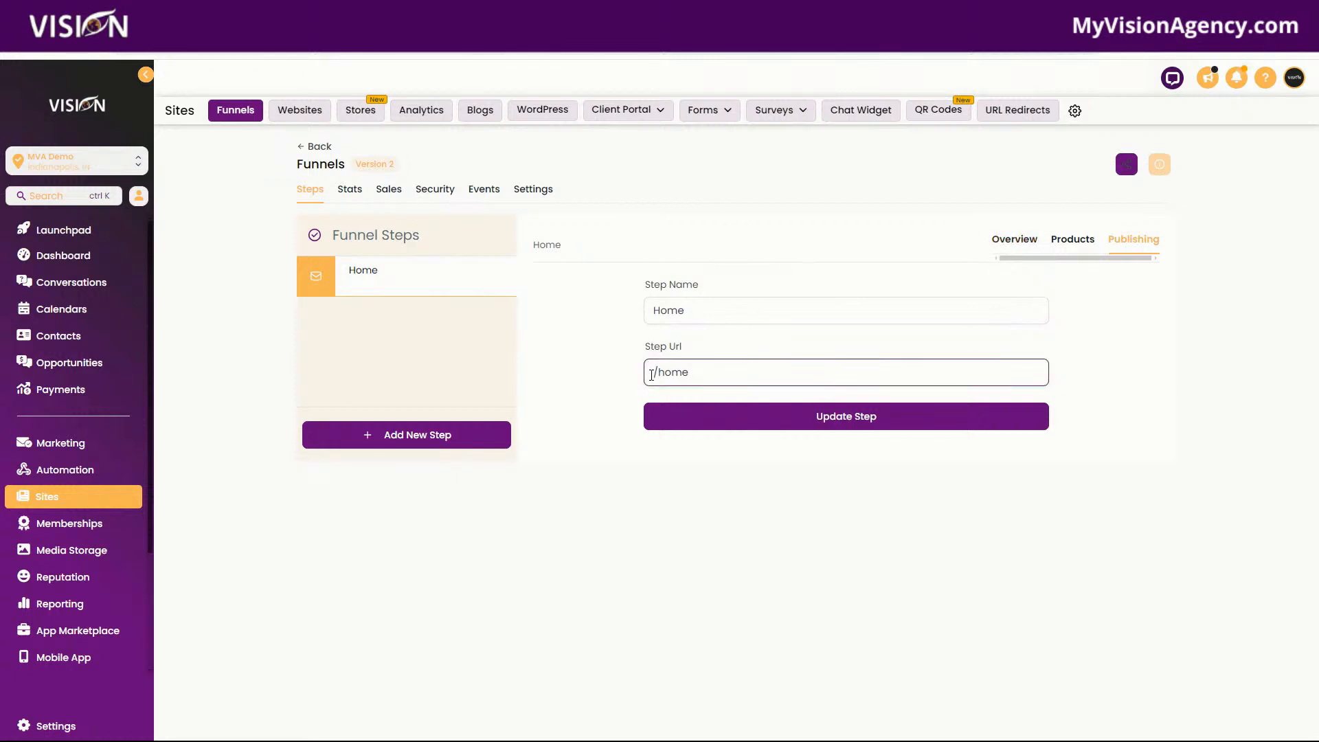
left_click_drag(736, 375, 631, 380)
left_click(1010, 238)
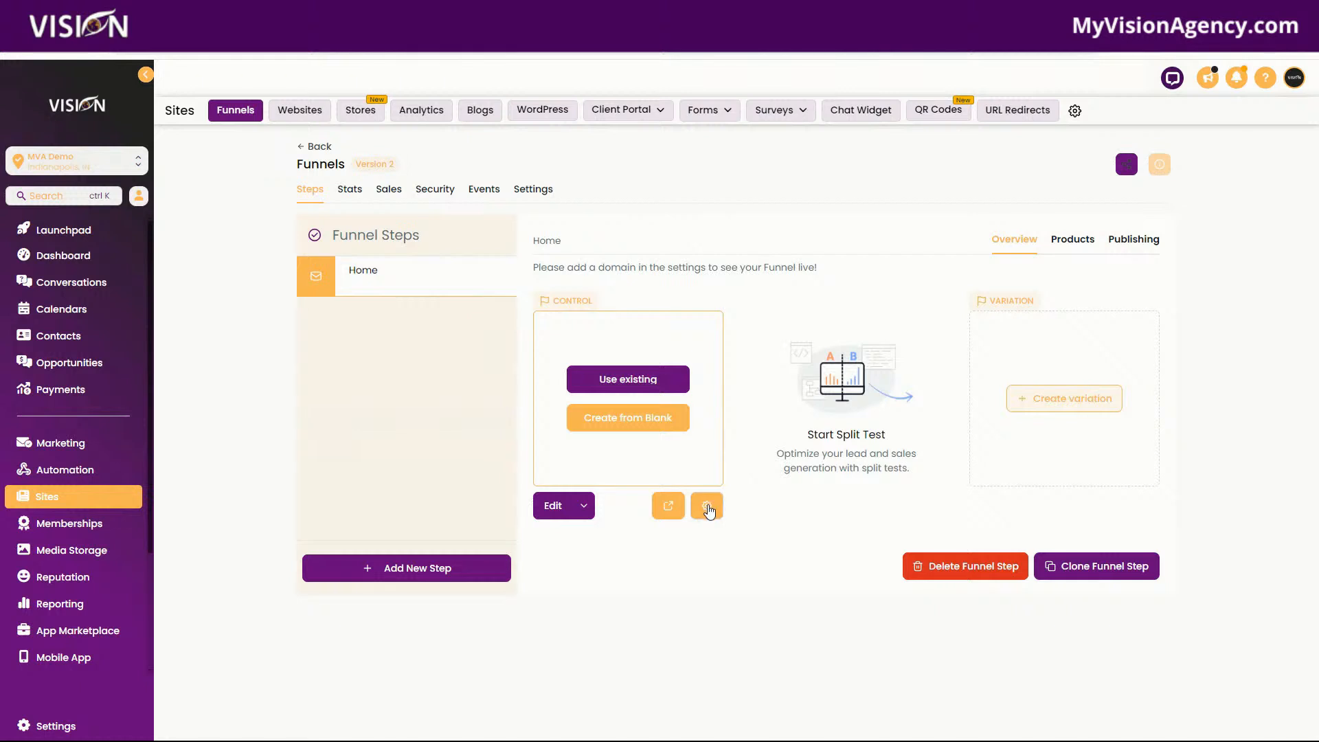
- Check the path and domain settings of the whole funnel against the Home step's overview
left_click(534, 188)
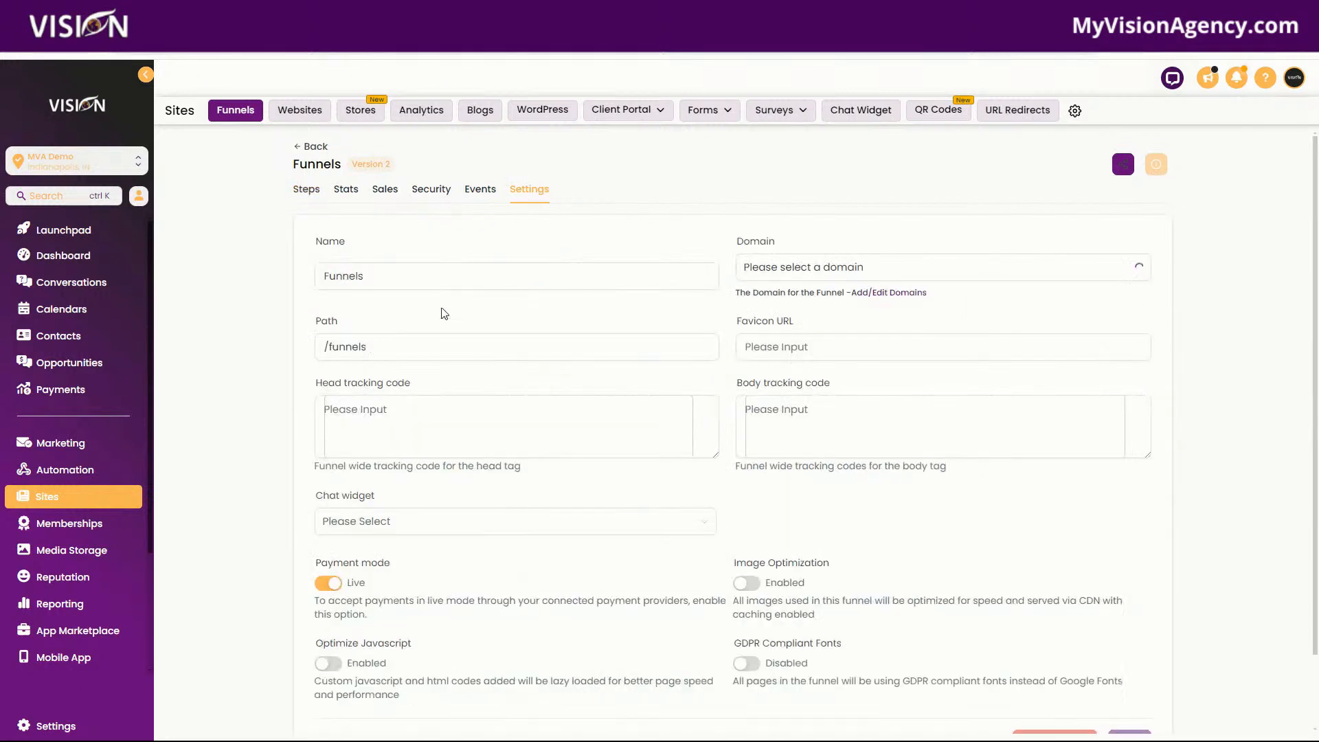
left_click(337, 347)
left_click(306, 189)
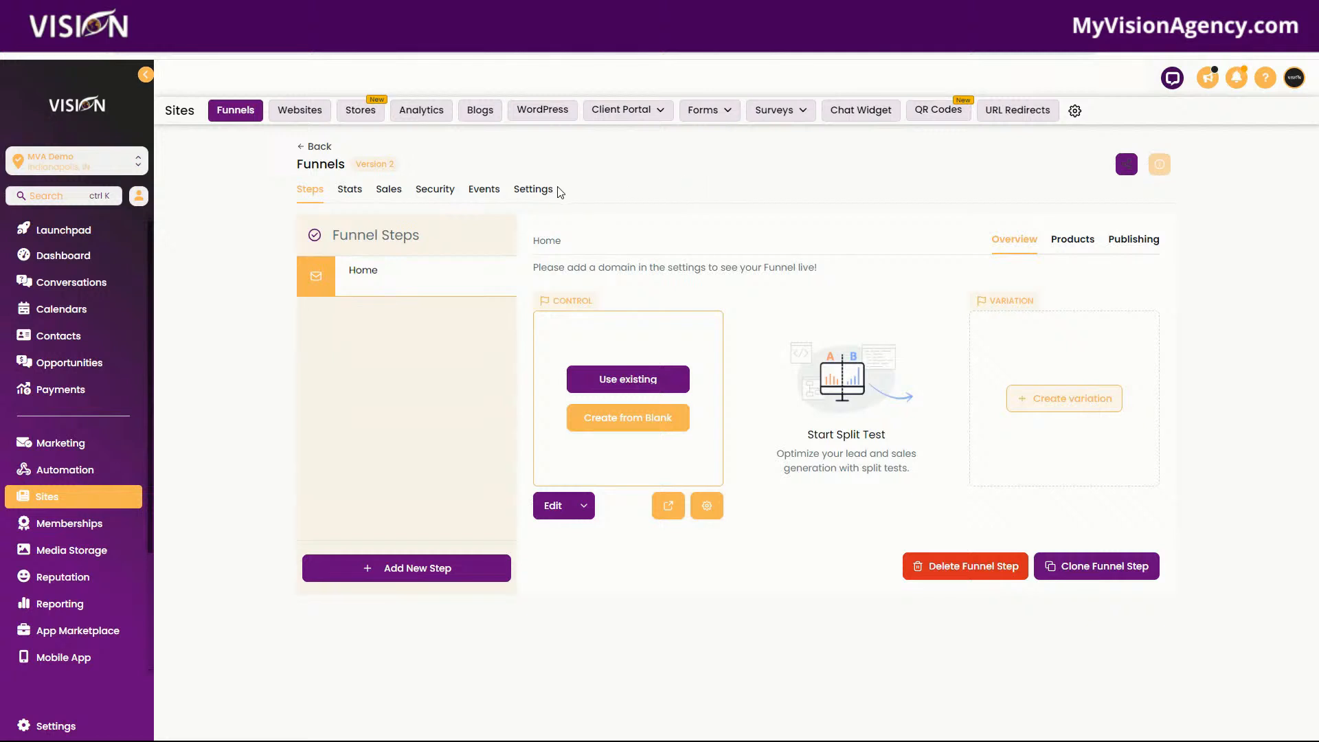
left_click(539, 191)
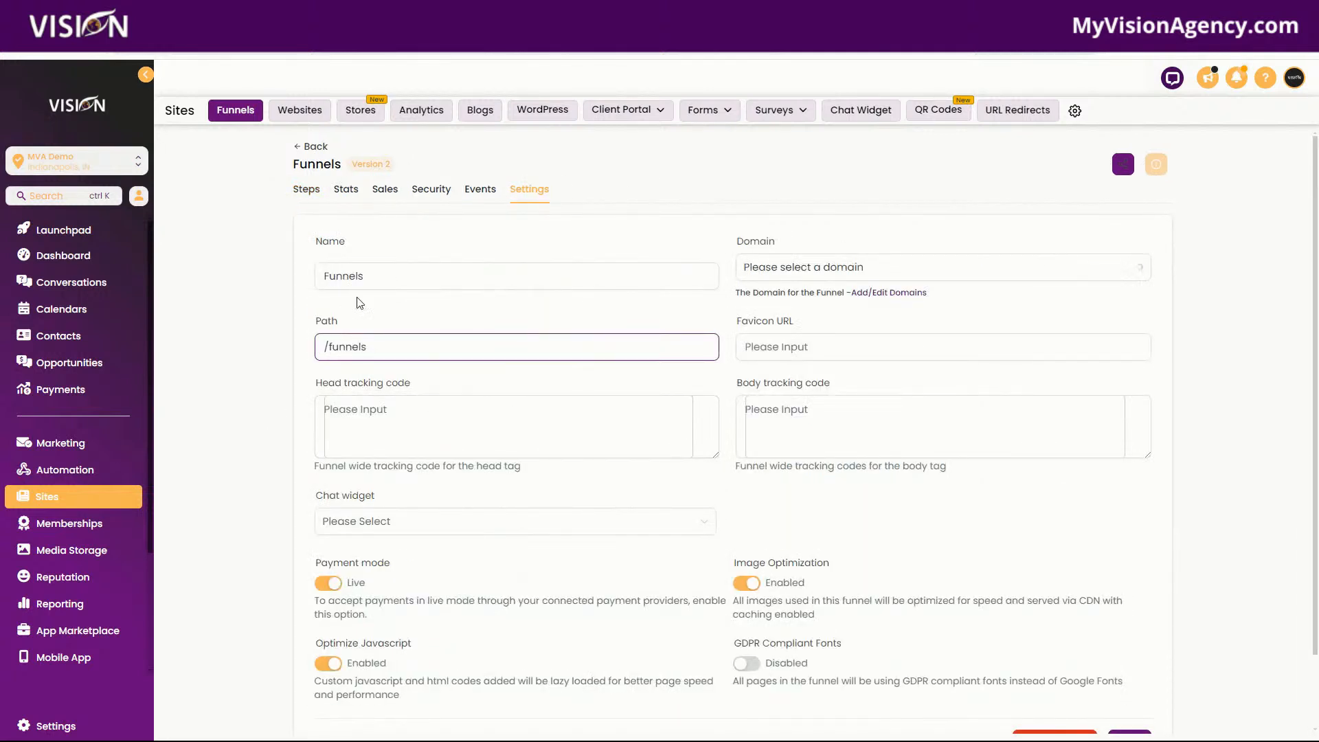
- Preview the Home step's page from the funnel's steps and return to the step overview
left_click(307, 191)
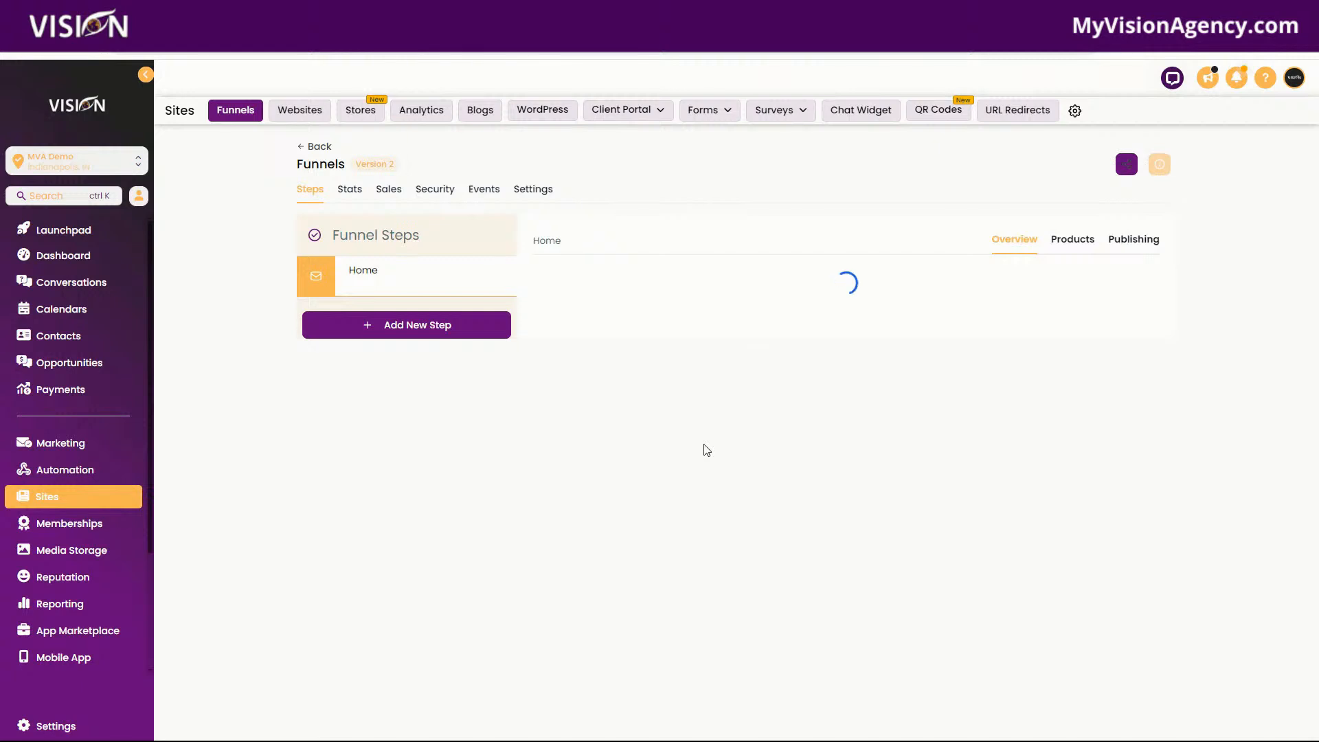
left_click(668, 507)
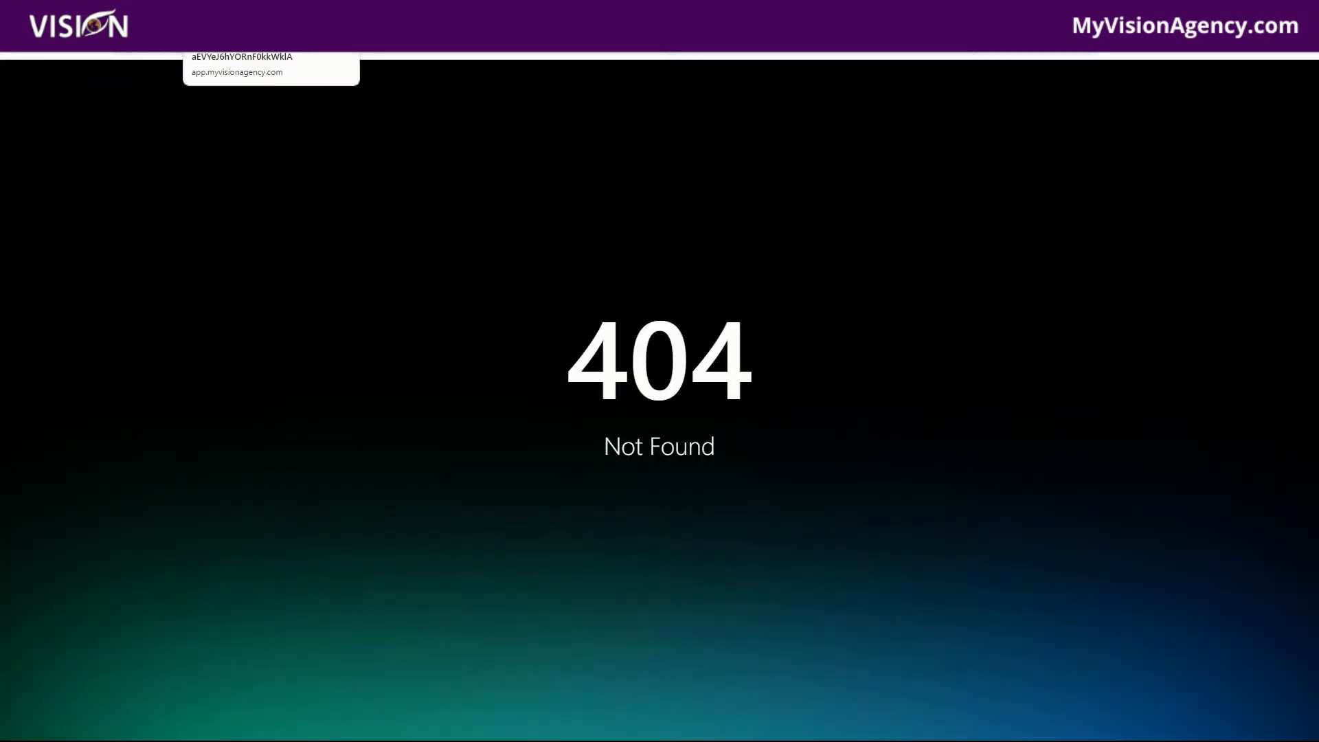
left_click(265, 15)
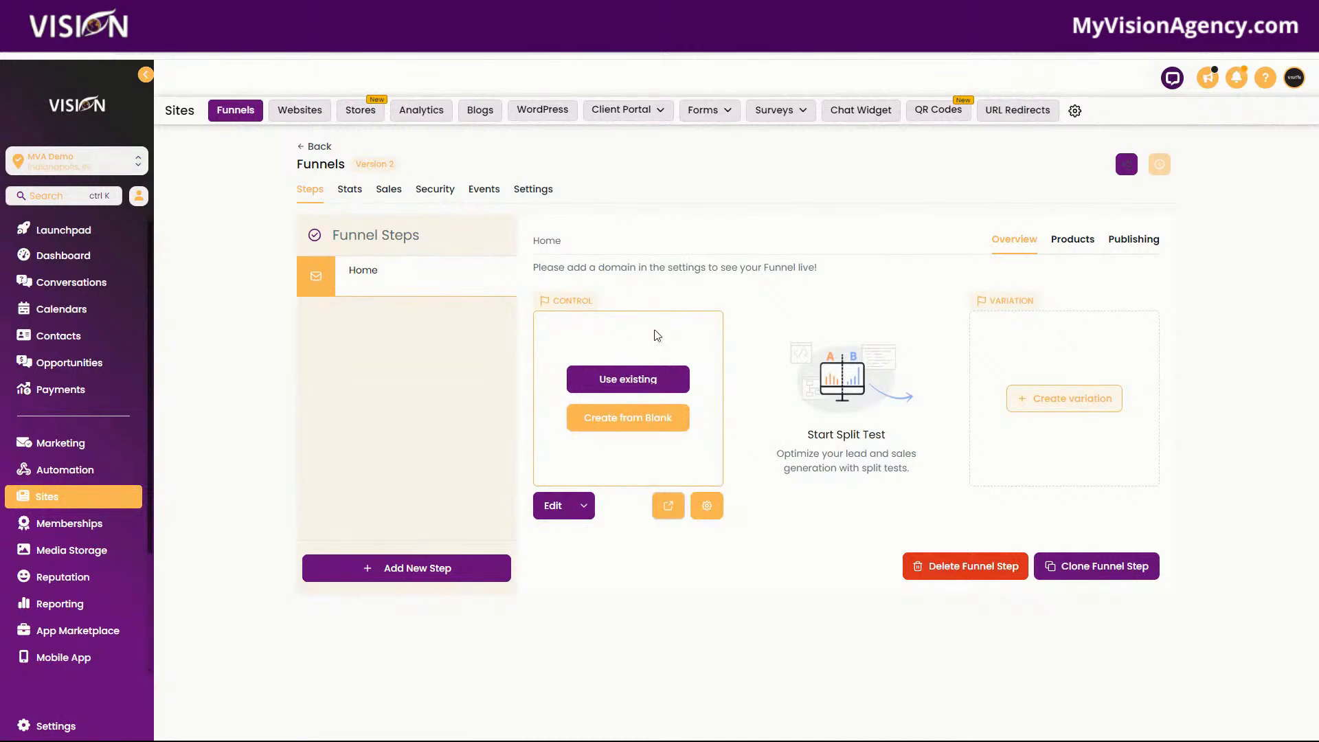
- Check the Home step's URL in its publishing details and return to its overview
left_click(1134, 240)
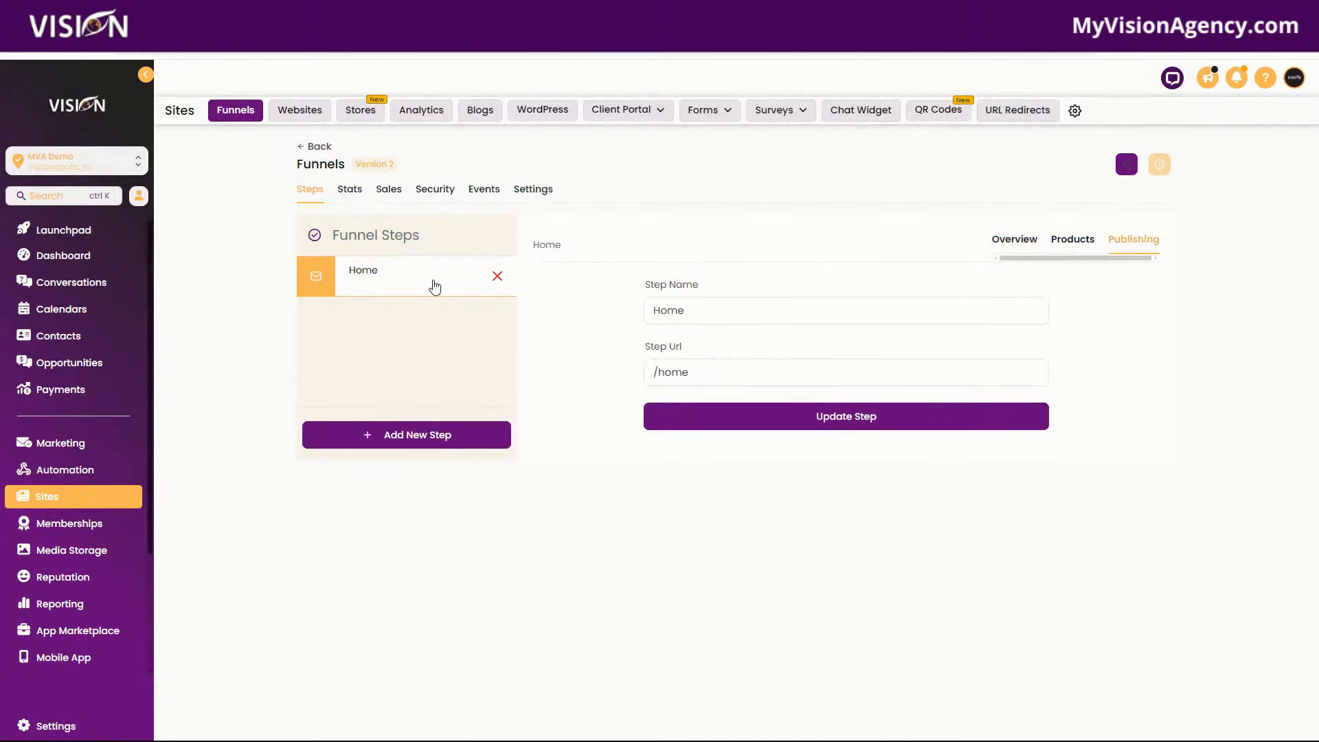
left_click(689, 372)
left_click_drag(689, 372, 633, 378)
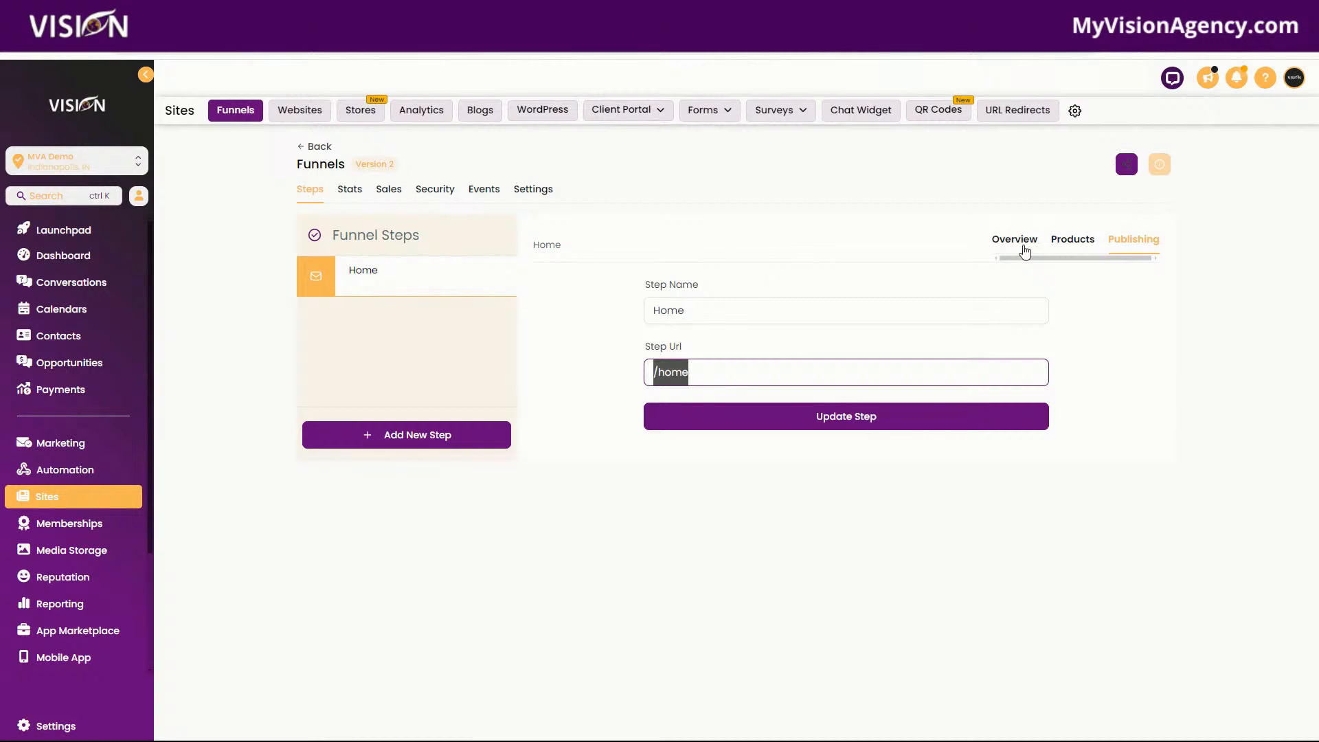
left_click(1021, 241)
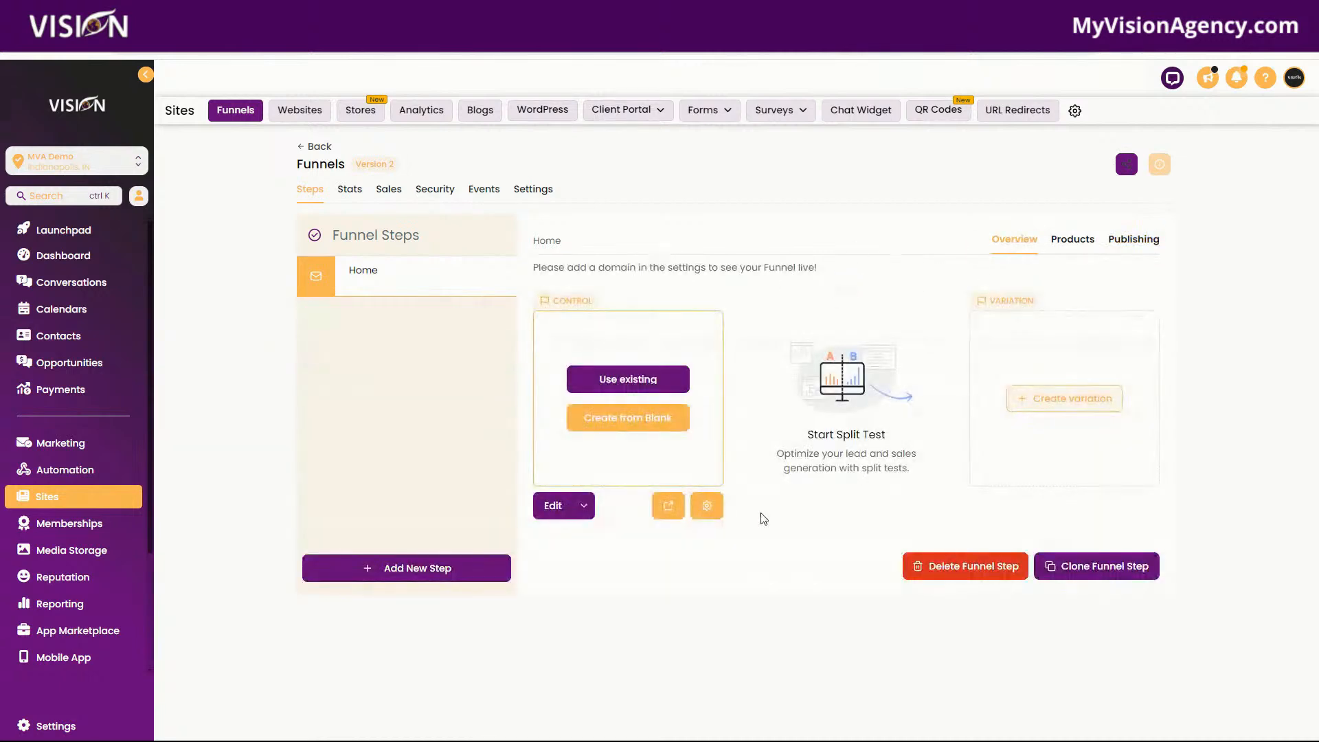
- Remove the number suffix from the path in the Home page's details and update the page
left_click(707, 506)
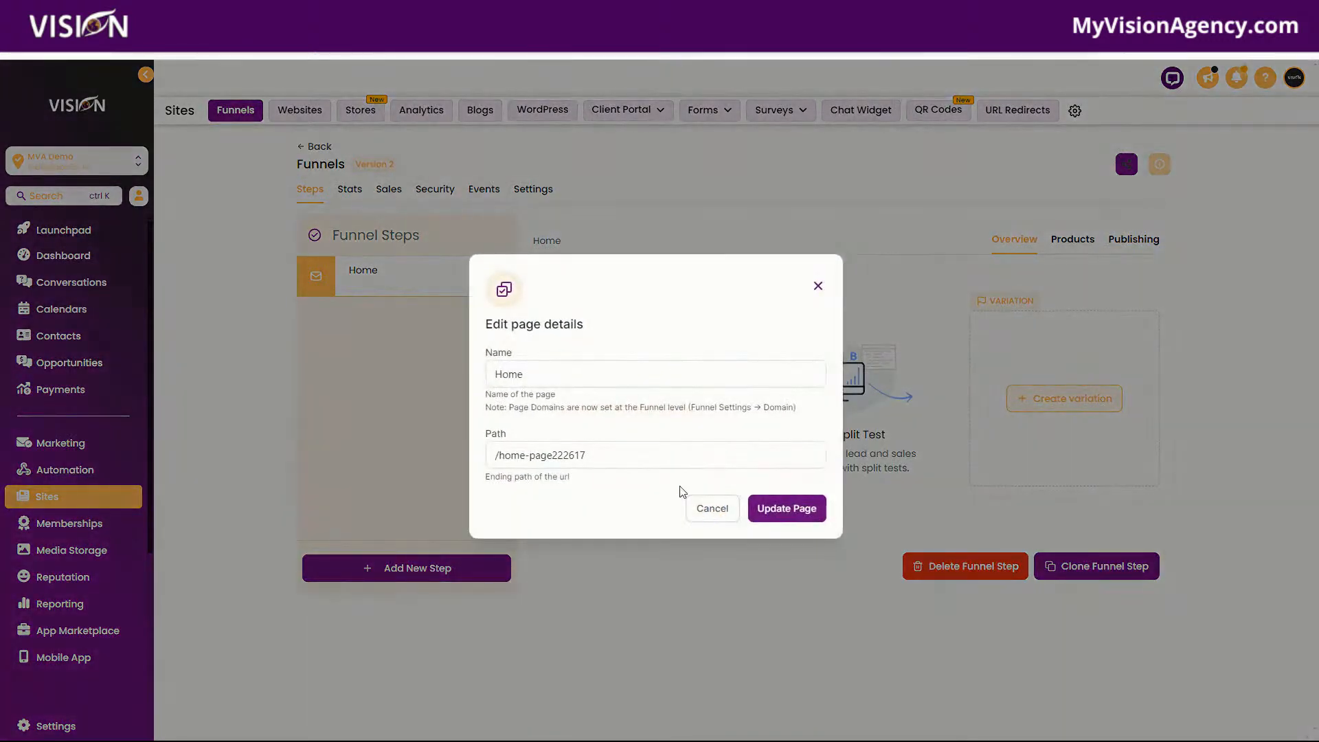
left_click(525, 454)
left_click_drag(500, 457, 671, 459)
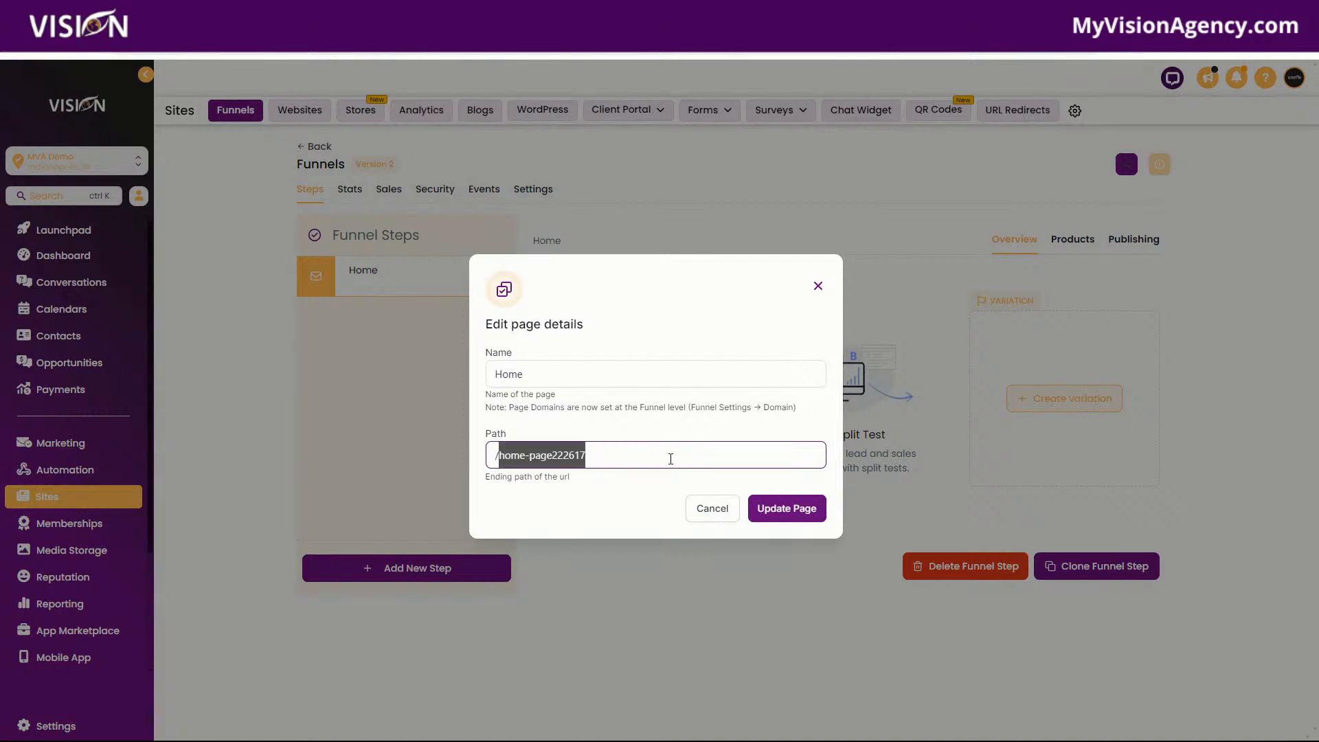
left_click(662, 459)
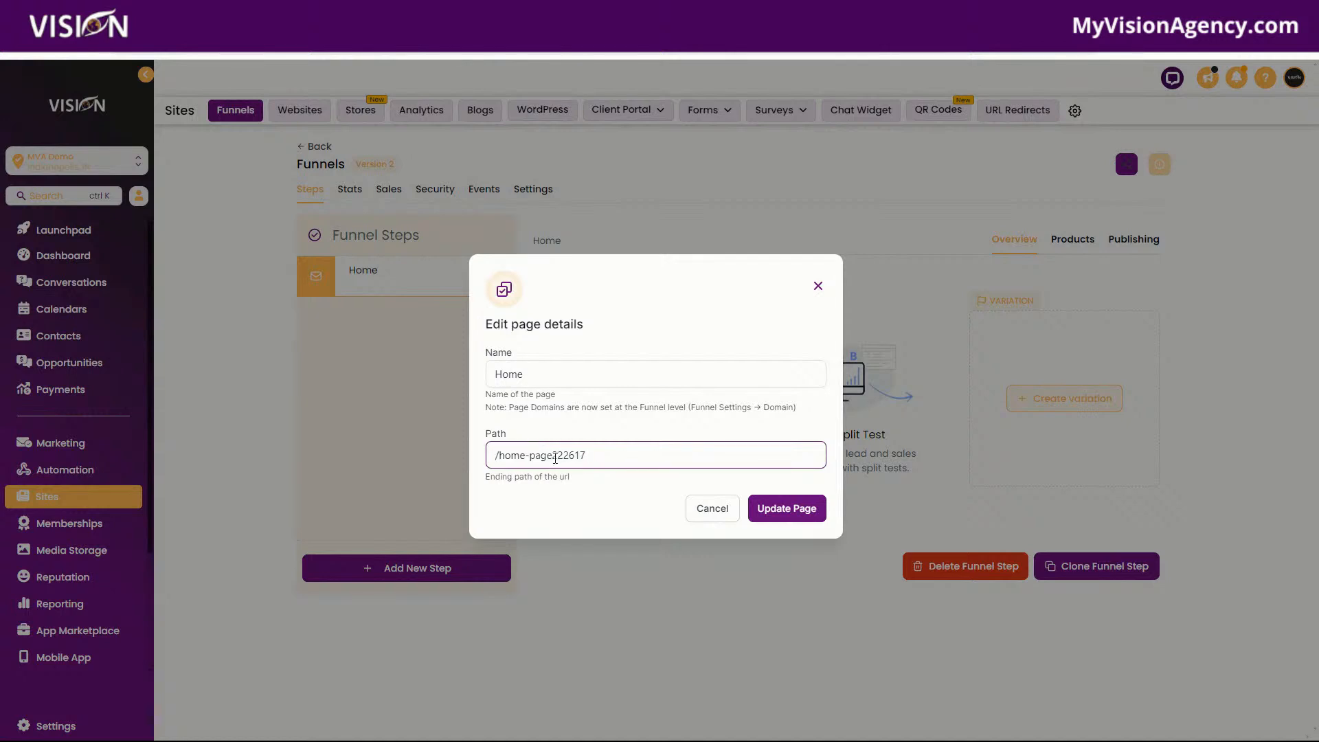
left_click_drag(552, 458, 609, 457)
key("BackSpace")
left_click(803, 512)
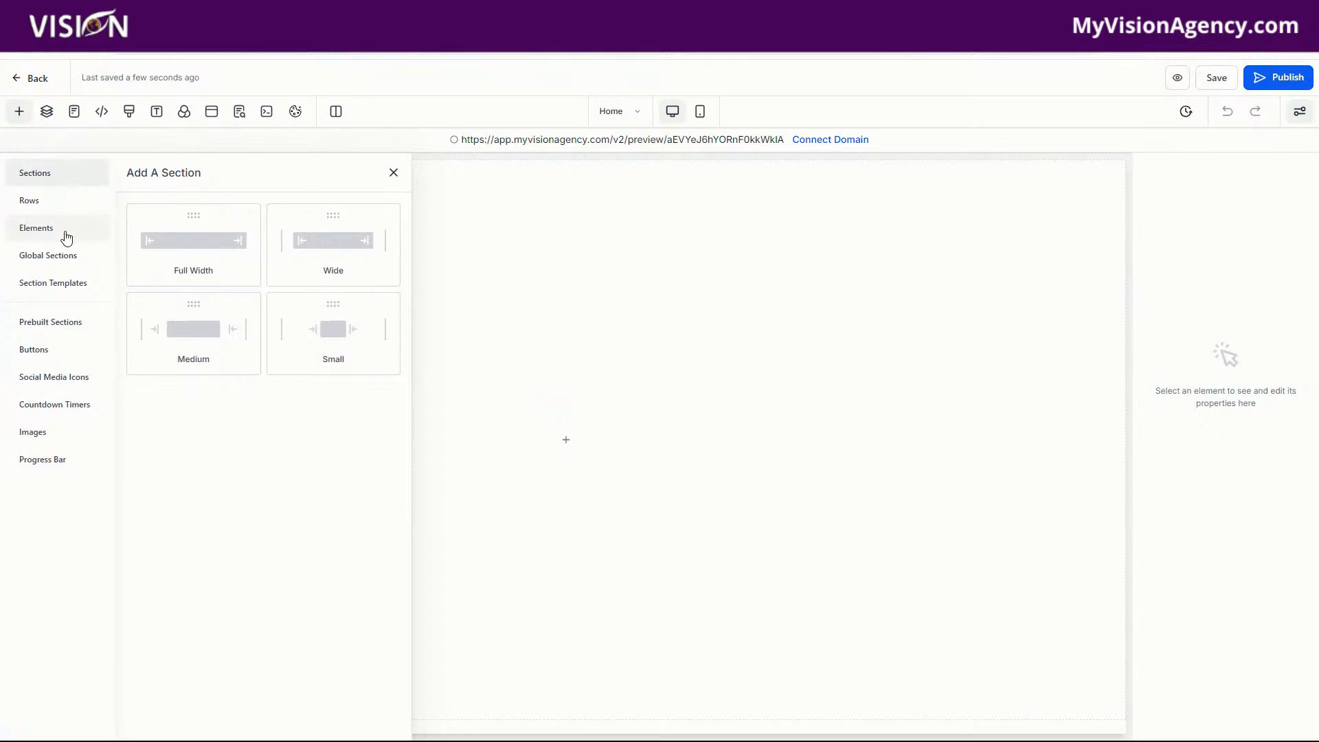
- Add a full-width section at the start of the blank Home page
left_click(177, 251)
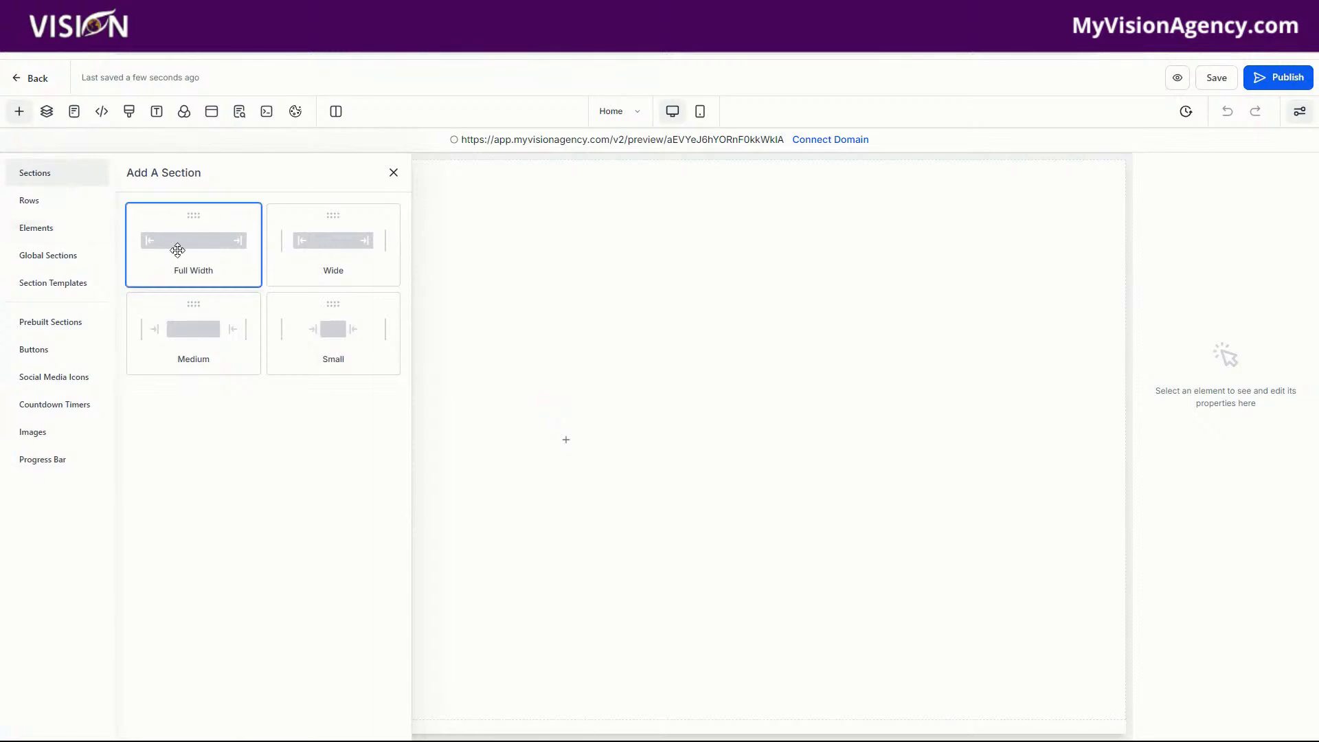
left_click_drag(177, 250, 587, 216)
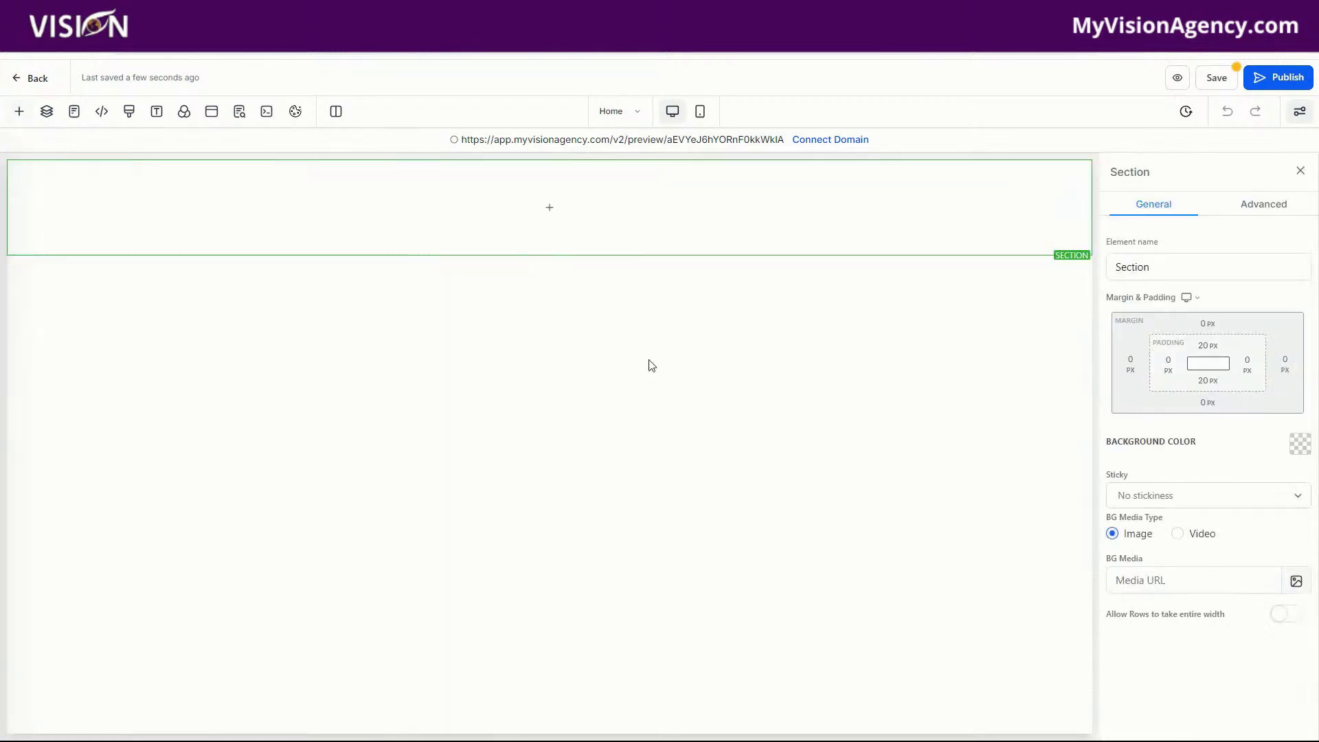
- Browse the prebuilt section designs for About, Team, Testimonials, Footer and FAQs
left_click(20, 114)
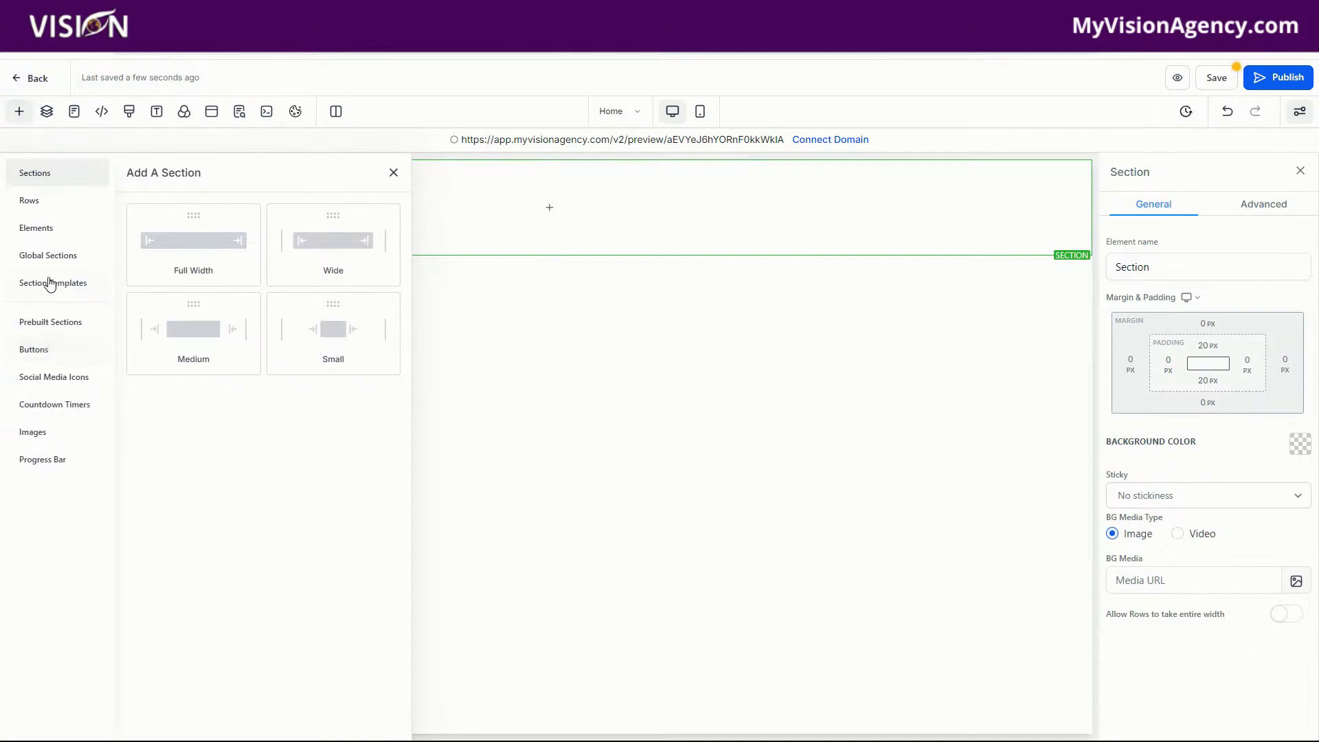
left_click(35, 321)
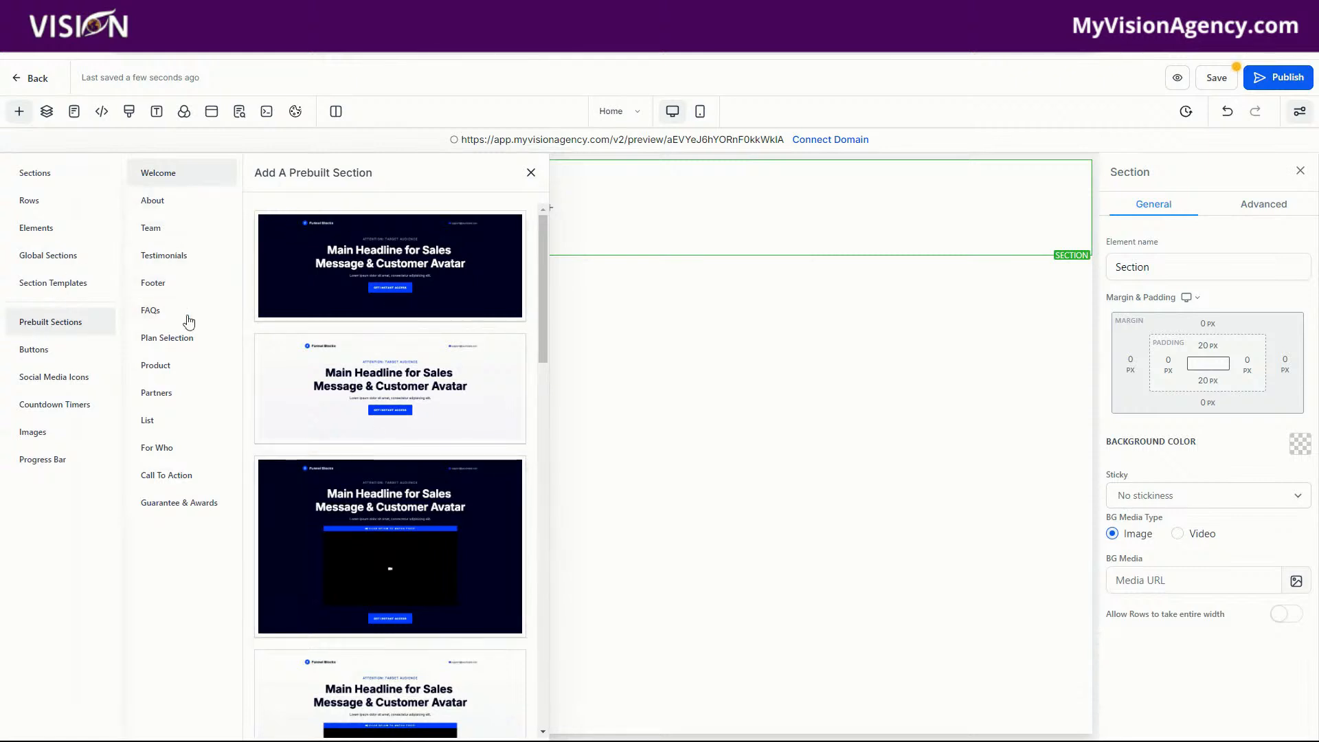
left_click(153, 203)
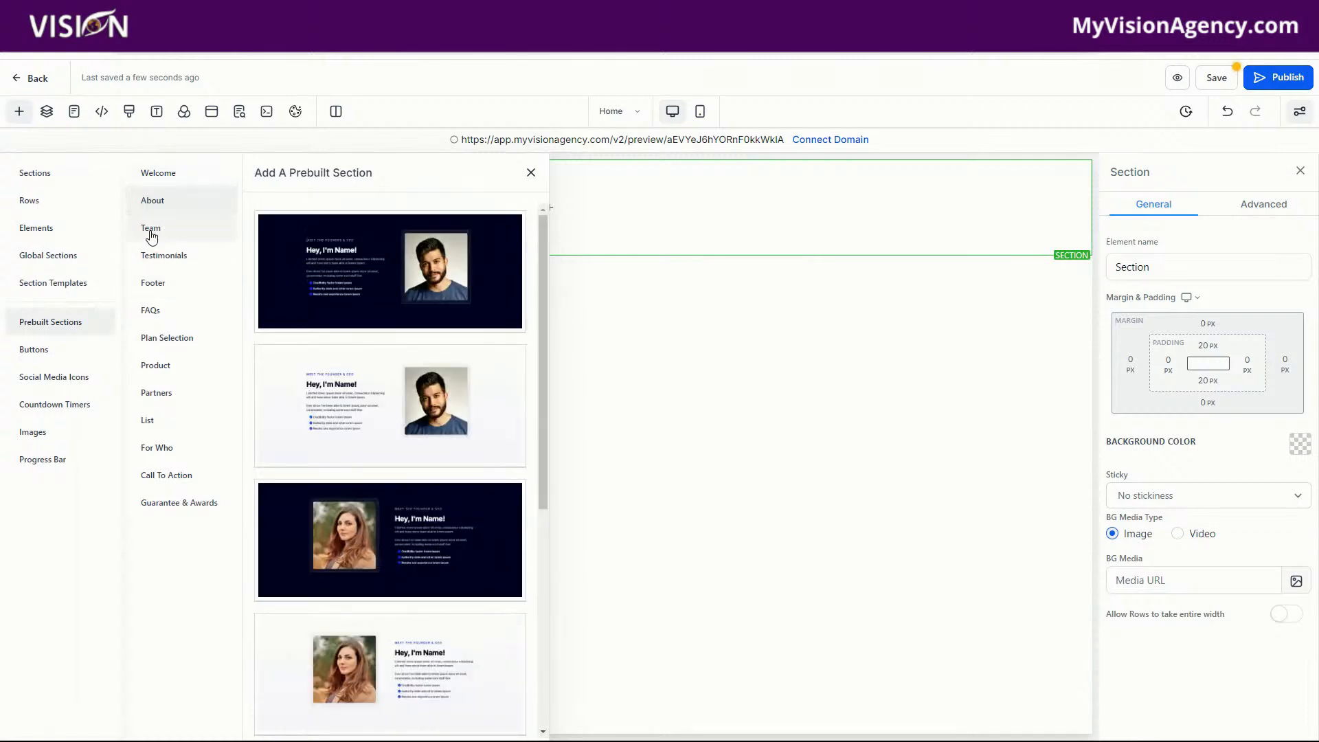
left_click(152, 235)
left_click(182, 264)
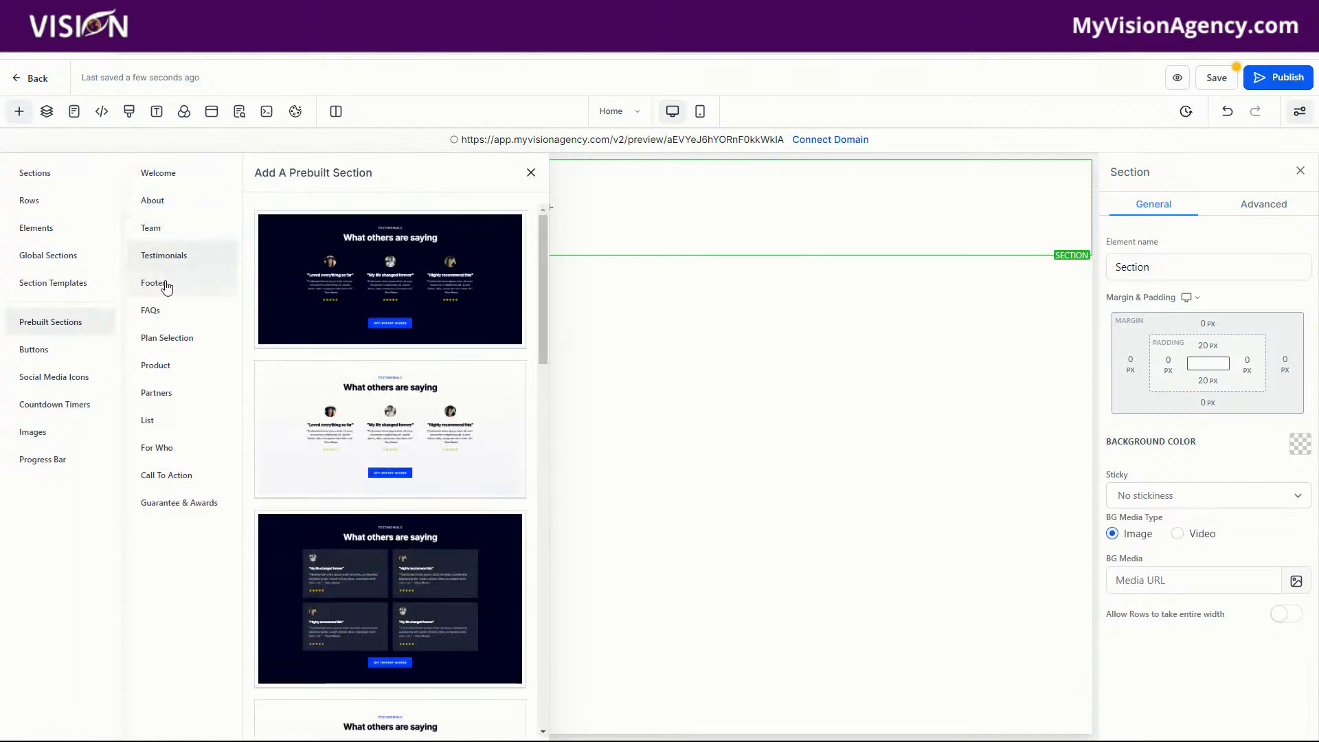
left_click(166, 287)
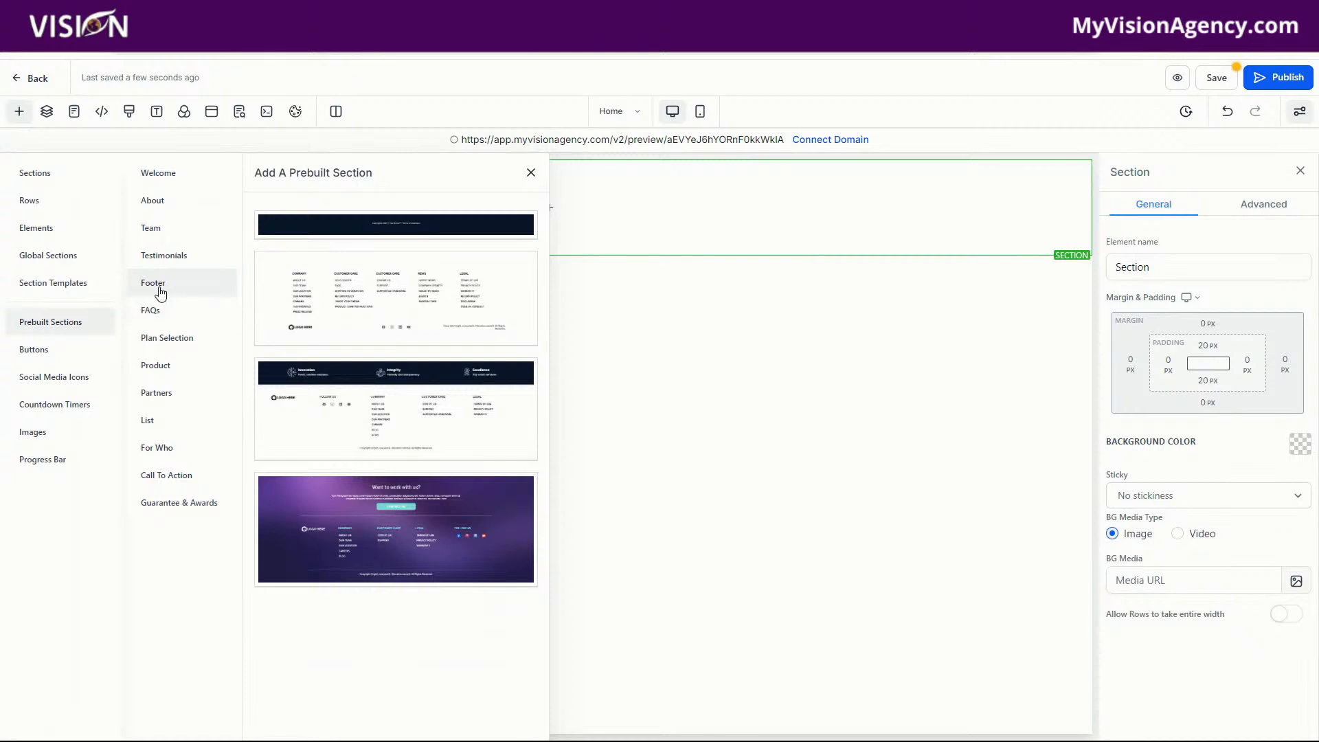
left_click(149, 316)
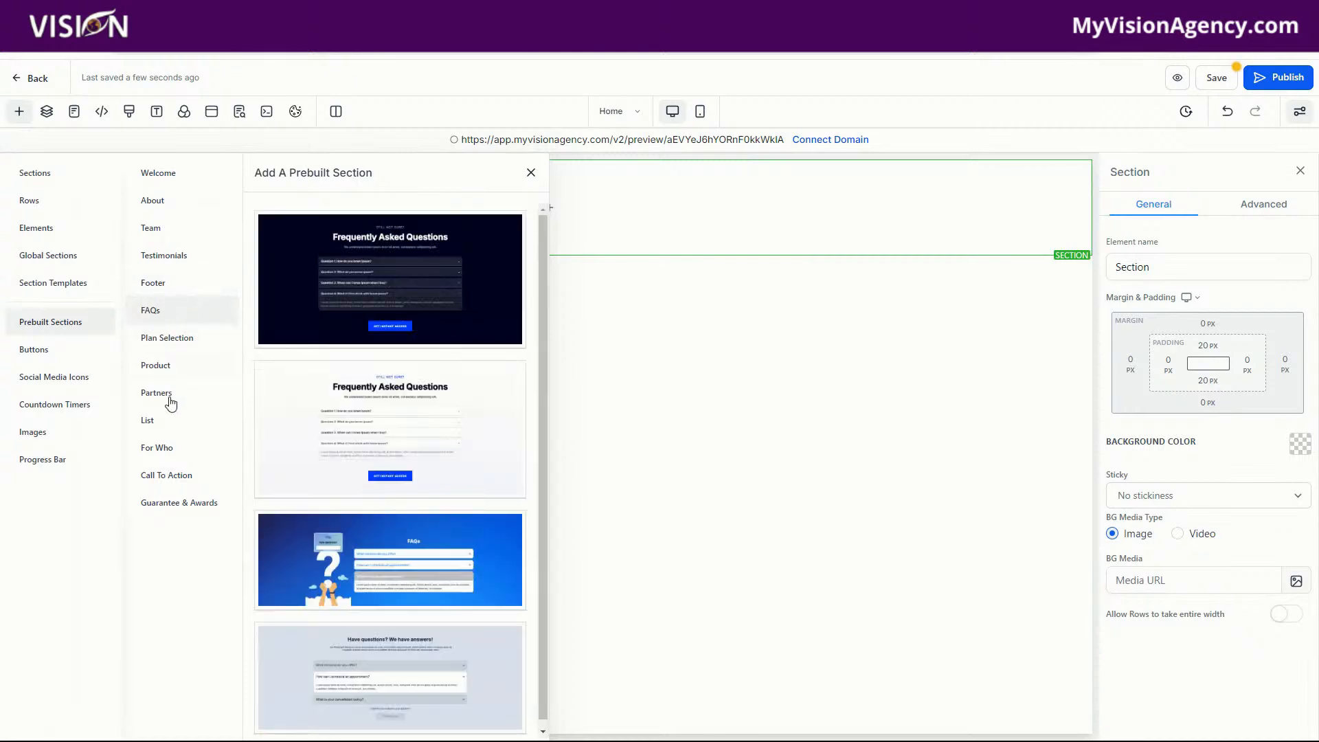
- Try the dark prebuilt Welcome section with the main headline below the empty section, and delete it again
left_click(180, 178)
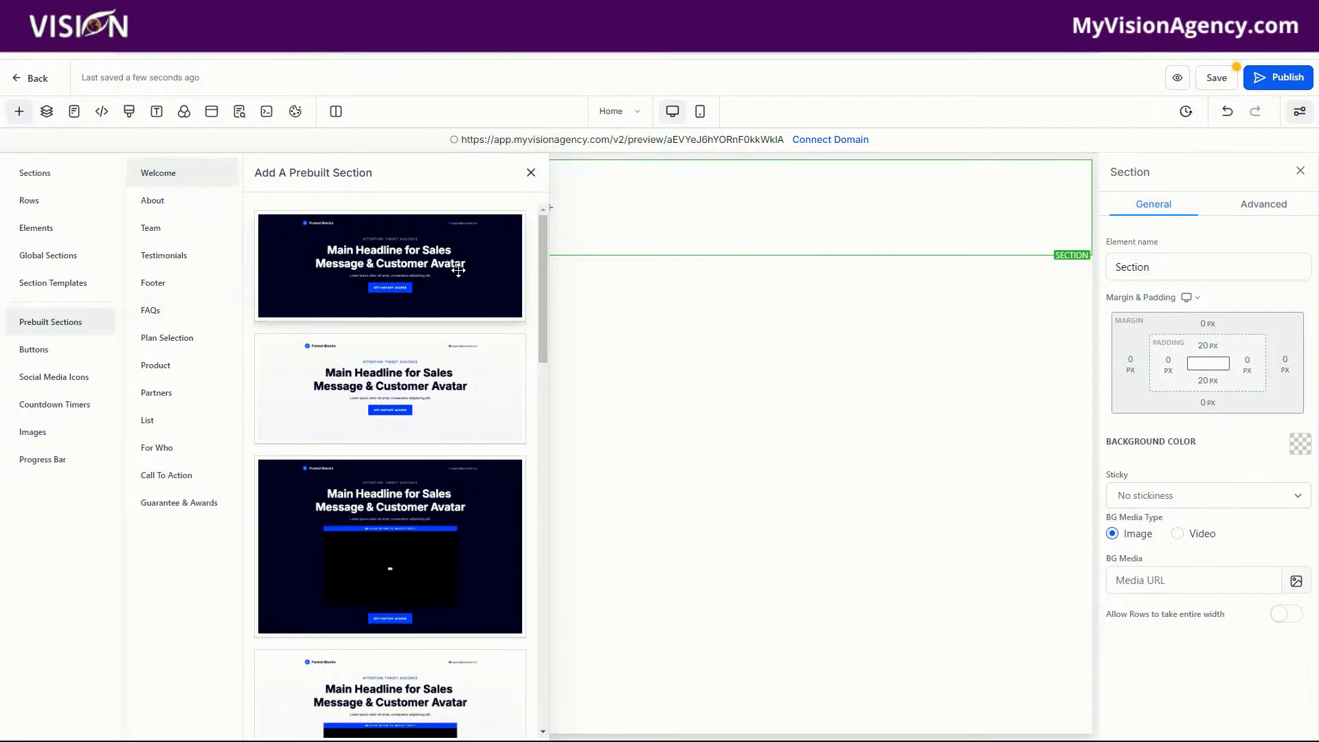
left_click_drag(462, 269, 788, 267)
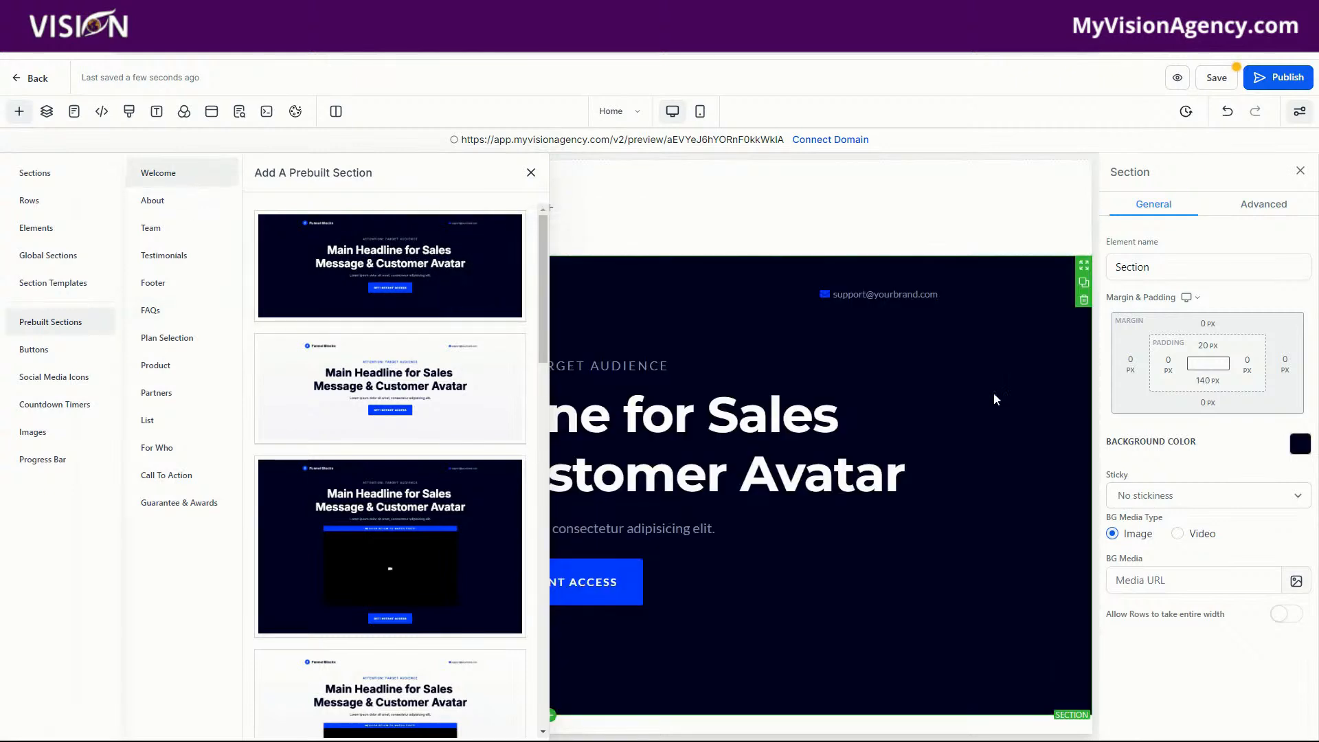
left_click(531, 173)
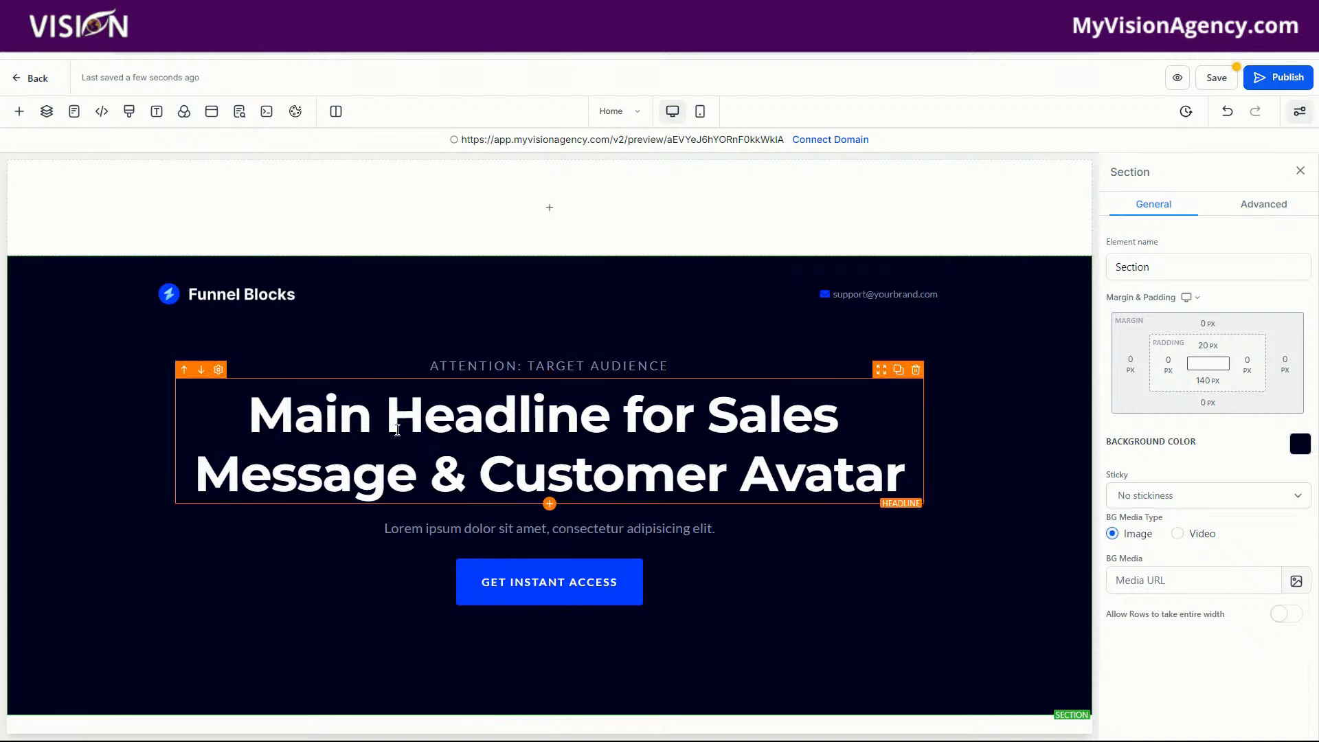
left_click(1083, 308)
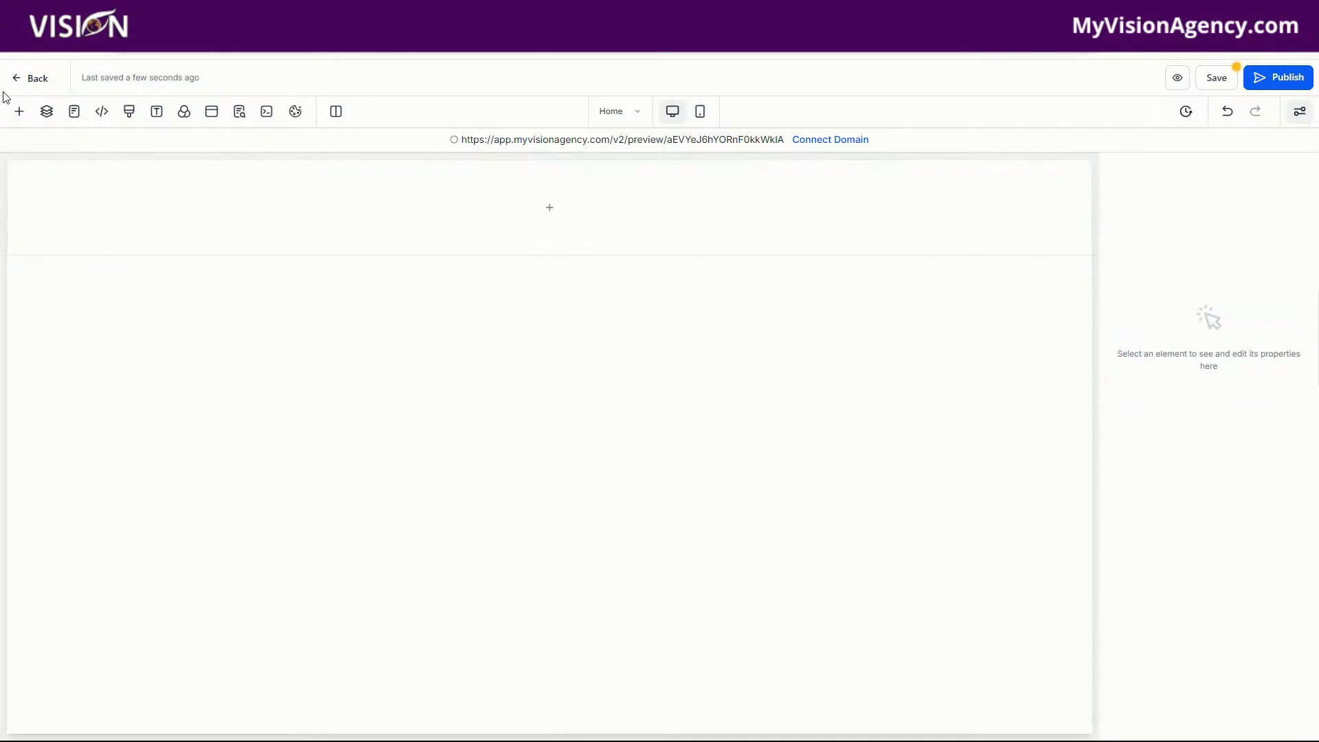
- Check which global sections are available for this funnel, without adding one
left_click(19, 111)
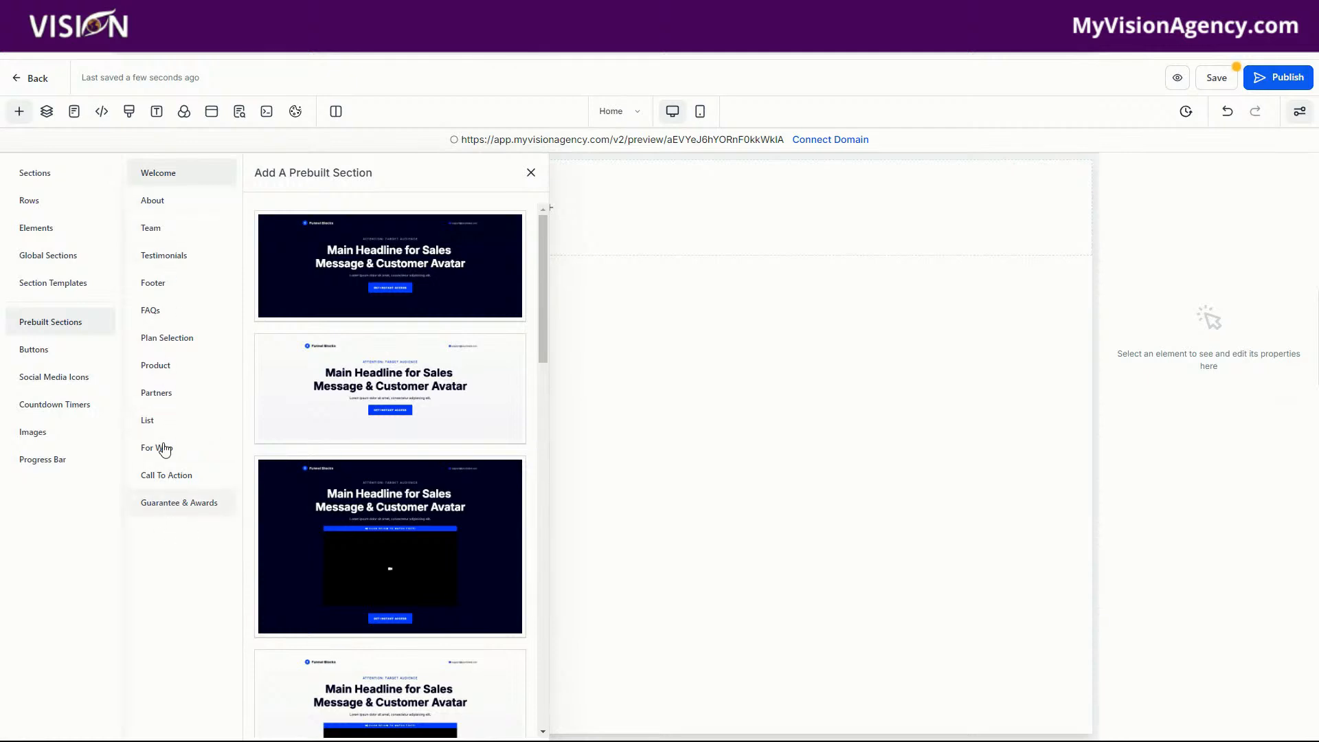
left_click(48, 257)
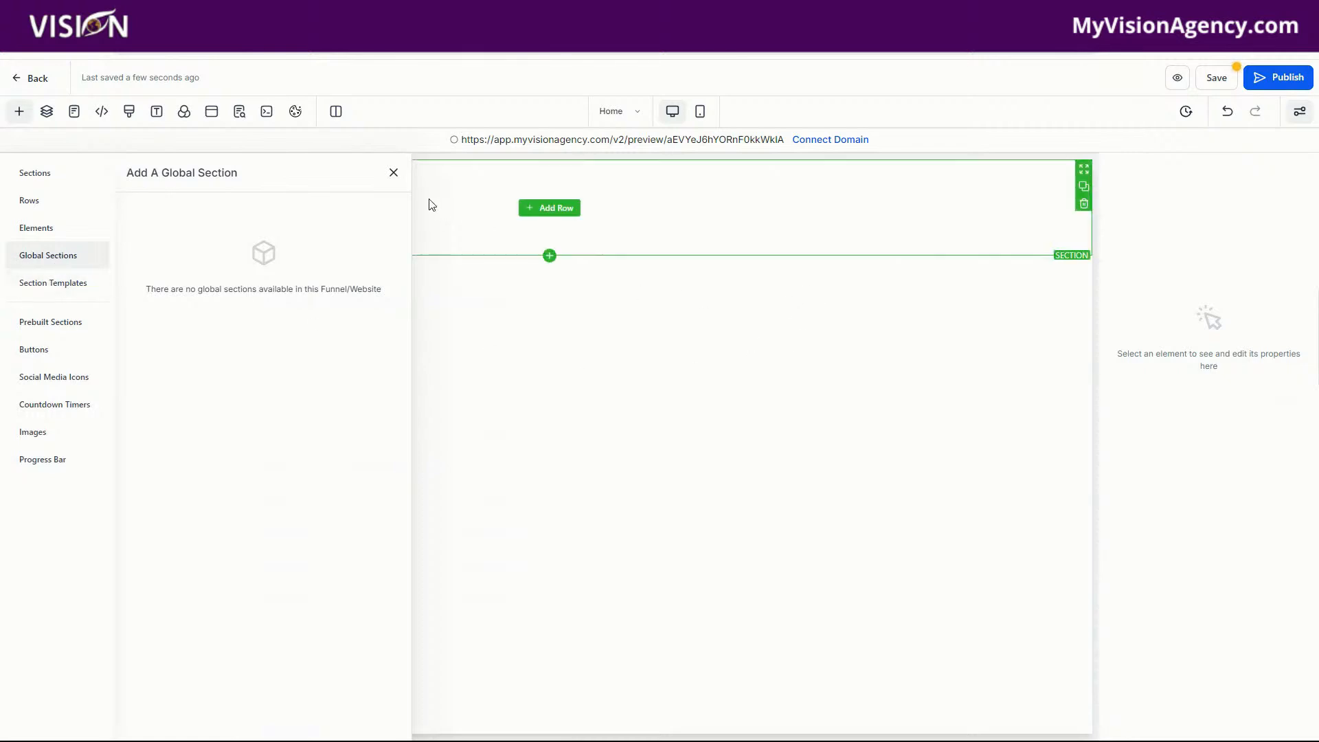
left_click(393, 173)
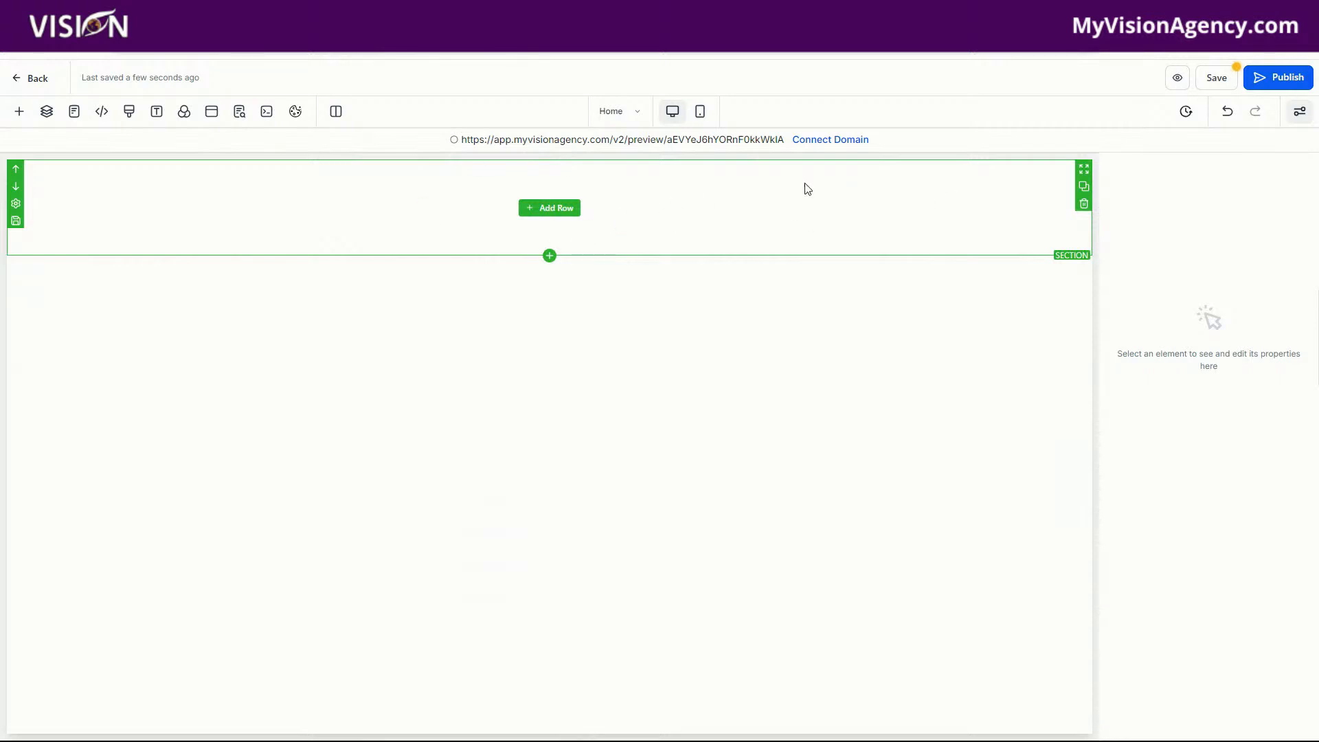
- Duplicate the empty full-width section twice to get three stacked sections
left_click(1085, 186)
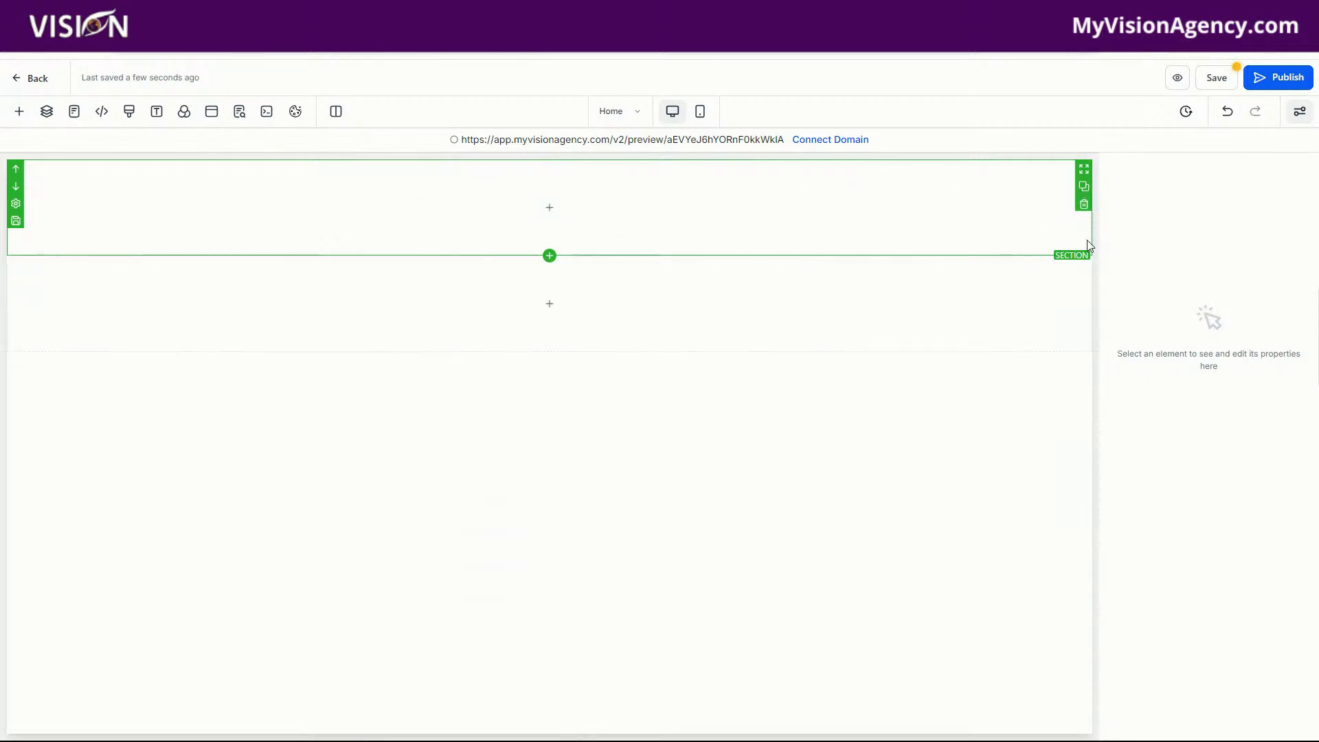
left_click(1085, 283)
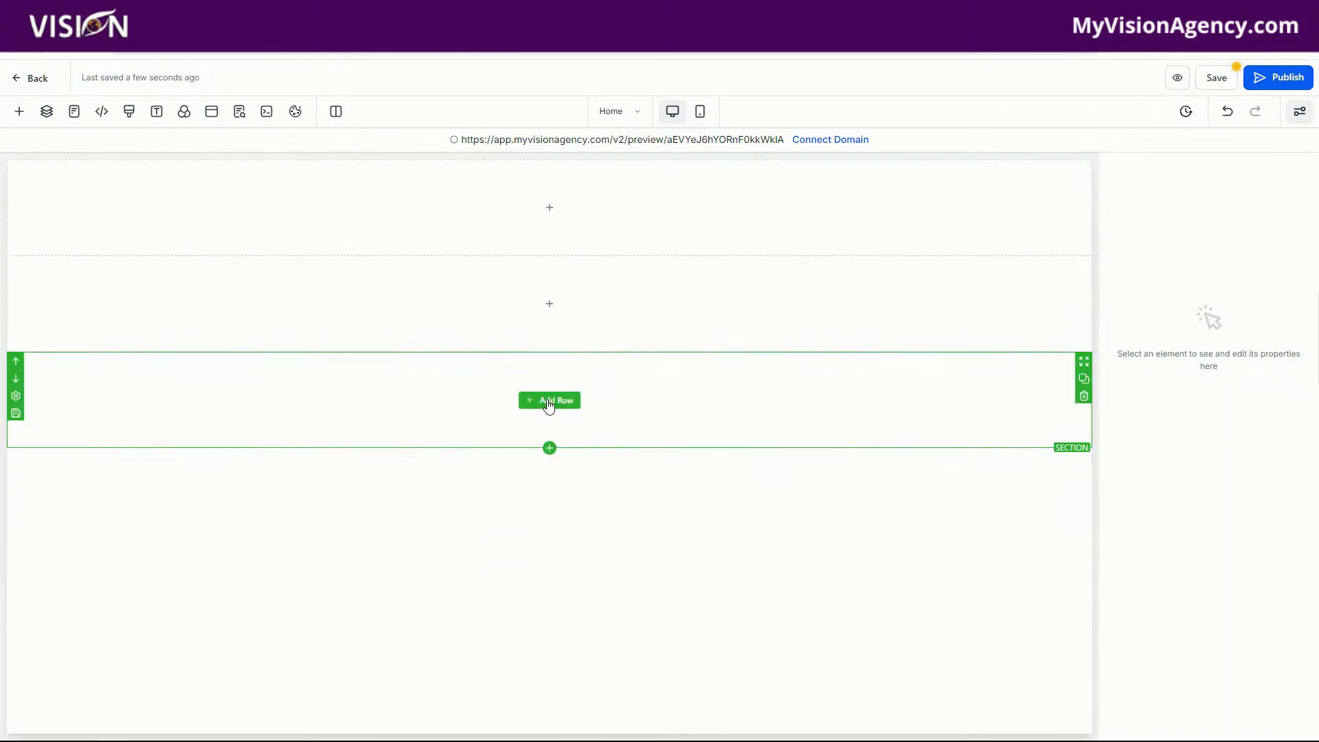
- Add a one-column row to the first section and place an image element in its column
left_click(547, 208)
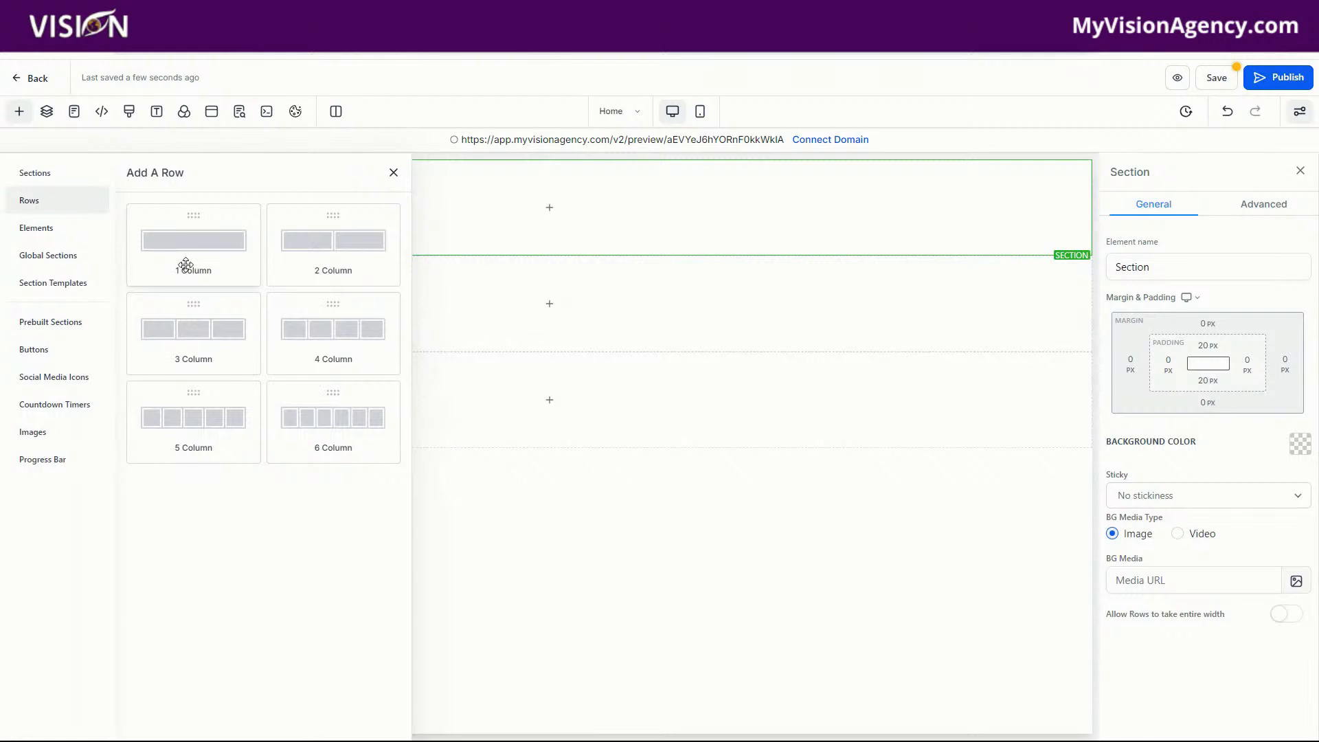
left_click_drag(182, 266, 605, 345)
left_click(548, 225)
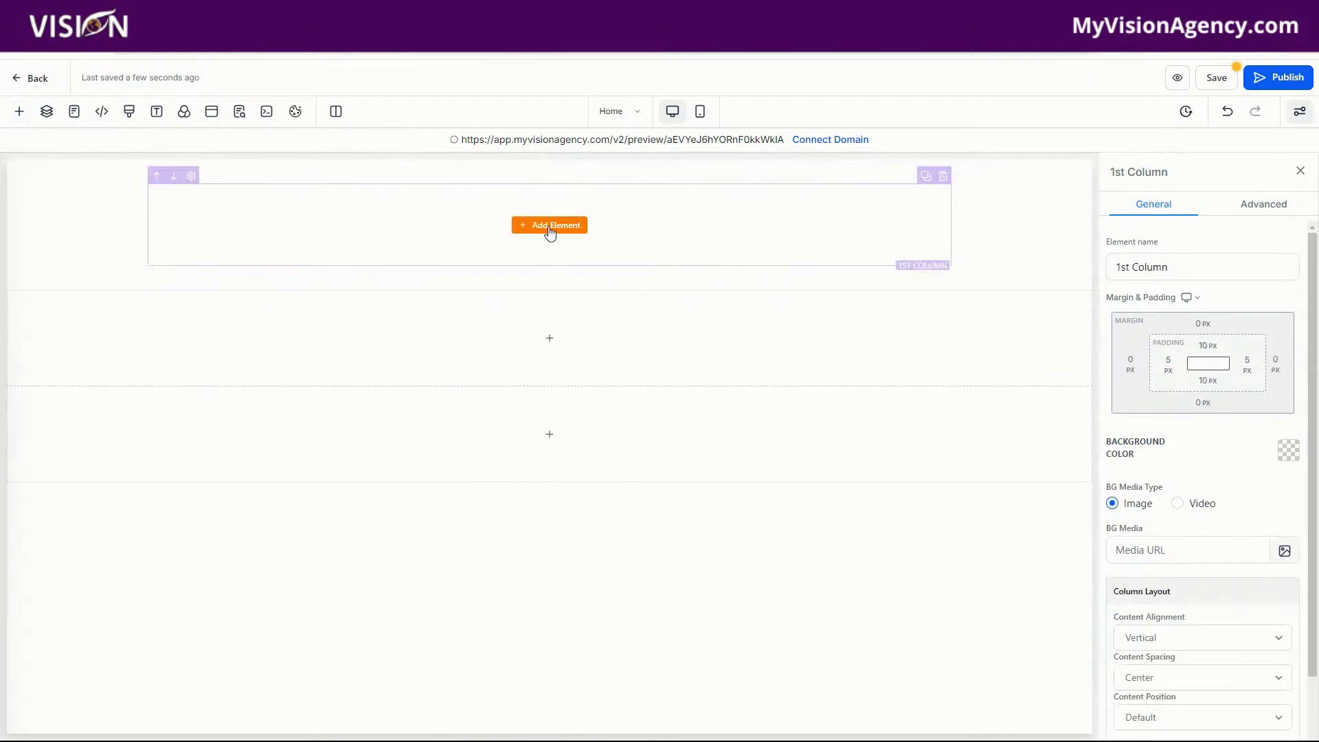
scroll(307, 522, "down", 3)
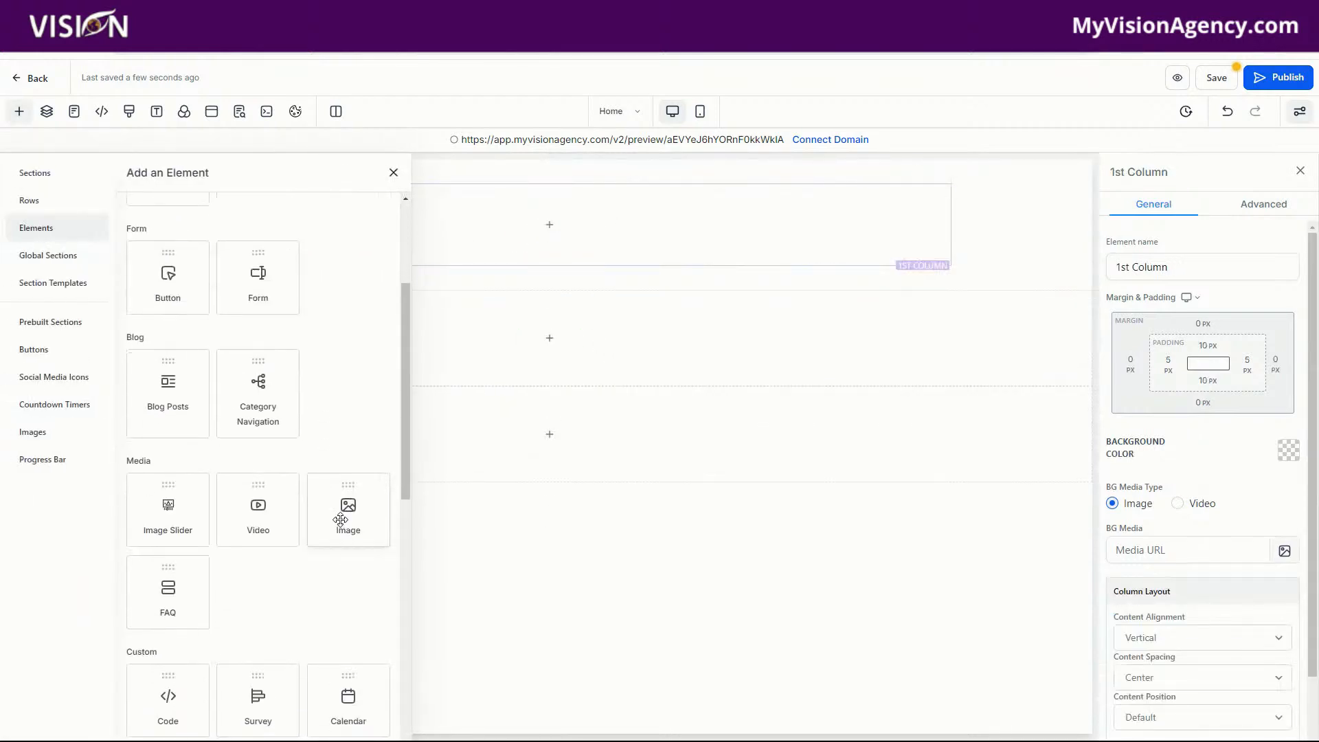
left_click_drag(344, 522, 543, 253)
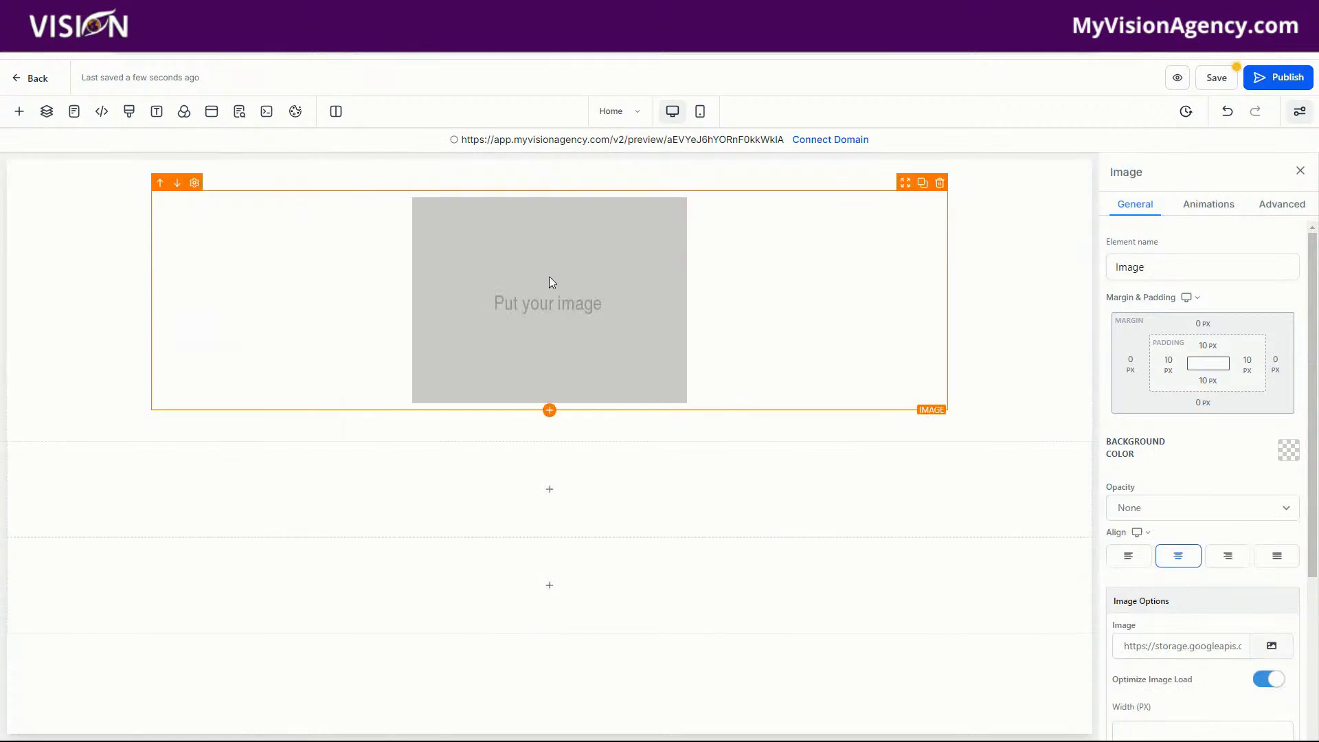
- Replace the placeholder image with the logo 66d8a183fe29b580c77f29c5.png from the Demo Brand folder in Brand Boards
left_click(1273, 648)
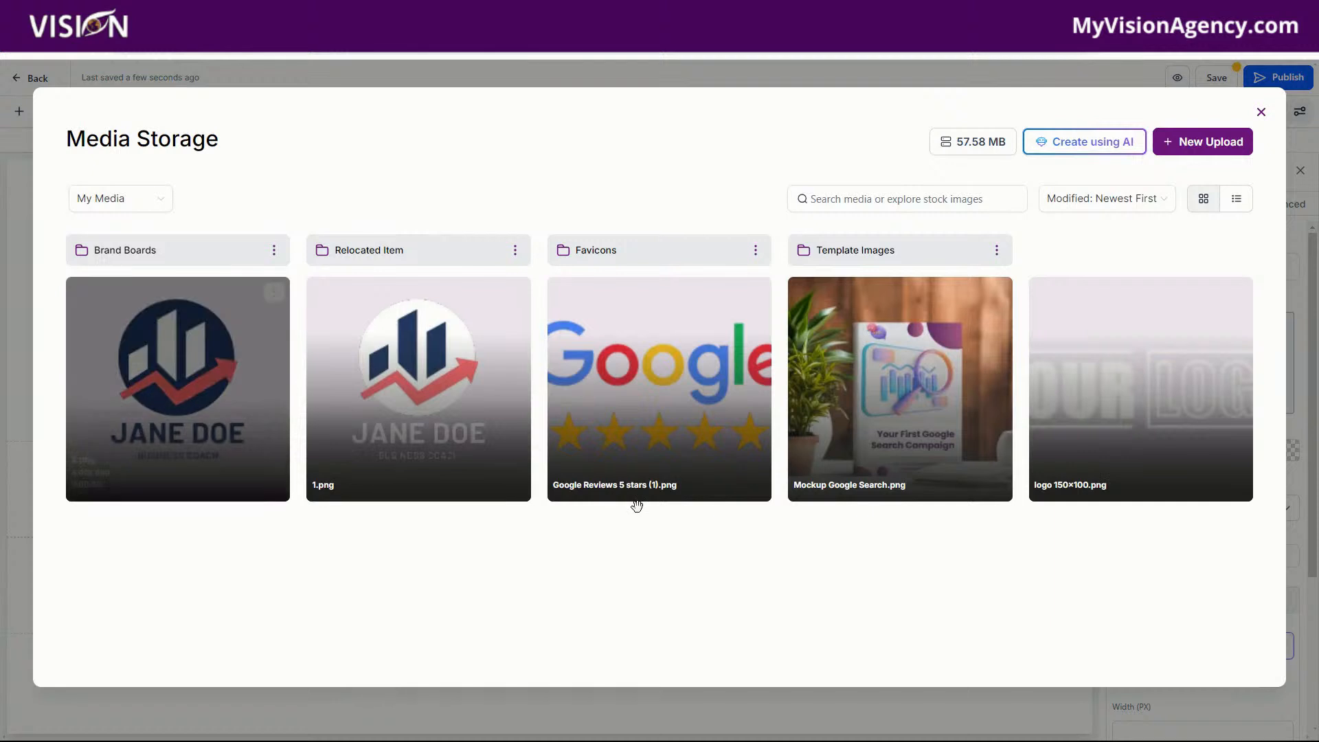
left_click(166, 254)
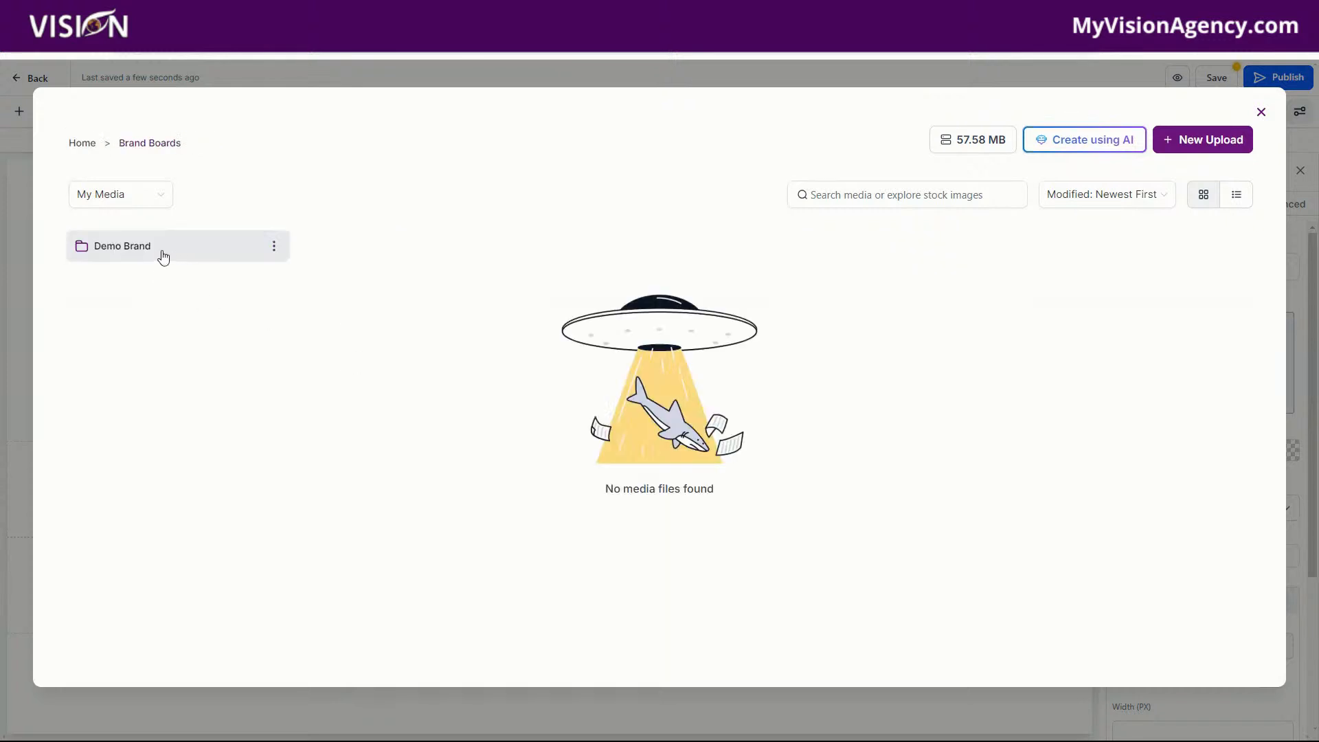
left_click(159, 256)
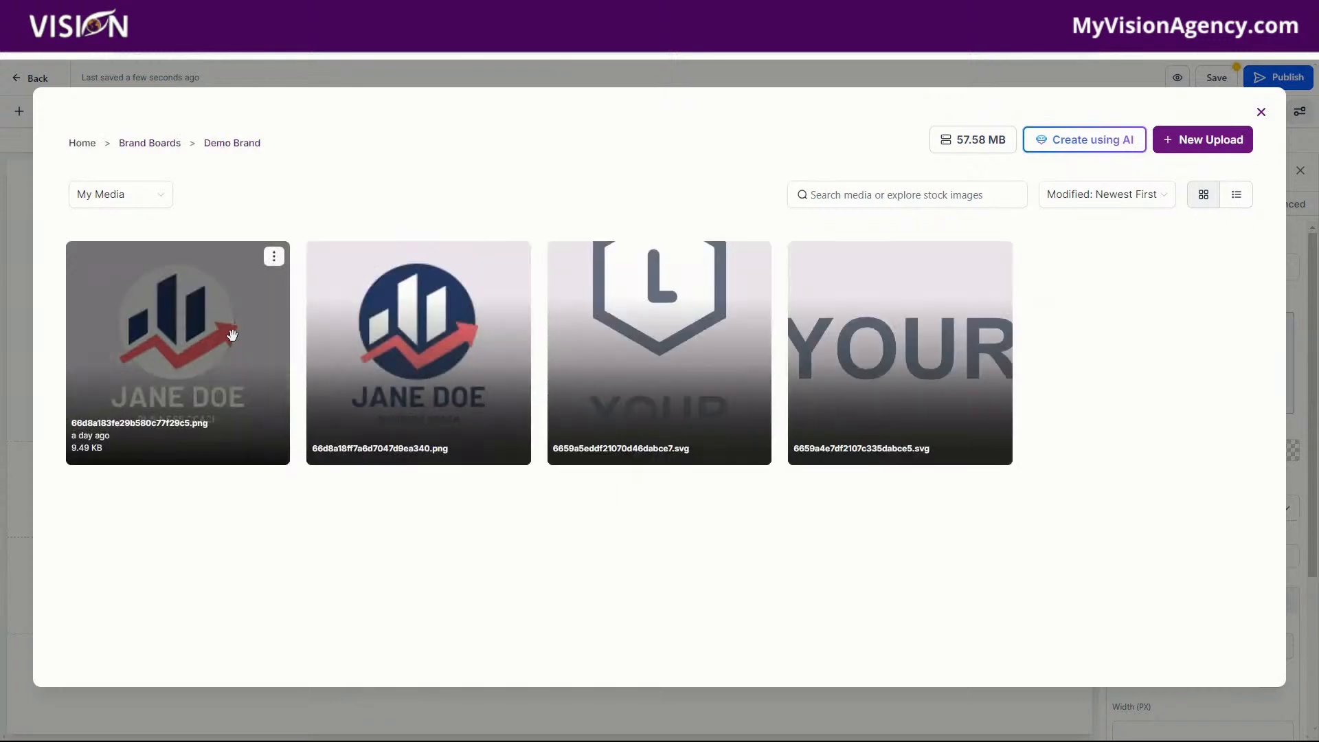
left_click(191, 335)
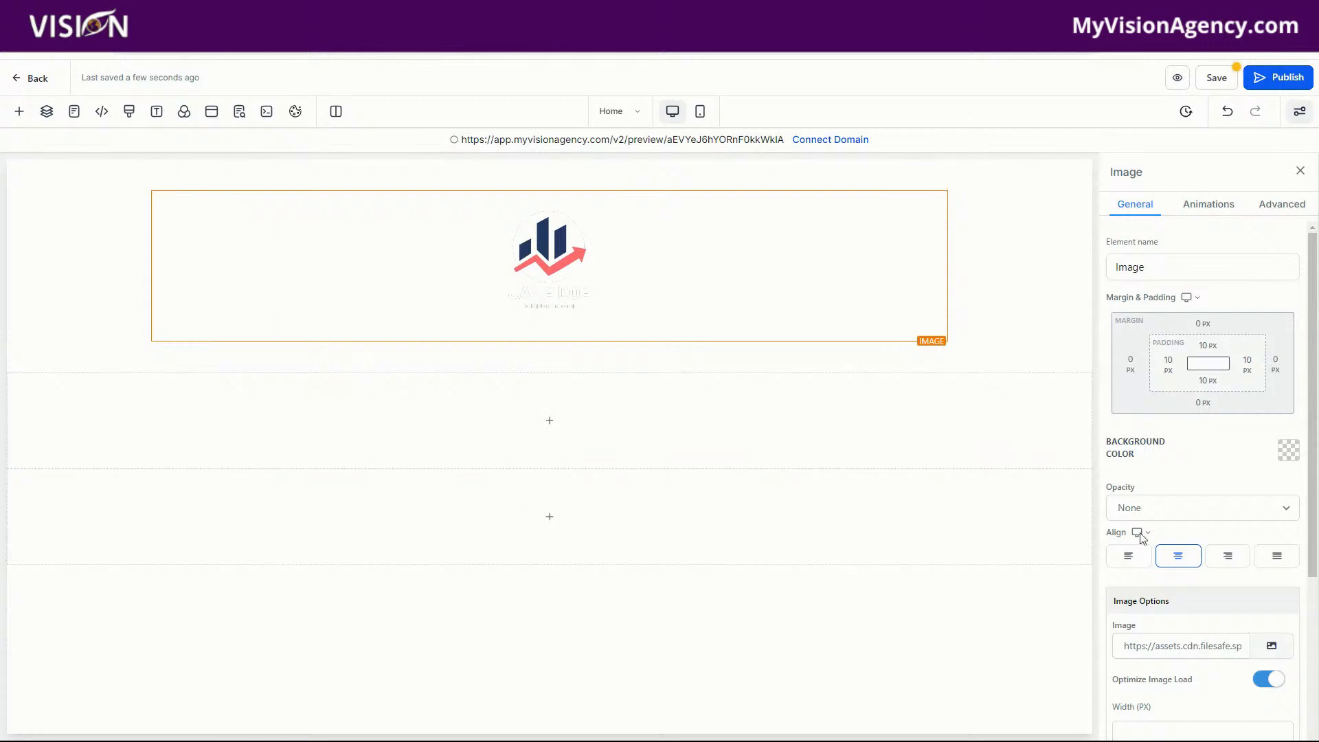
- Set the background of the first and third sections to the navy brand color
left_click(985, 248)
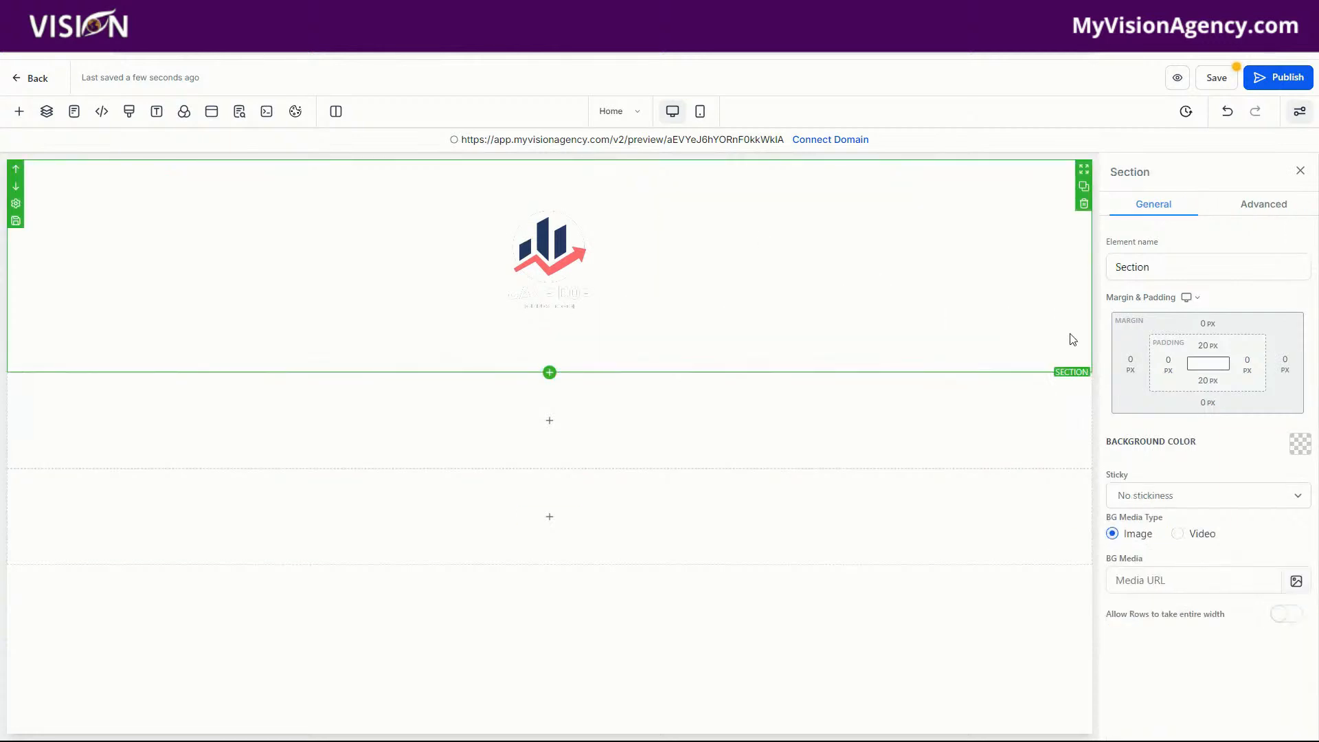
left_click(1300, 443)
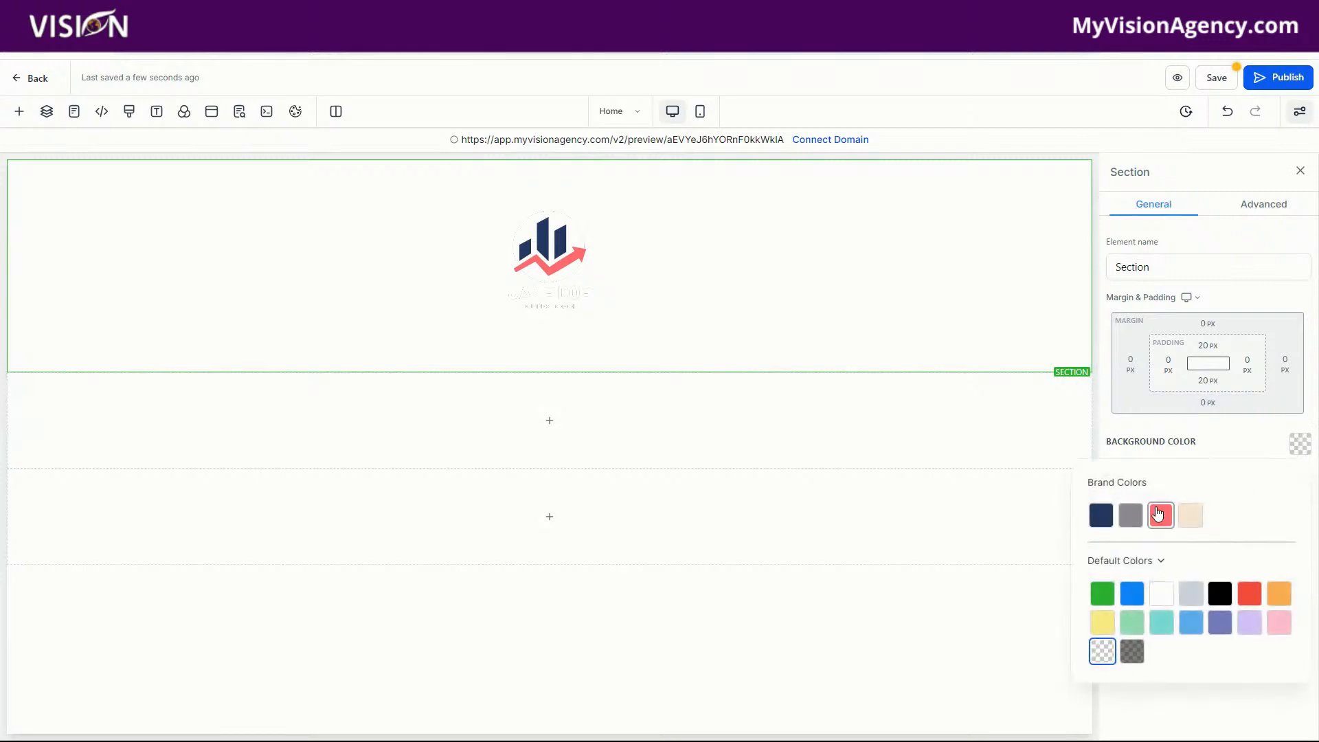
left_click(1100, 515)
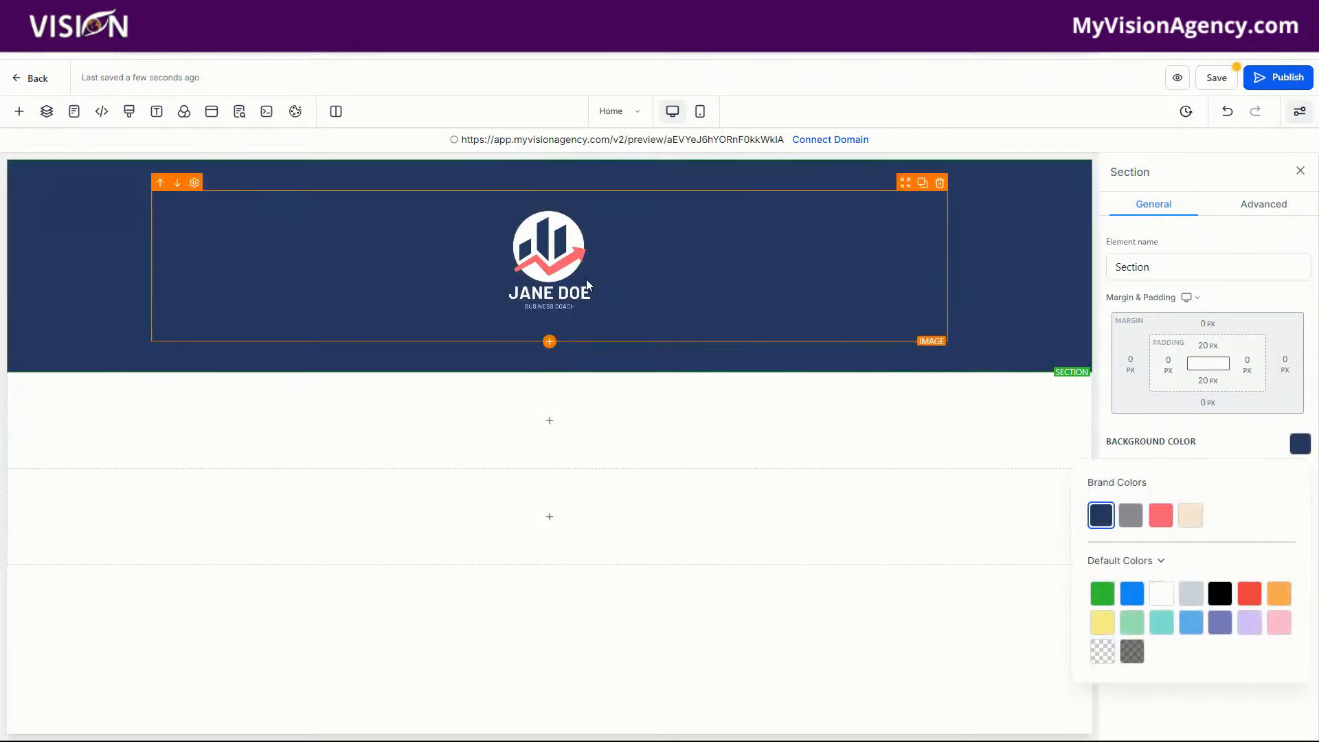
left_click(924, 534)
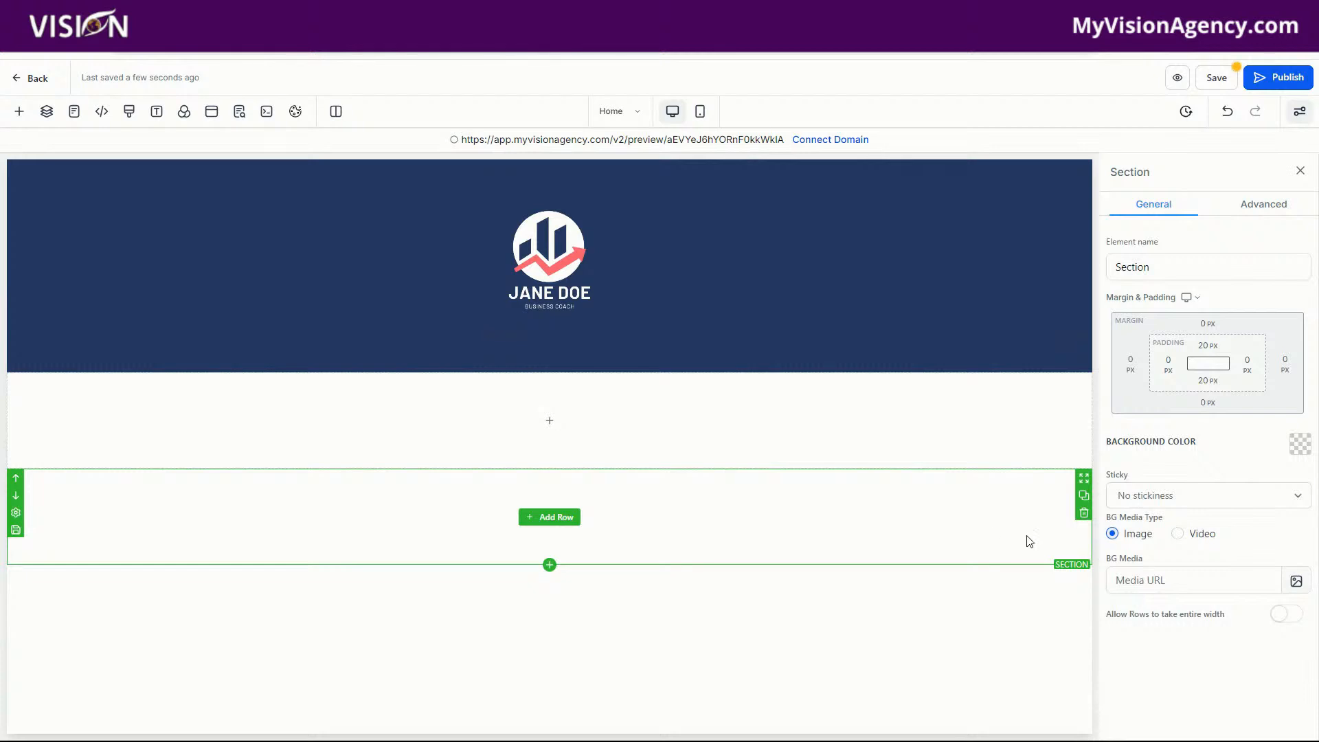
left_click(1300, 444)
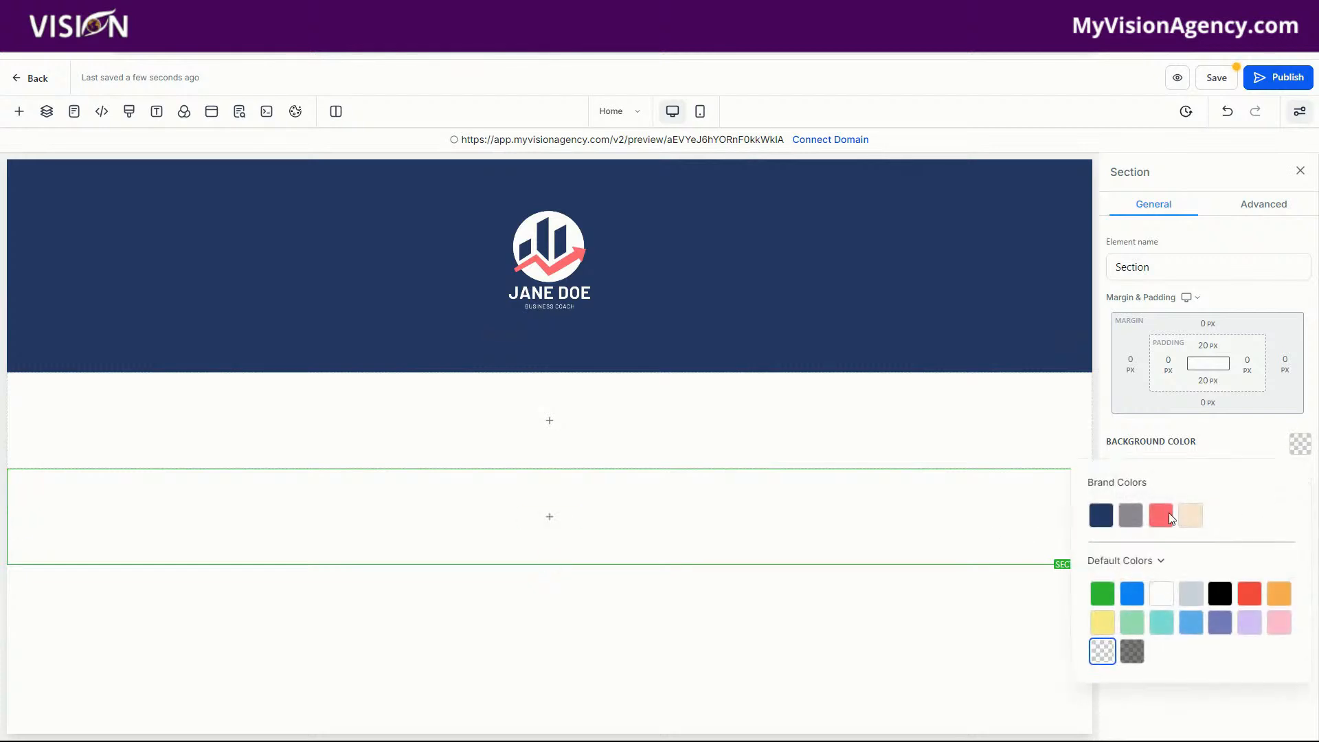
left_click(1101, 517)
- Add a one-column row to the third section and place a sub headline element in its column
left_click(558, 517)
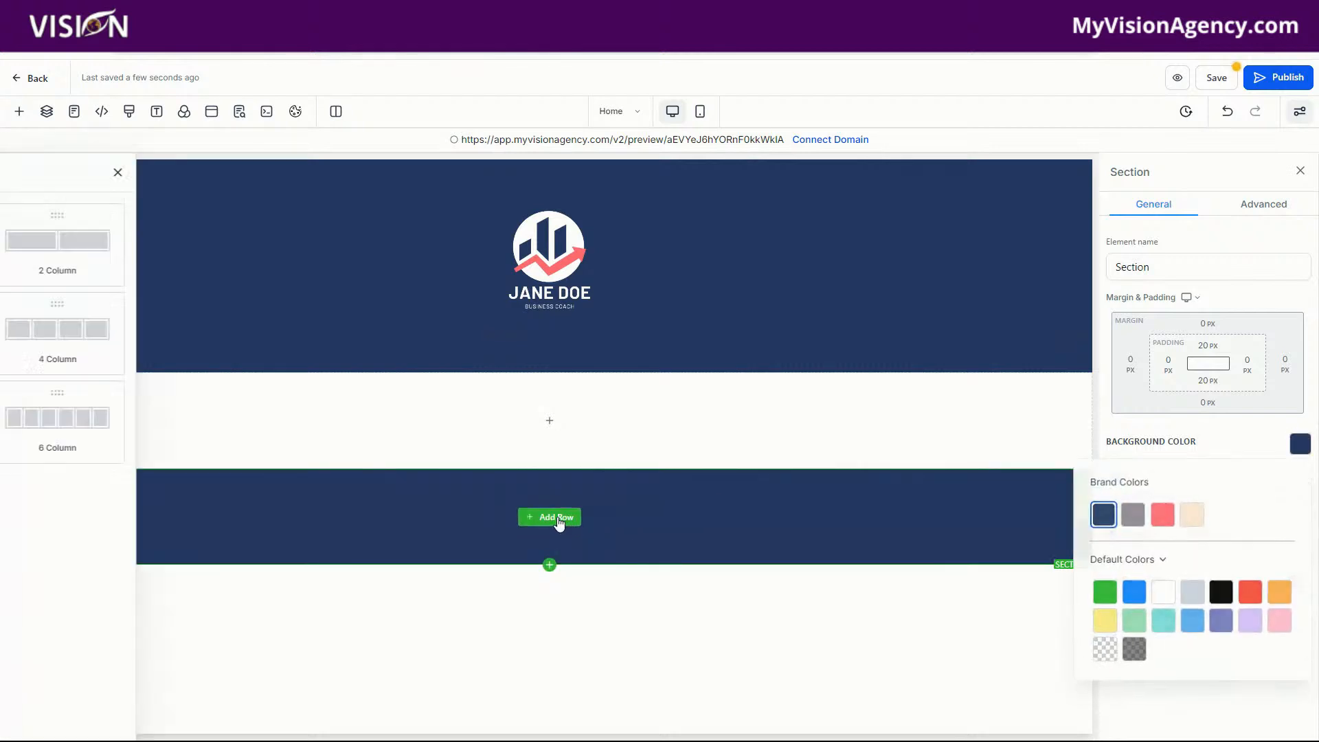
left_click_drag(191, 268, 580, 586)
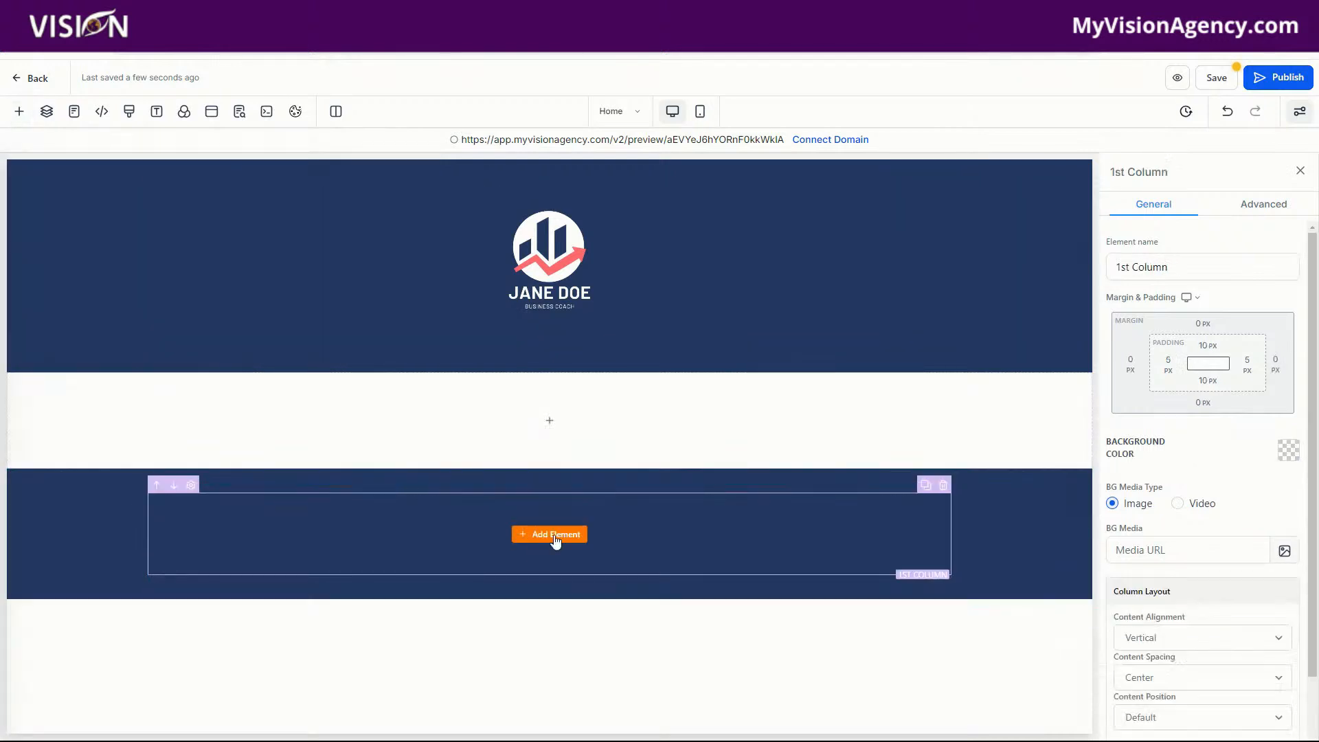
left_click(554, 536)
left_click_drag(264, 306, 642, 621)
- Change the text color of the footer sub headline to white
left_click_drag(409, 510, 677, 524)
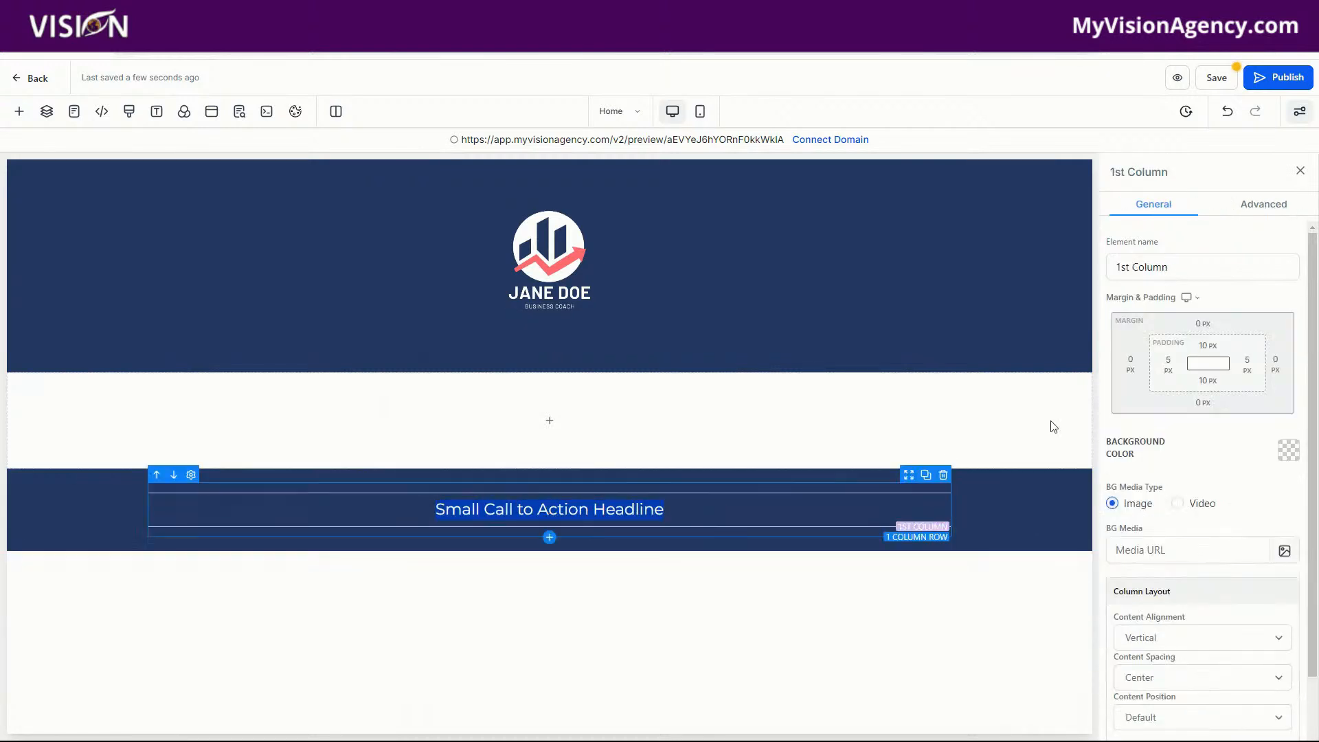
left_click(661, 499)
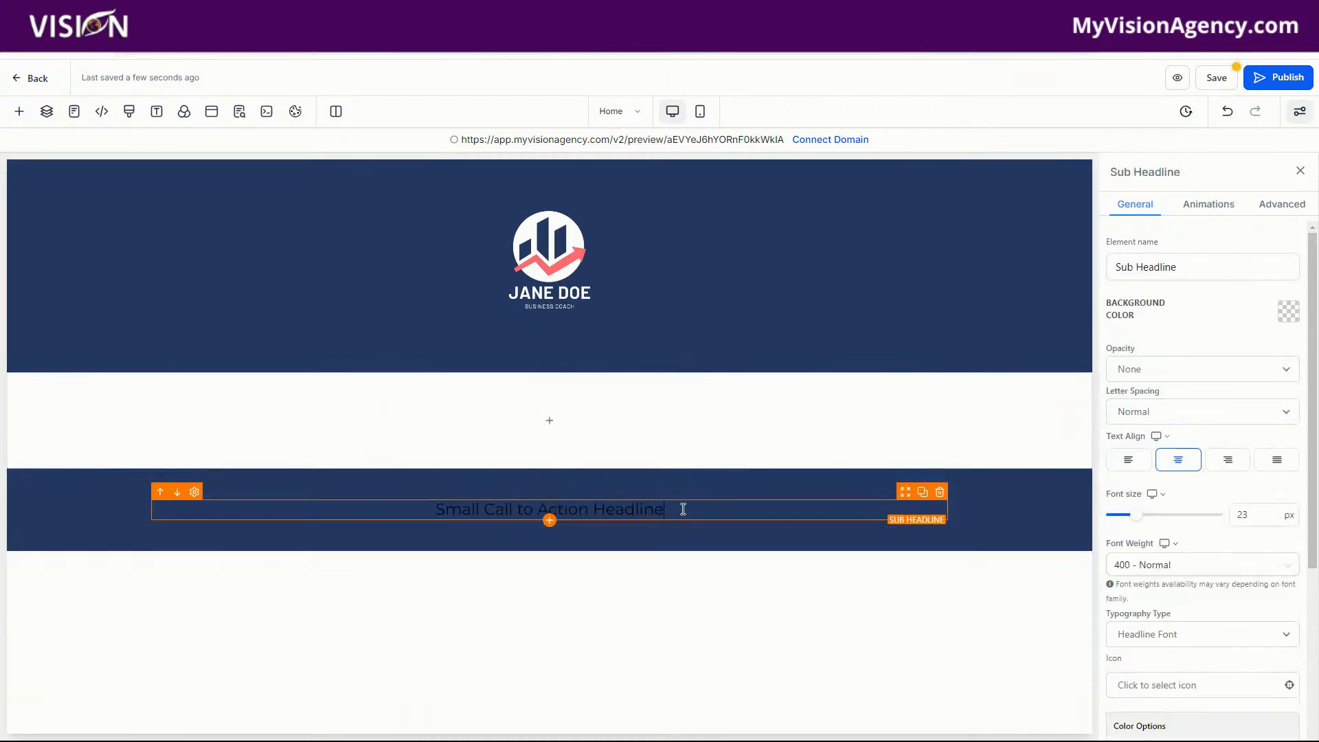
left_click_drag(663, 509, 433, 506)
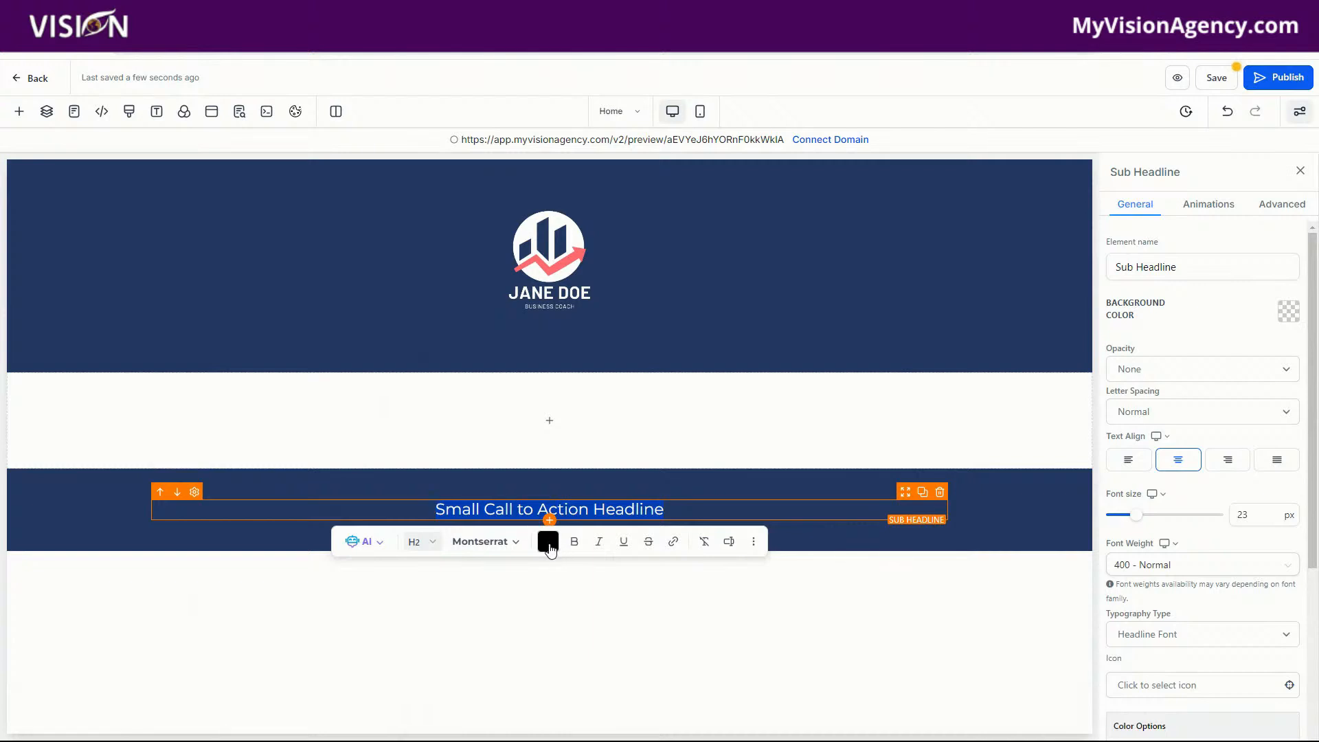
left_click(560, 547)
left_click(627, 437)
left_click(834, 512)
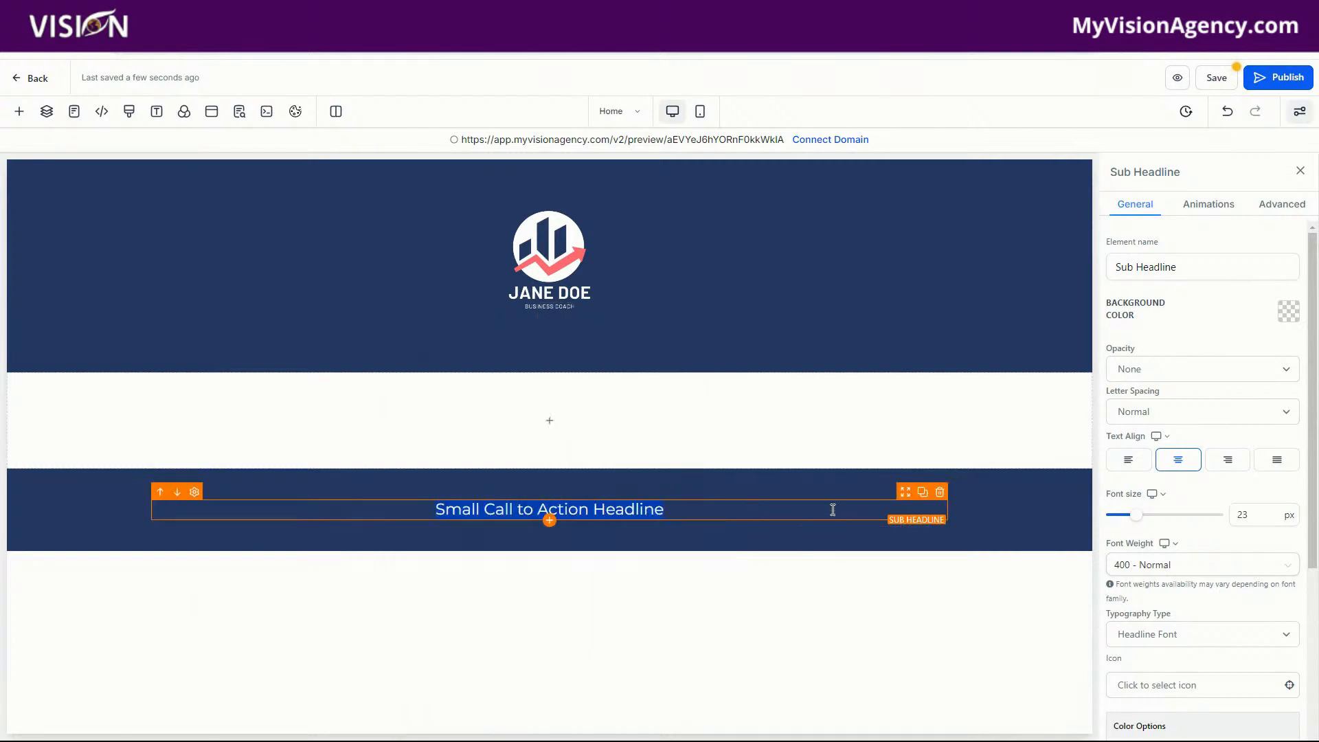
- Replace the sub headline text with "Copyrighted" followed by the current-year custom value {{right_now.year}}
left_click_drag(734, 508, 438, 508)
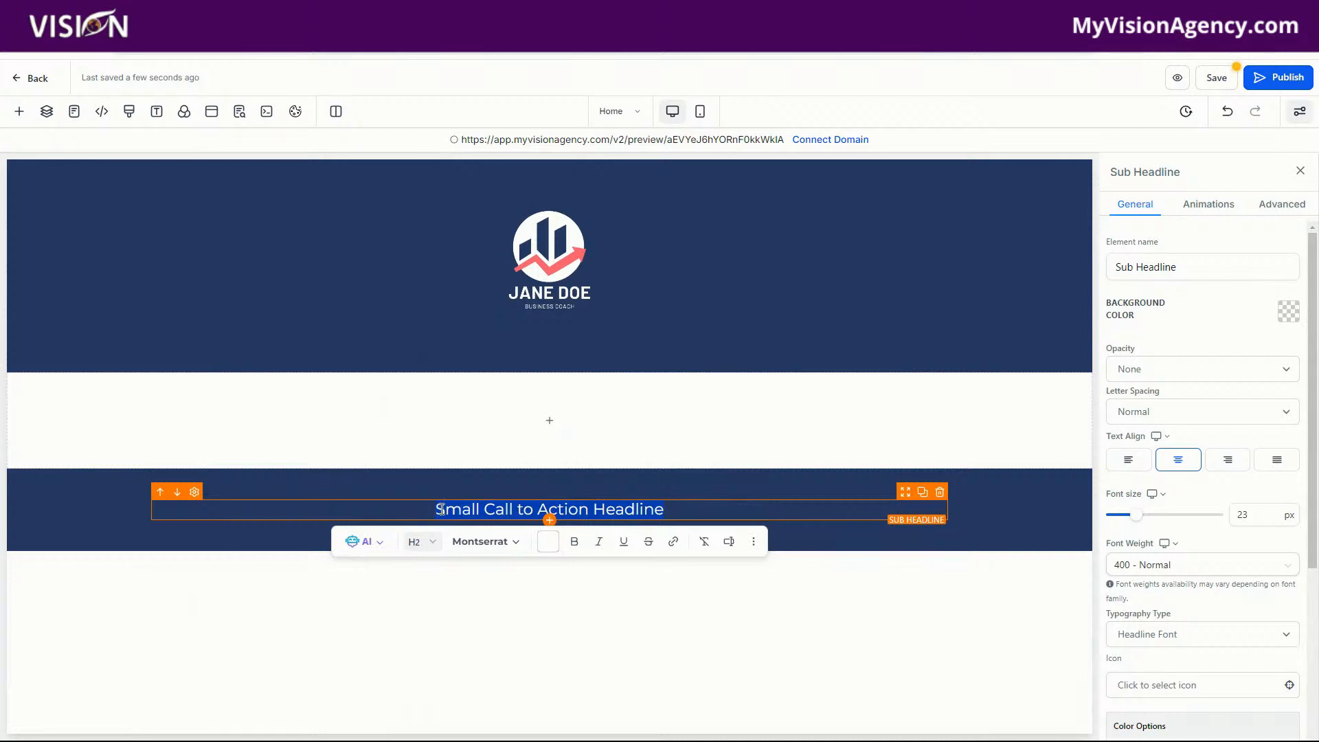
key("BackSpace")
type("Cop")
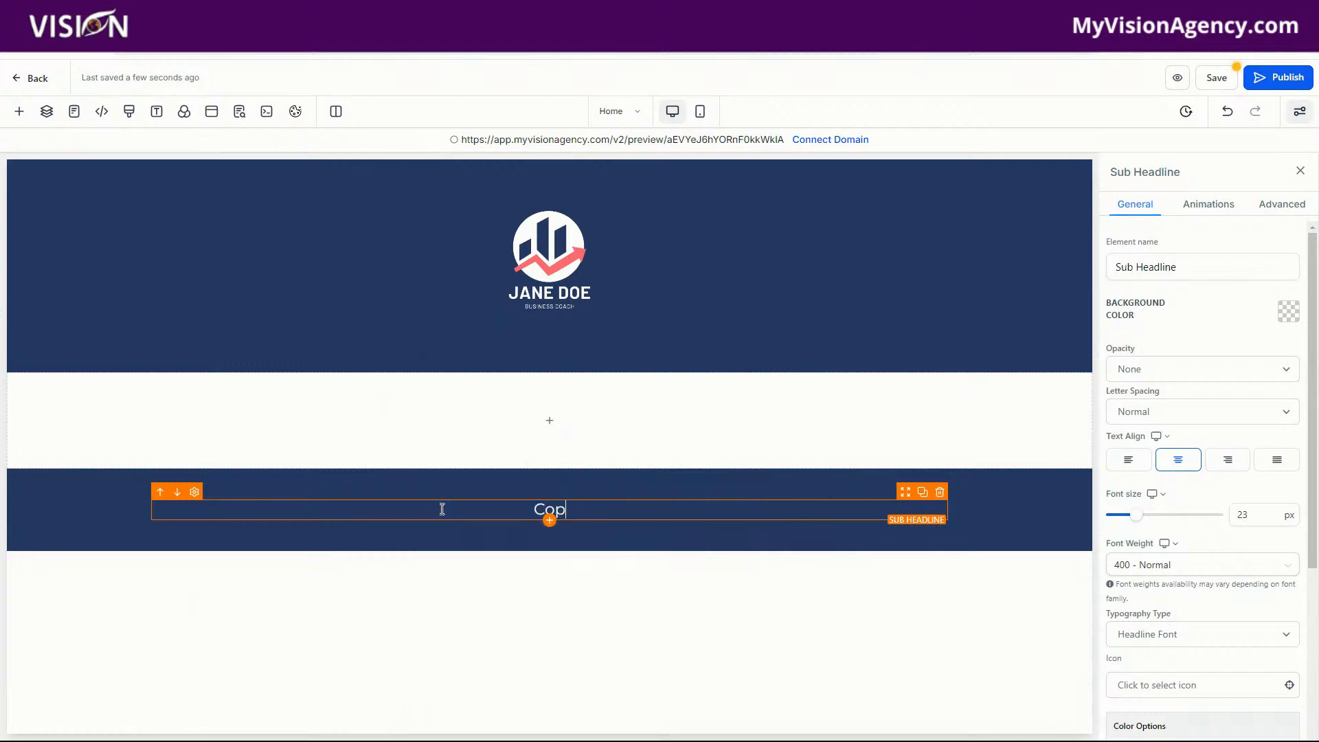
type("yrighted {")
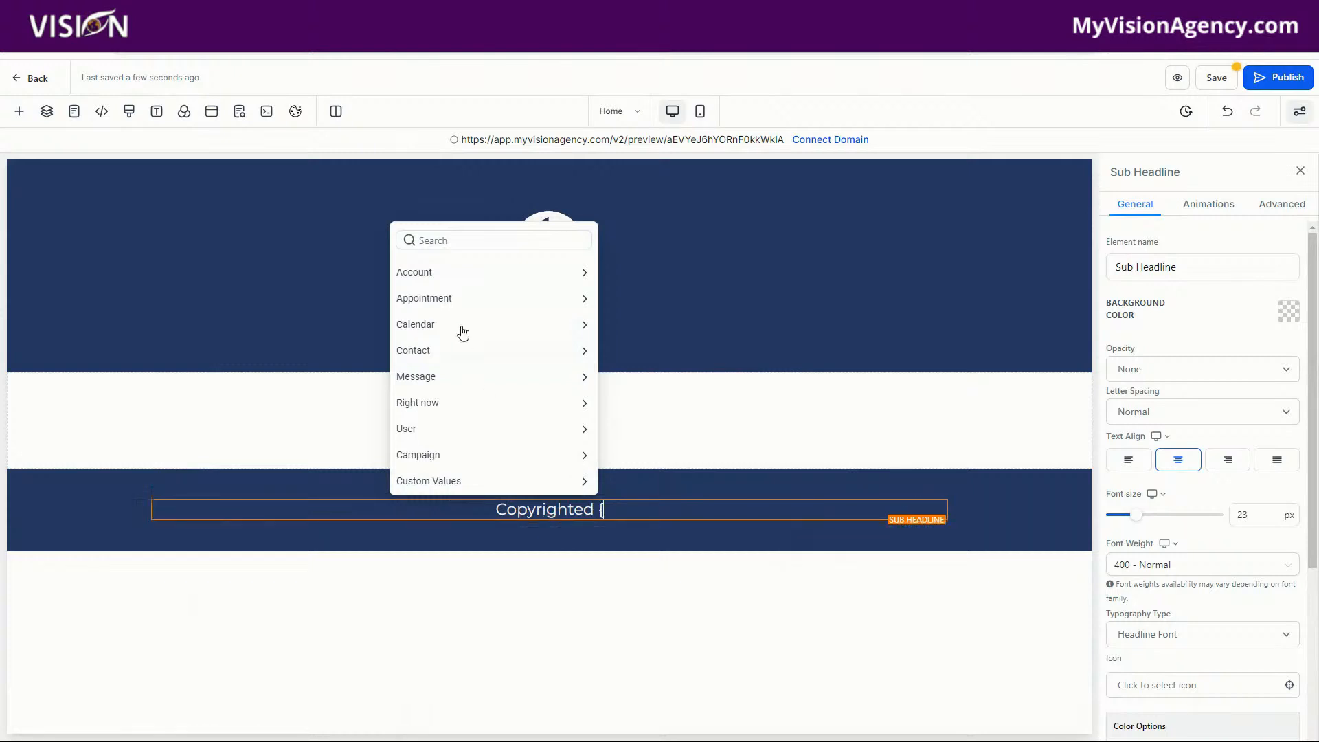
left_click(419, 405)
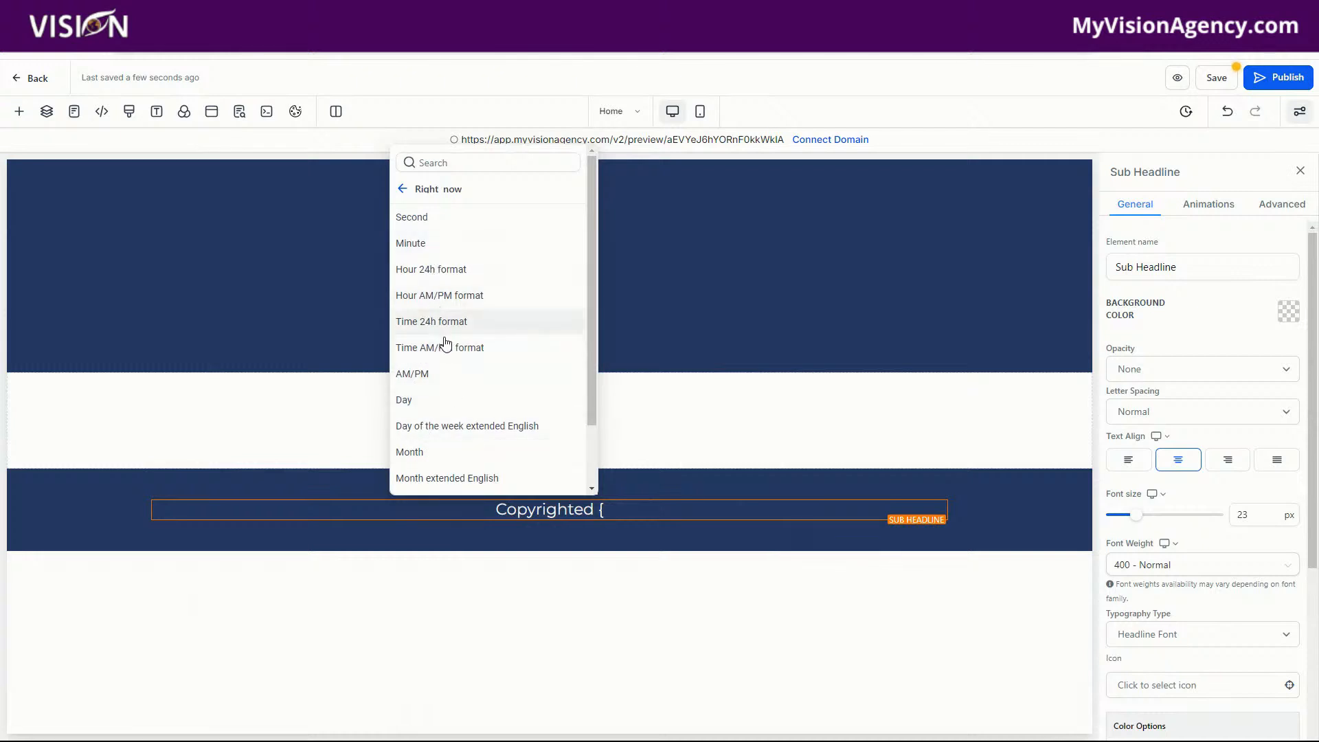
scroll(461, 385, "down", 1)
left_click(419, 429)
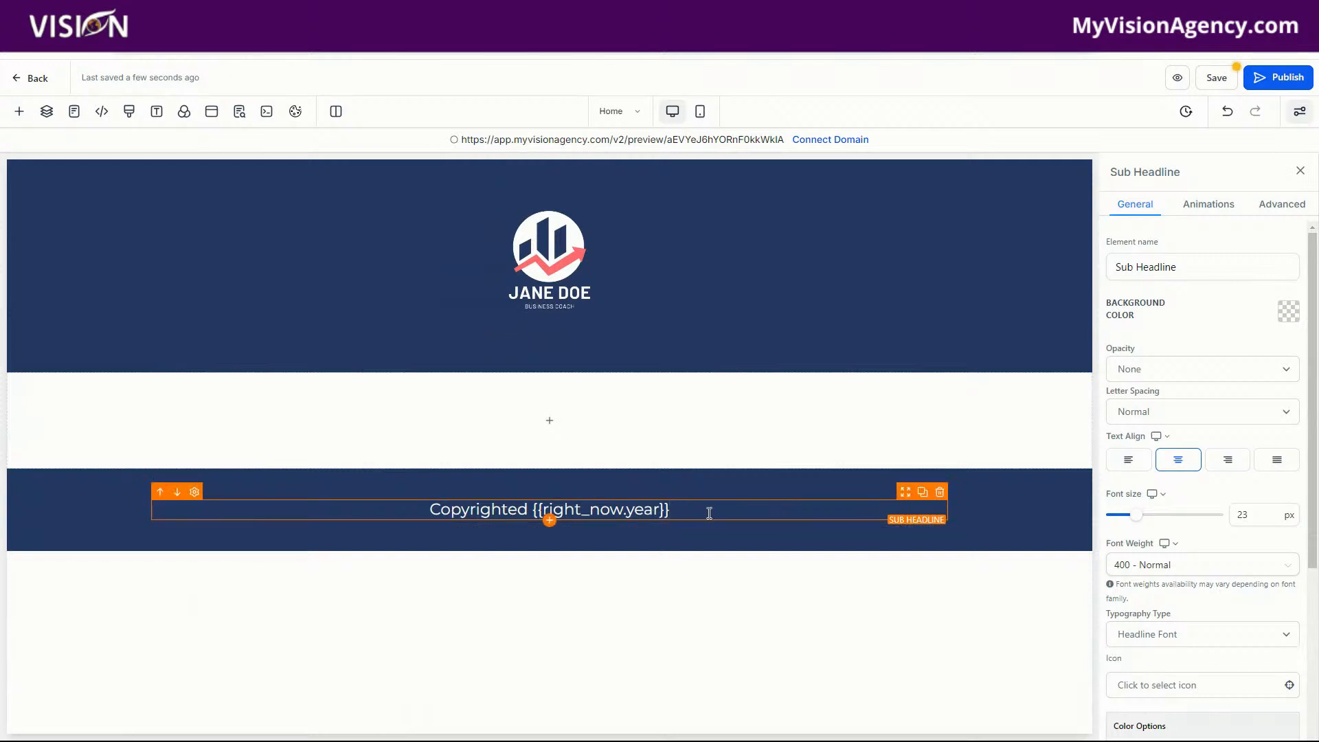
- Duplicate the copyright line and change the copy's text to "Managed by {{location.name}}" using the account name value
left_click(923, 493)
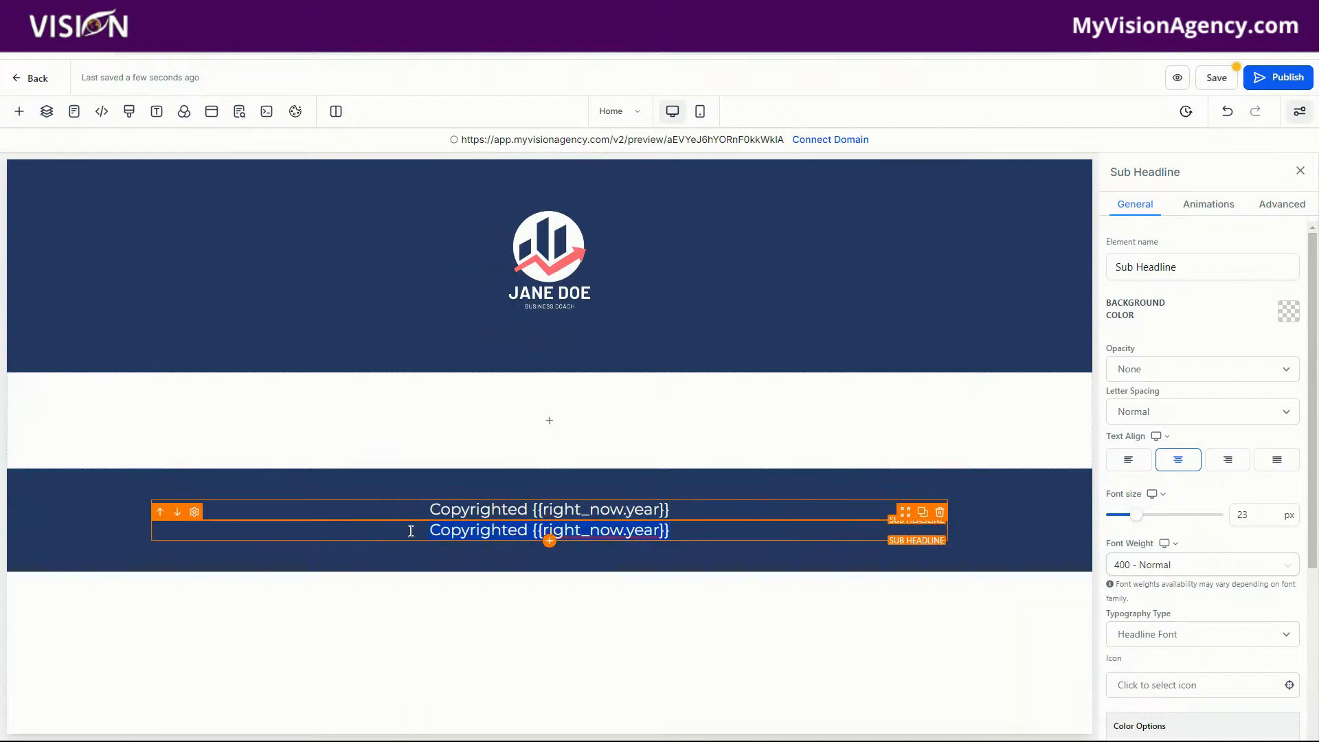
key("BackSpace")
type("Managed")
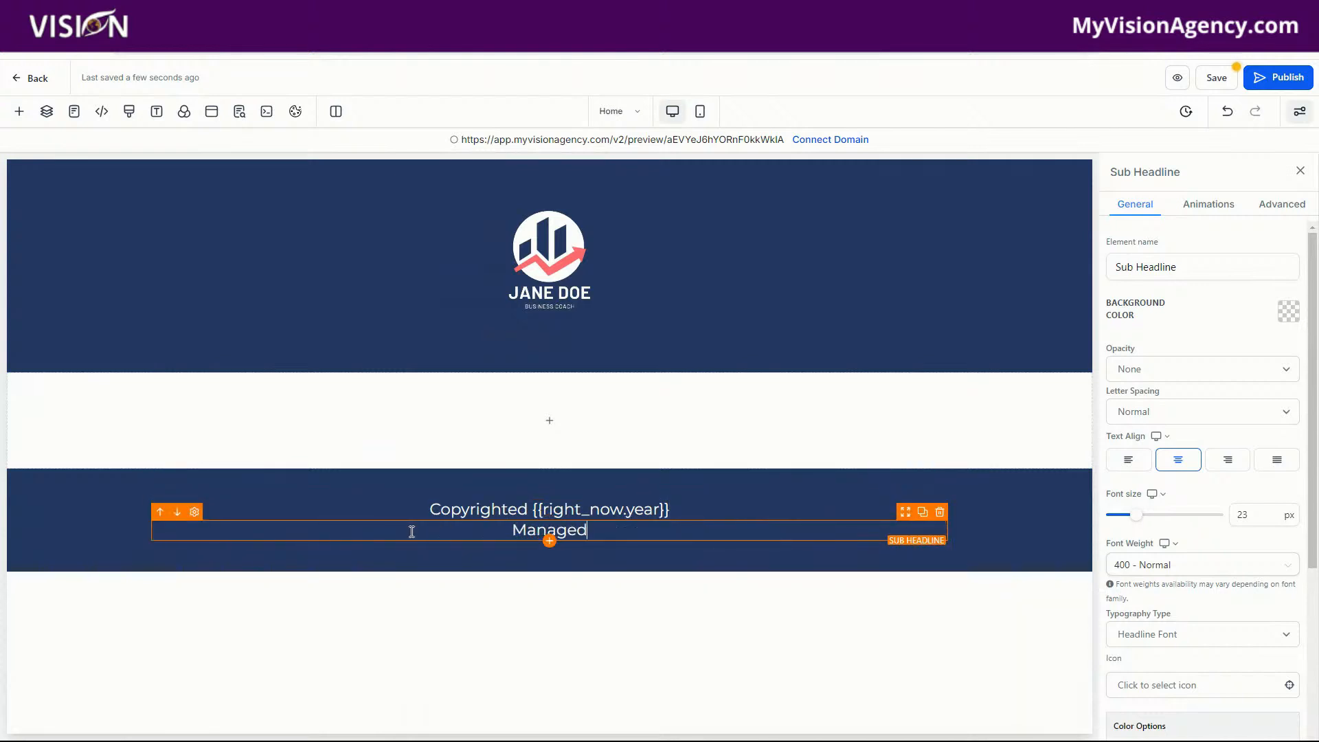
type(" by {")
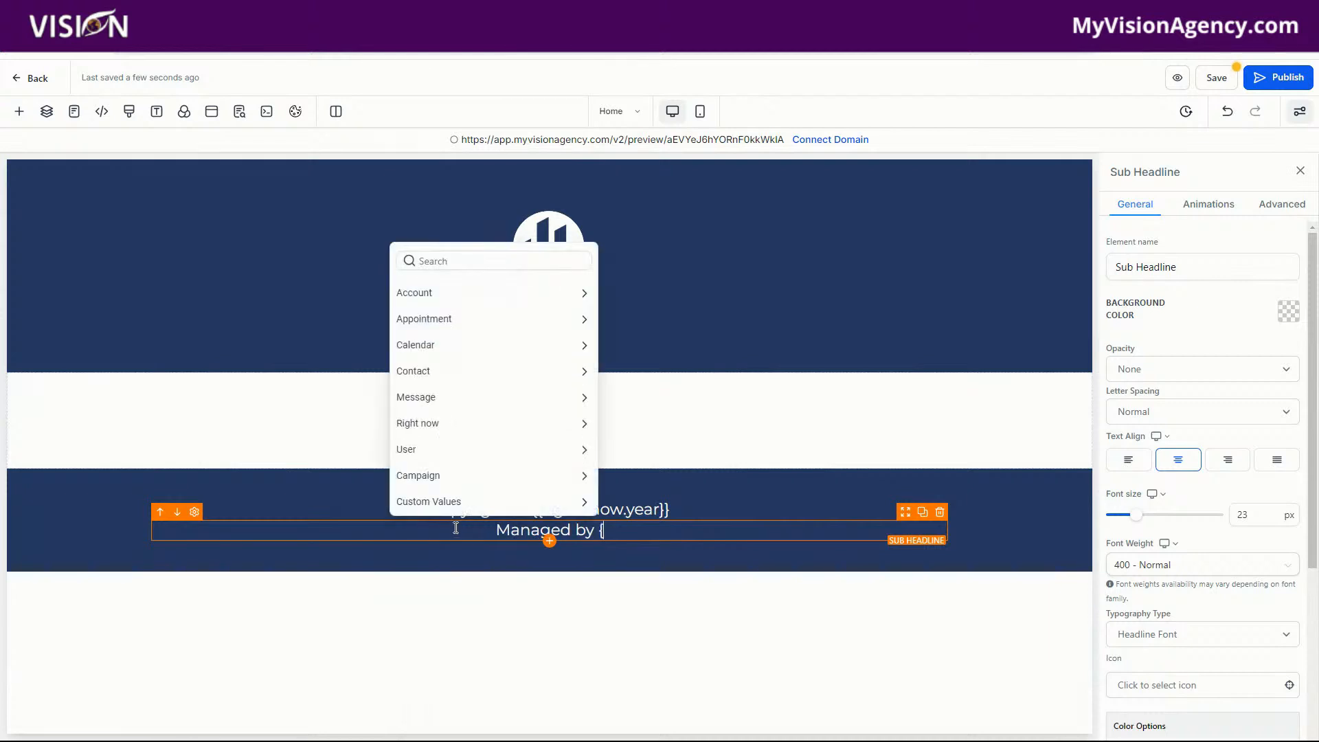
left_click(441, 294)
left_click(440, 240)
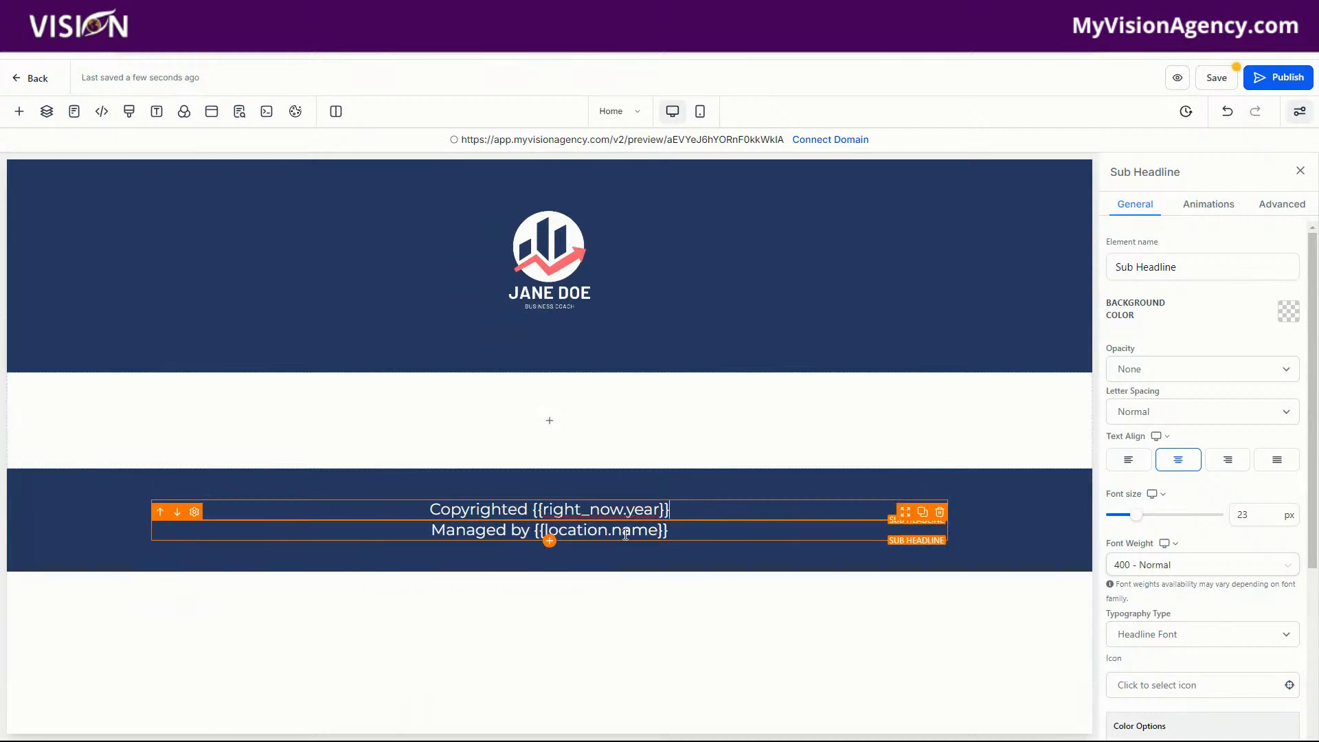
- Set the font size of both footer sub headlines to 17 px
left_click(700, 532)
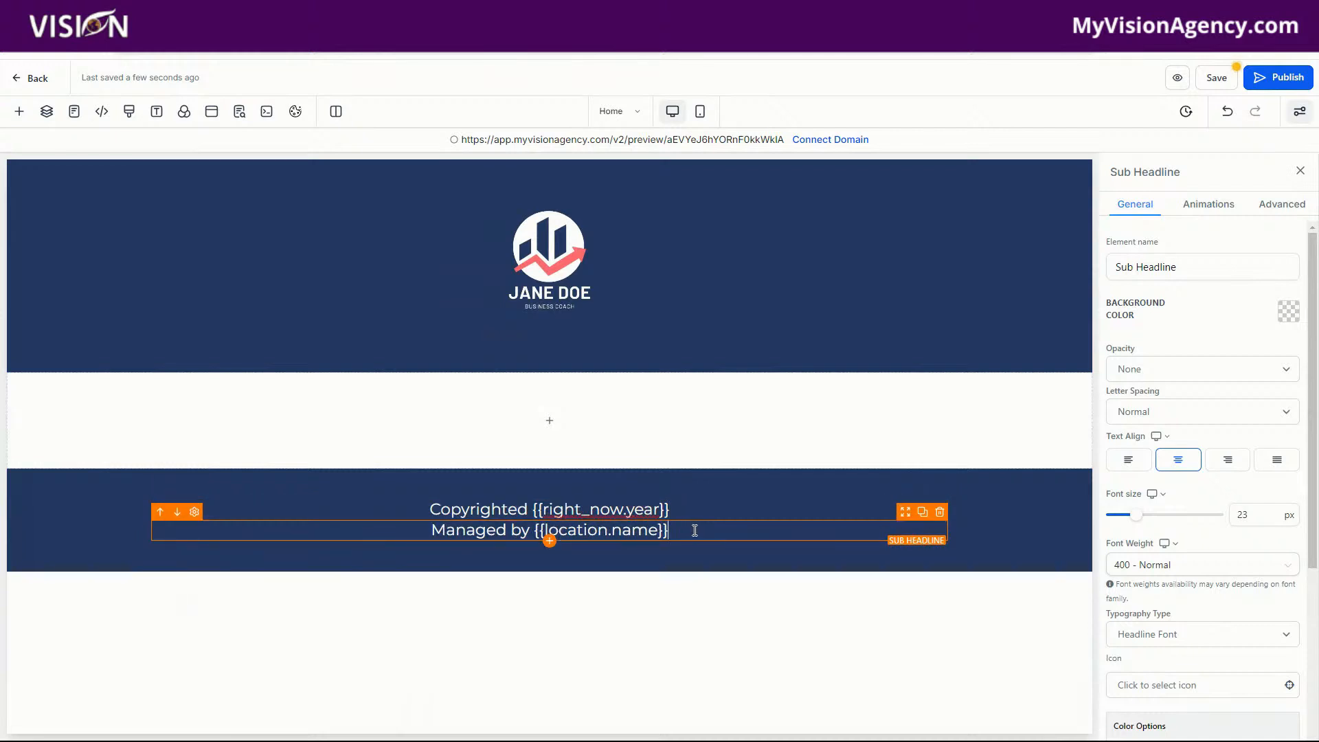
left_click(1267, 521)
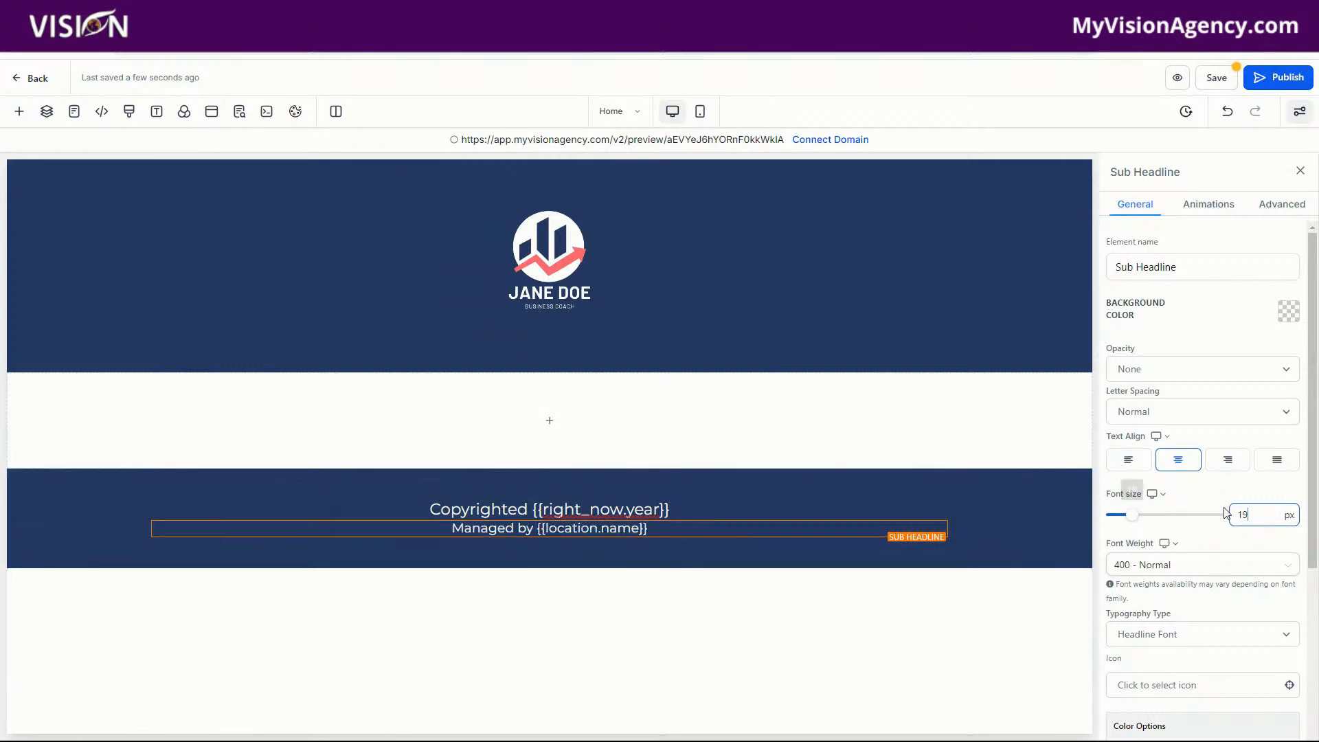
key("Down")
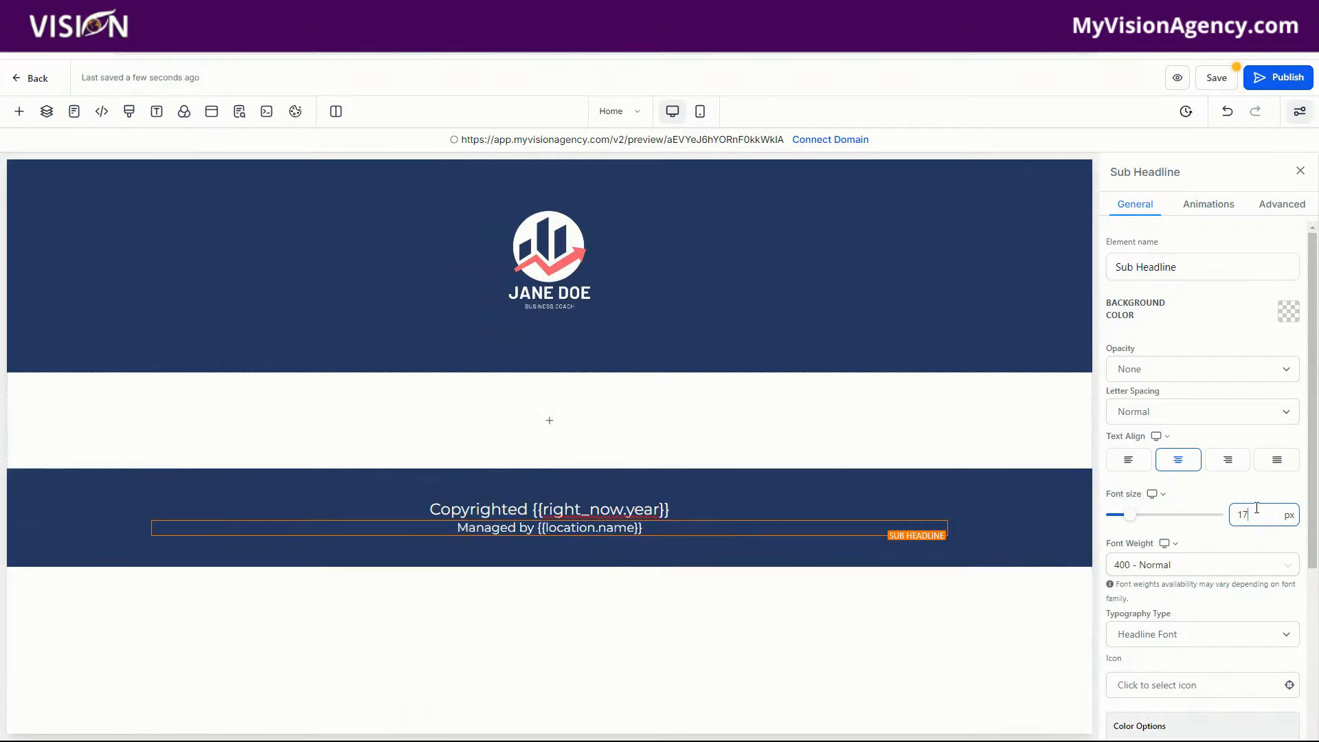
left_click(747, 508)
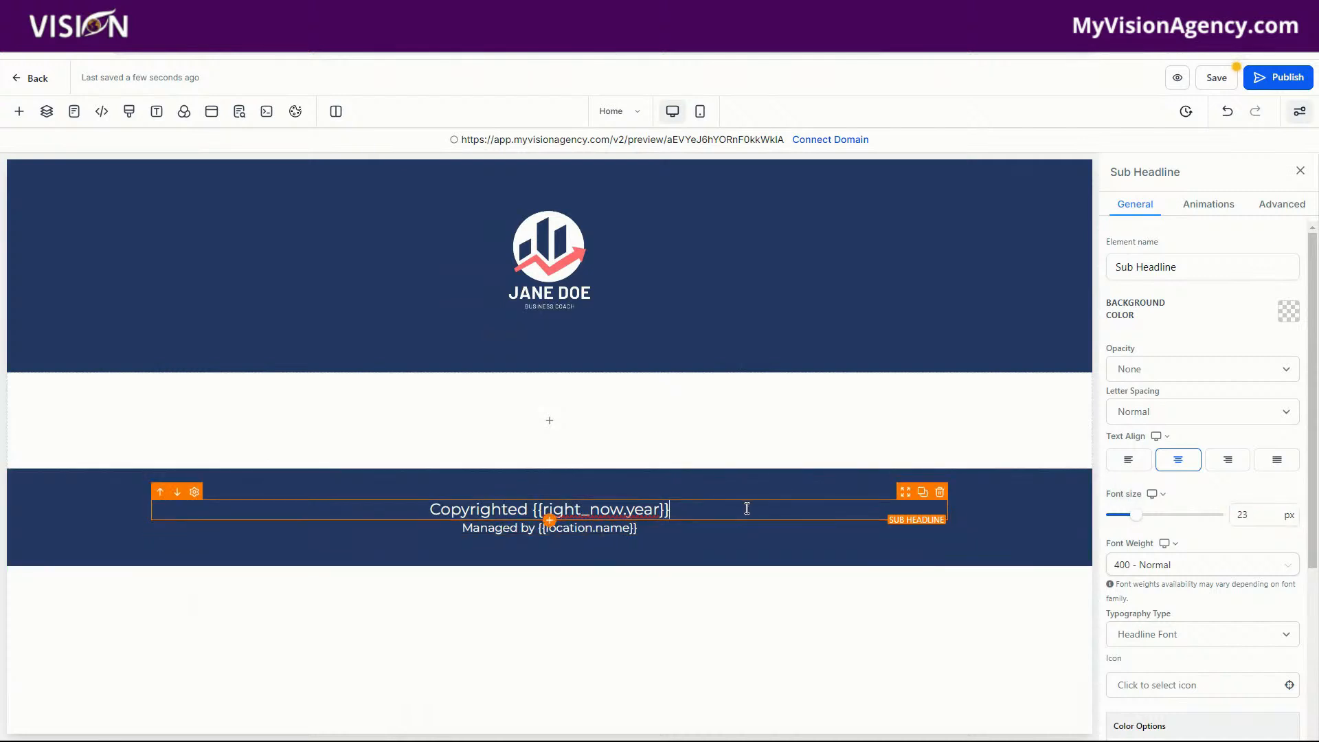
left_click(1253, 513)
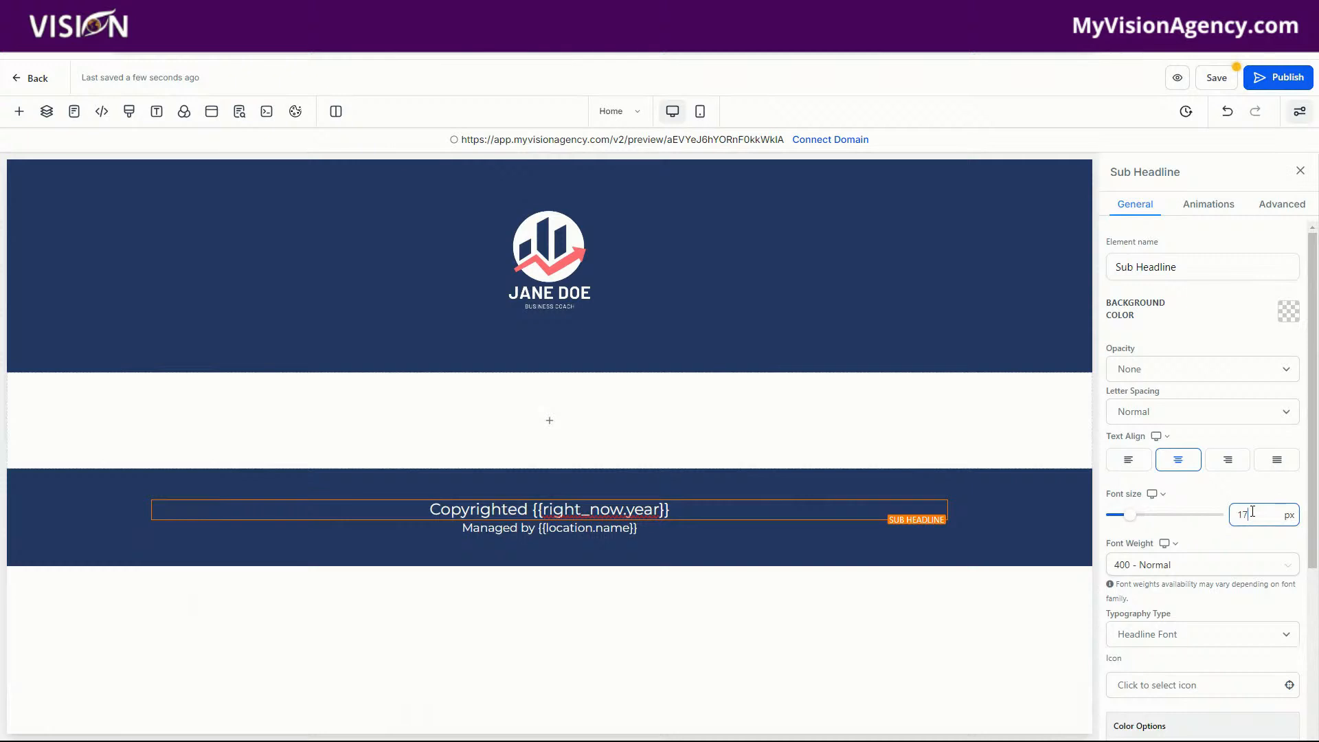
type("17")
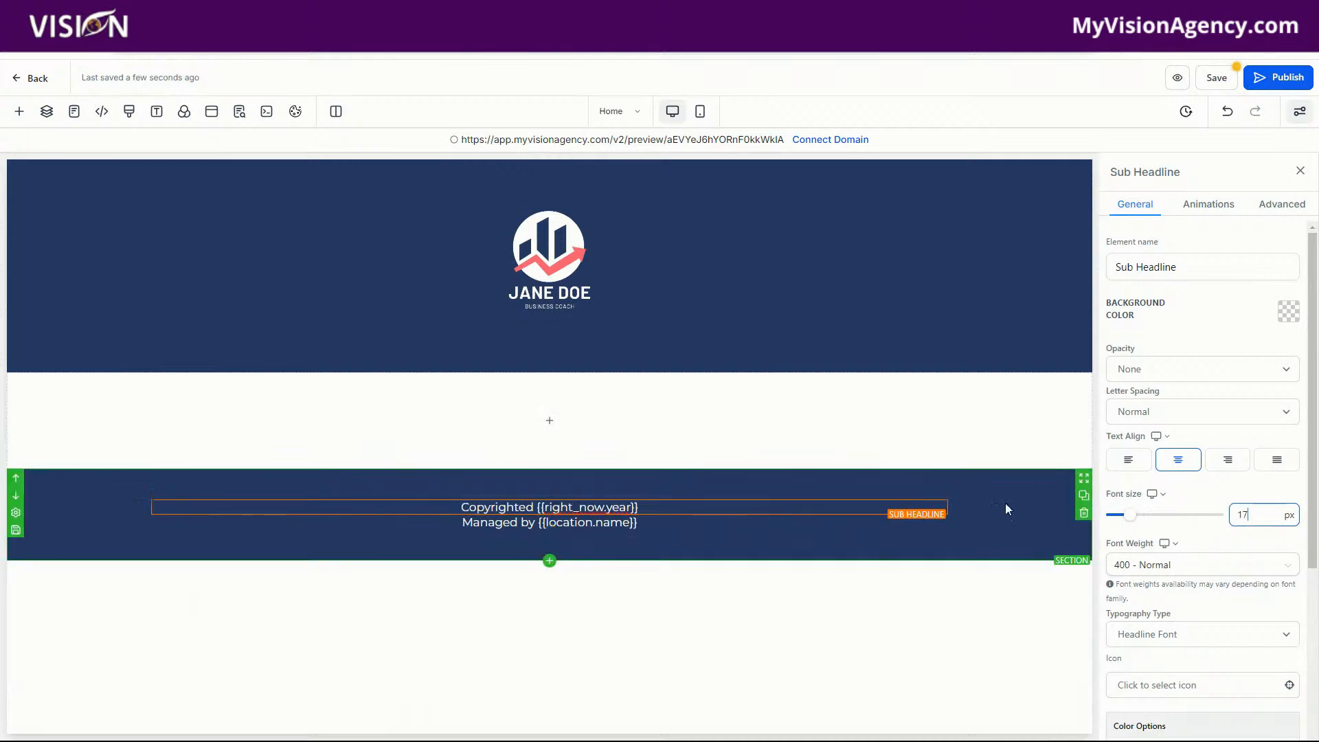
- Set the width of the header logo image to 100 px
left_click(722, 236)
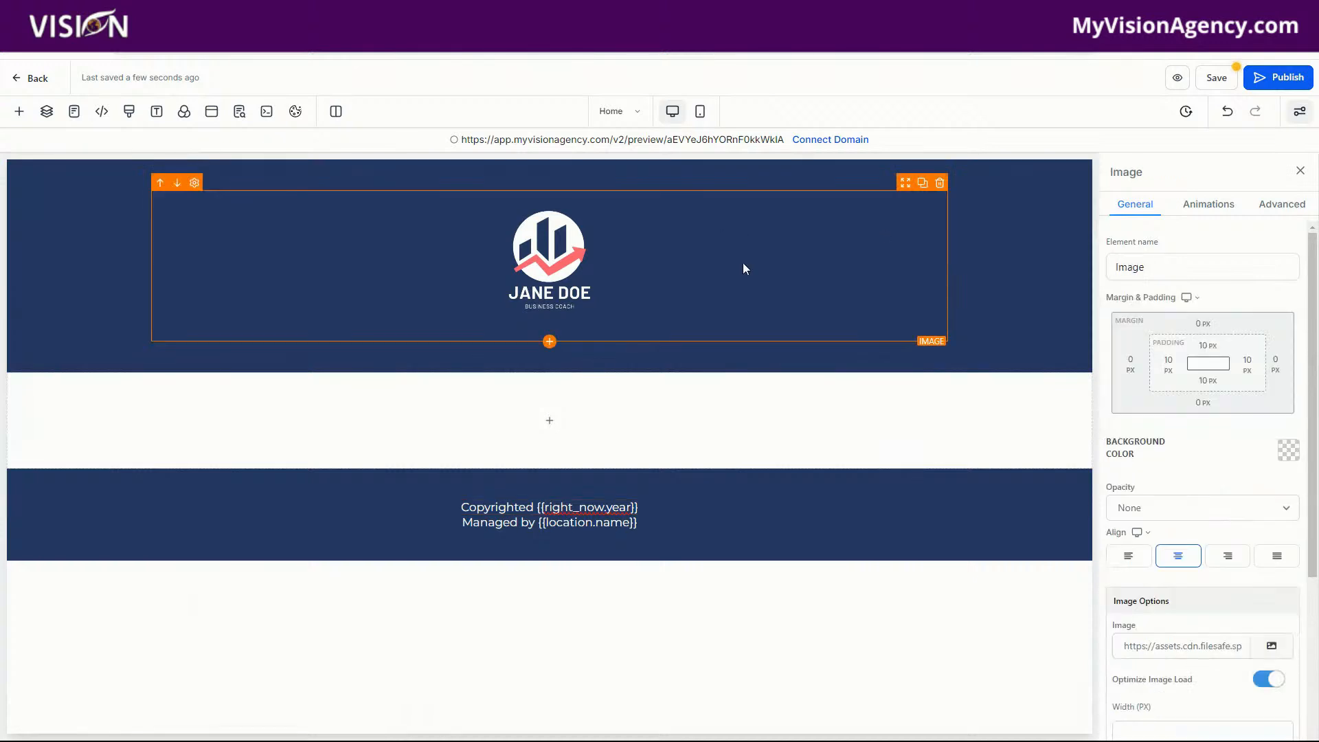
scroll(1187, 676, "down", 3)
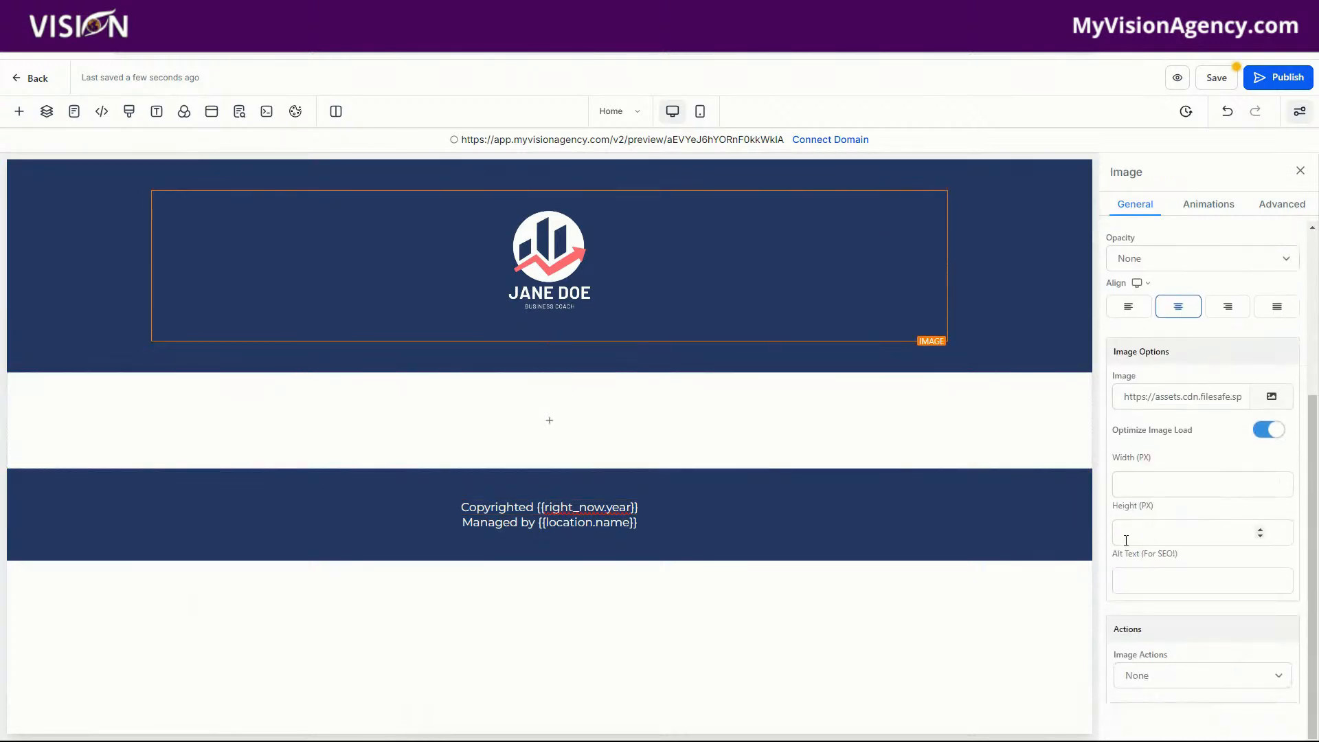
left_click(1128, 486)
type("100")
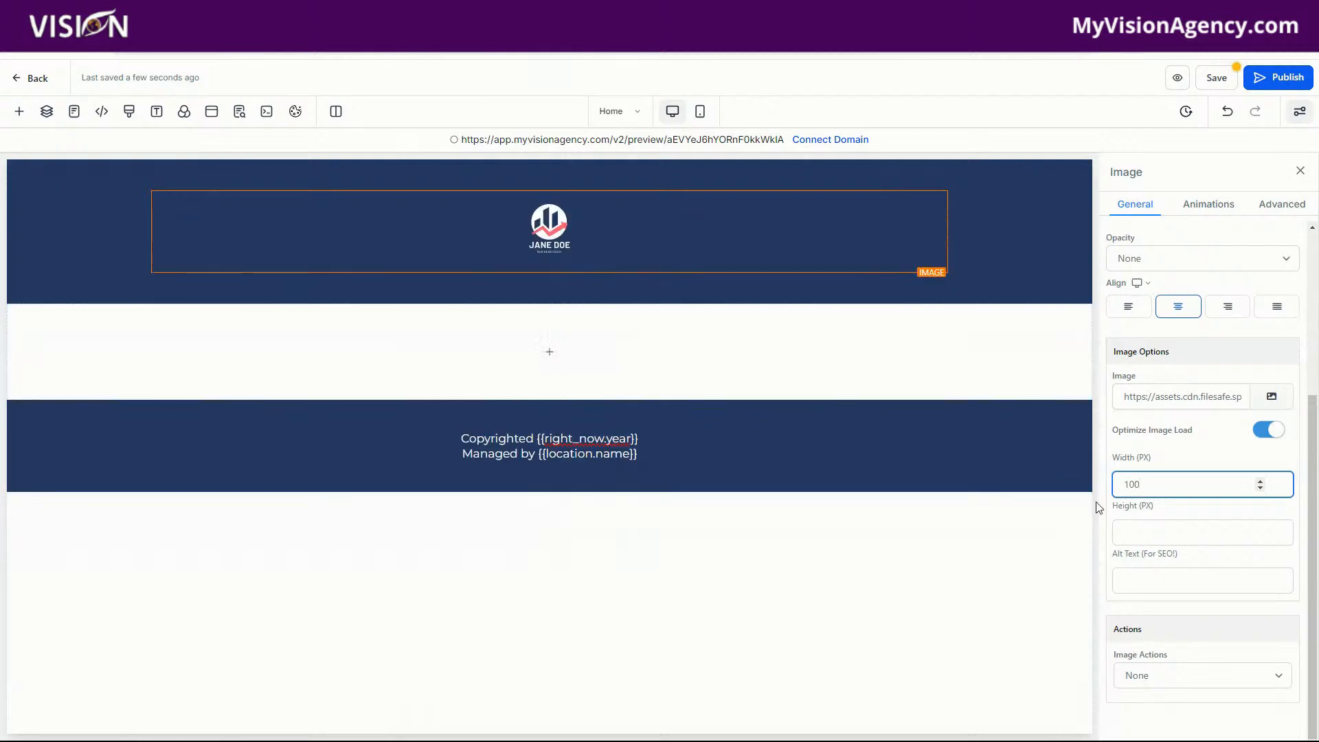
left_click(1021, 268)
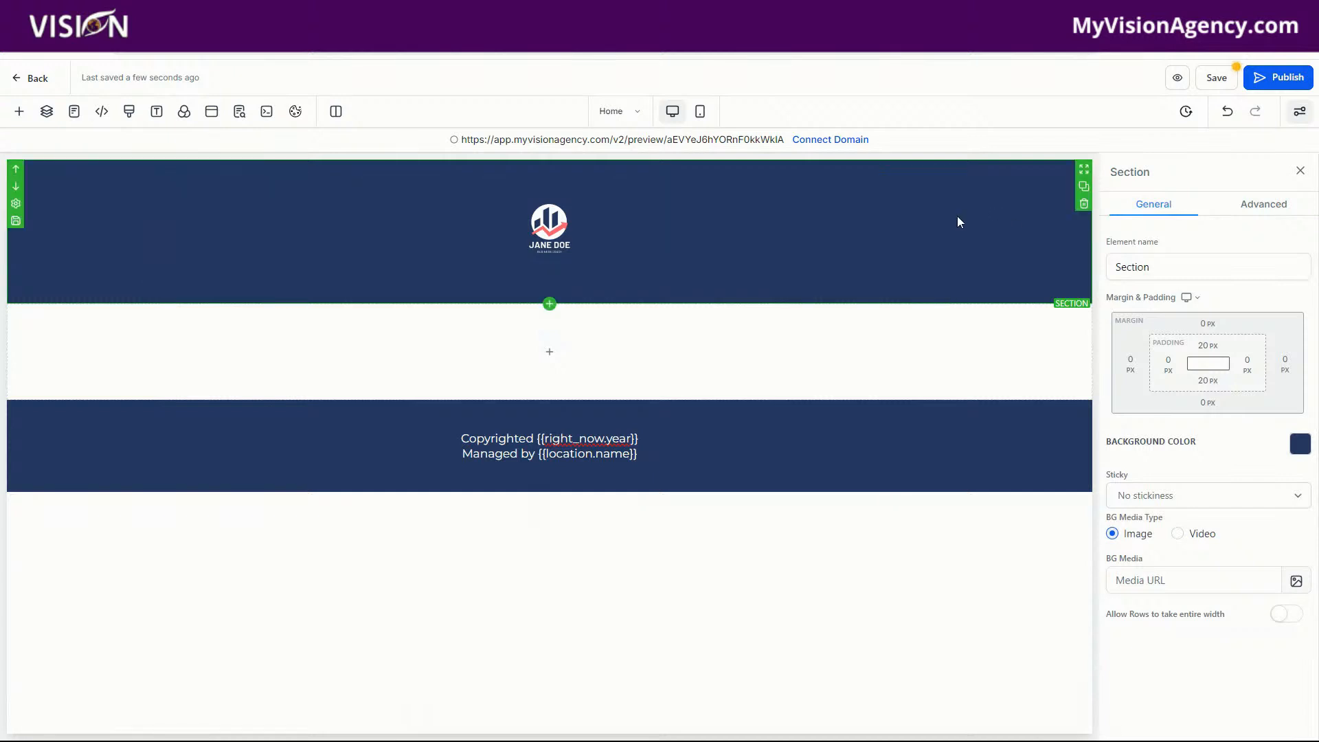
left_click(1013, 447)
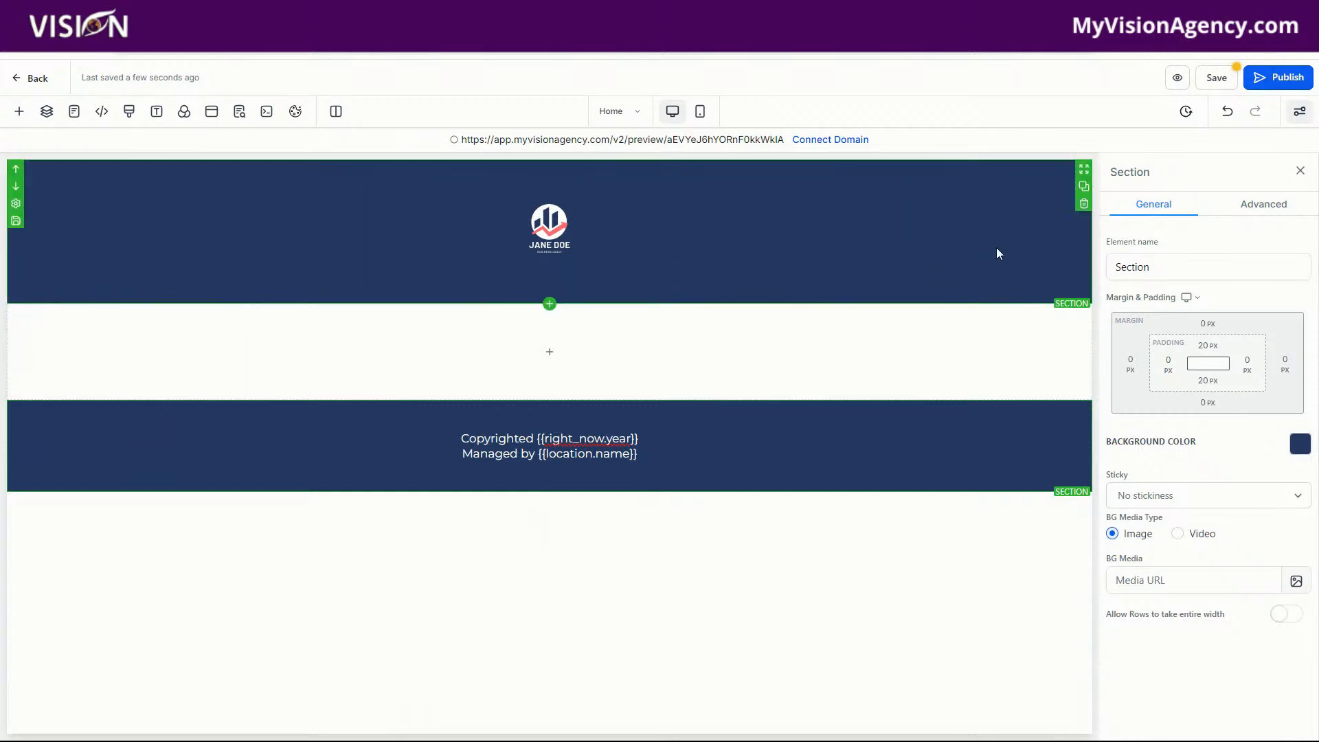
- Set the header logo image's top and bottom padding to 0 px
left_click(562, 212)
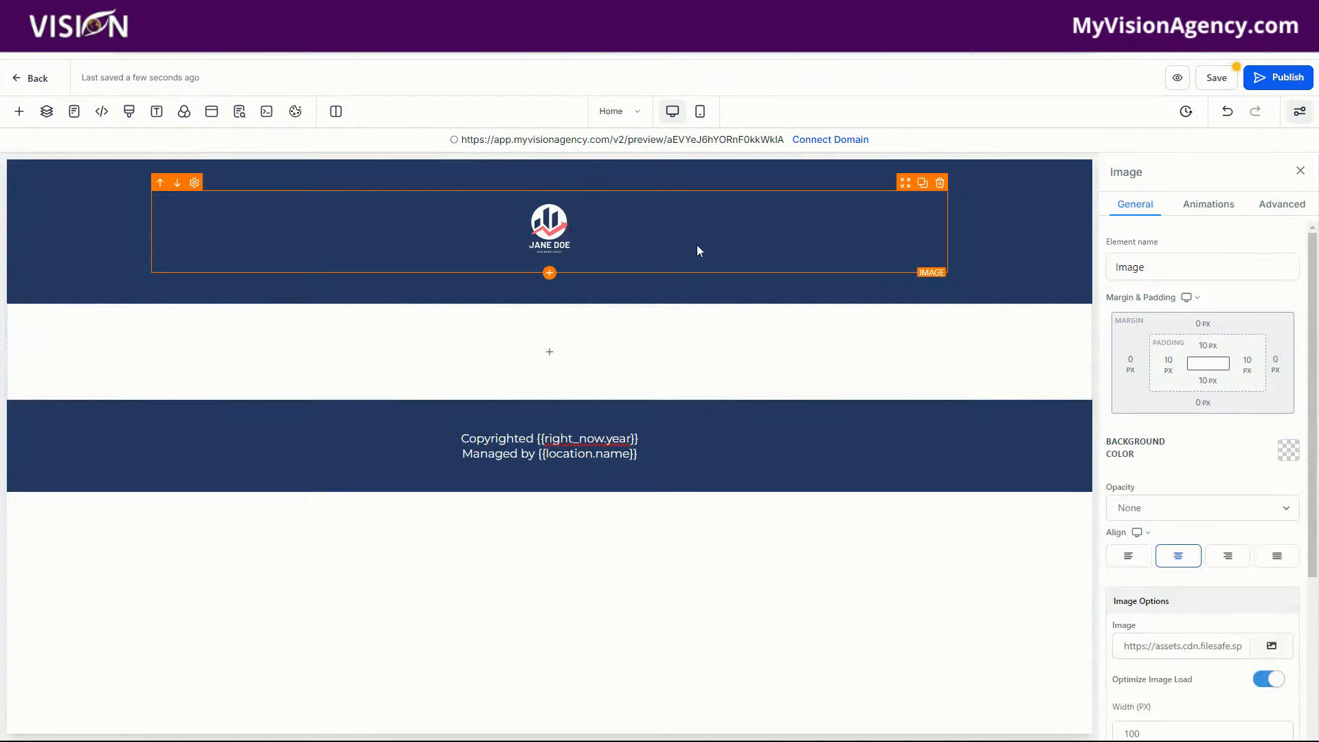
left_click(1204, 346)
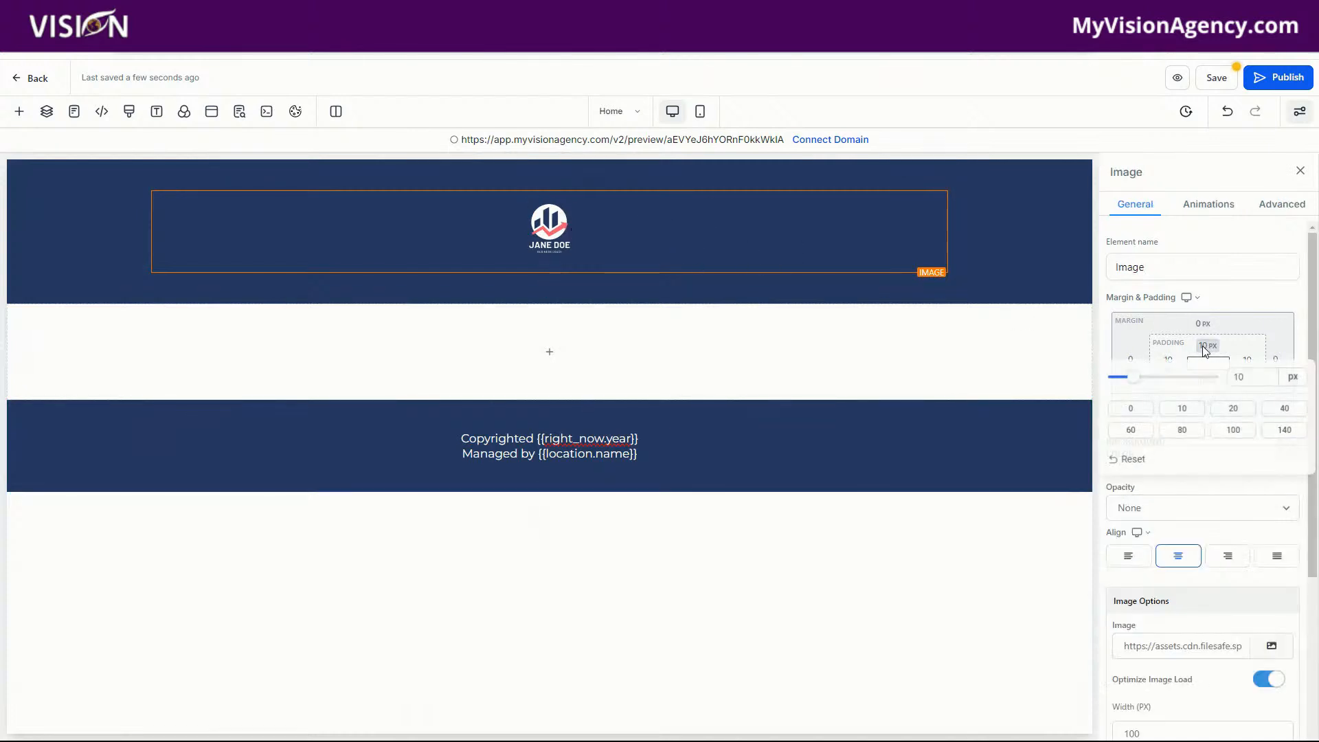
left_click(1132, 409)
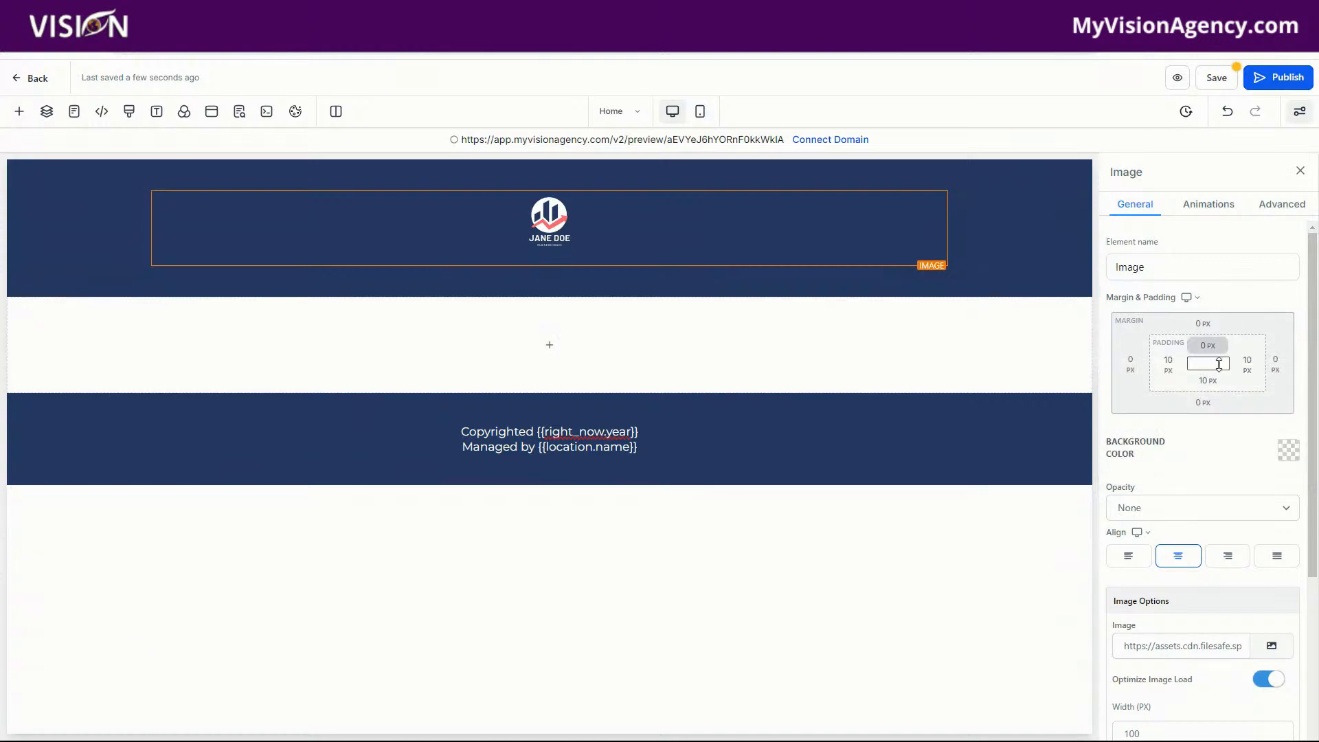
left_click(1207, 382)
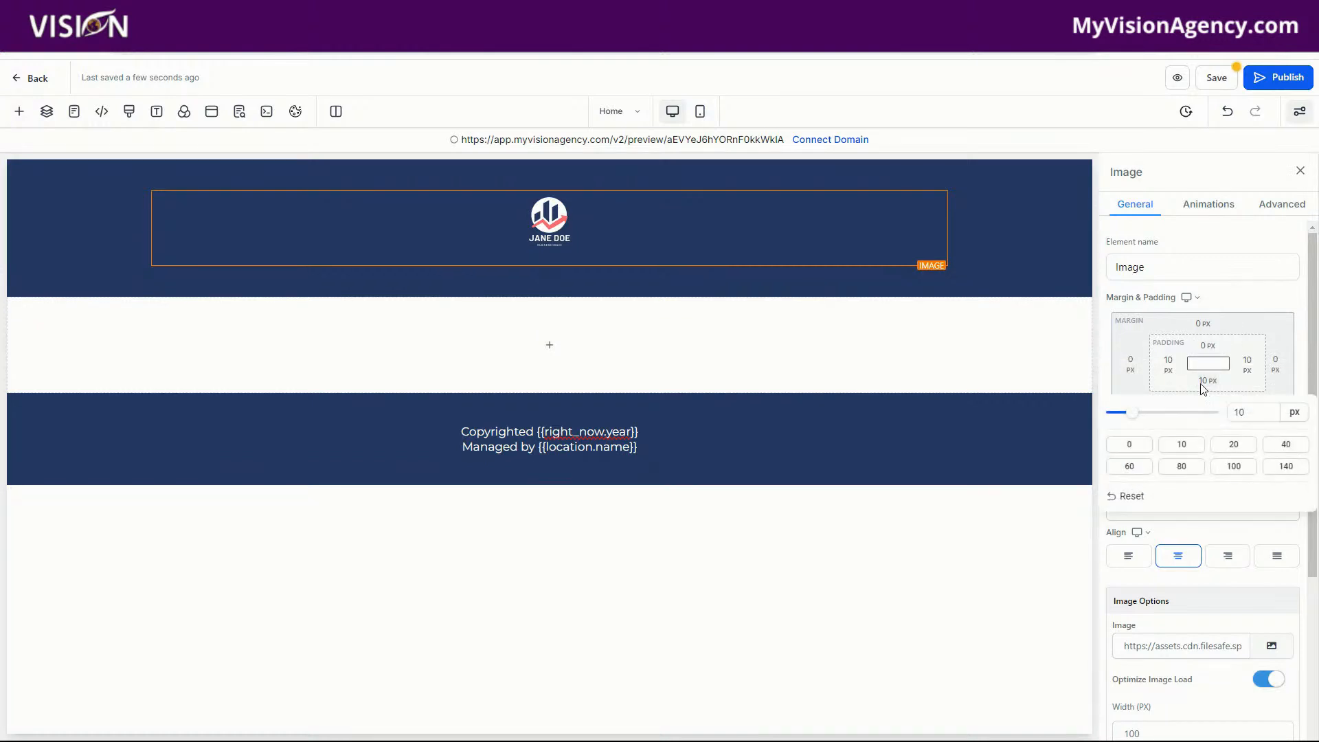
left_click(1129, 444)
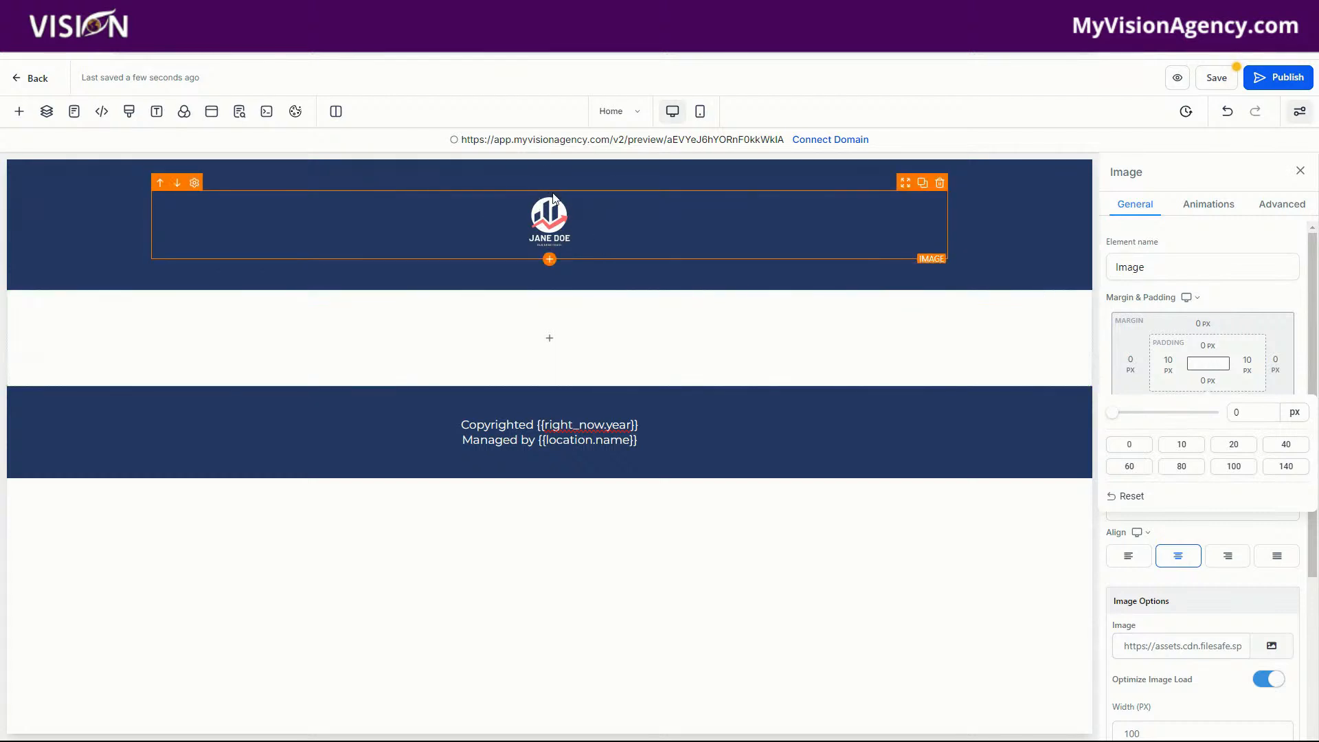
left_click(562, 213)
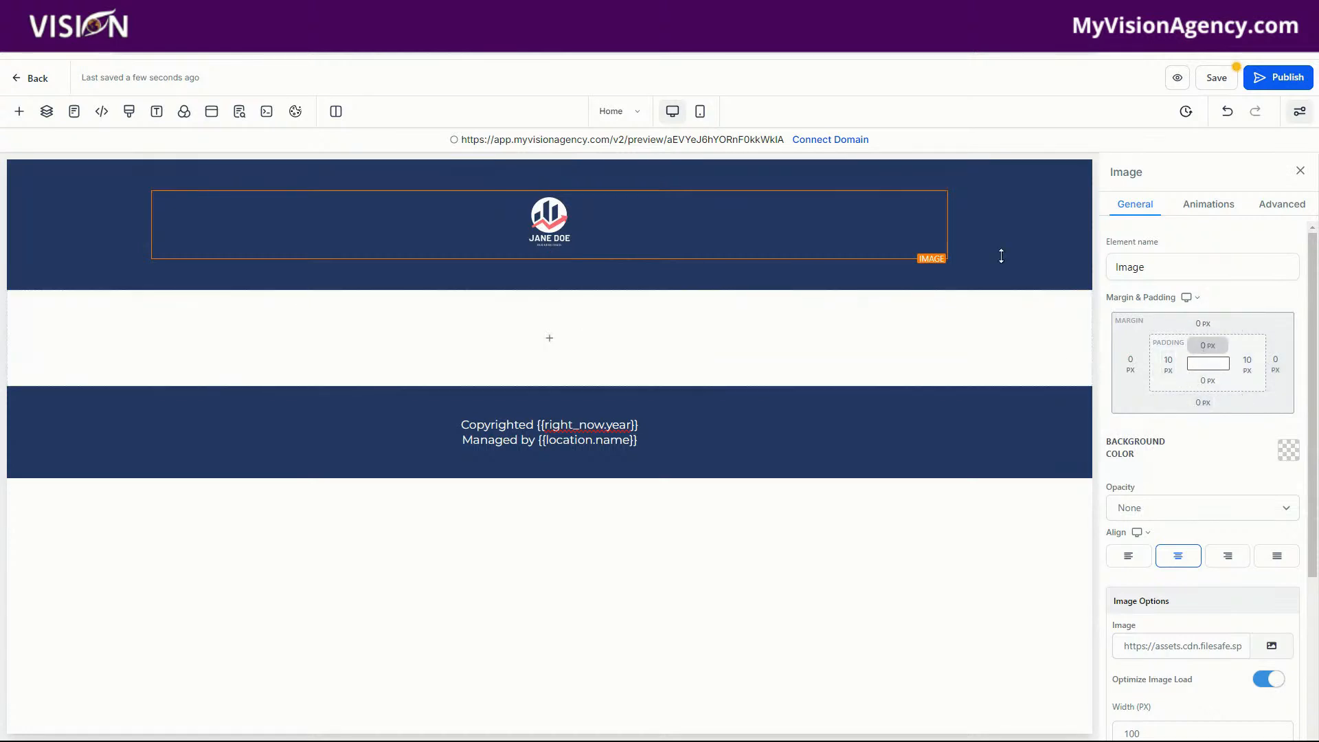
- Set the top and bottom padding of the column holding the header logo to 0 px
left_click(788, 185)
left_click(787, 178)
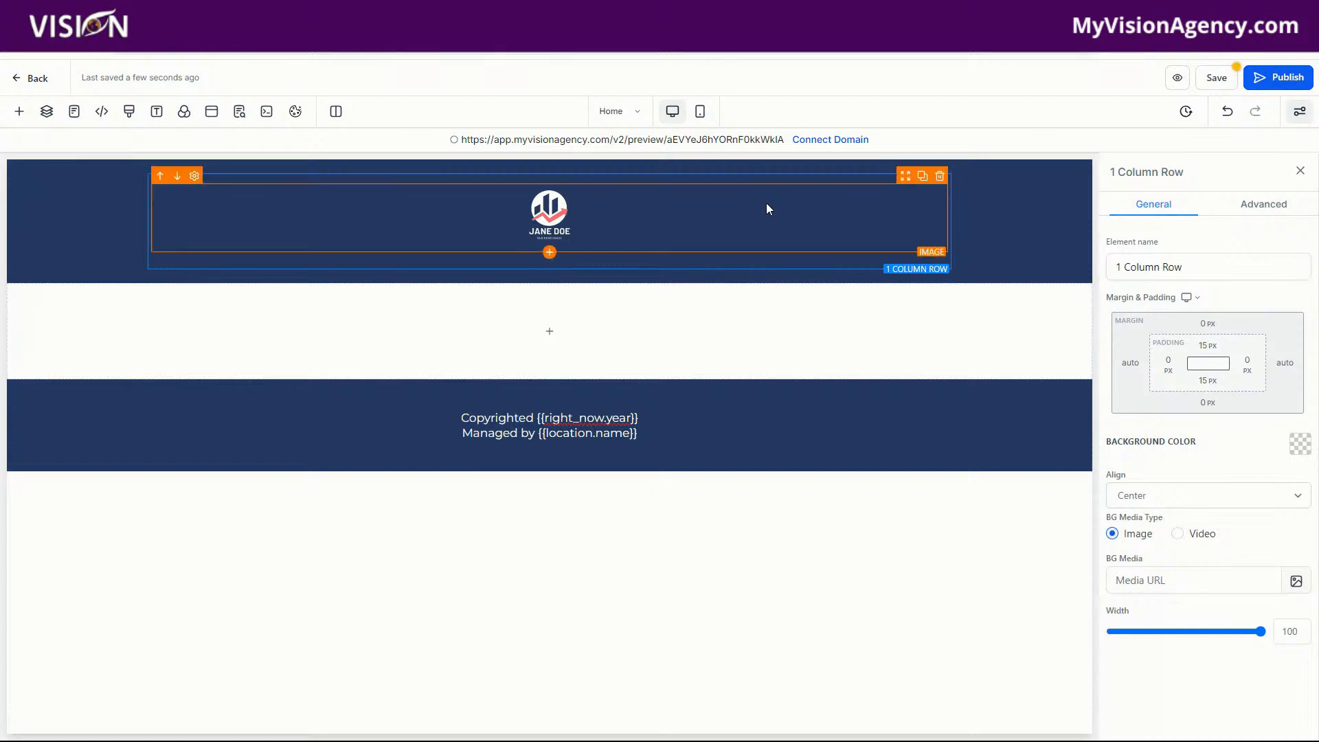
left_click(754, 259)
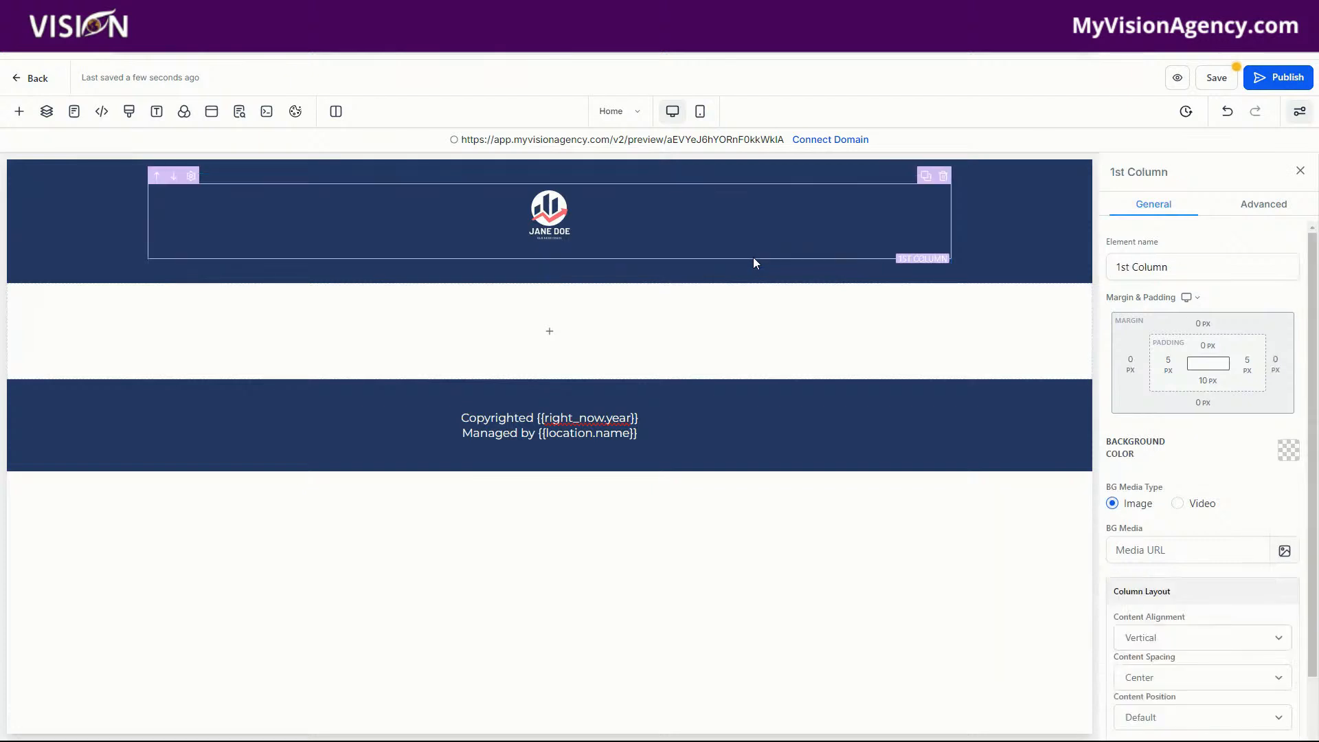
left_click(1208, 382)
left_click(1129, 444)
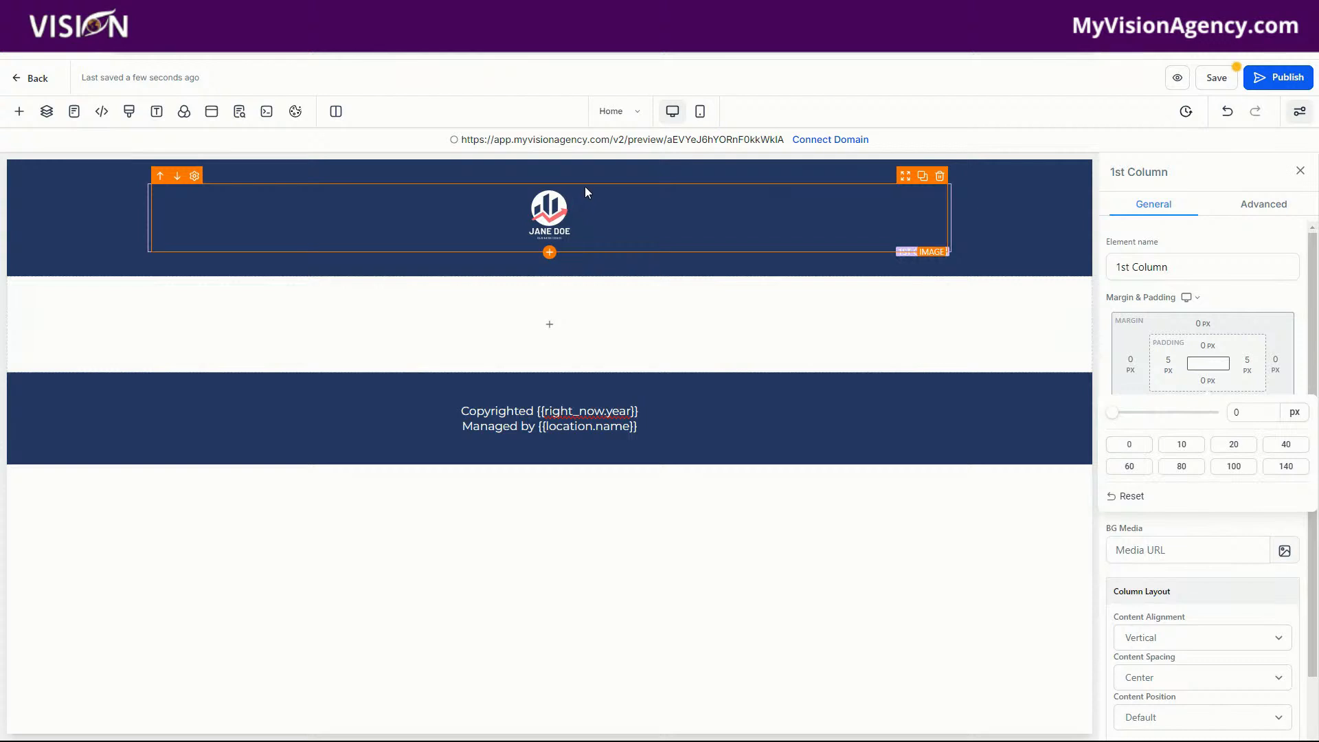
- Set the header's one-column row to 0 px top and bottom padding
left_click(585, 259)
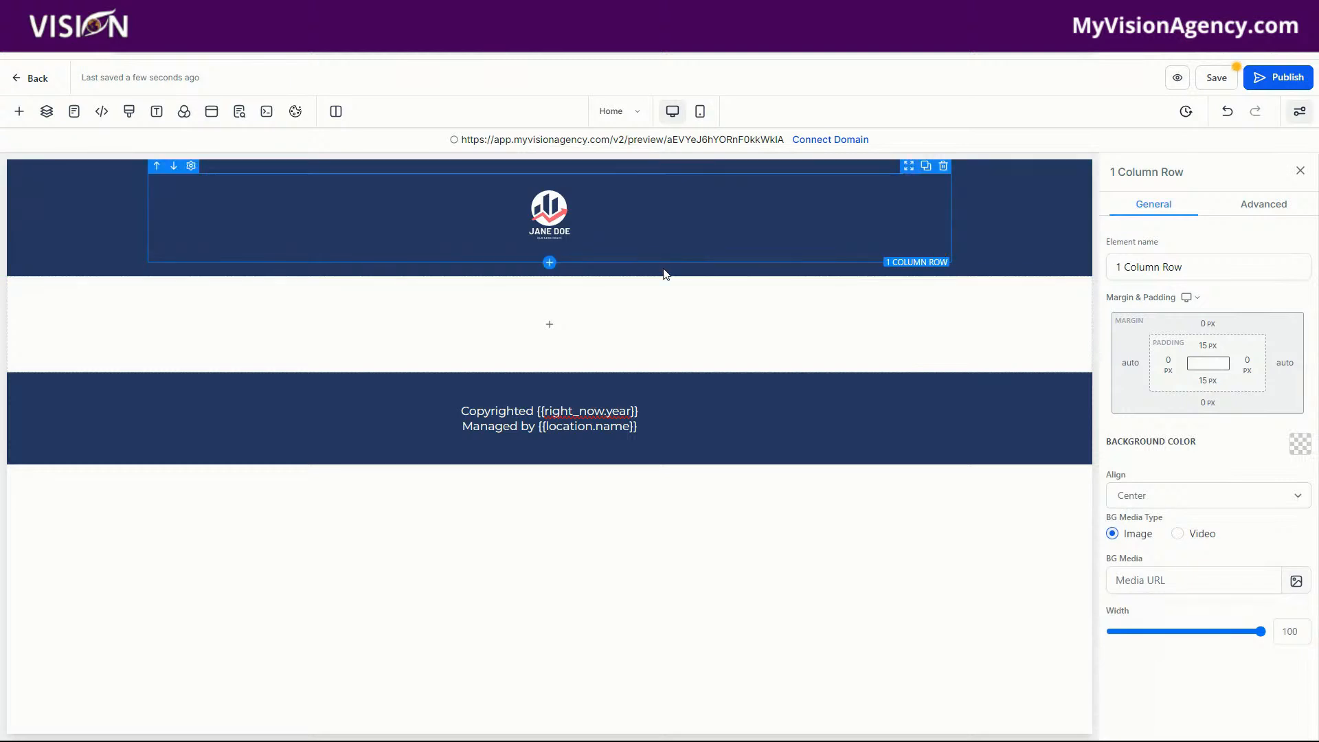
left_click(1208, 347)
left_click(1130, 410)
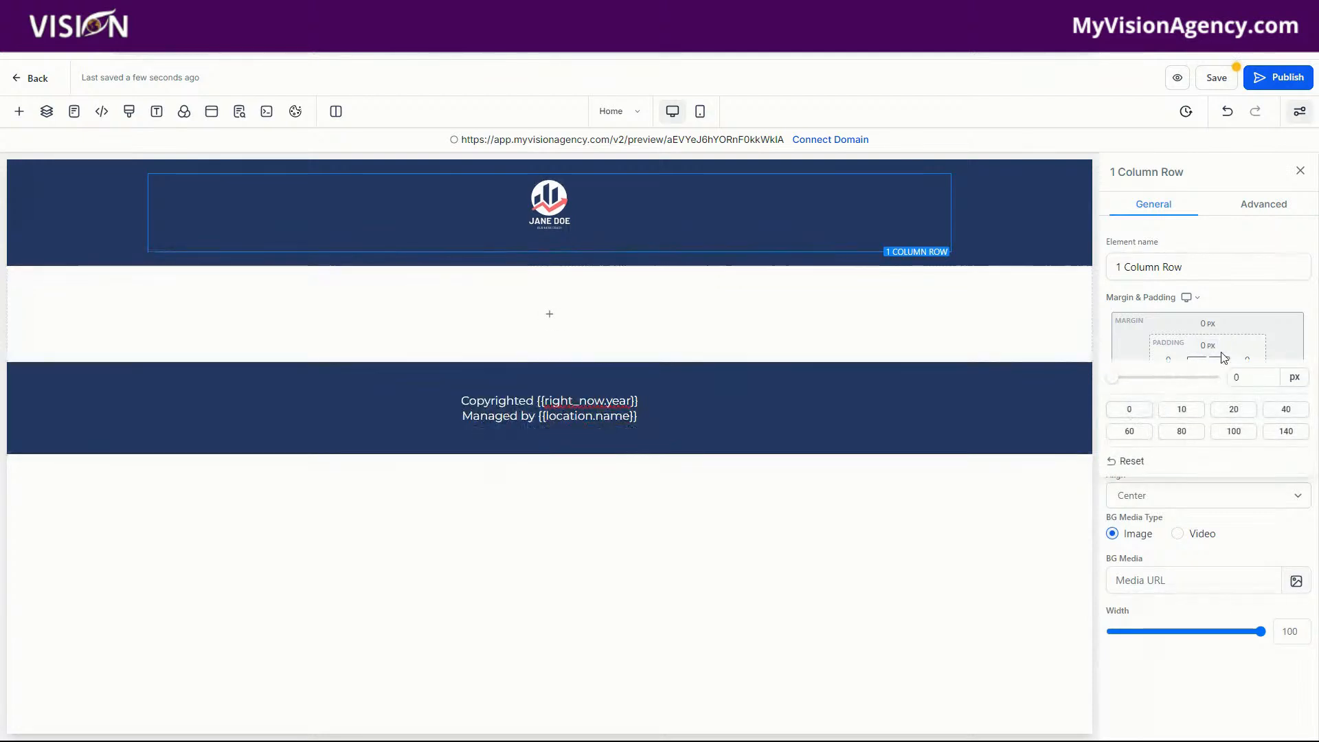
left_click(1207, 380)
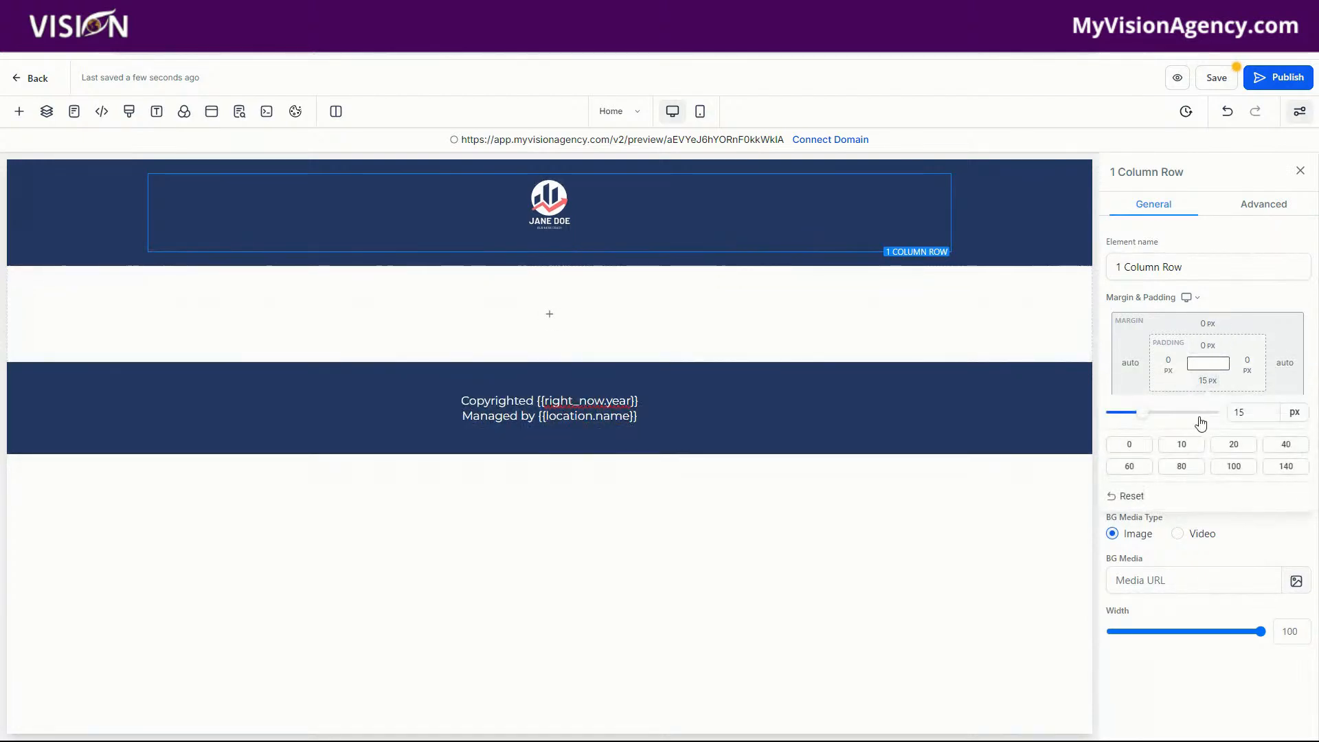
left_click(1139, 446)
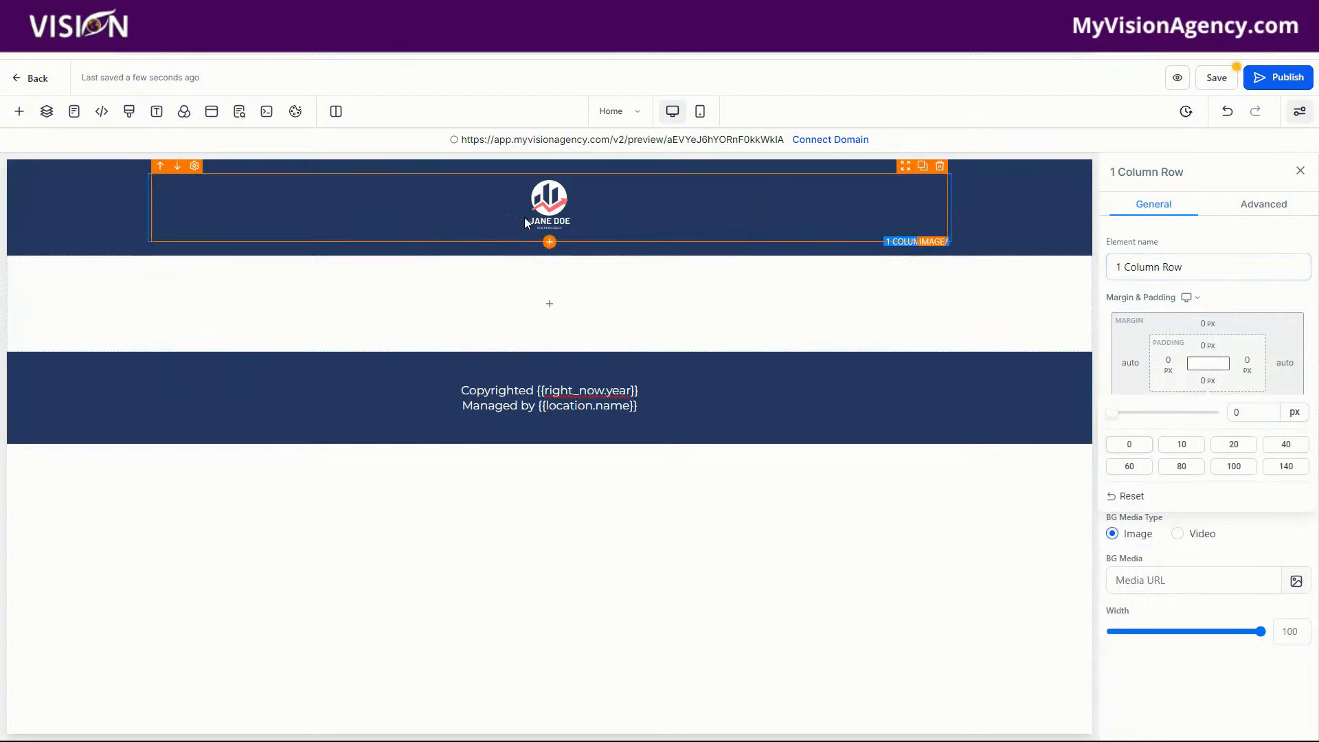
- In the mobile layout, set the font size of both footer sub headlines to 13 px, then return to the desktop layout
left_click(700, 112)
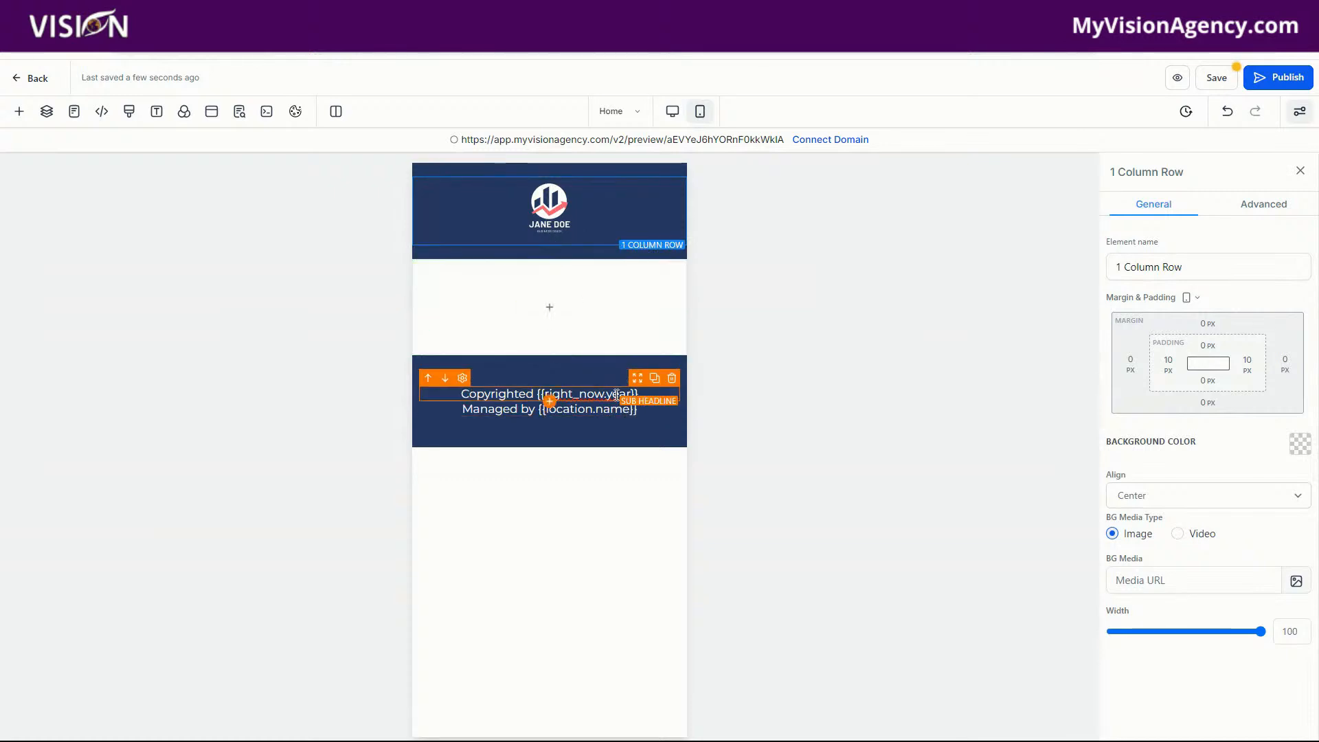
left_click(616, 394)
left_click(1262, 515)
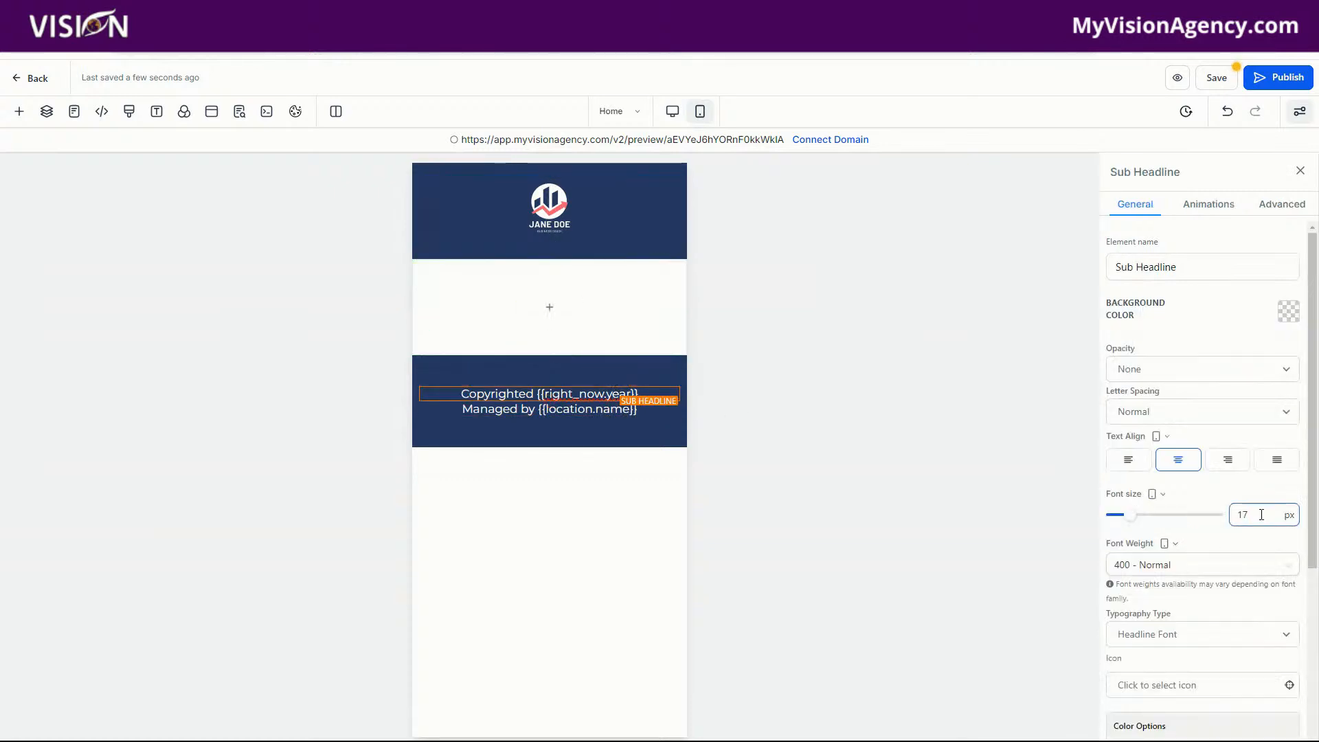
key("BackSpace")
type("3")
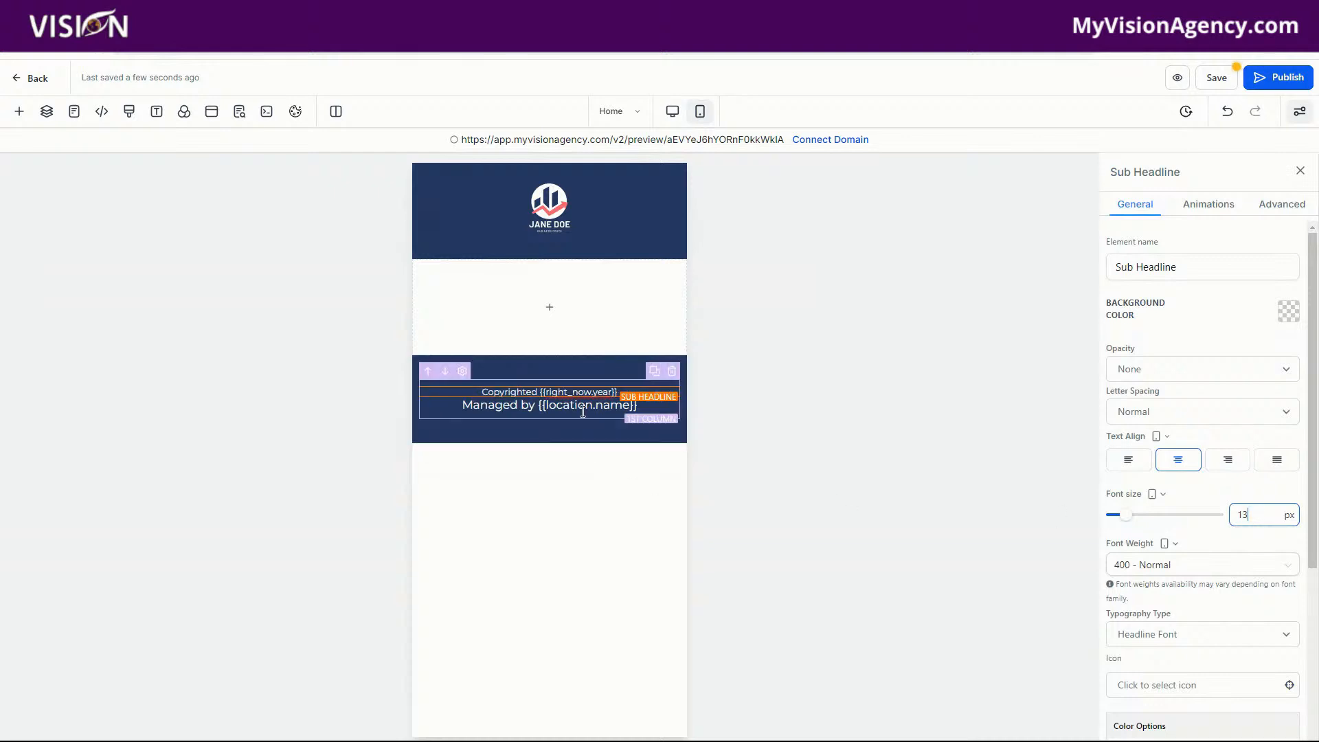
left_click(579, 409)
left_click(1263, 516)
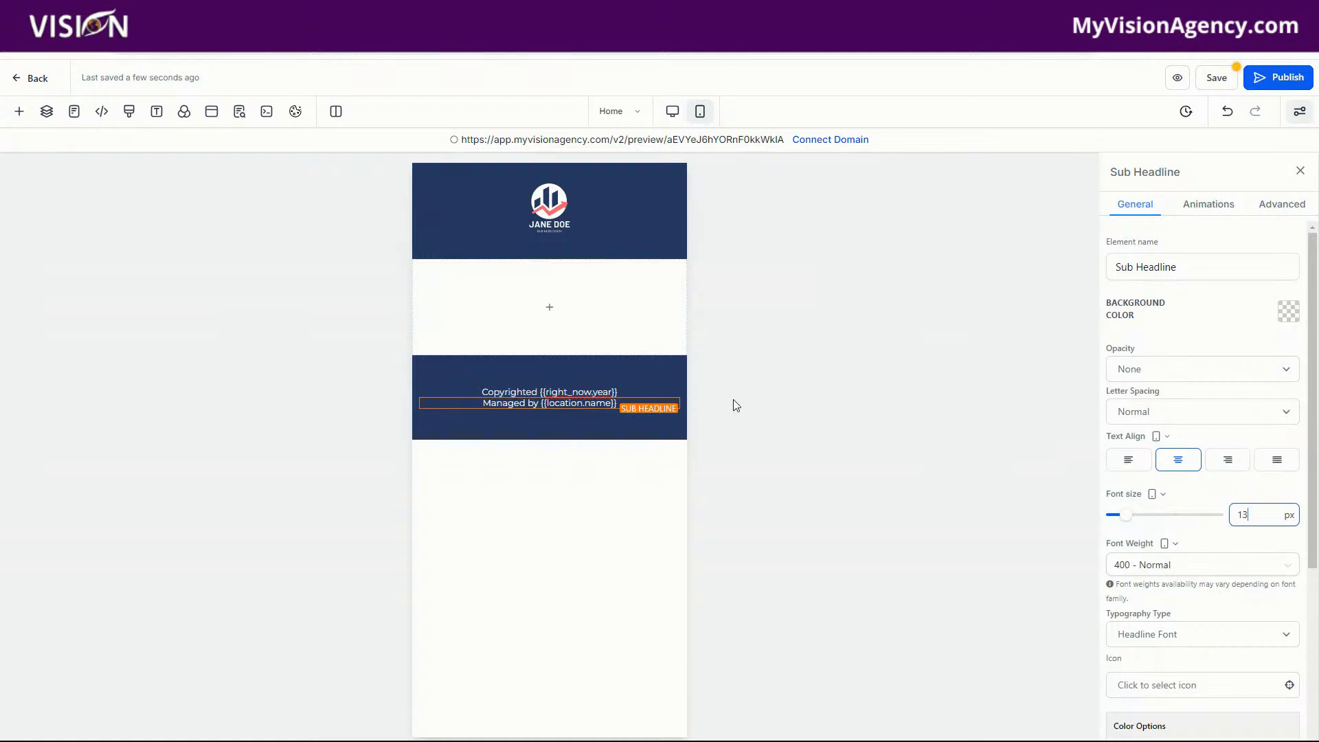
left_click(673, 112)
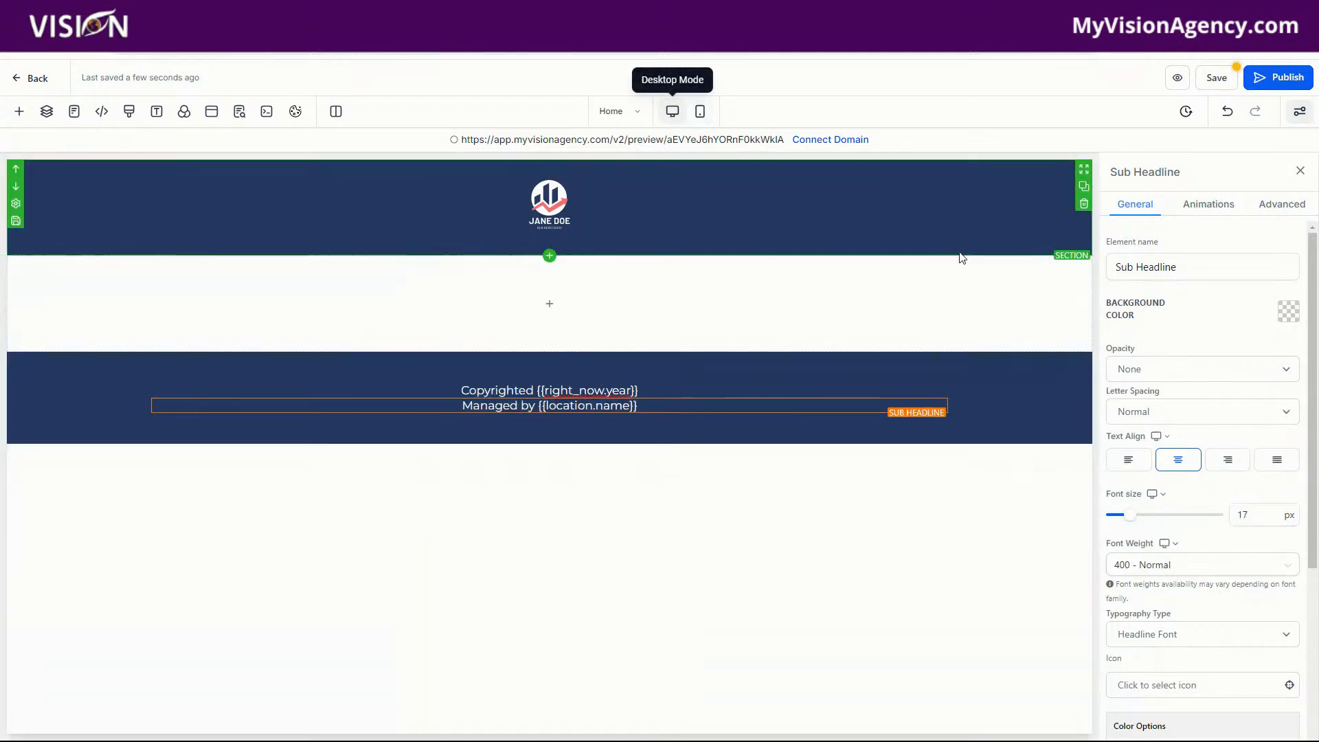
- Save the logo section as an asset named "Header" in Global Sections
left_click(23, 237)
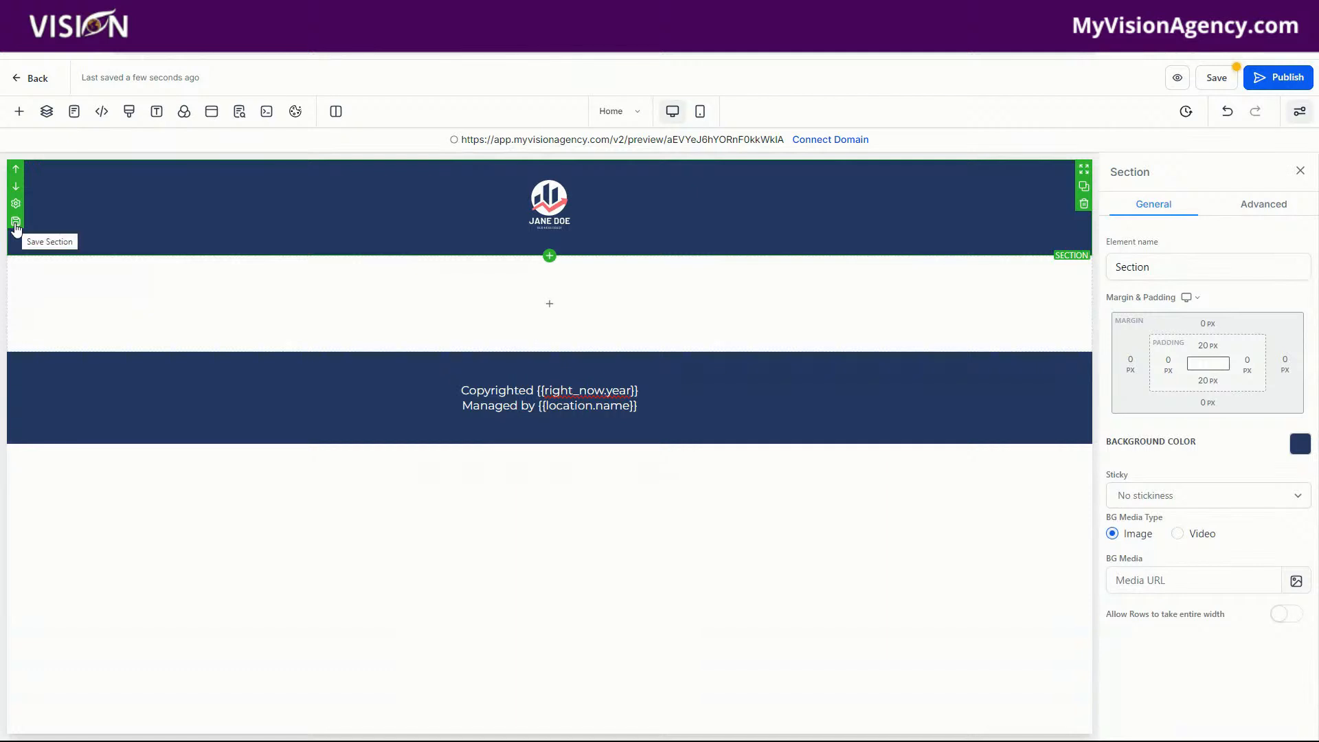
left_click(16, 223)
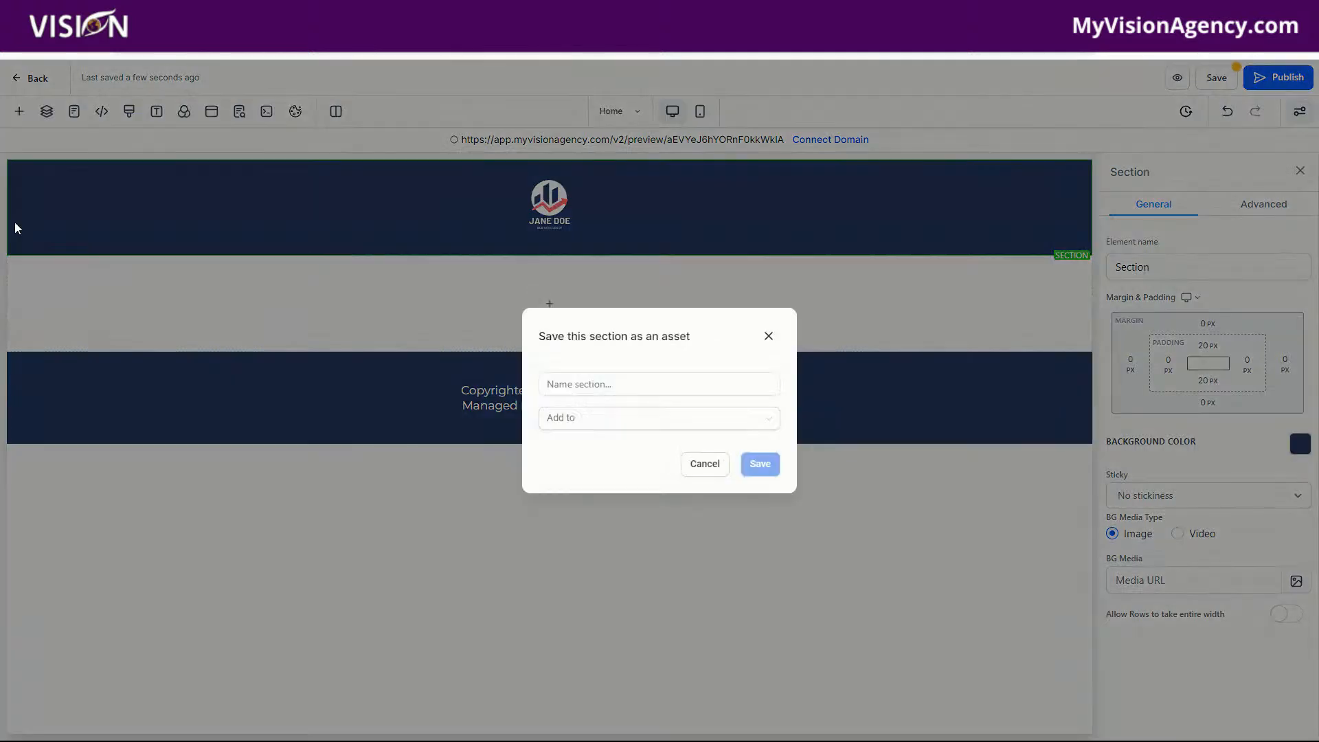
left_click(592, 383)
type("Header")
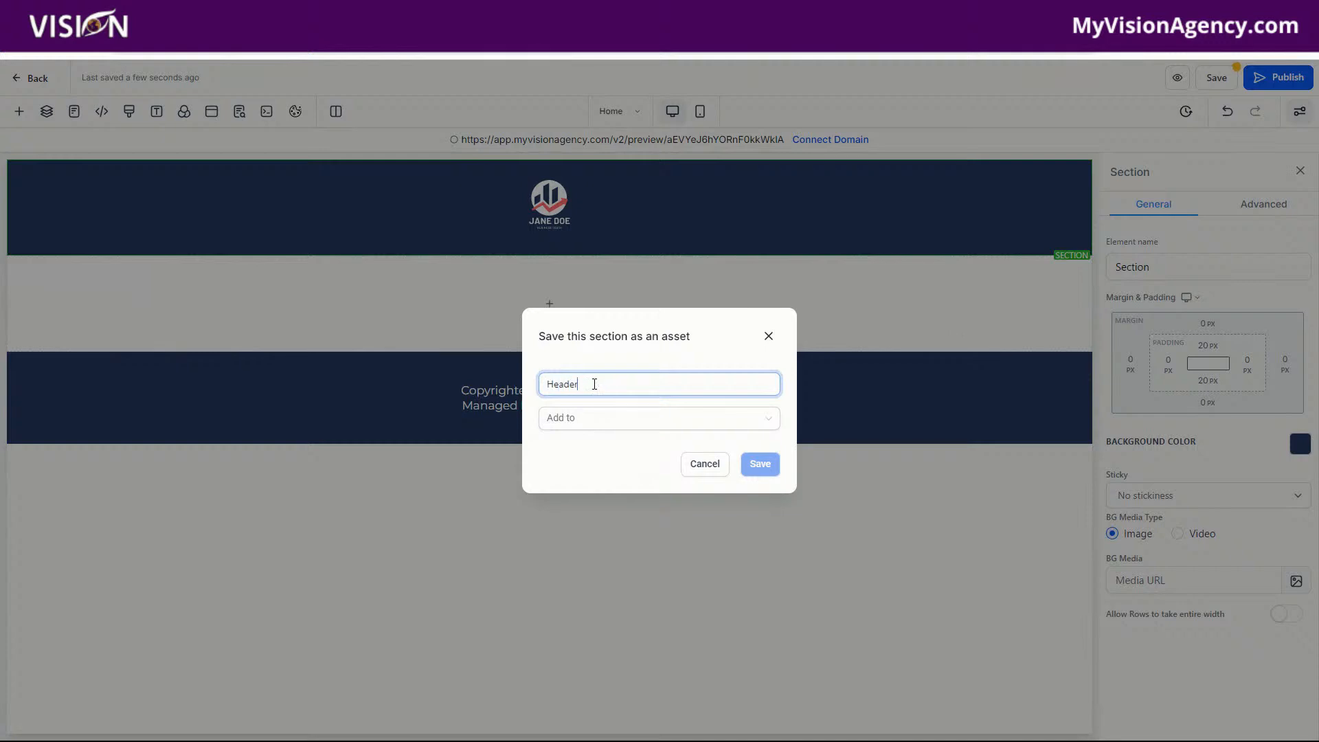
left_click(597, 421)
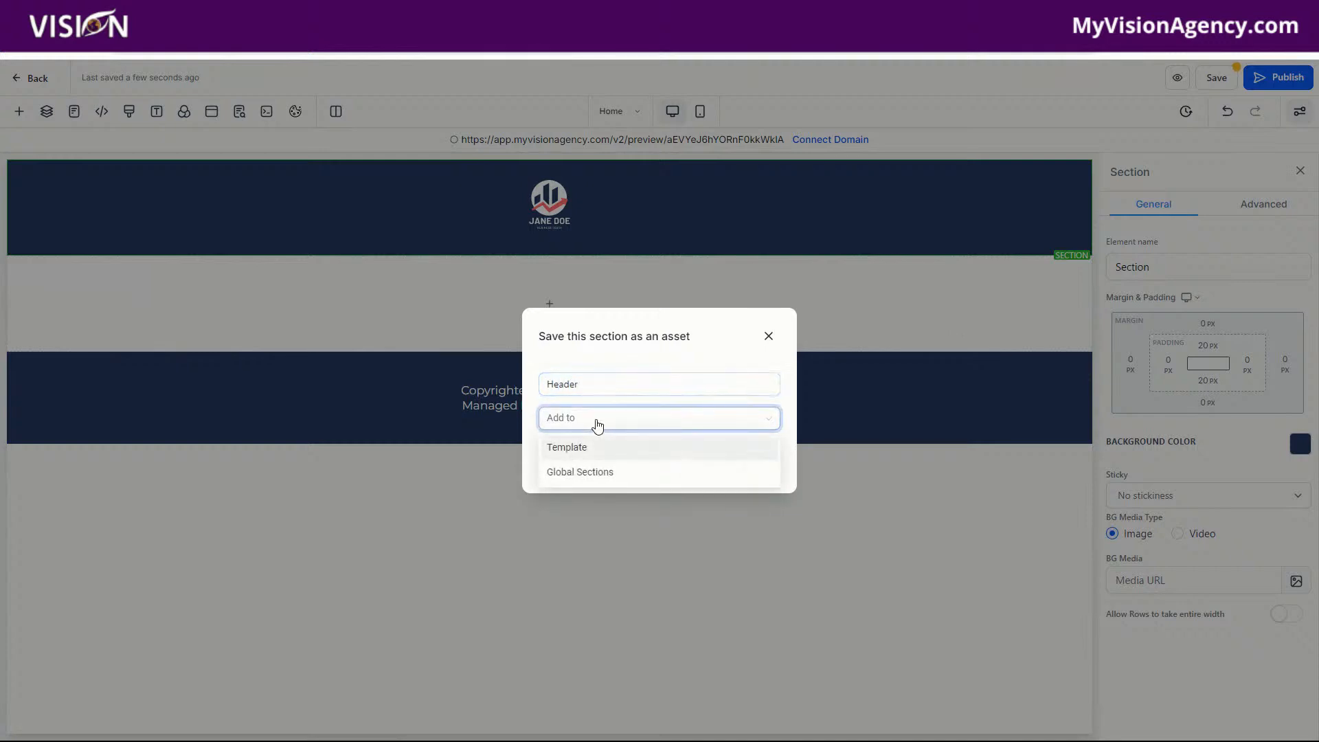
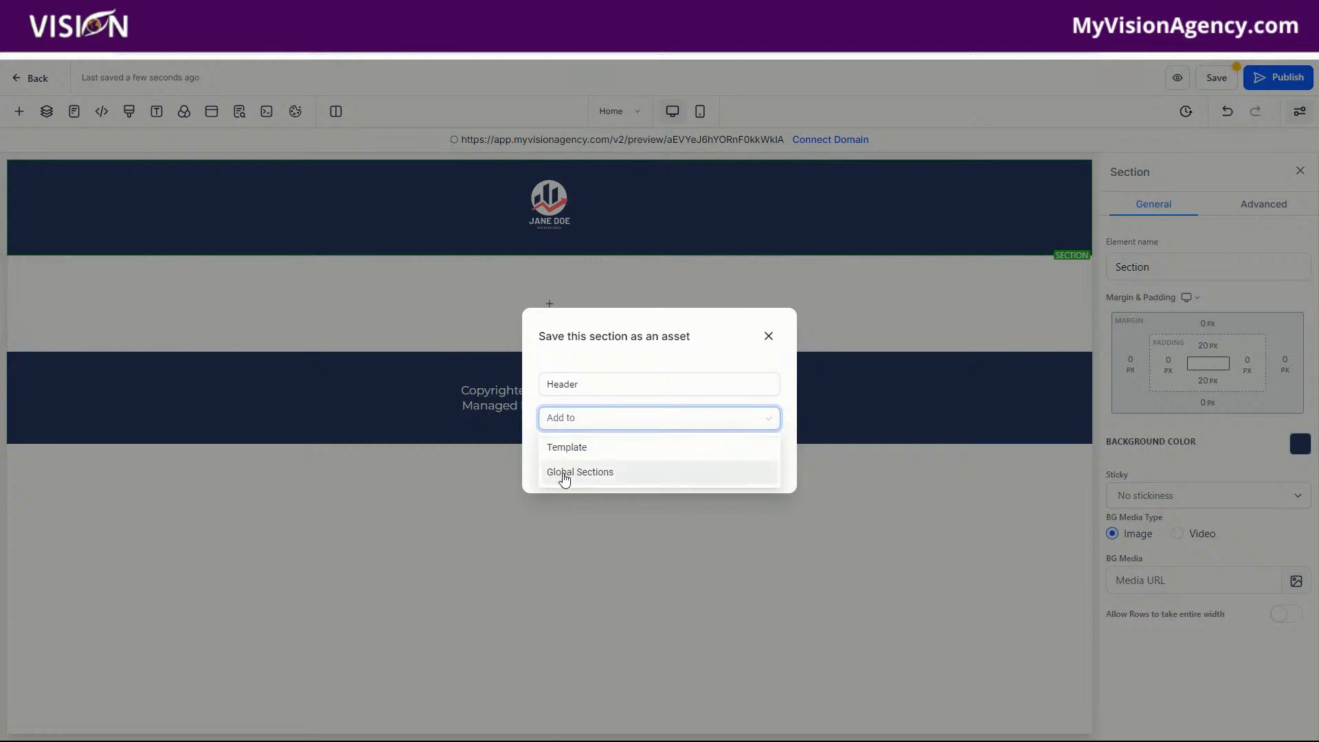
left_click(573, 473)
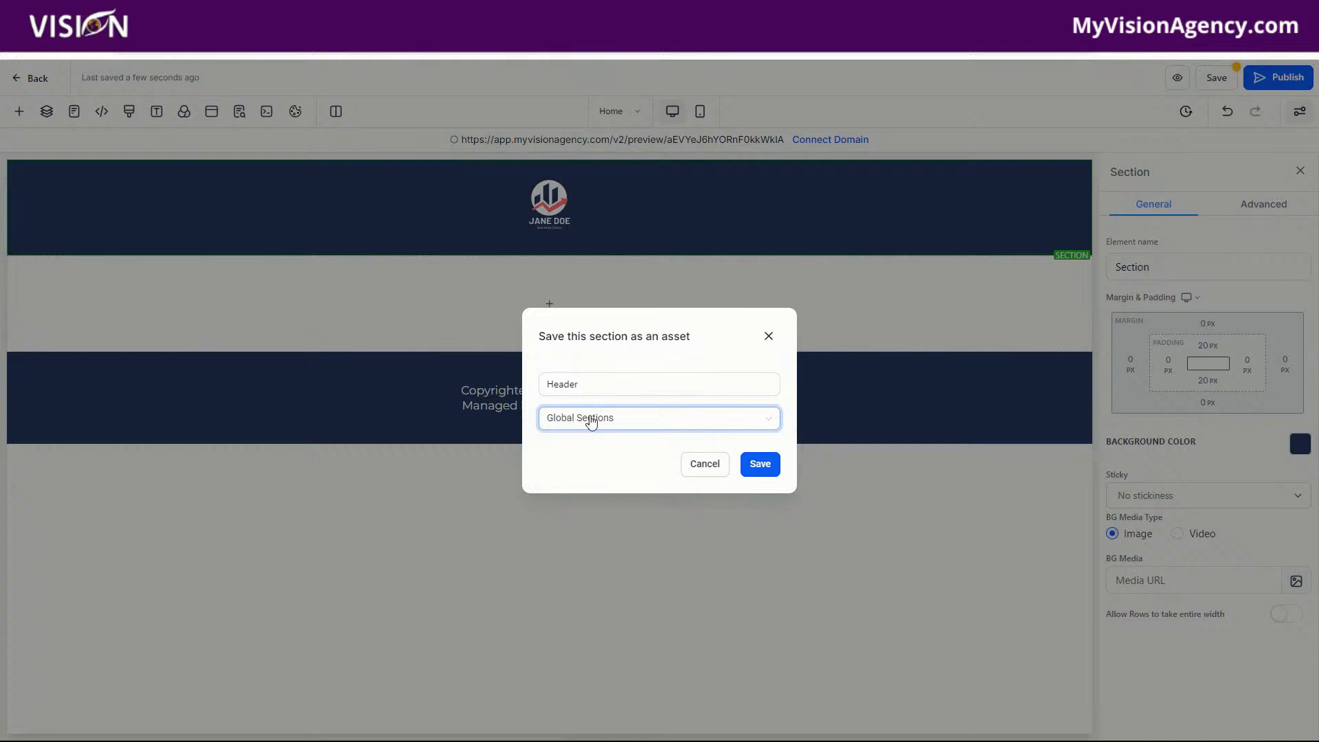
left_click(756, 470)
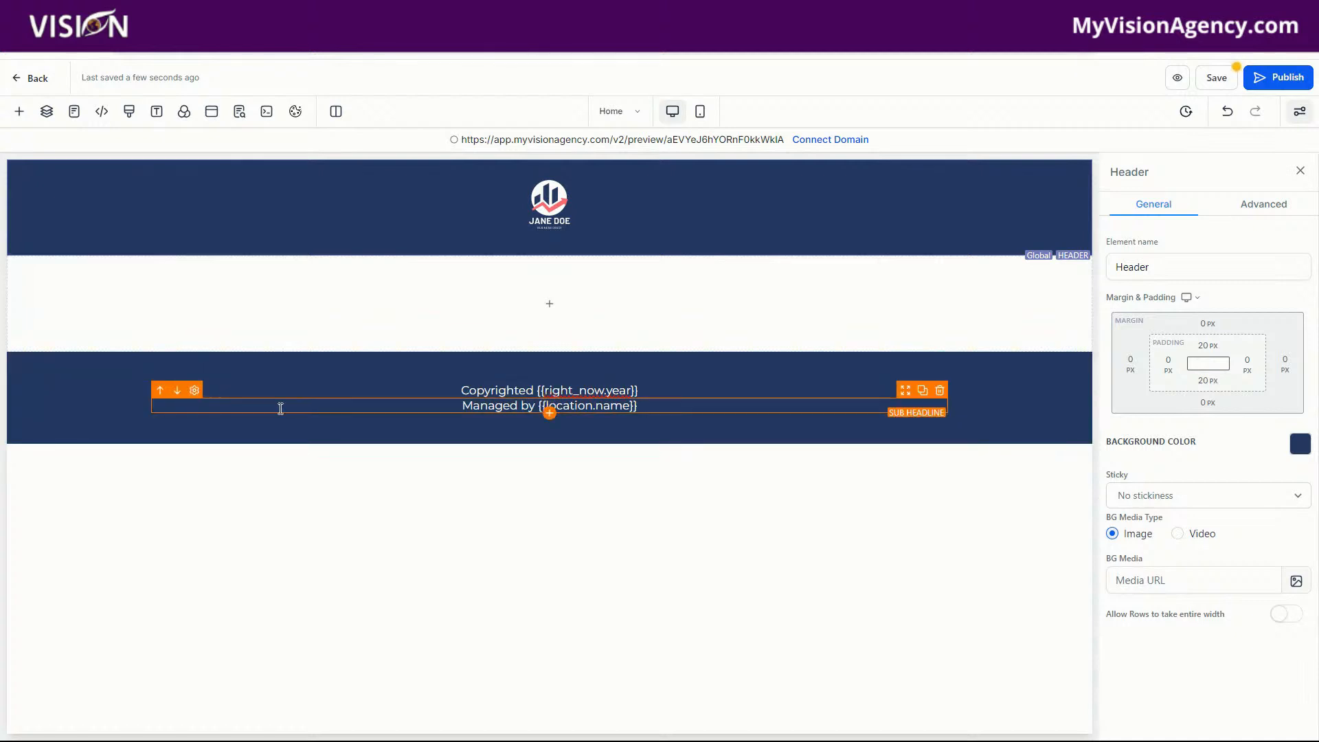
- Save the copyright section as an asset named "Footer" in Global Sections
left_click(16, 414)
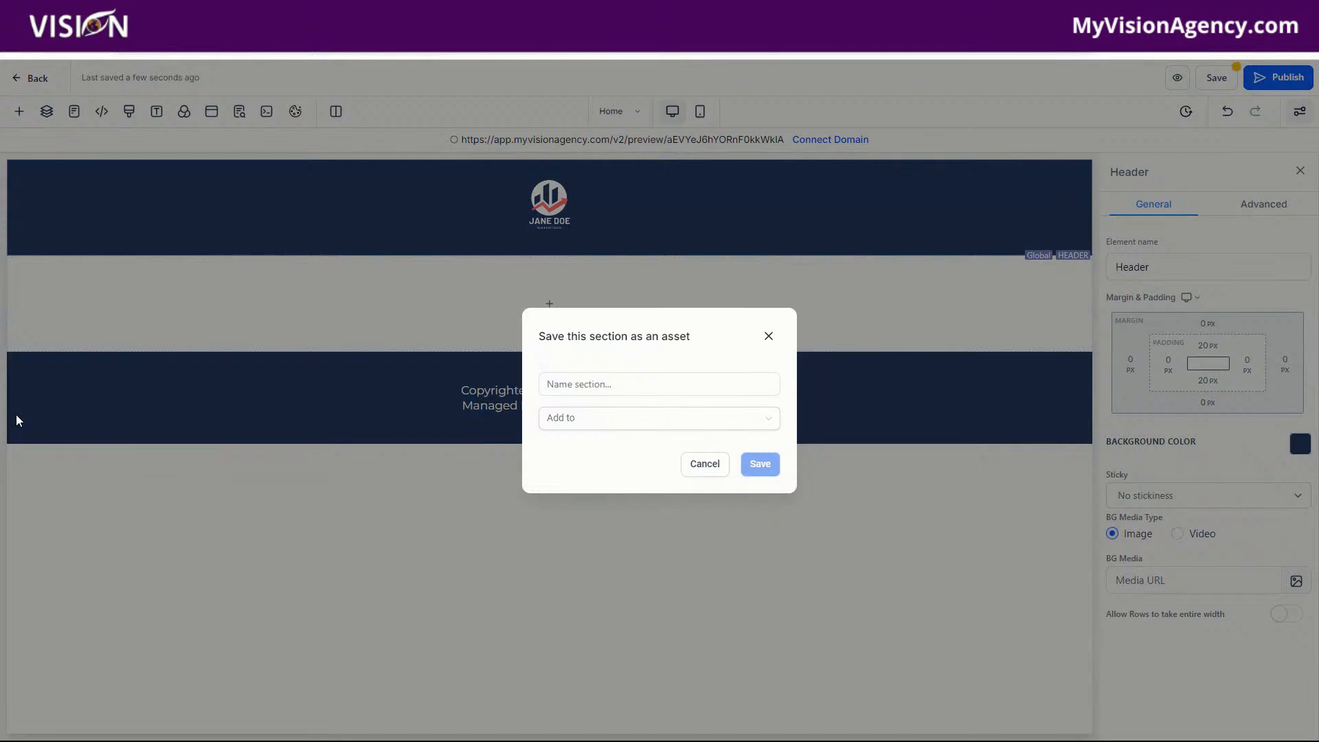
left_click(582, 381)
type("Footer")
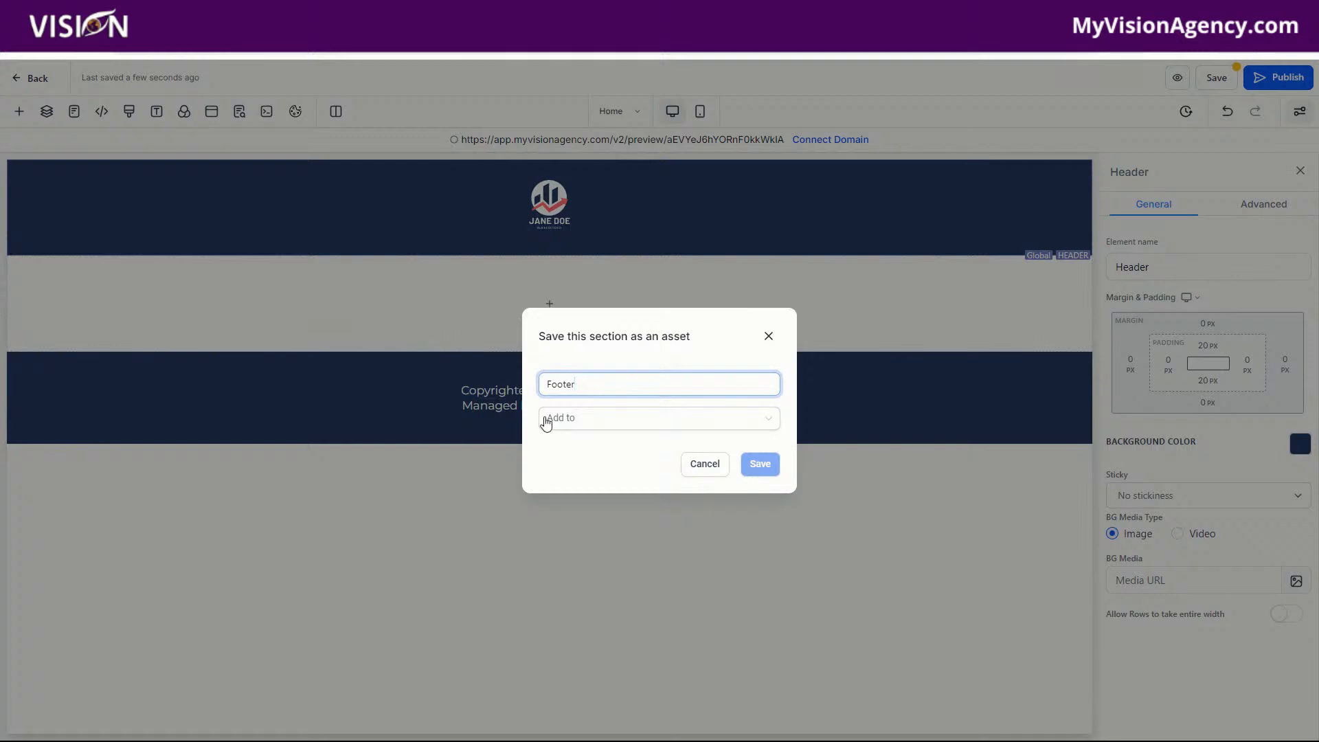
left_click(547, 420)
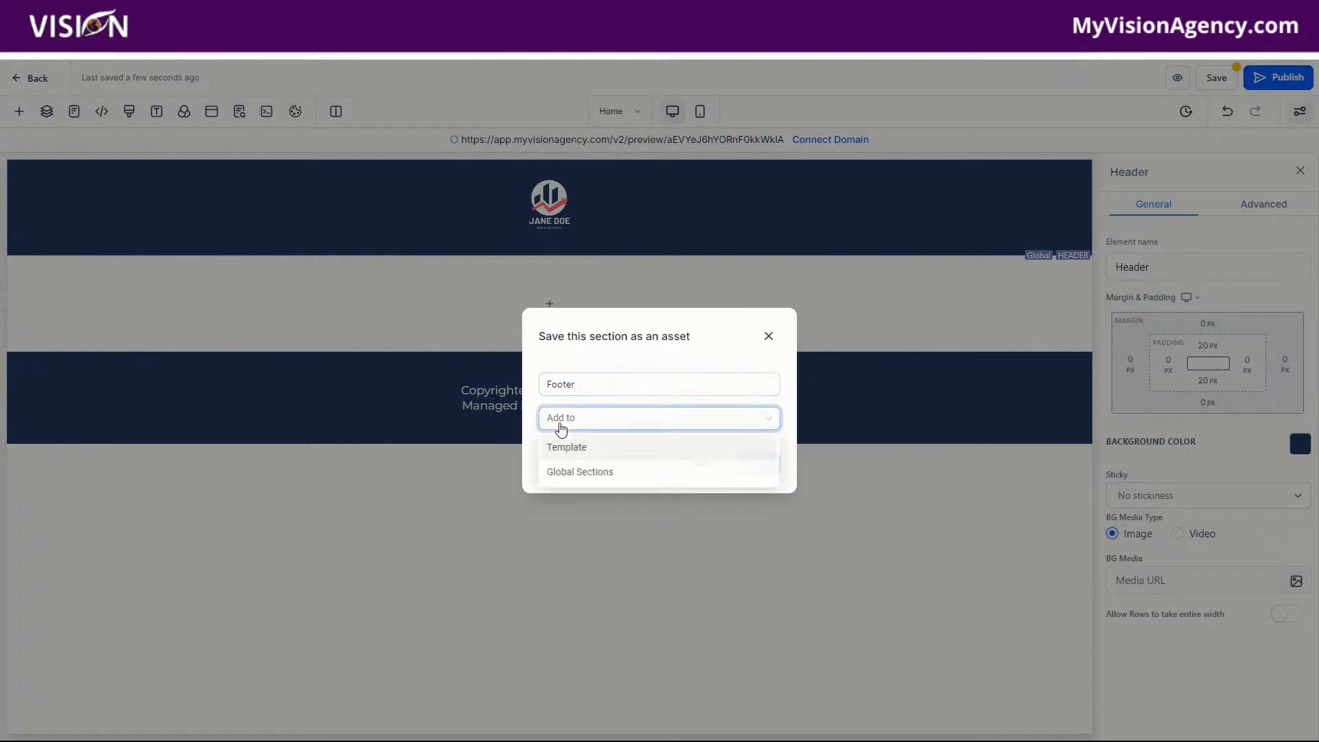
left_click(555, 470)
left_click(760, 464)
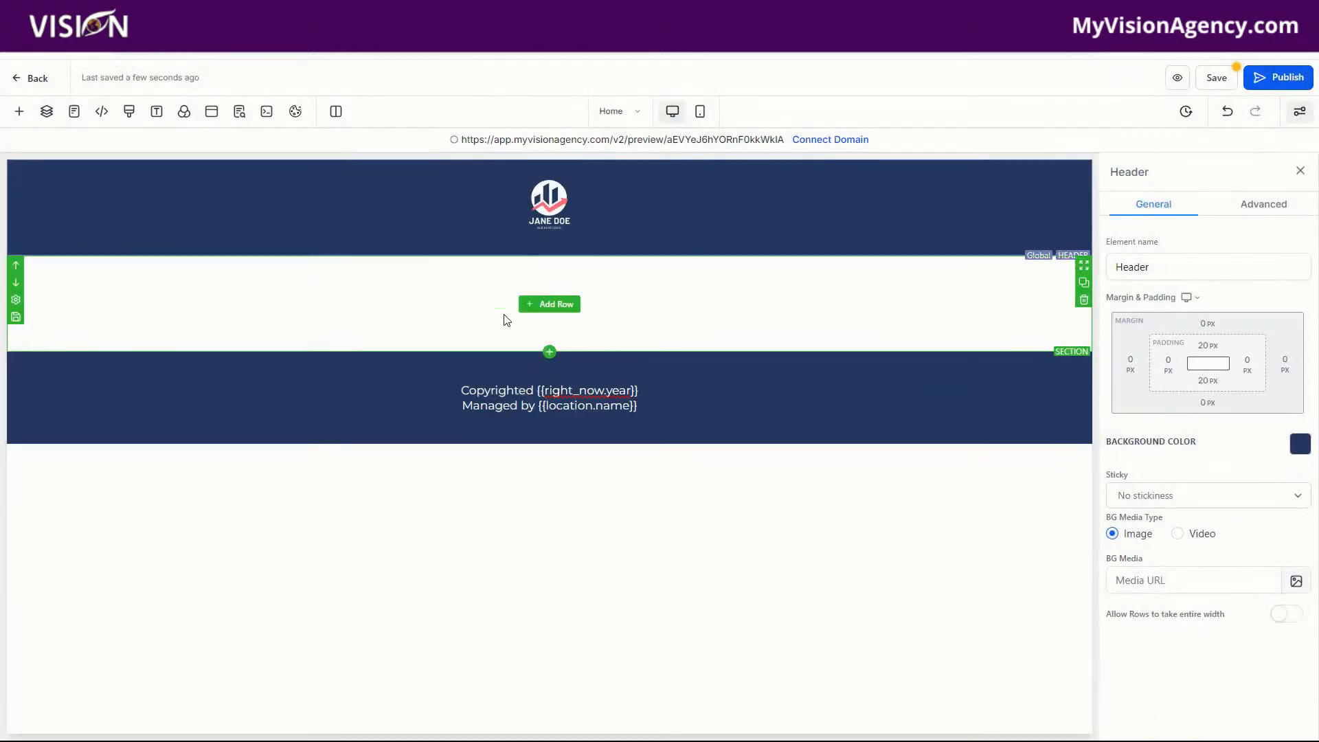
- Add the first dark Welcome prebuilt section below the header and the first dark About prebuilt section above the footer
left_click(19, 113)
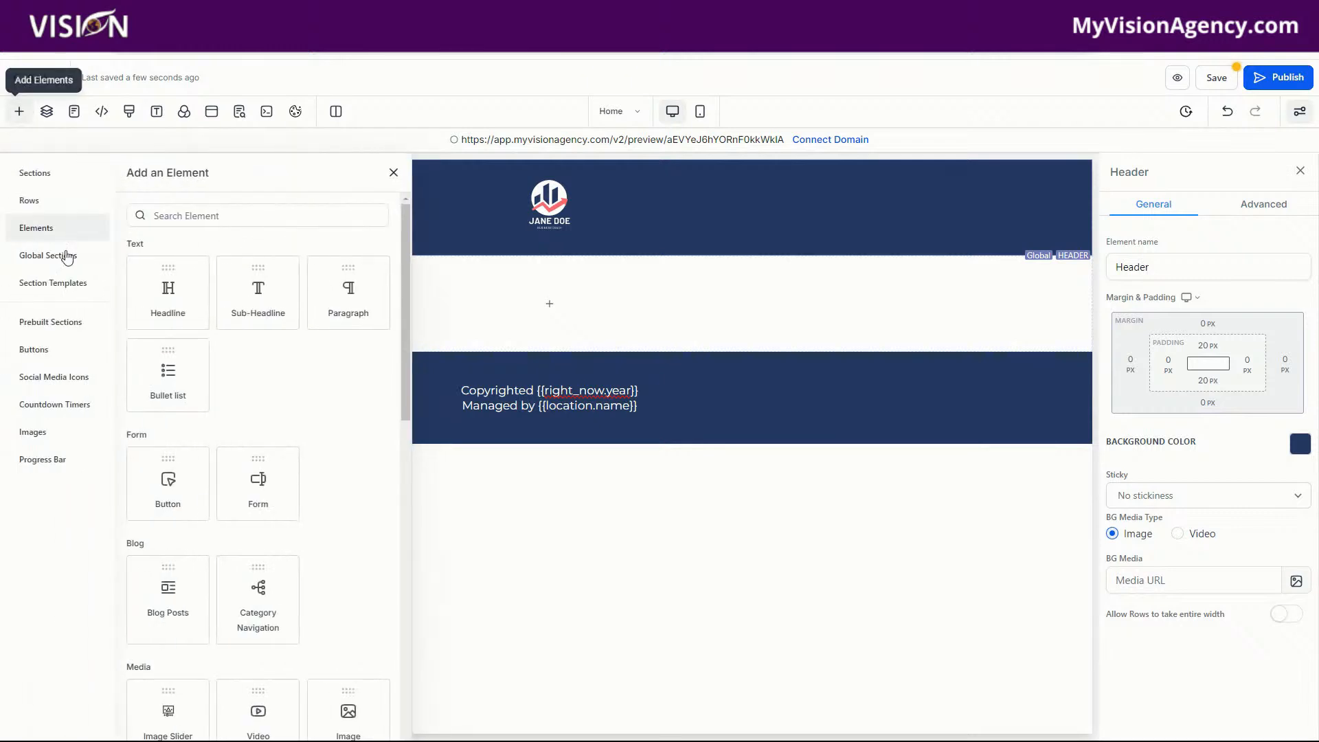
left_click(53, 326)
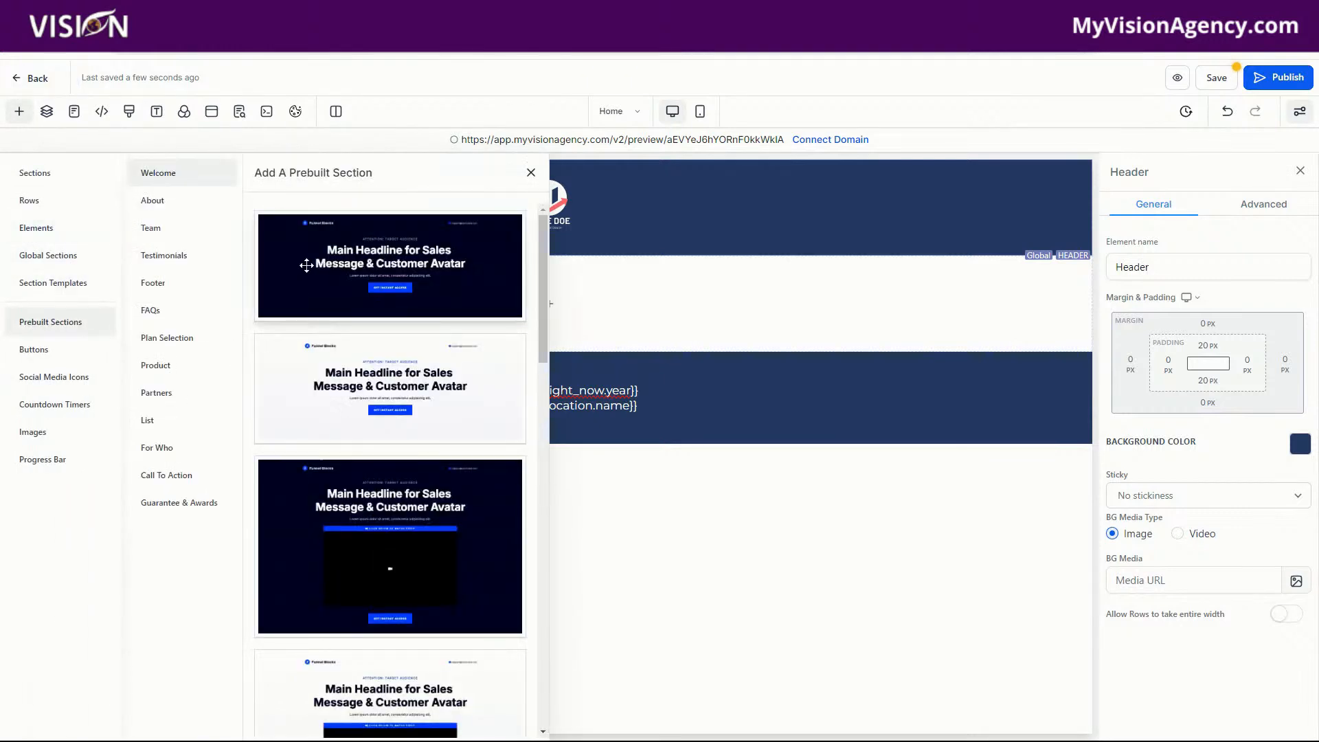
left_click_drag(306, 265, 687, 309)
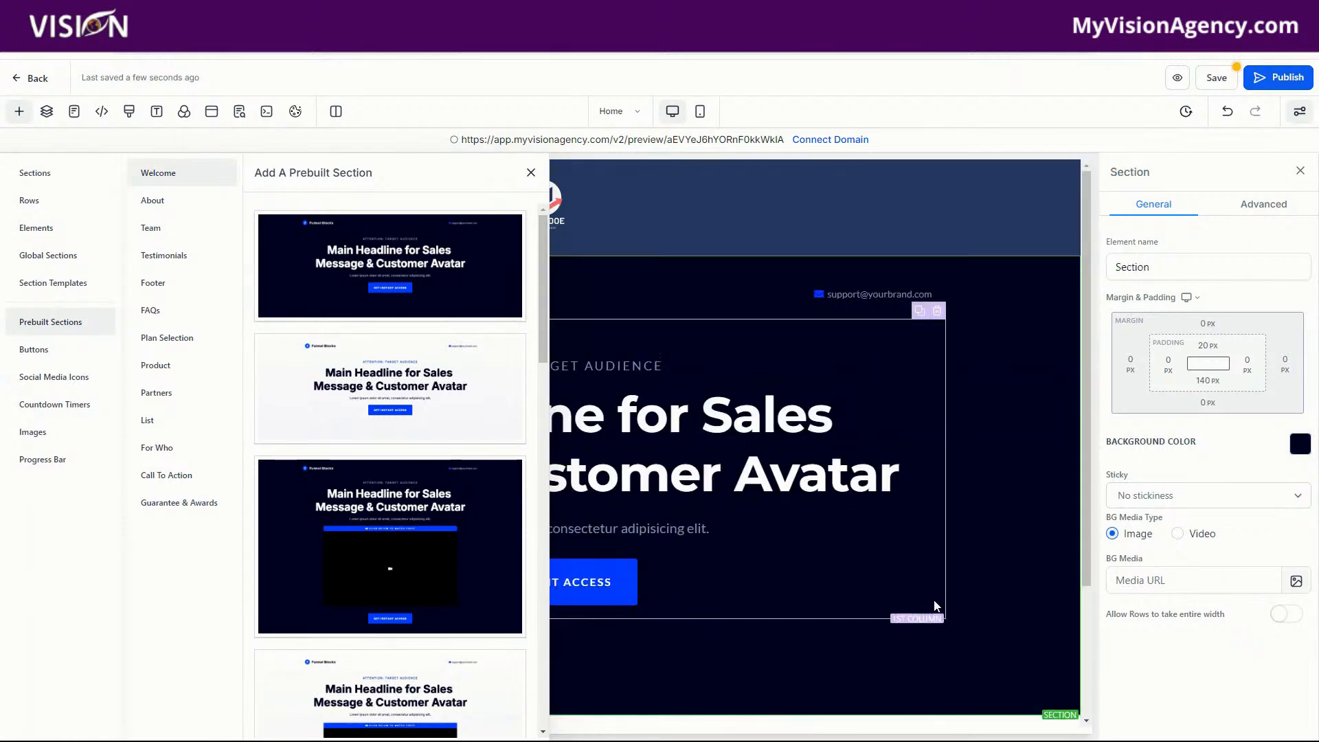
scroll(937, 607, "down", 3)
left_click(1072, 592)
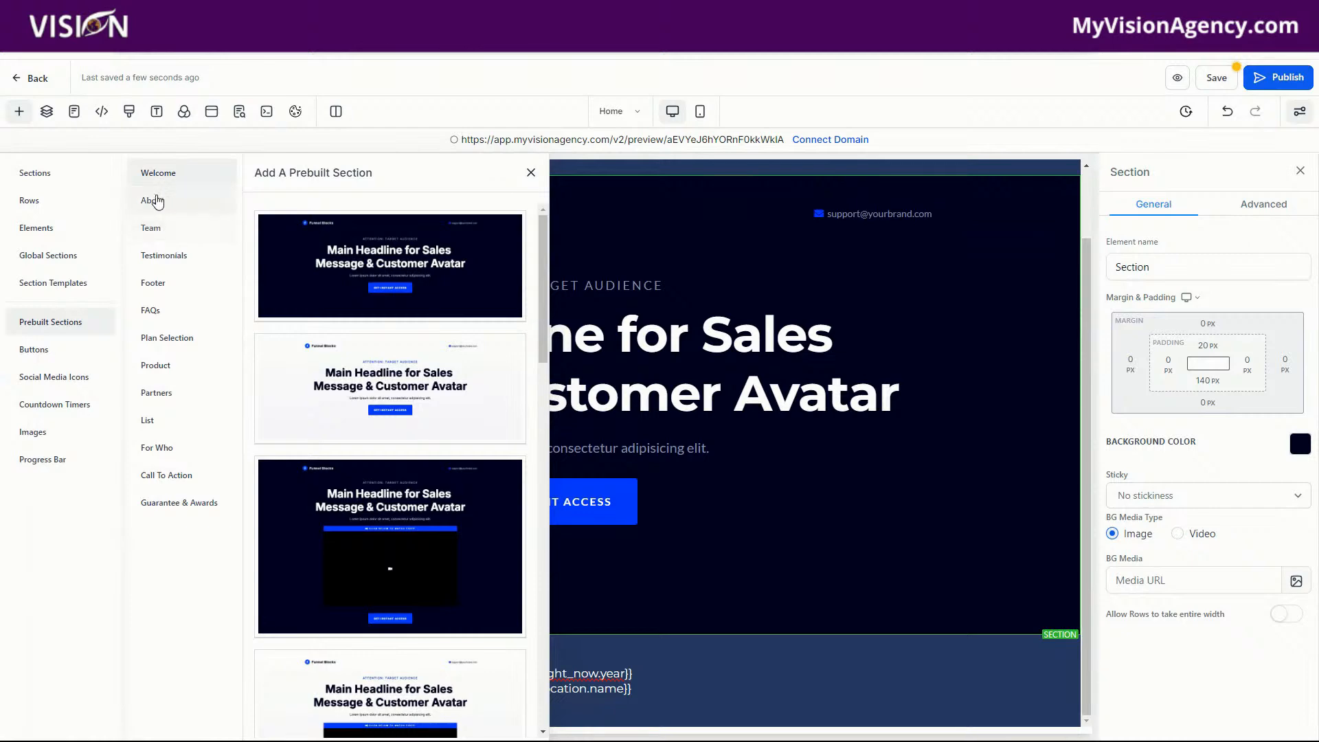
left_click(158, 201)
left_click_drag(429, 336, 776, 618)
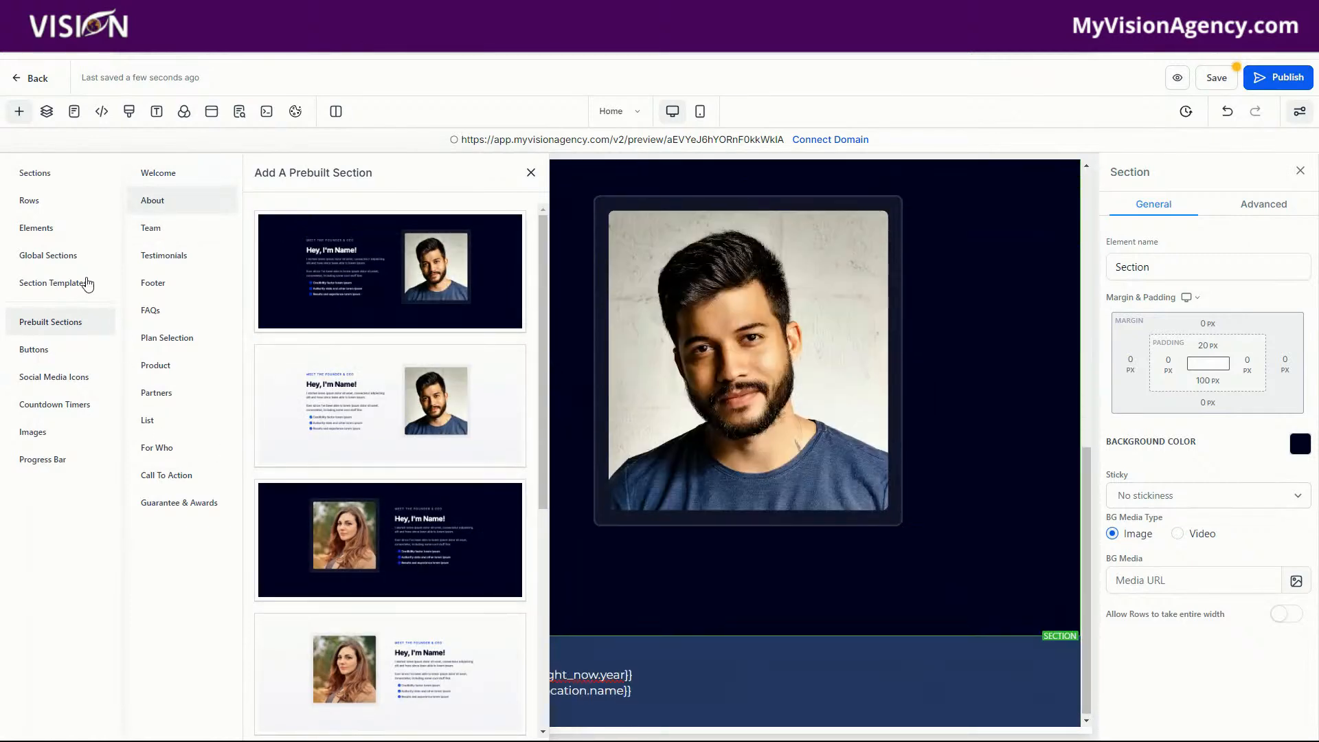
- Add the first dark Testimonials prebuilt section directly above the footer of the Home page
left_click(165, 257)
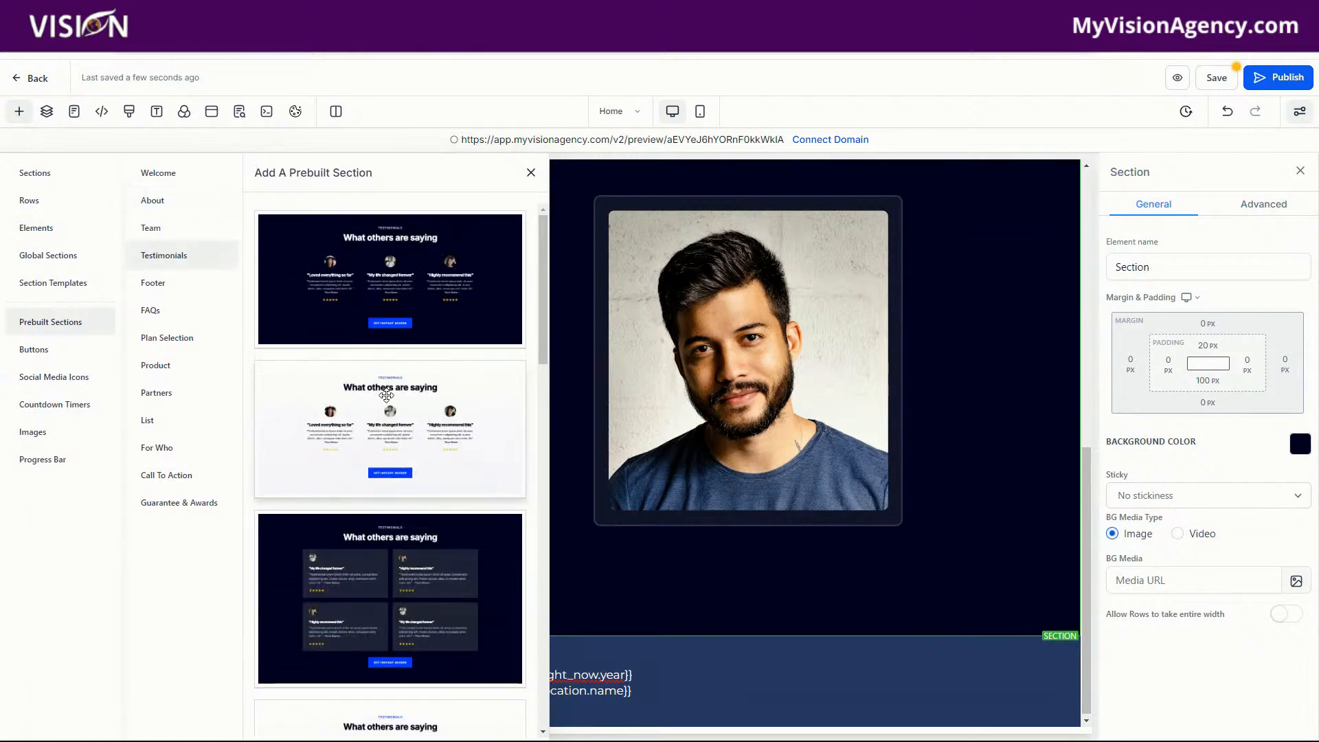
left_click_drag(421, 284, 769, 628)
scroll(990, 480, "down", 10)
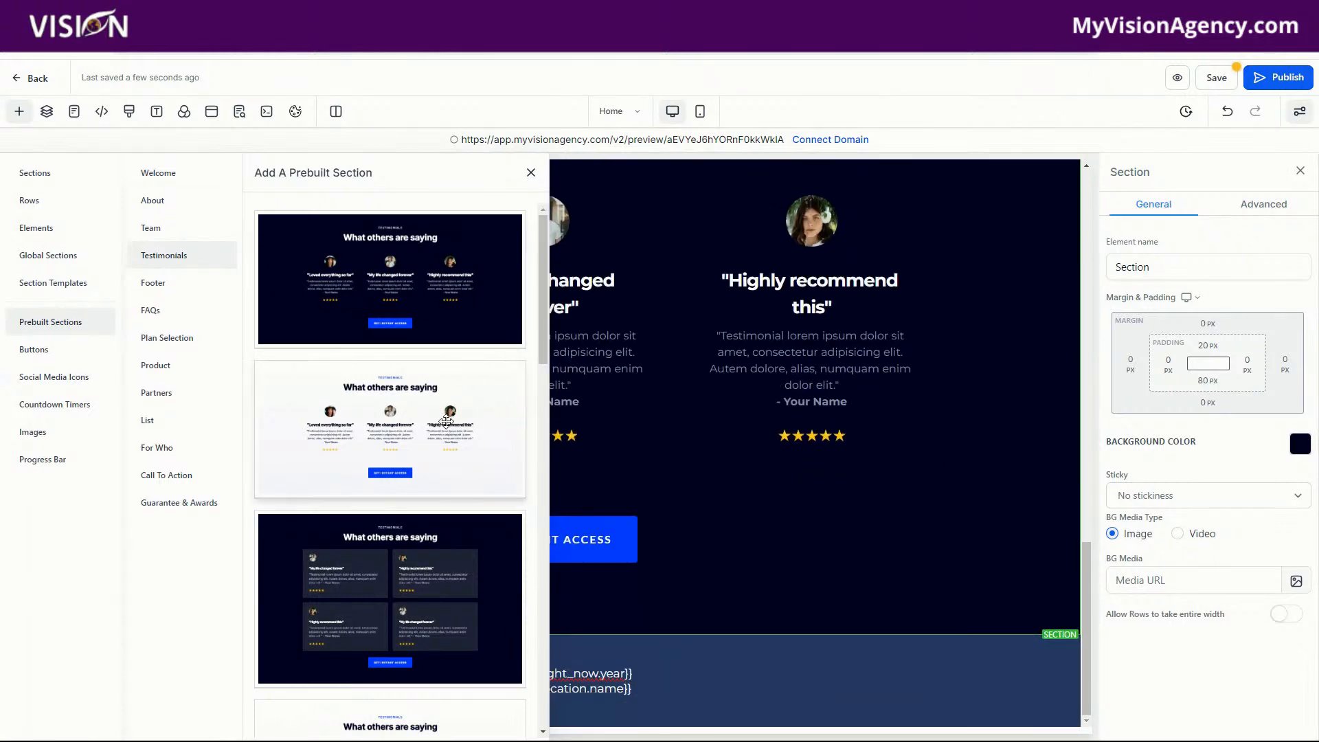
scroll(445, 421, "down", 5)
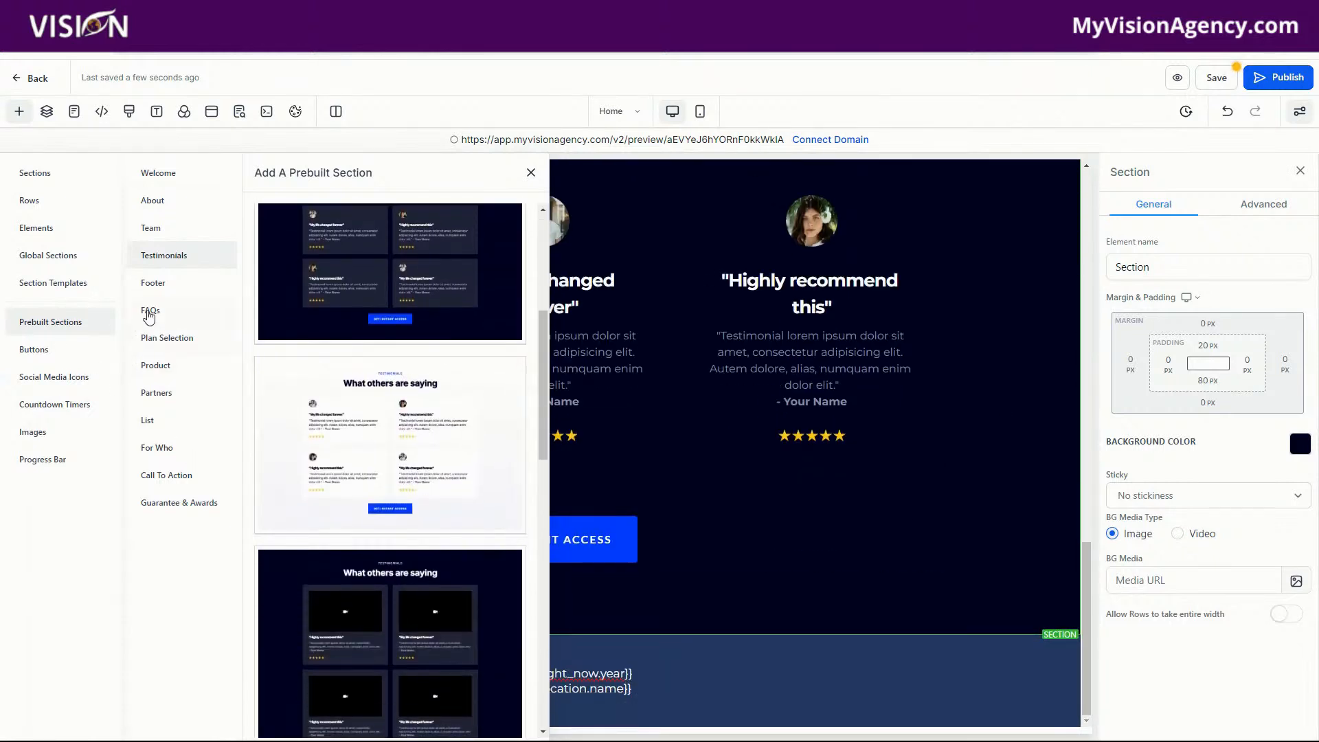
- Add the first dark Plan Selection prebuilt section and the first dark FAQs prebuilt section above the footer
left_click(176, 338)
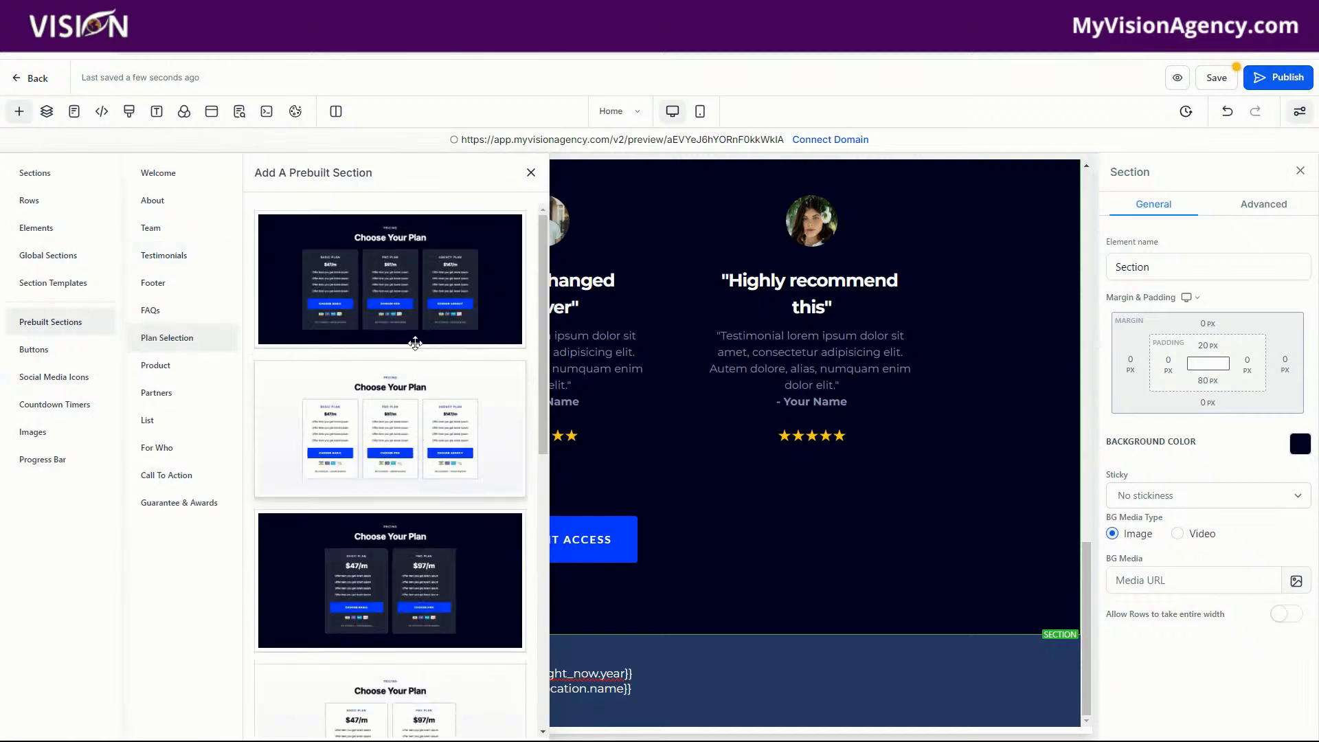
left_click_drag(395, 284, 821, 560)
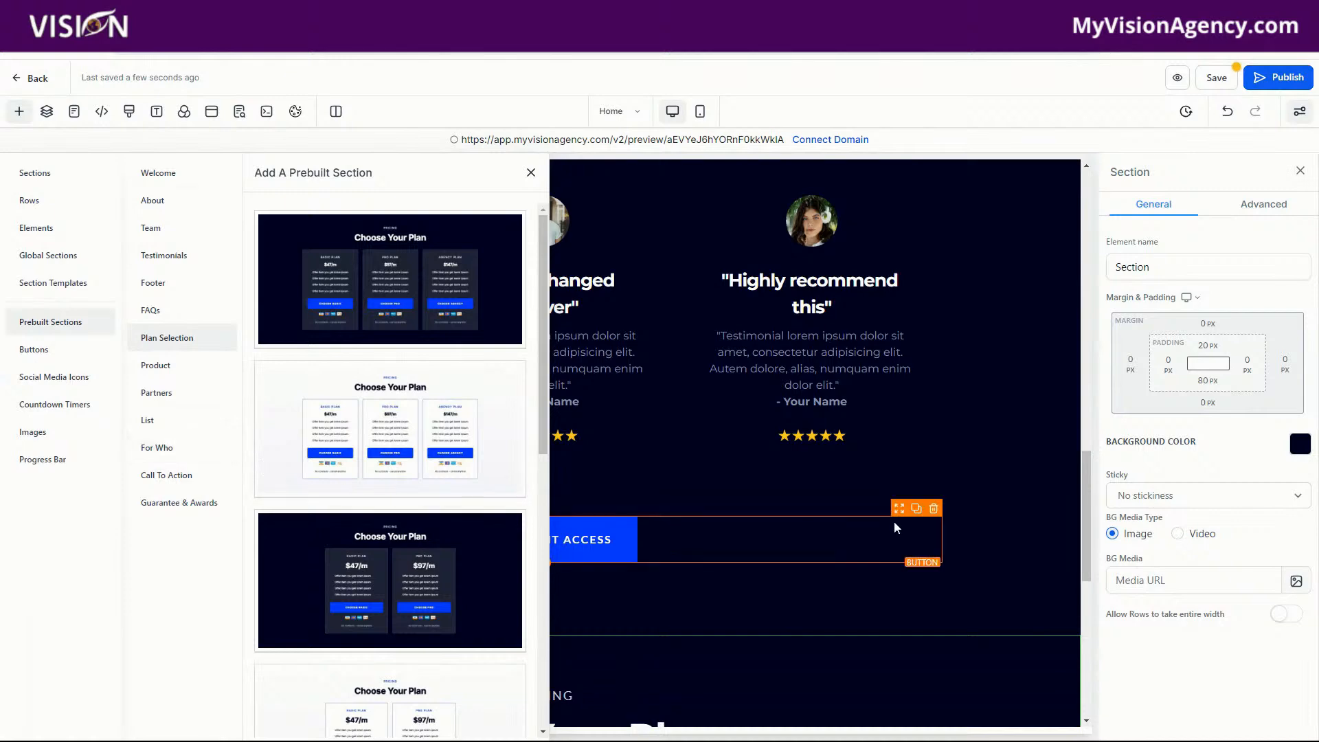
scroll(921, 539, "down", 8)
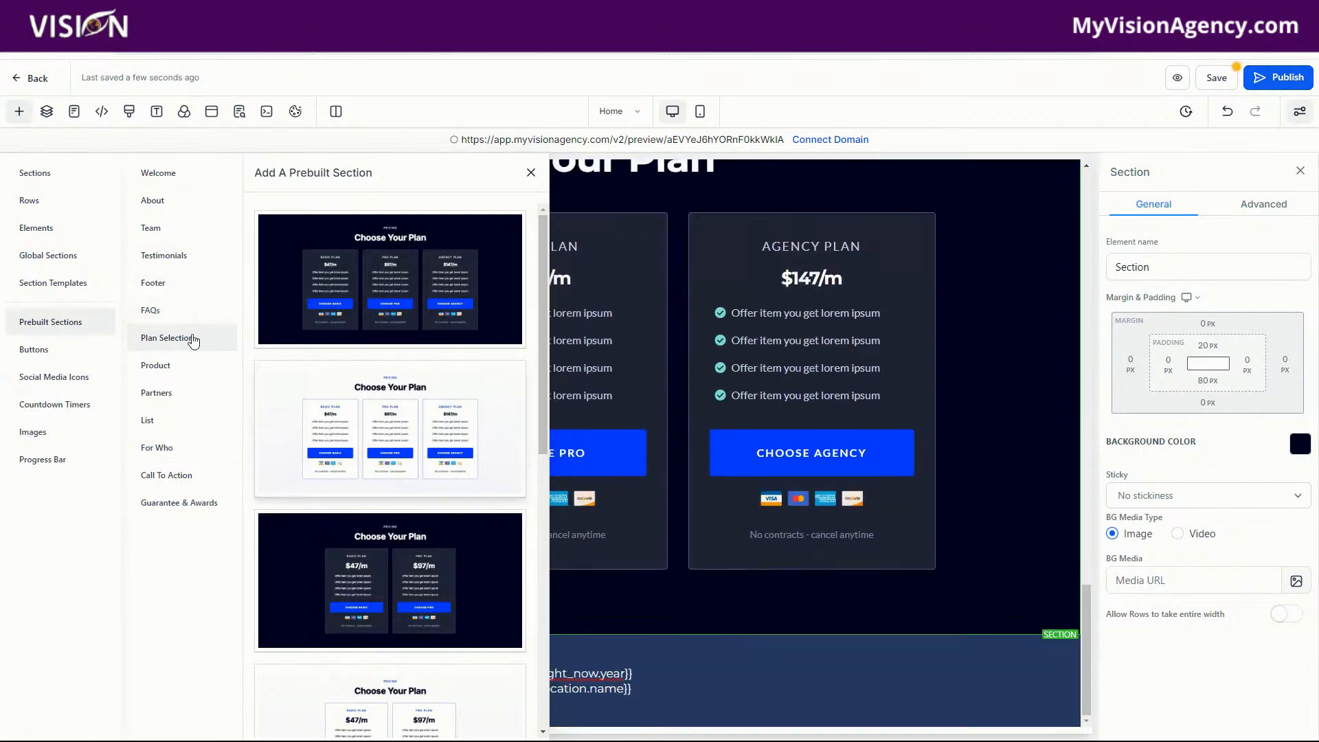
left_click(149, 310)
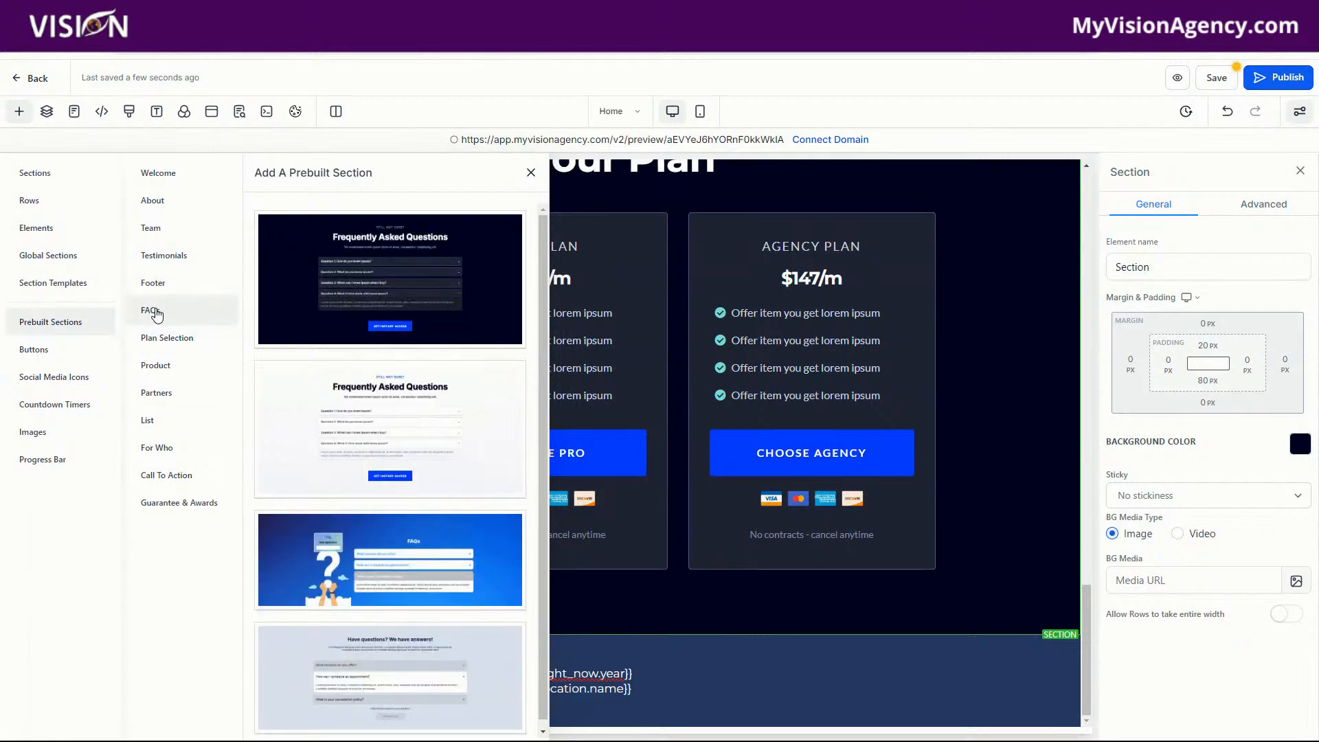
left_click_drag(456, 339, 756, 639)
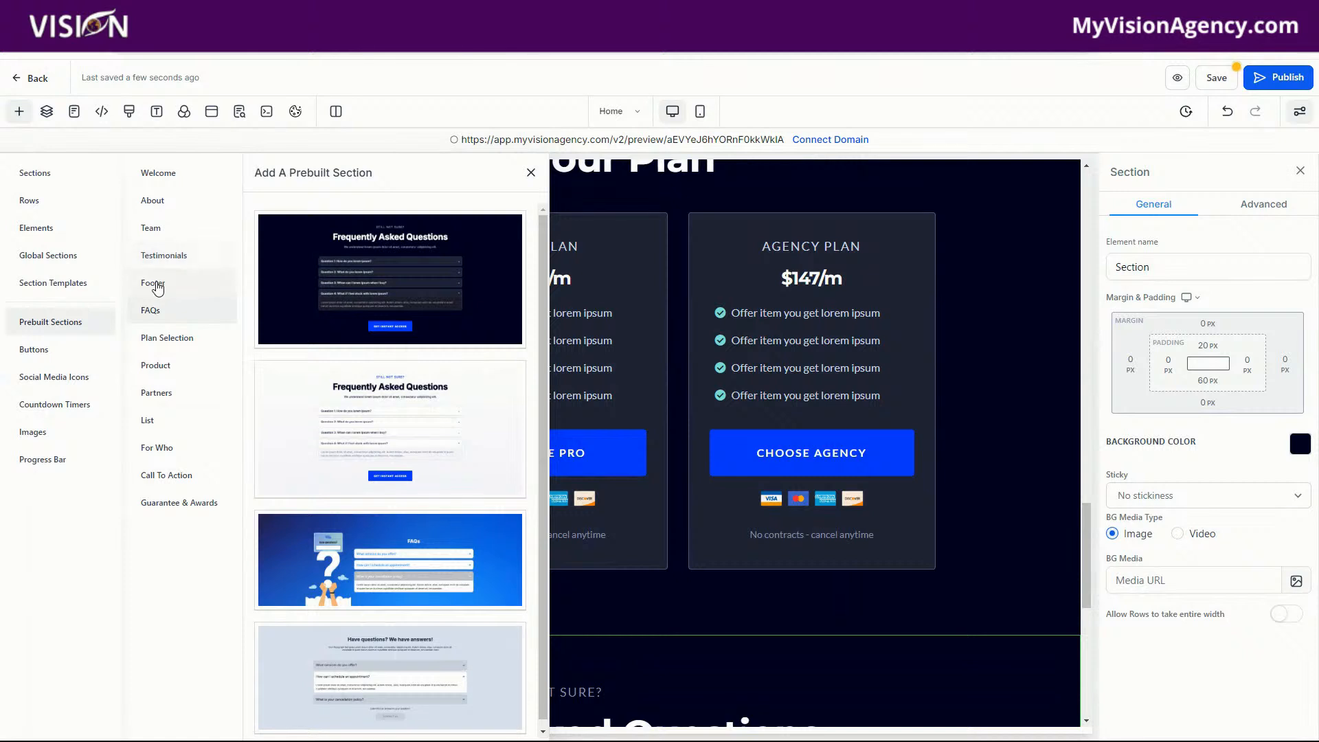
- Insert the white five-column prebuilt footer between the plan selection and FAQ sections
left_click(153, 283)
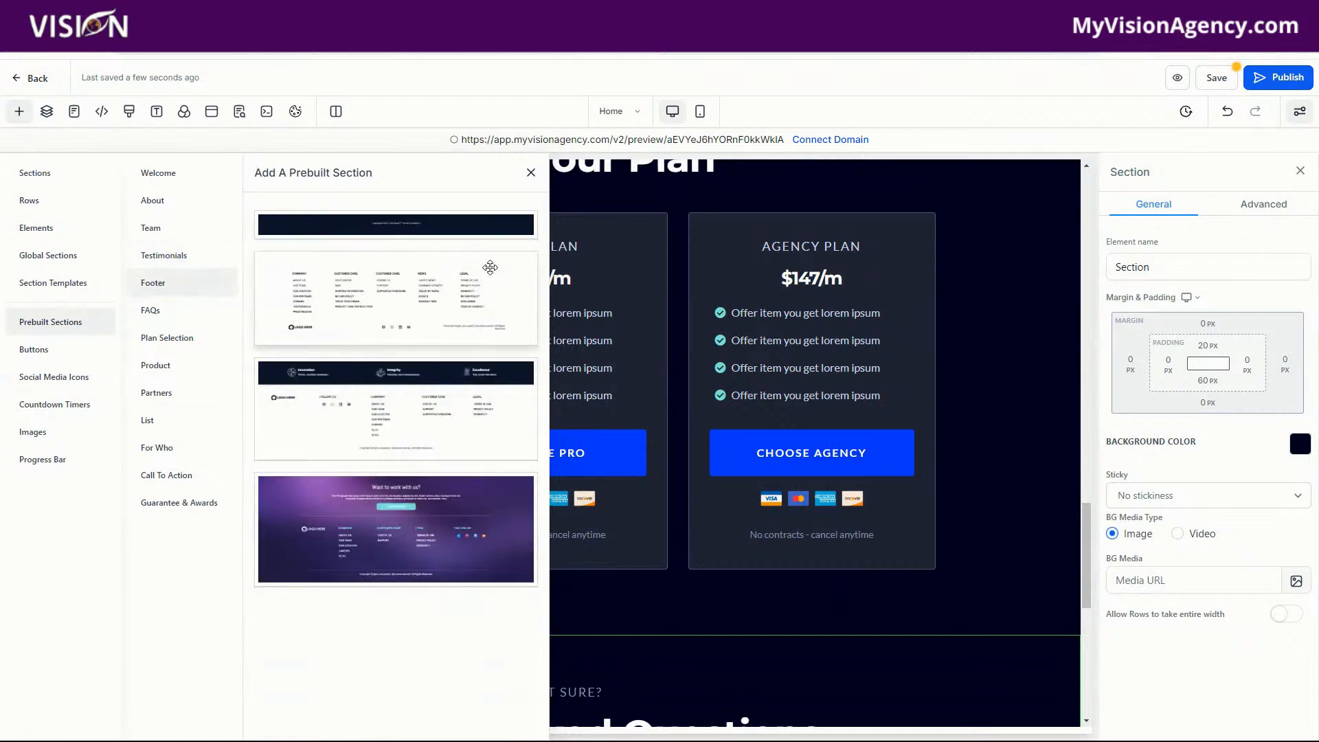
left_click_drag(492, 269, 791, 595)
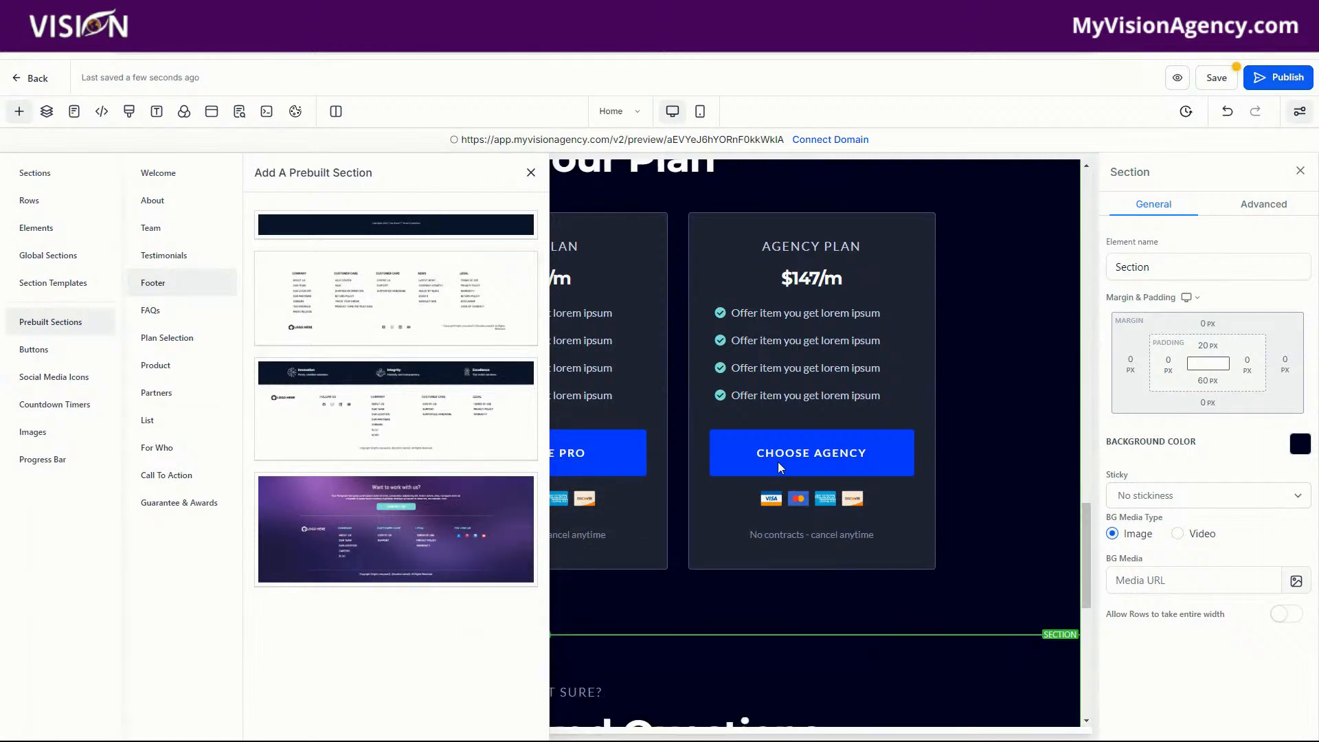
left_click(534, 170)
scroll(618, 371, "down", 5)
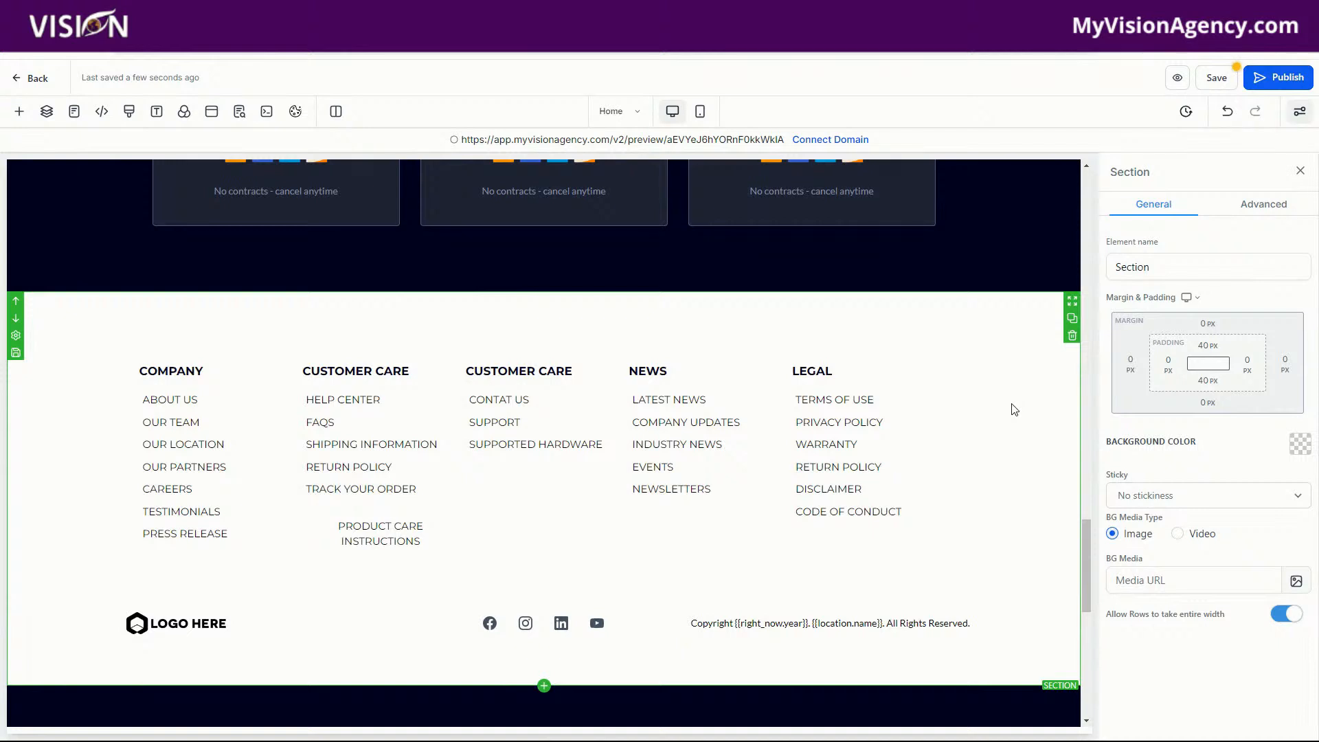
- Set the inserted footer section's background to the dark blue brand color and its second Customer Care heading to white
left_click(1302, 447)
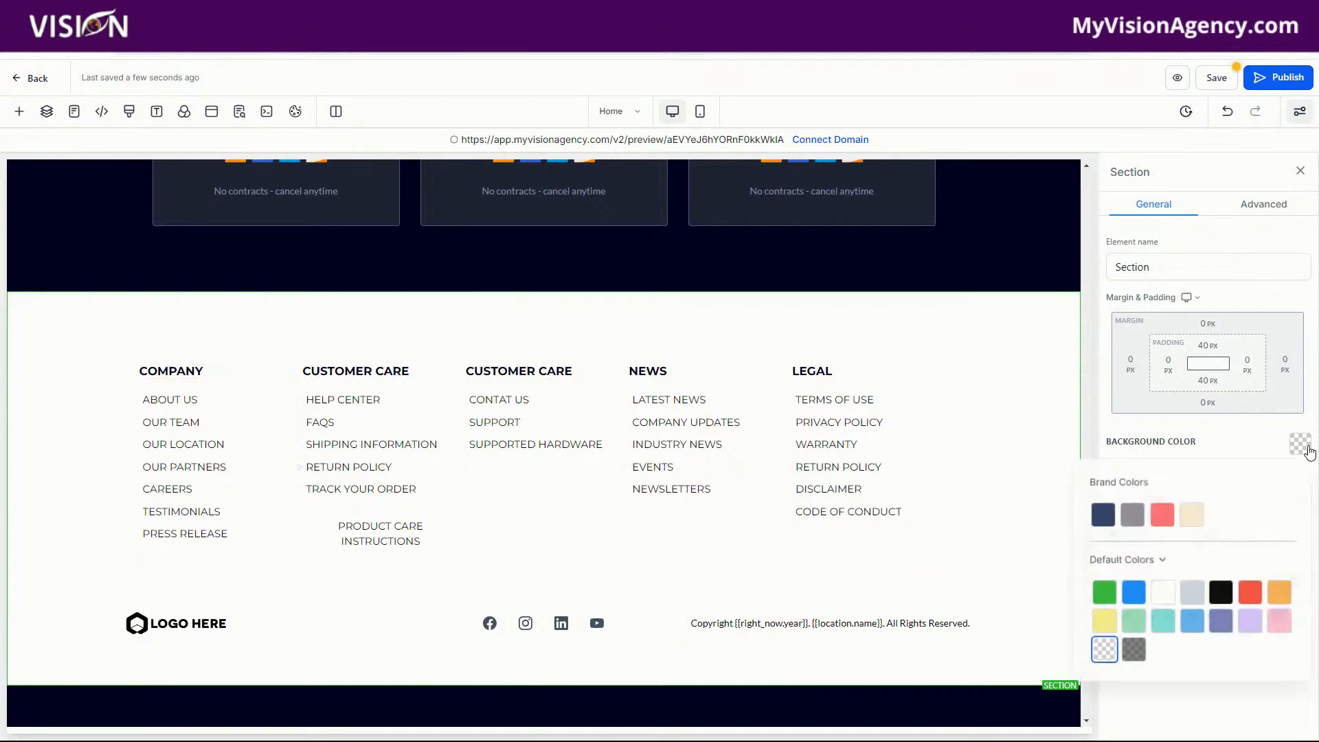
left_click(1104, 516)
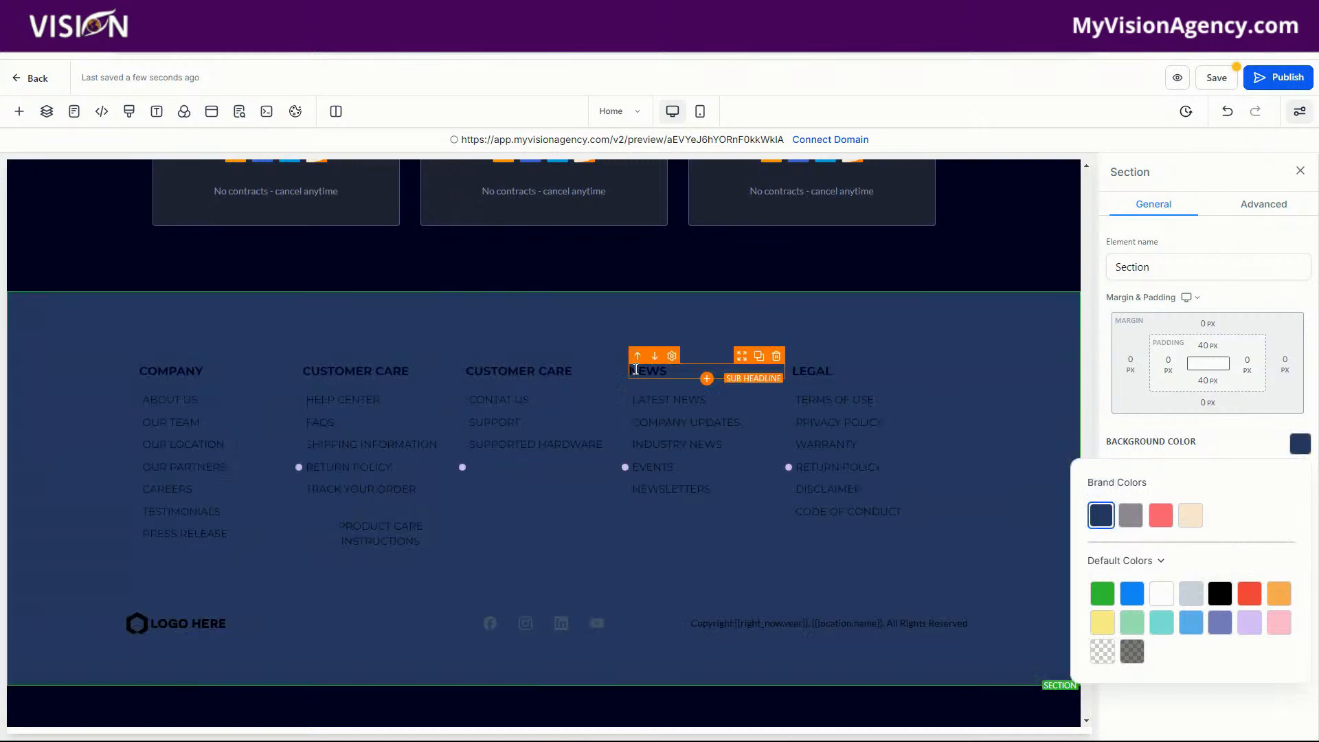
left_click(522, 371)
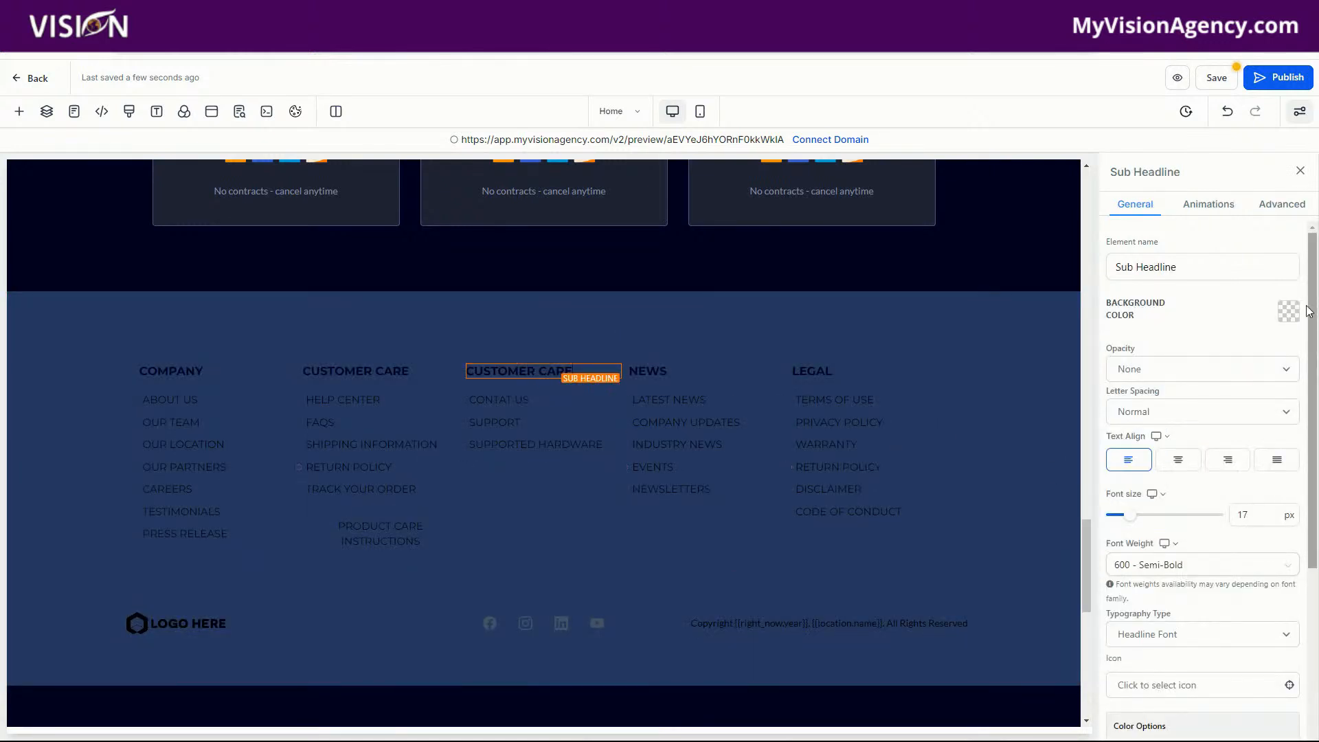
scroll(1178, 413, "down", 4)
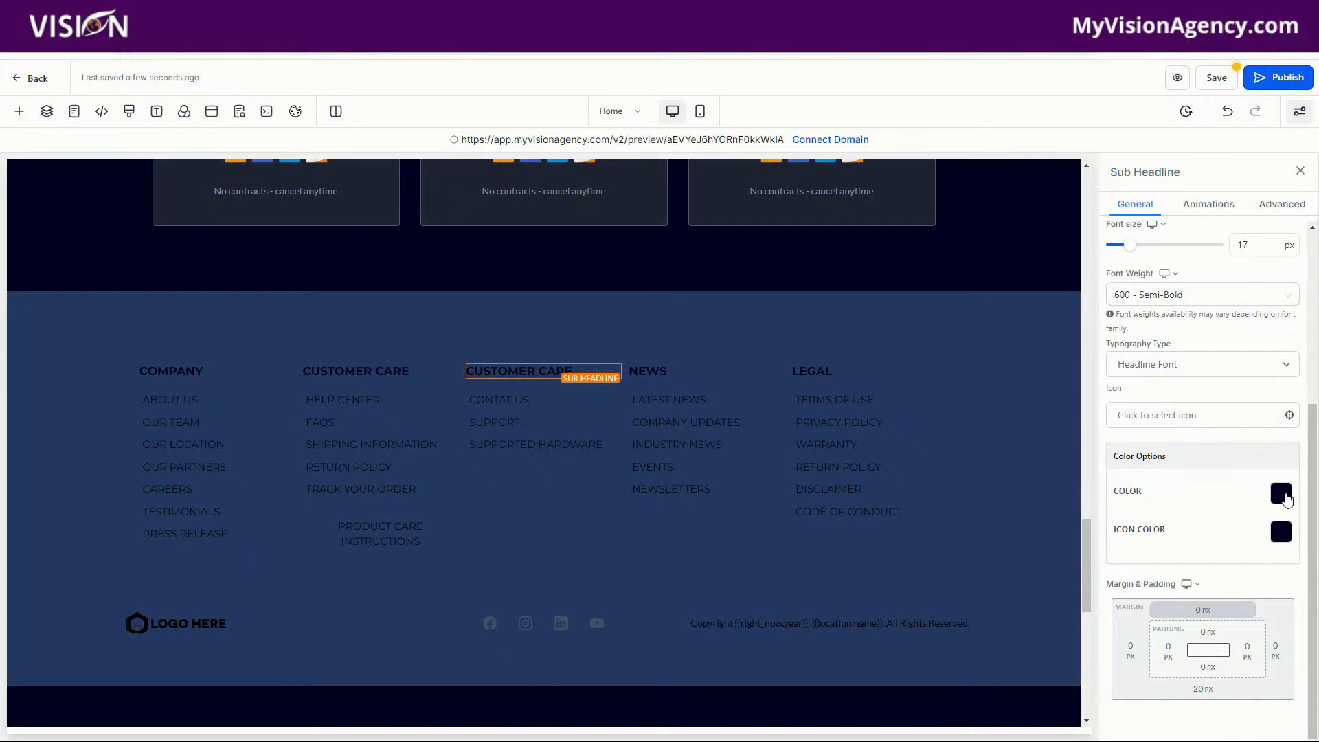
left_click(1281, 493)
left_click(1142, 643)
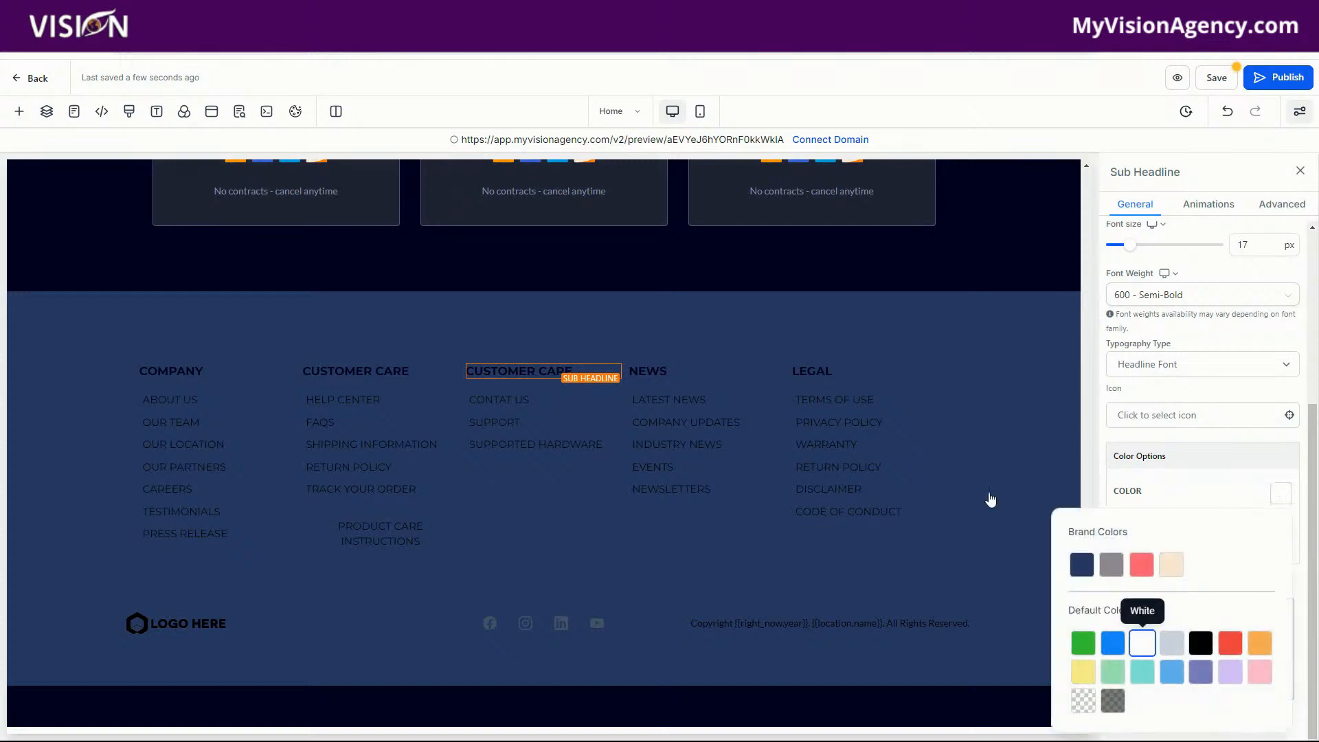
- Delete the inserted five-column footer section and save the page
left_click(987, 336)
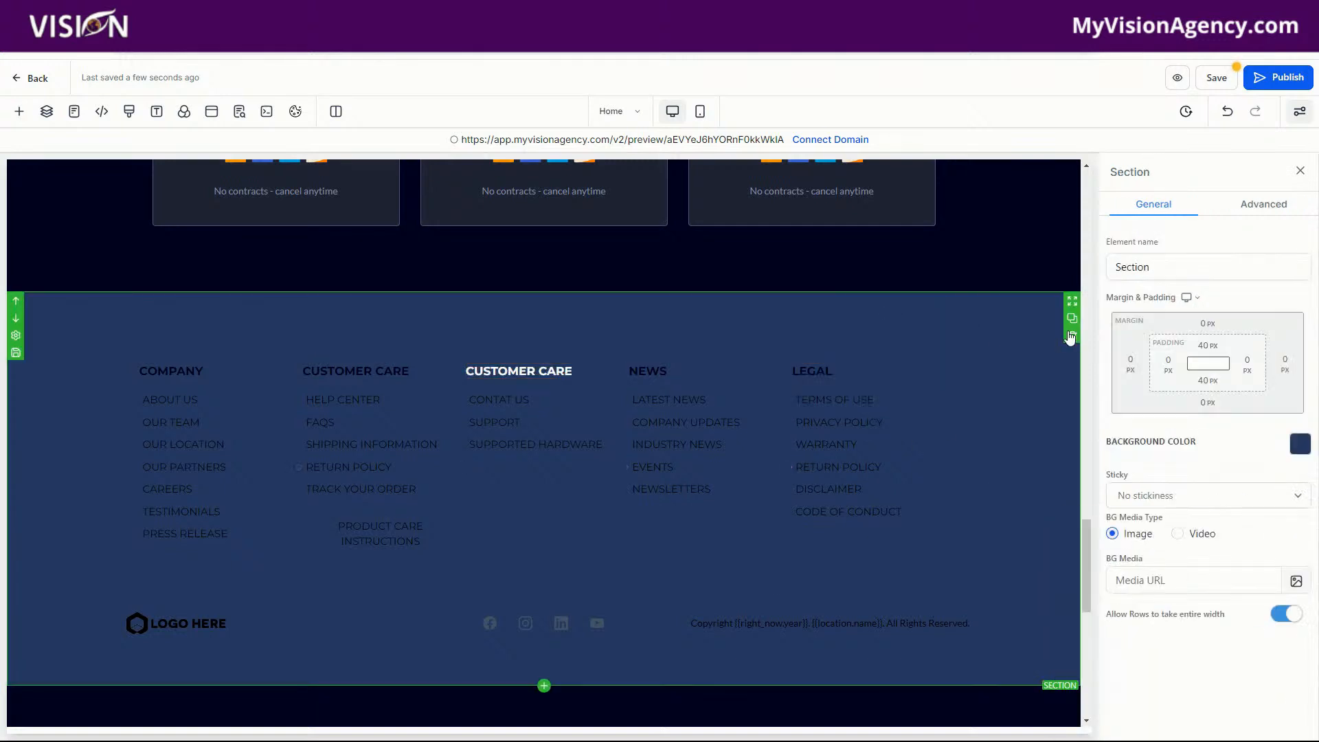
left_click(1072, 335)
scroll(935, 560, "down", 3)
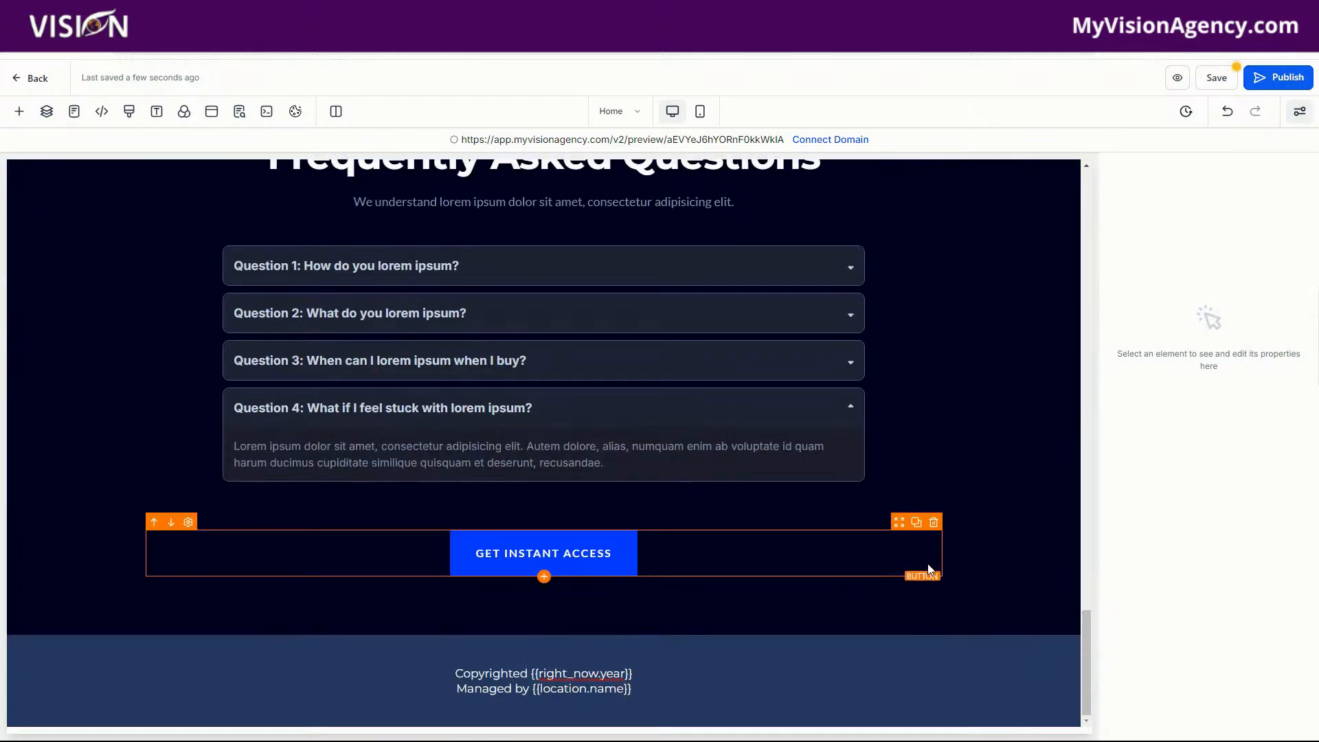
scroll(931, 564, "up", 12)
scroll(933, 564, "up", 1)
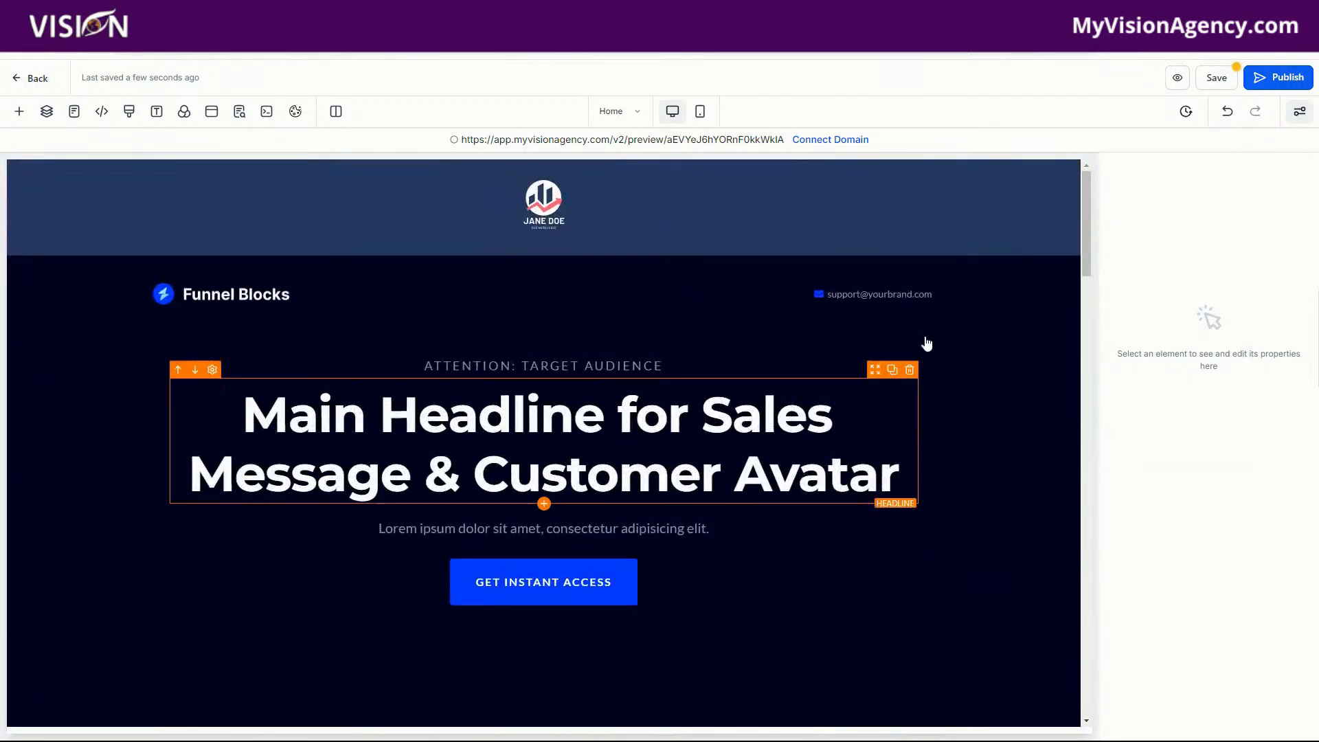
left_click(1215, 78)
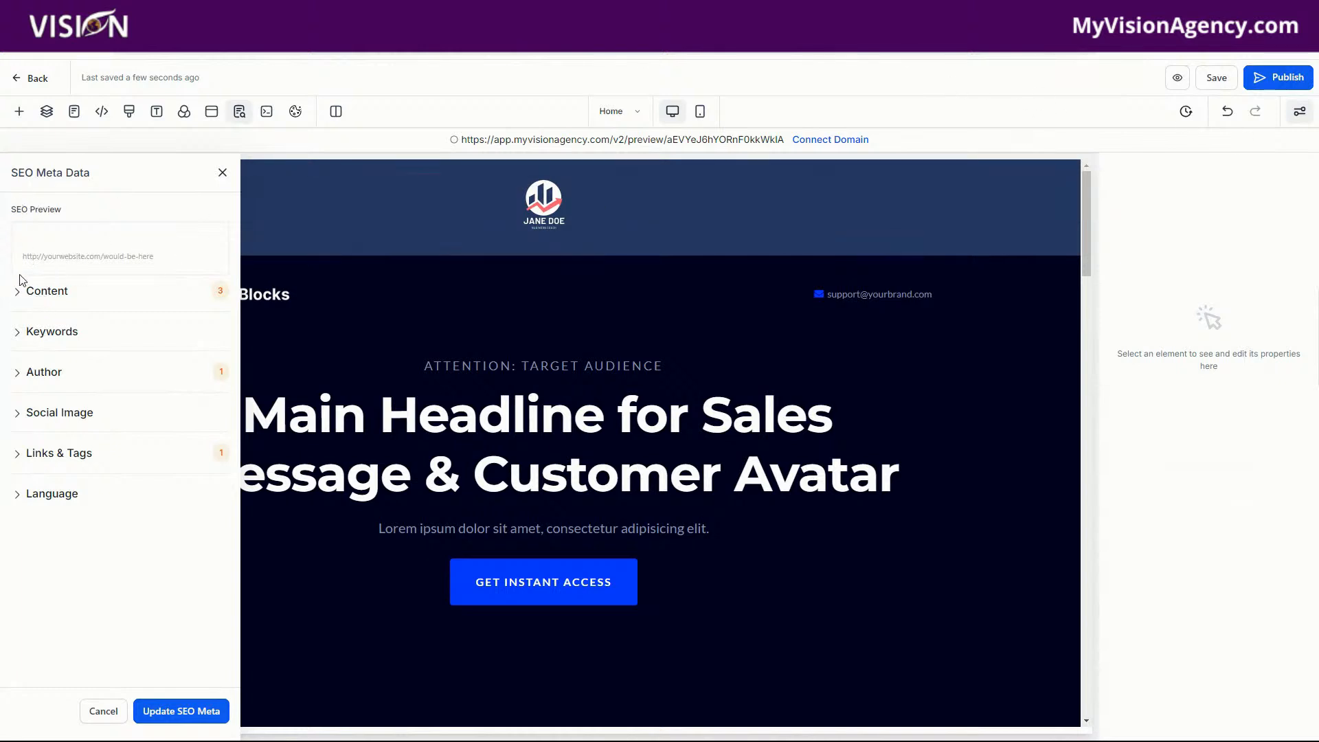
- Examine the Content, Keywords and Author fields in the page's SEO meta data
left_click(65, 290)
left_click(55, 344)
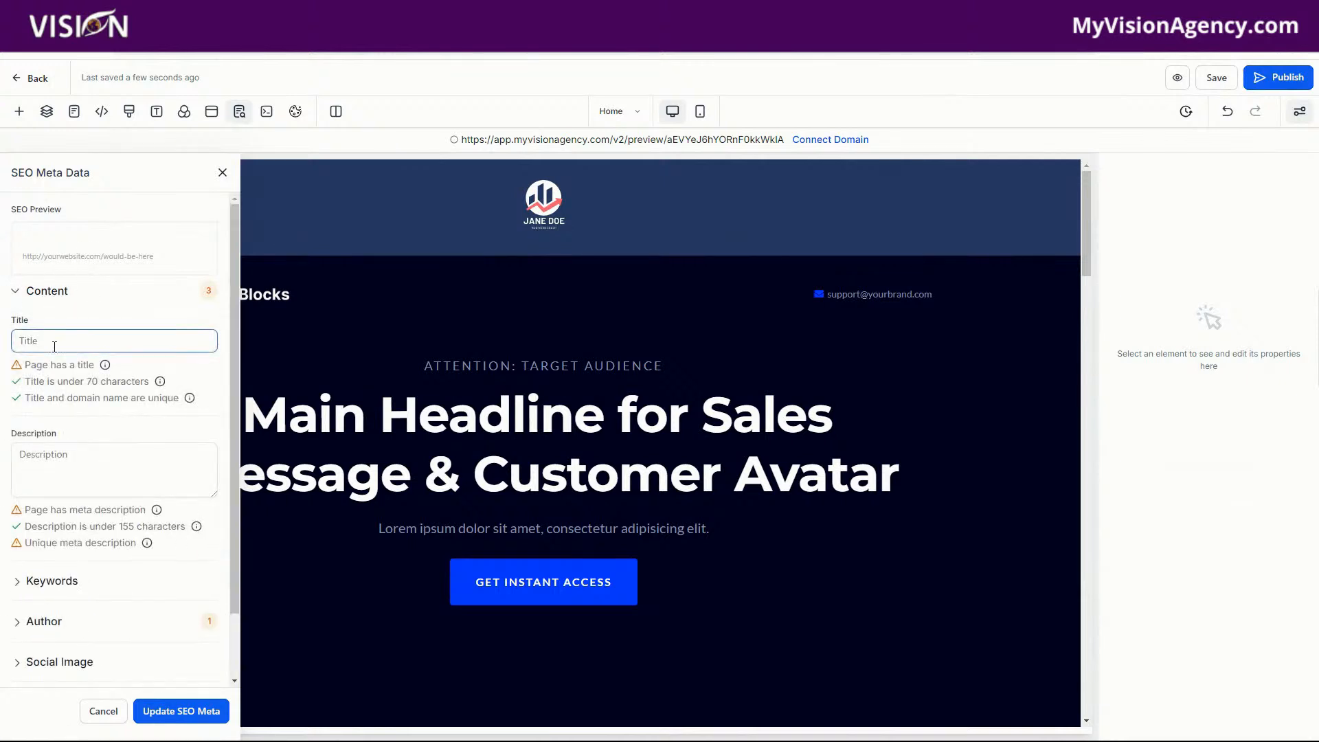
scroll(73, 303, "down", 2)
left_click(80, 385)
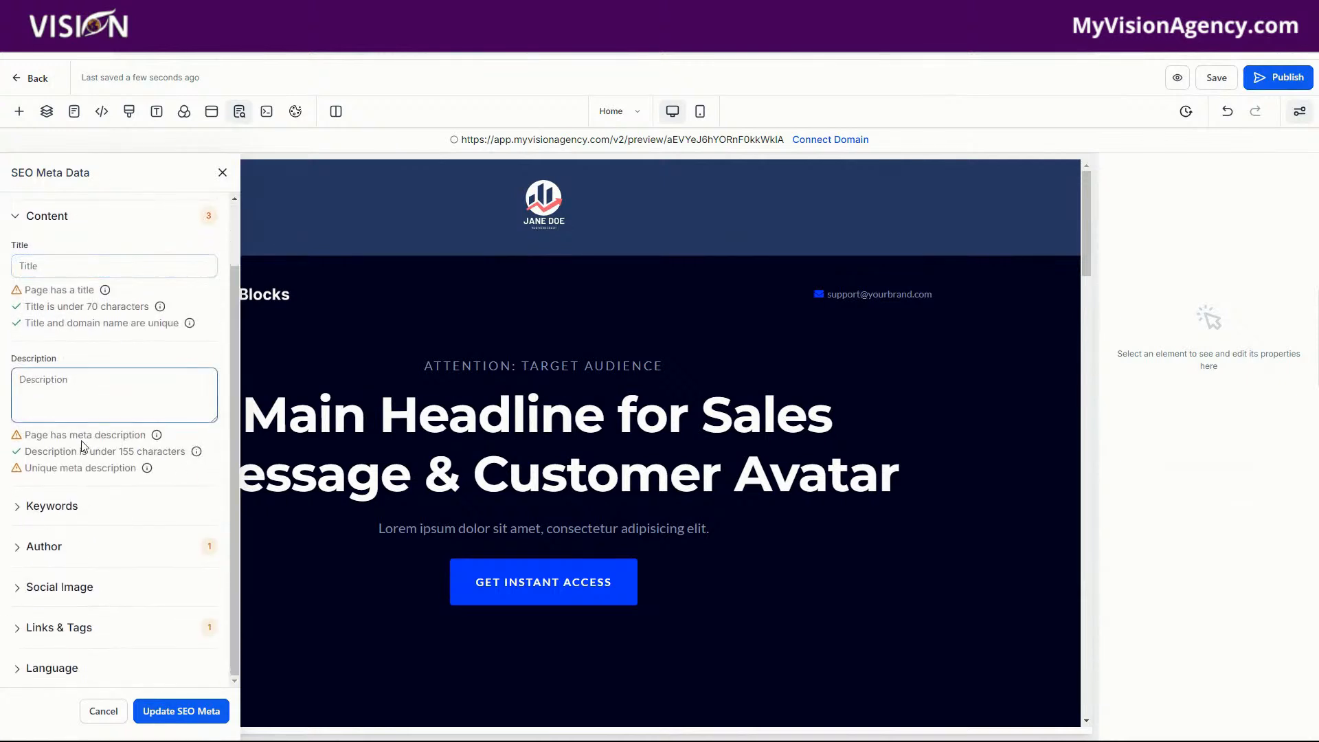
left_click(65, 507)
scroll(103, 501, "down", 1)
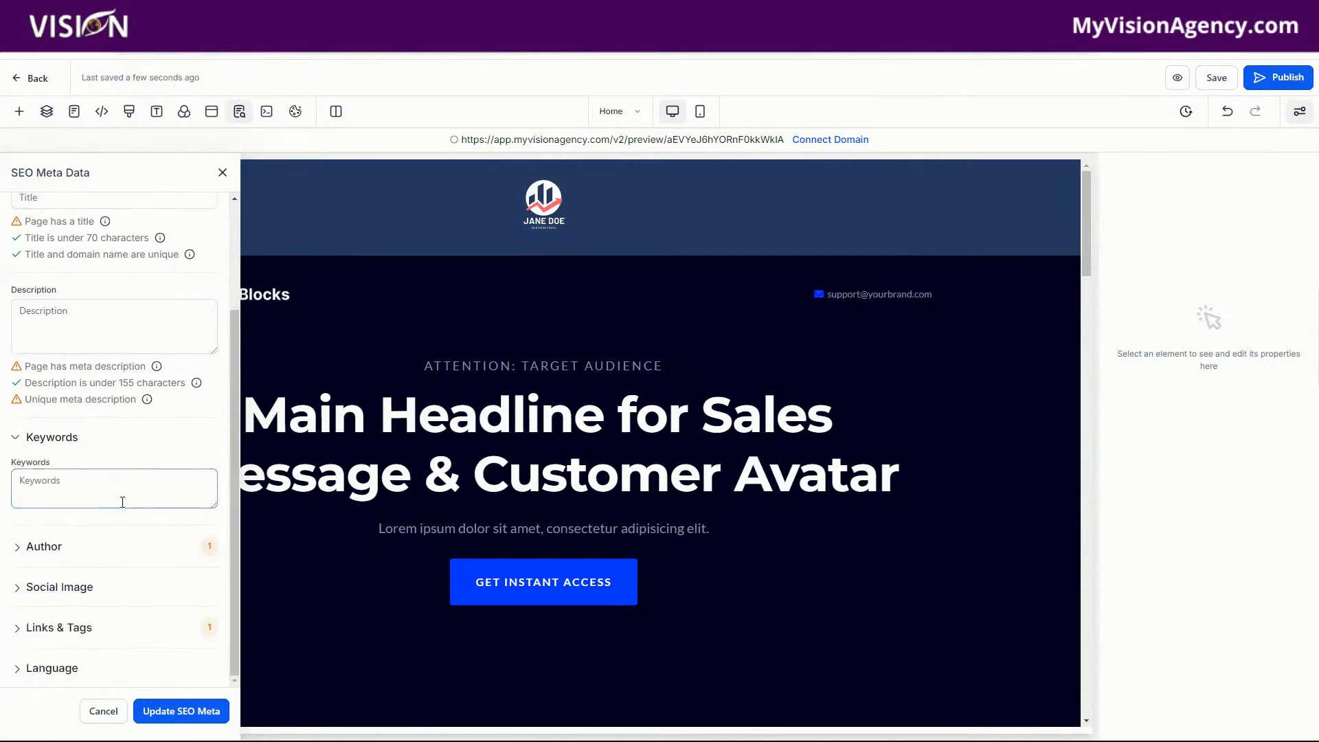
left_click(25, 554)
scroll(76, 591, "down", 1)
- Set the page's SEO social image to "Mockup Google Search.png" from the media storage
left_click(75, 590)
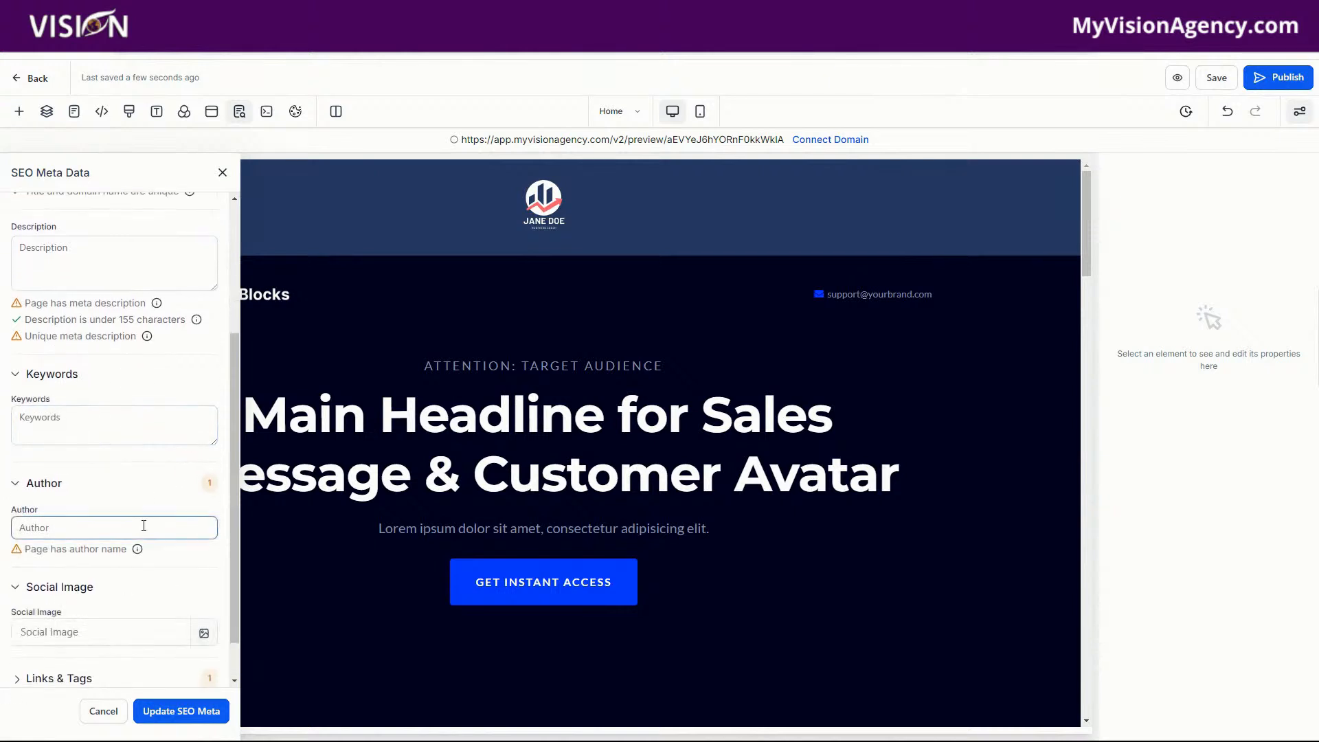
scroll(143, 527, "down", 1)
left_click(14, 581)
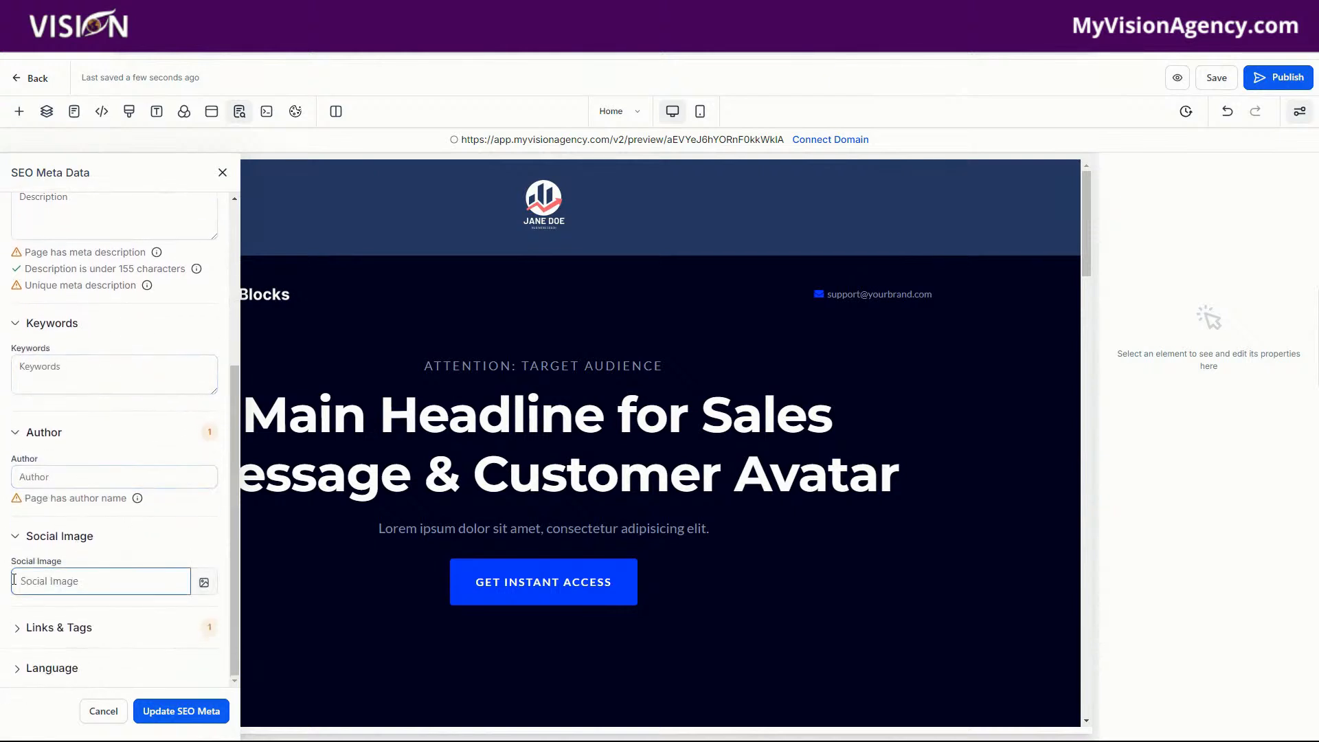
left_click(204, 582)
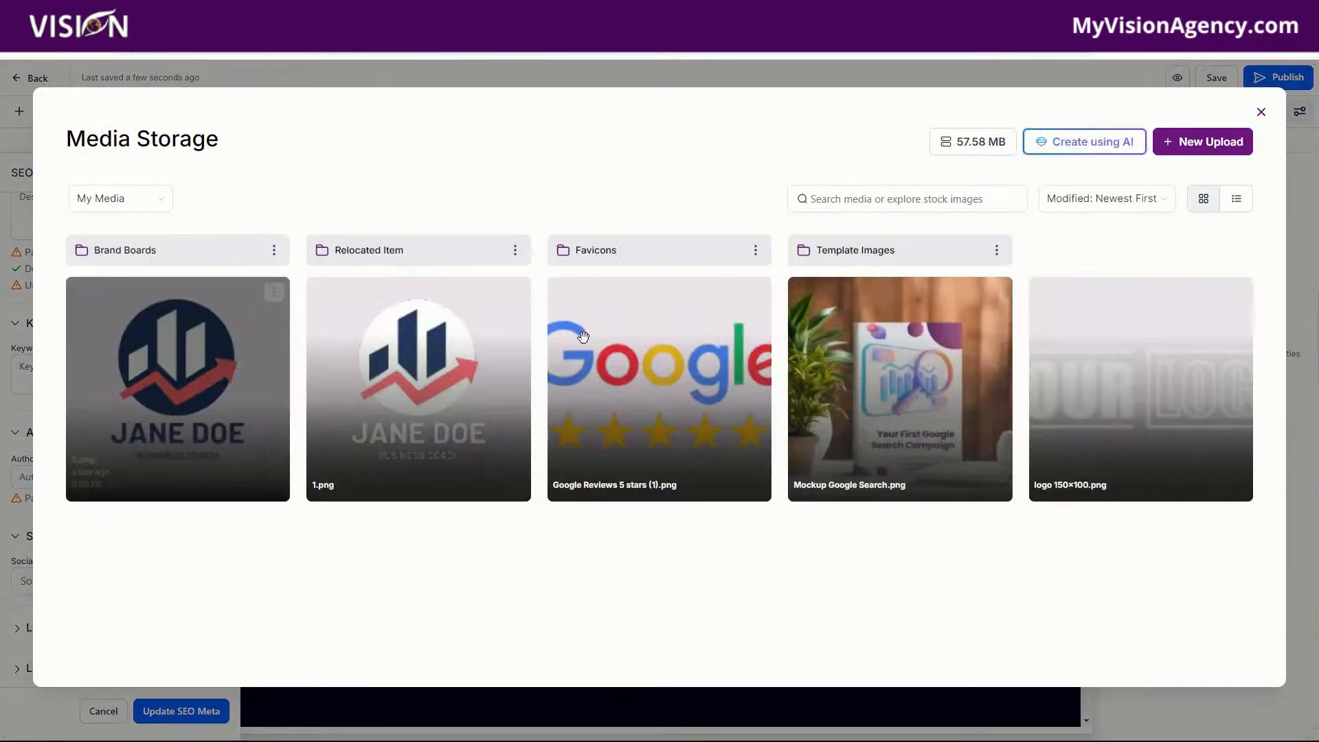
left_click(898, 389)
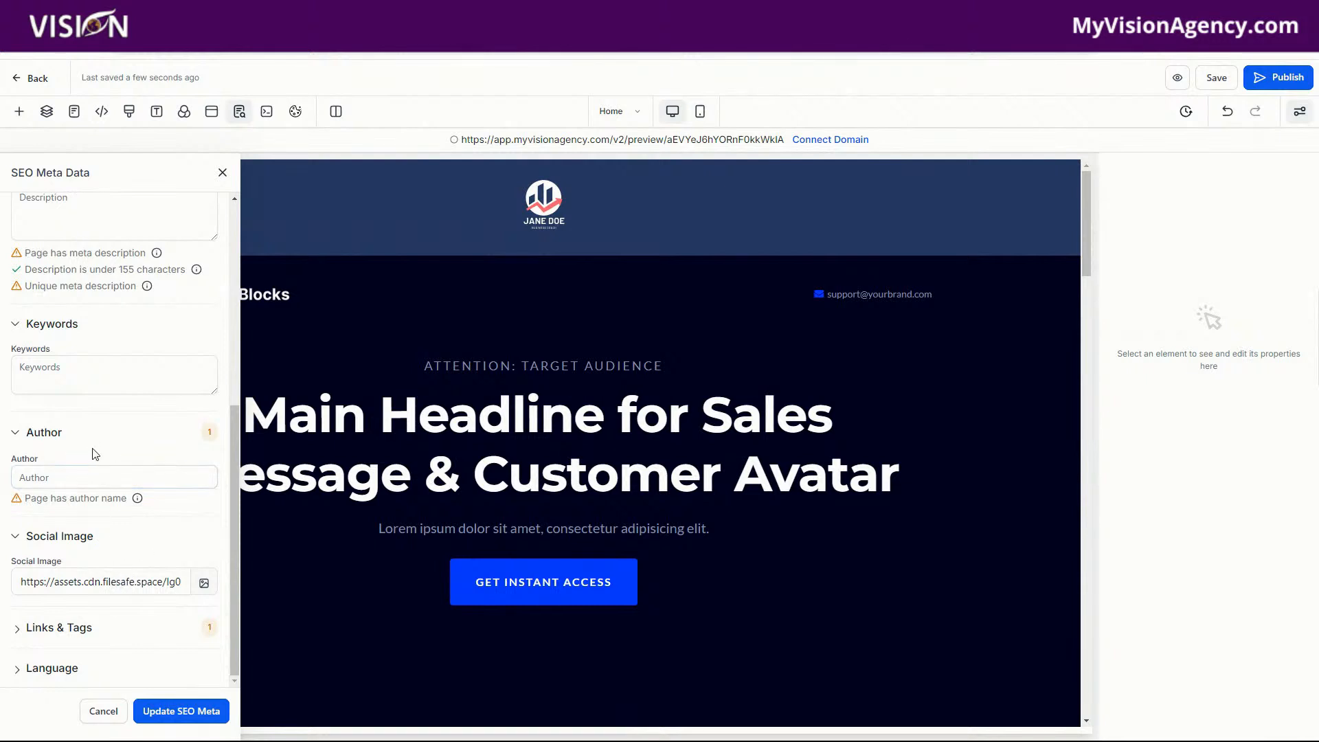
- Review the Links & Tags and Language settings, and update the page's SEO meta data
left_click_drag(74, 627, 80, 628)
scroll(86, 618, "down", 2)
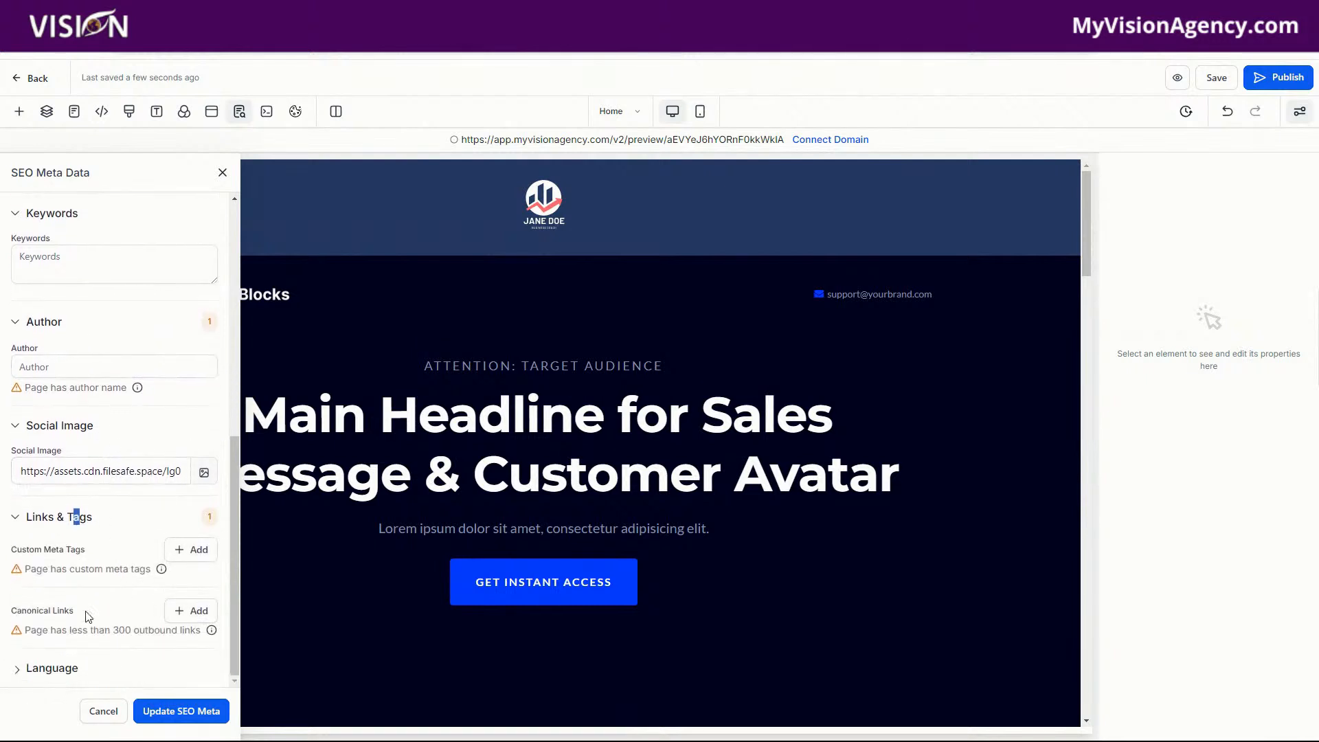
left_click(68, 669)
scroll(58, 646, "down", 1)
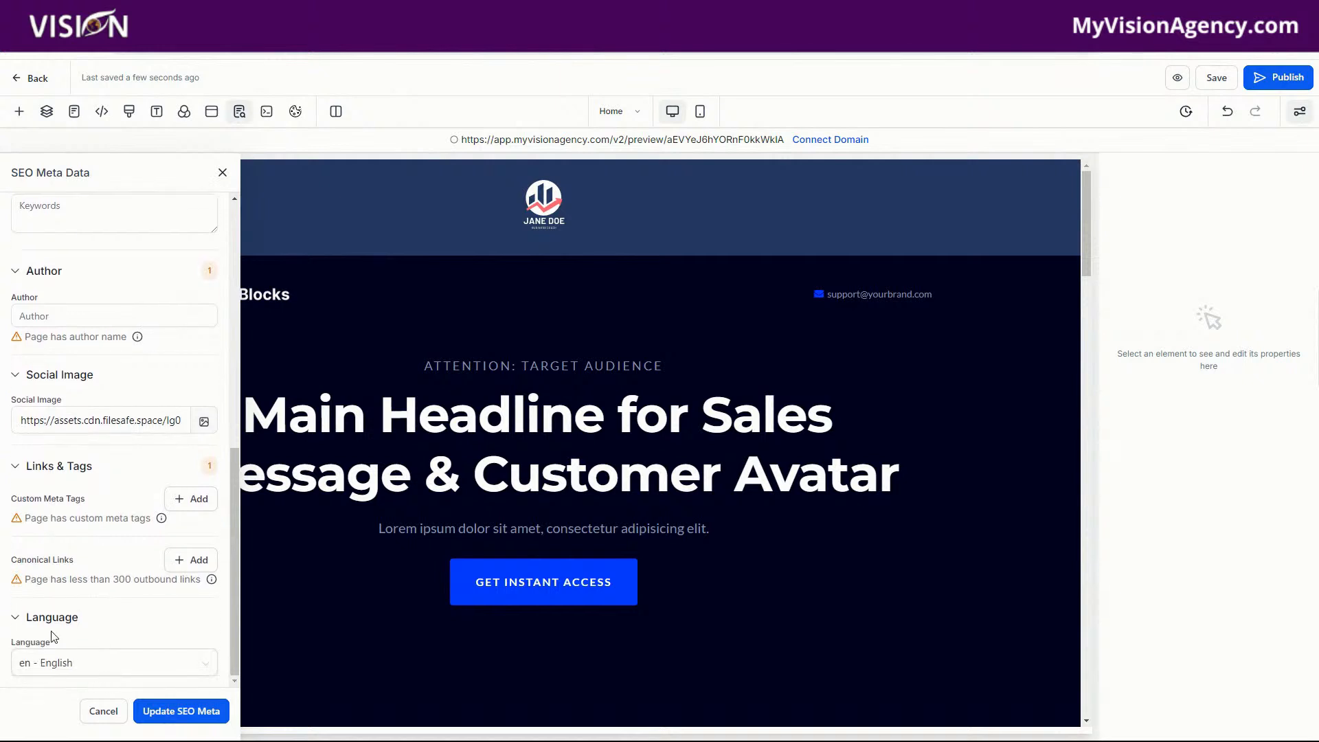
left_click(164, 715)
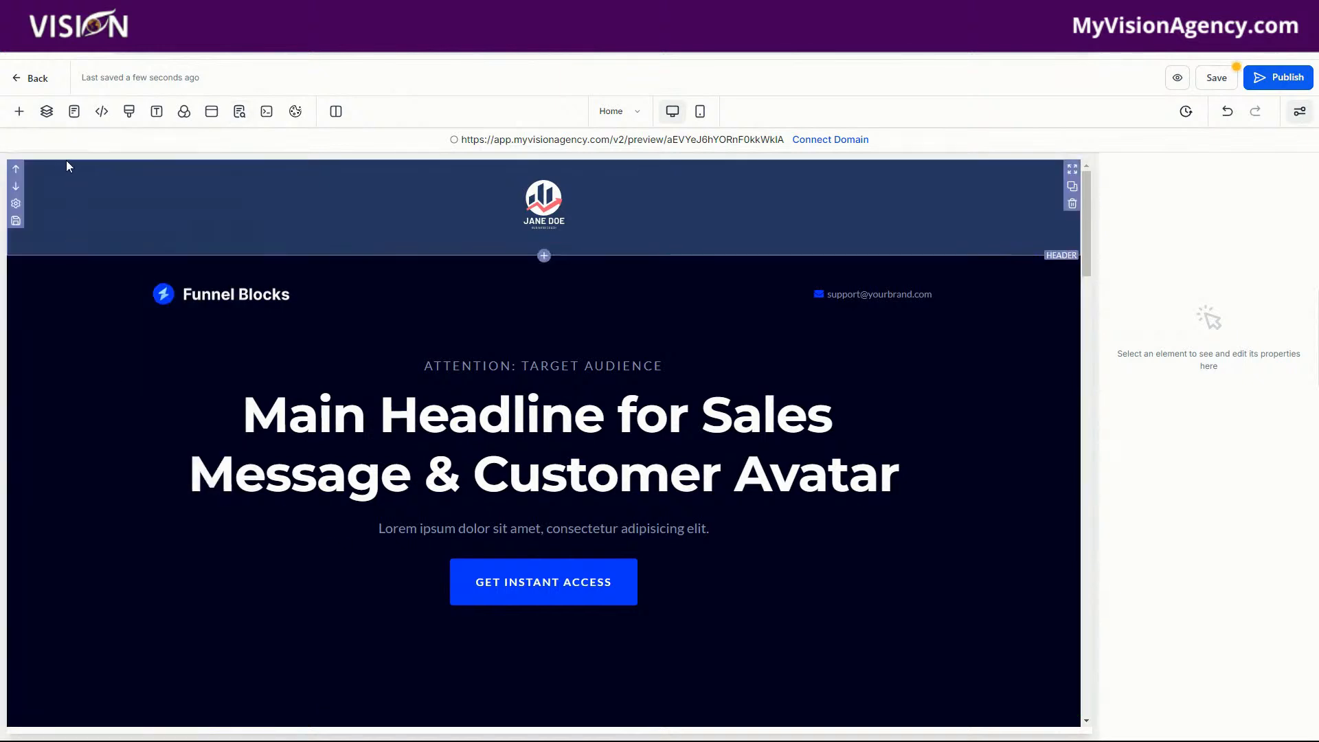
- Examine the page's section layers and the popup layer, then close the popup
left_click(47, 112)
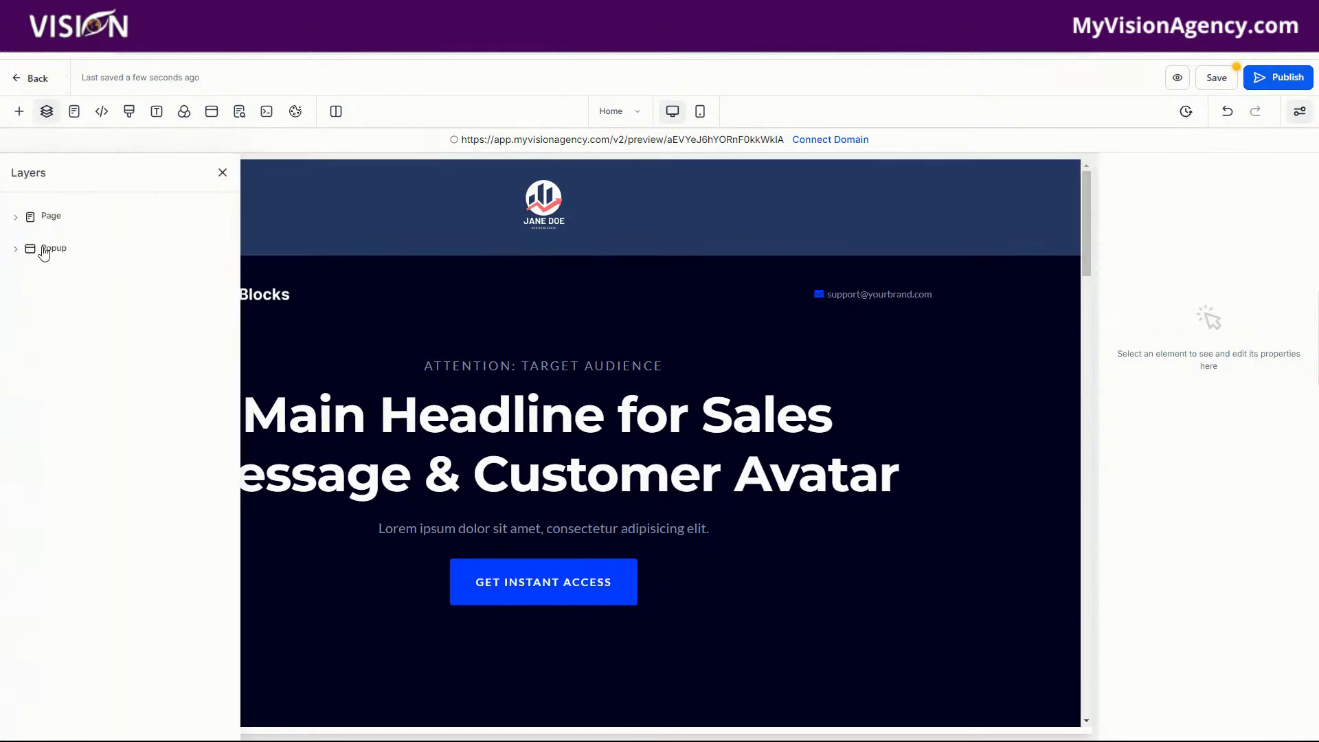
left_click(42, 218)
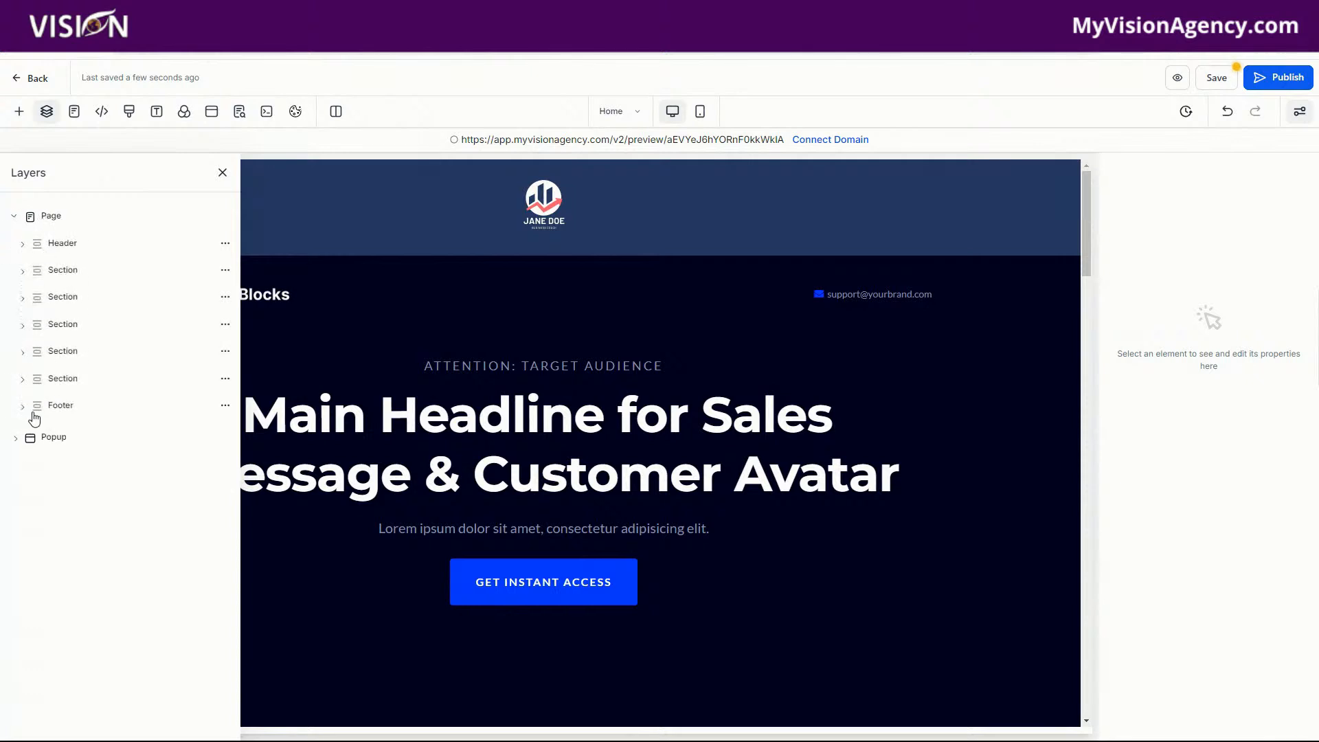
mouse_move(47, 413)
left_mouse_down()
mouse_move(42, 363)
mouse_move(38, 407)
left_mouse_up()
left_click(39, 446)
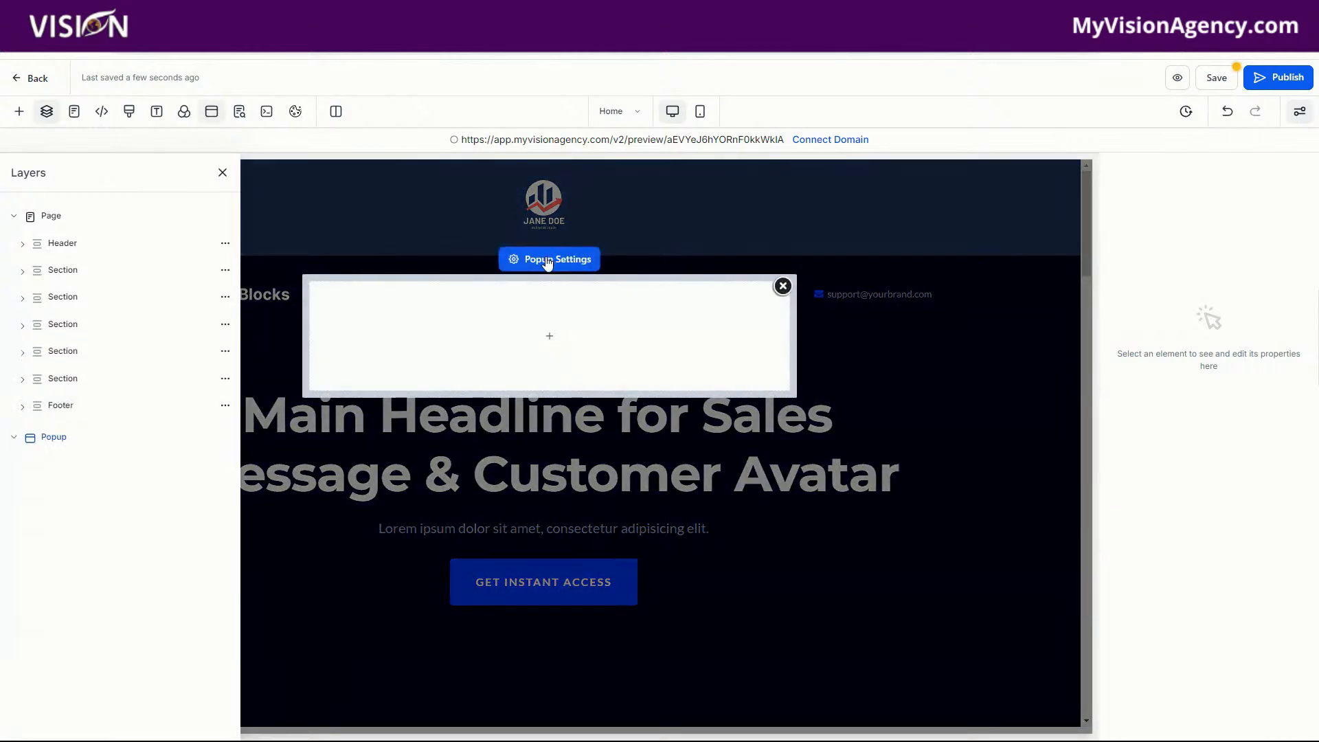
left_click(782, 286)
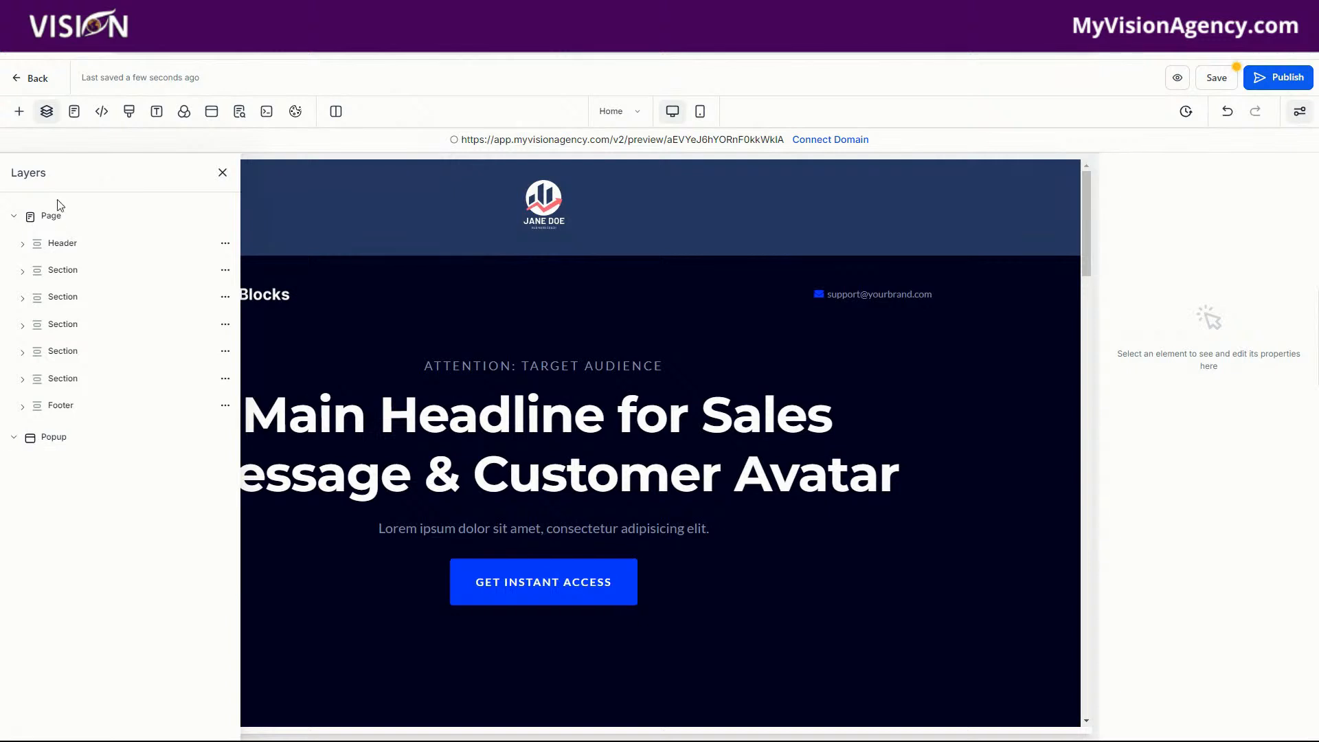
- Review the funnel's page list and the header and footer tracking code, then close the tracking code without changes
left_click(74, 114)
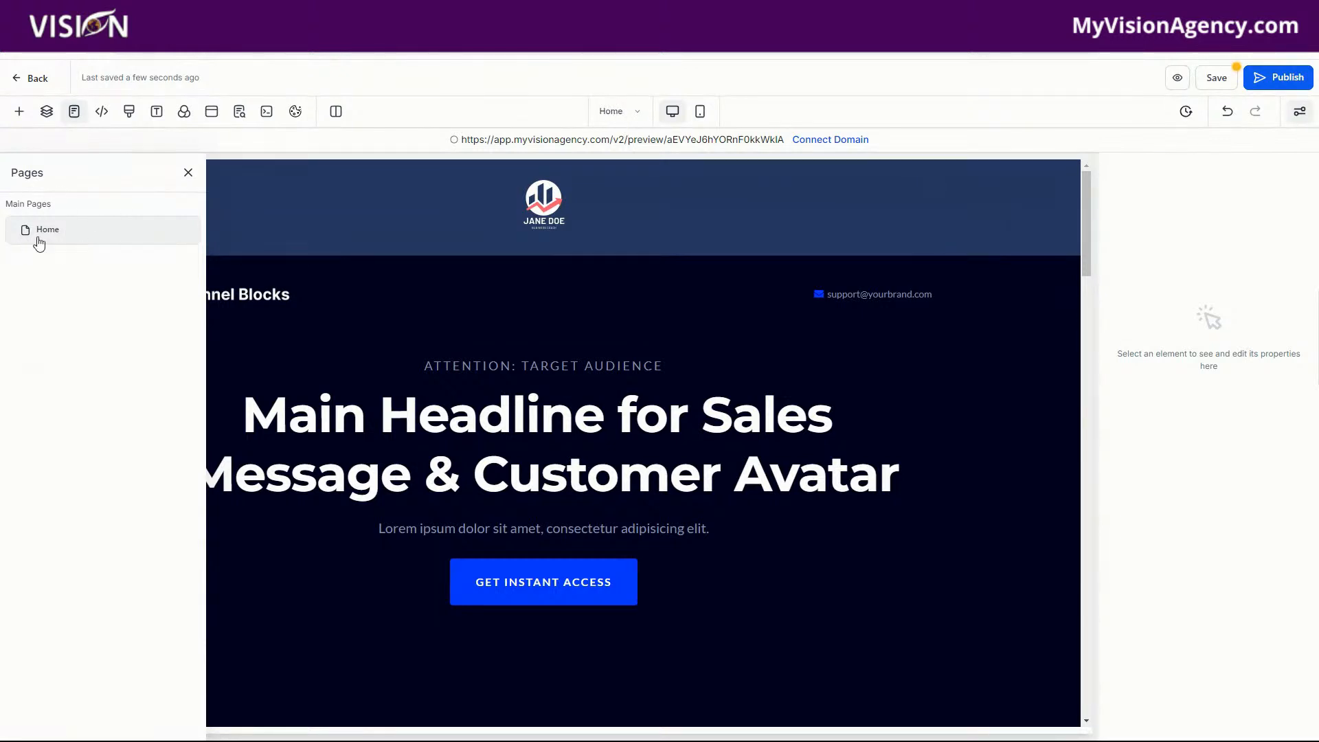
left_click(102, 112)
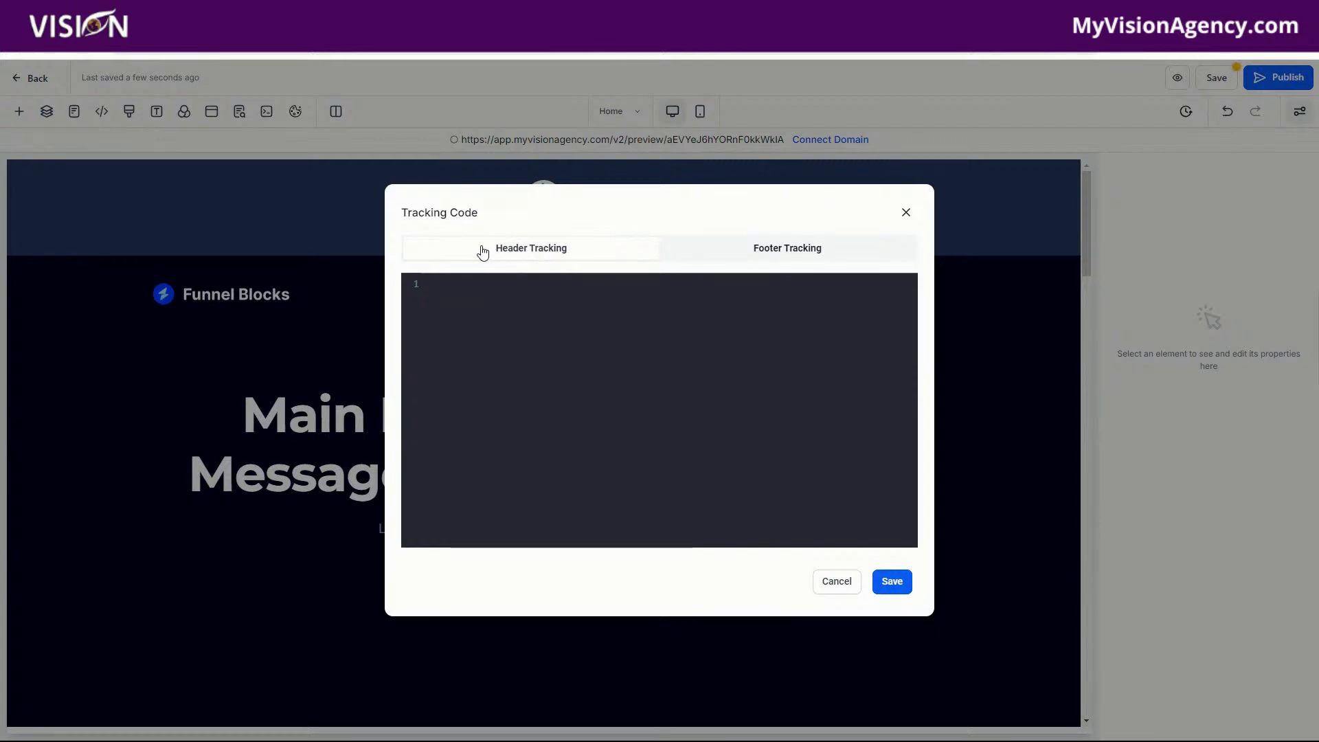
left_click(799, 251)
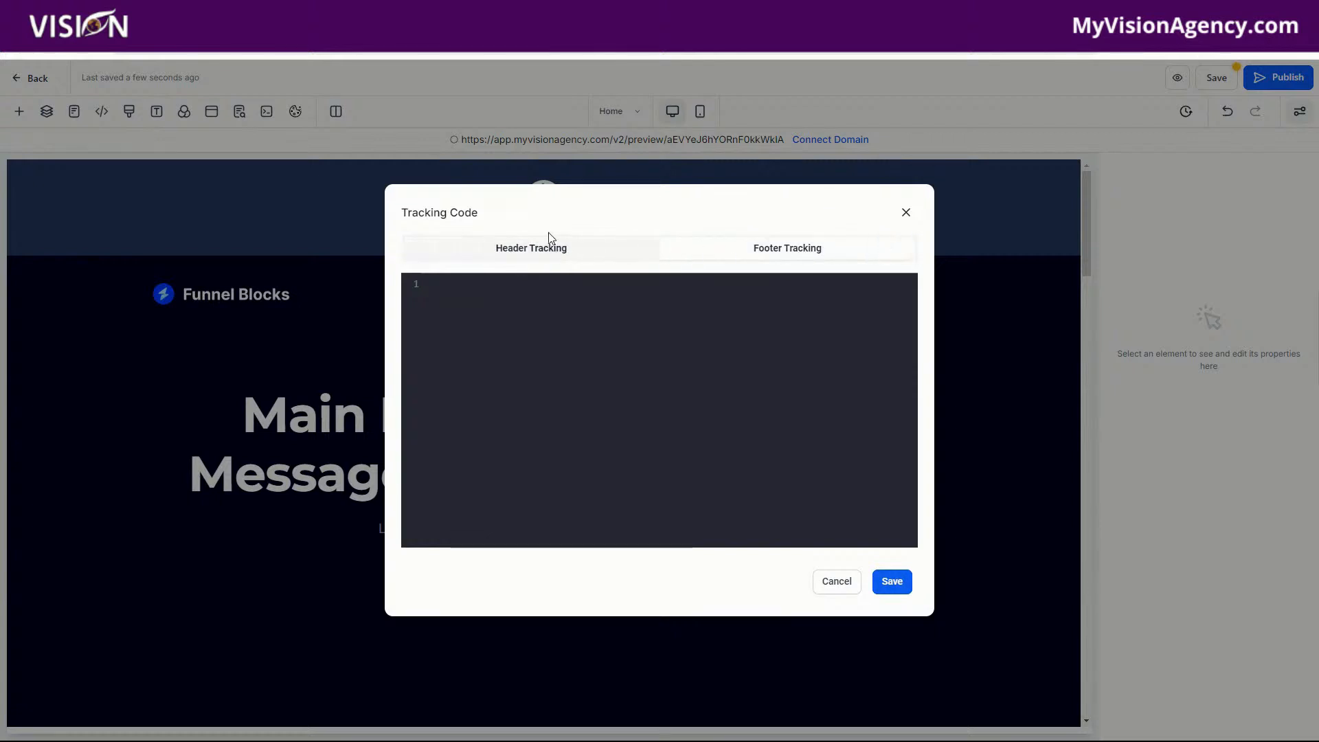
left_click(906, 212)
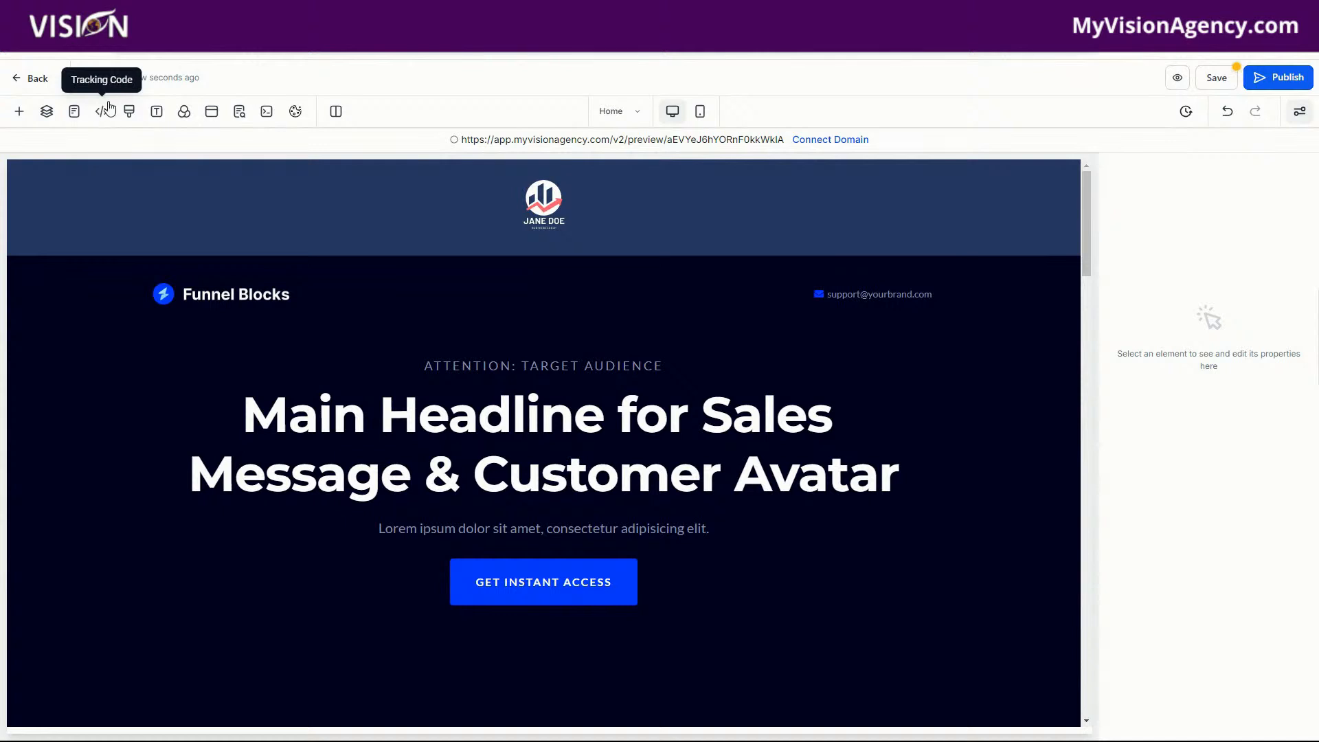
- Look at the custom CSS editor and close it, and view the page's typography settings
left_click(132, 114)
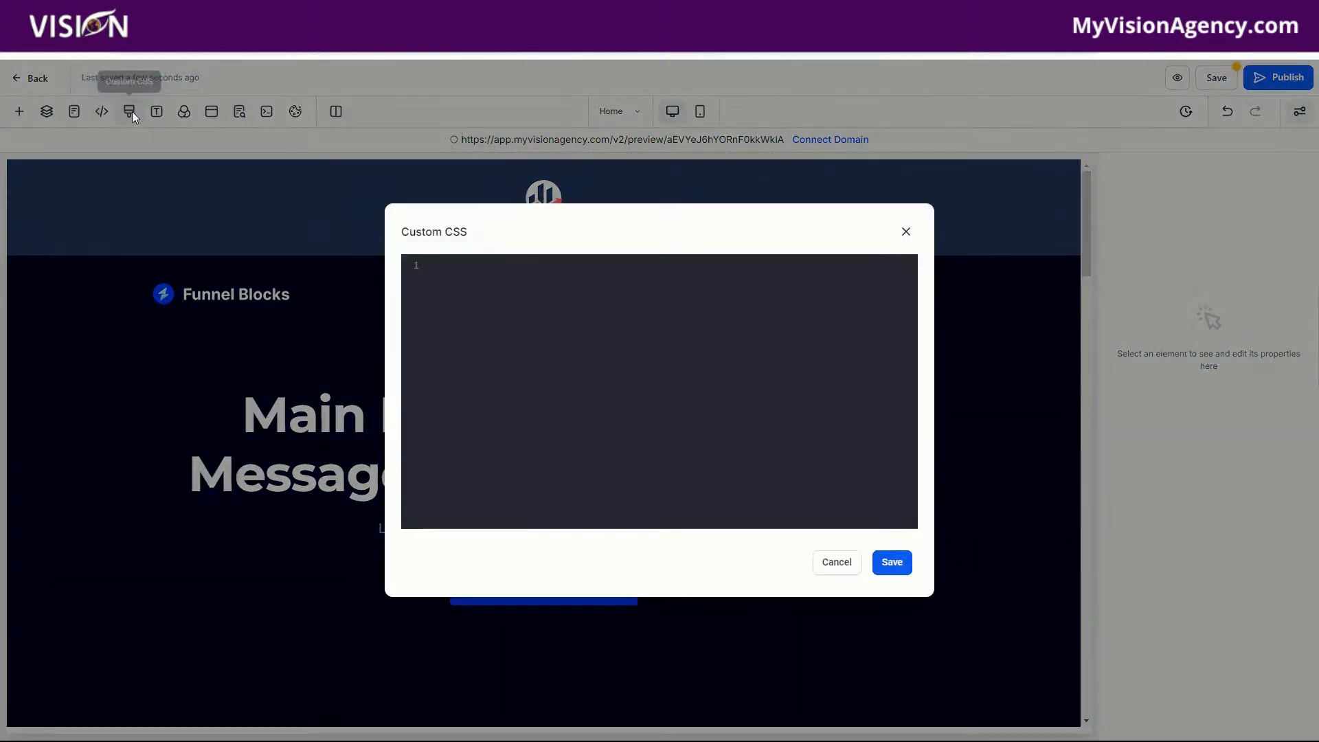
left_click(905, 232)
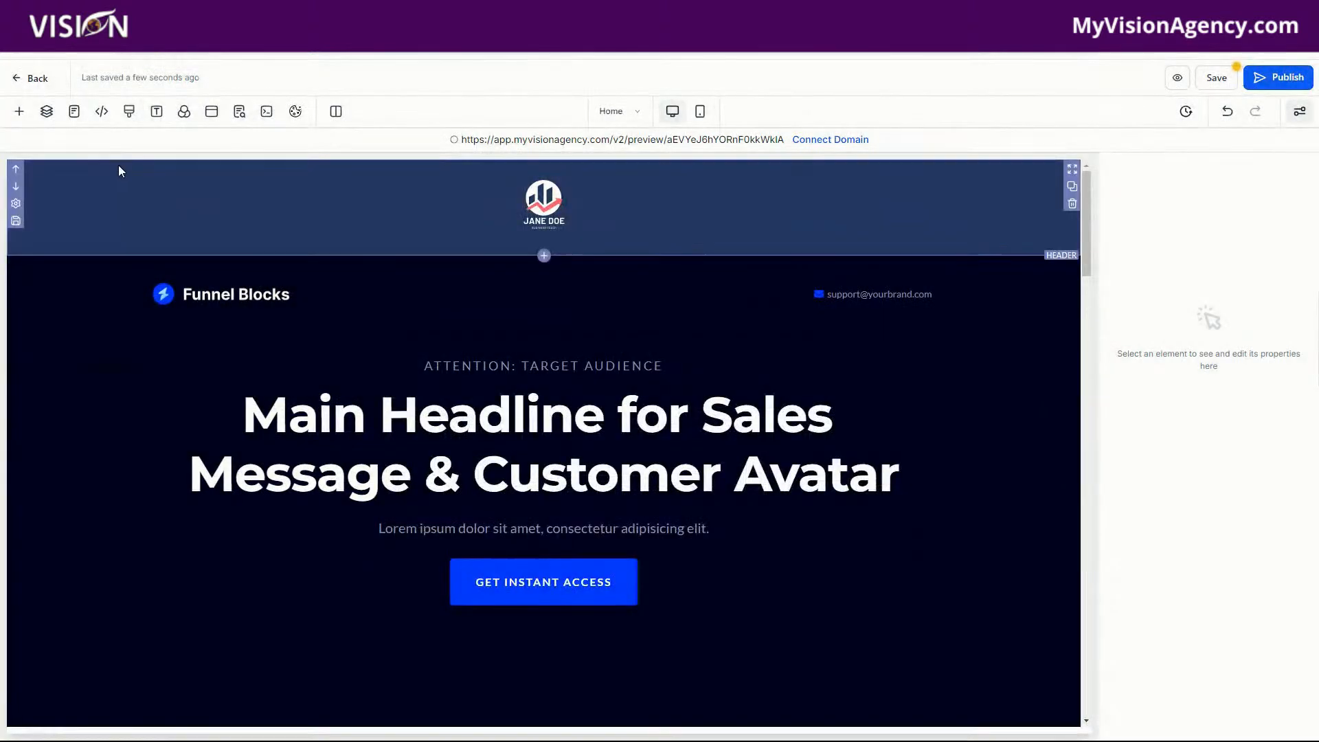
left_click(156, 114)
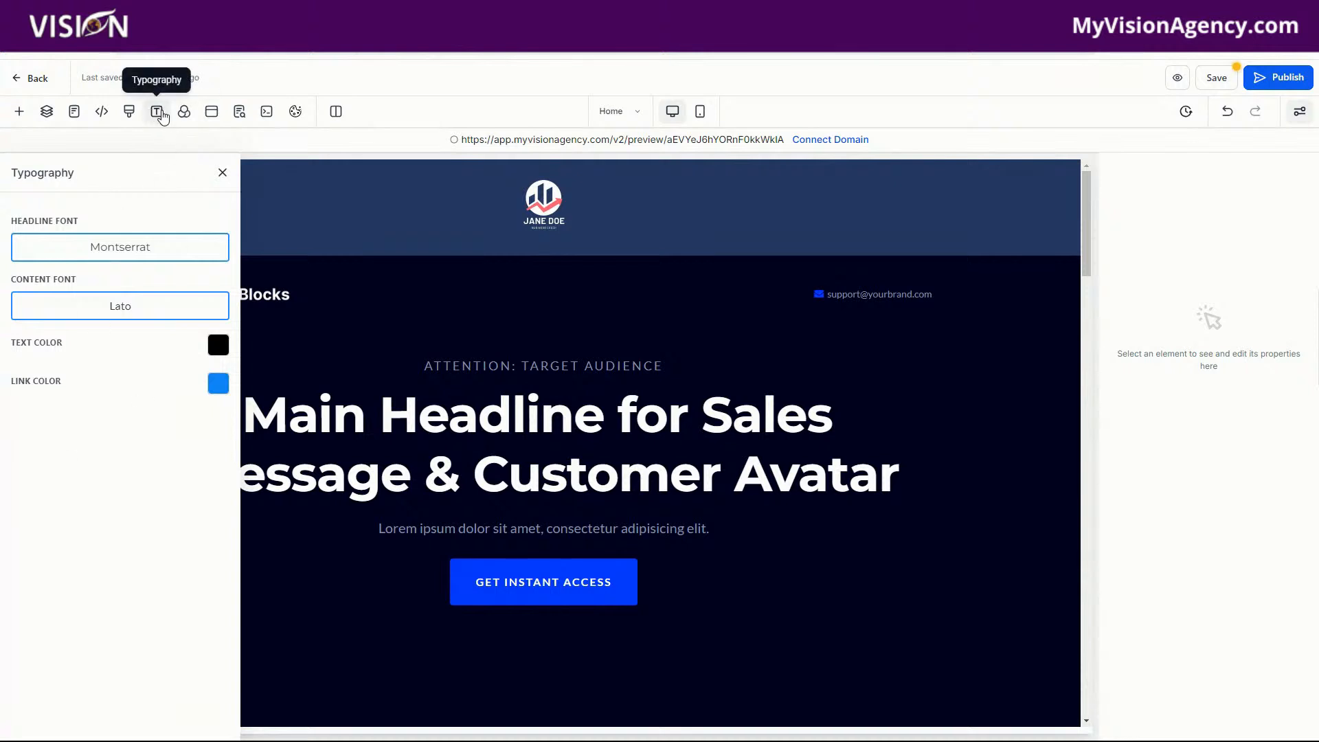
- View the page background settings and make the main headline section's background color transparent
left_click(184, 112)
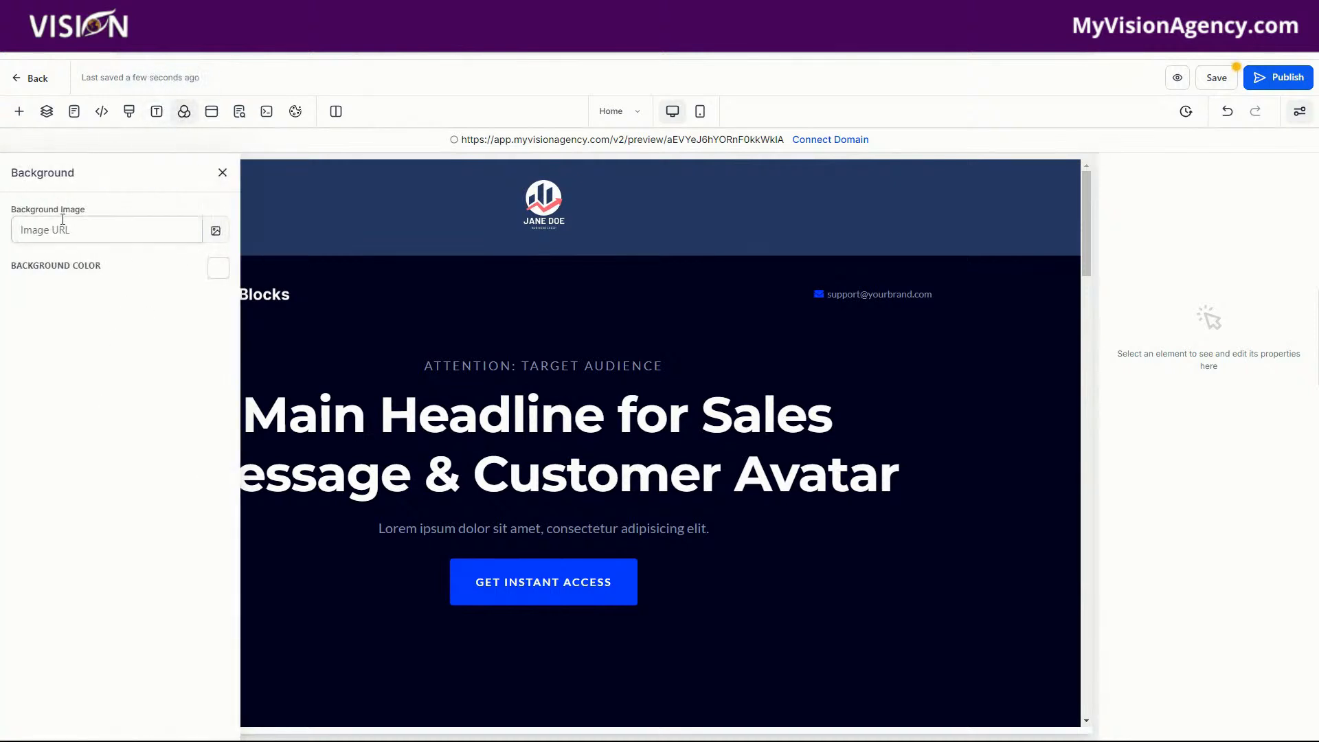
left_click(147, 233)
left_click(997, 318)
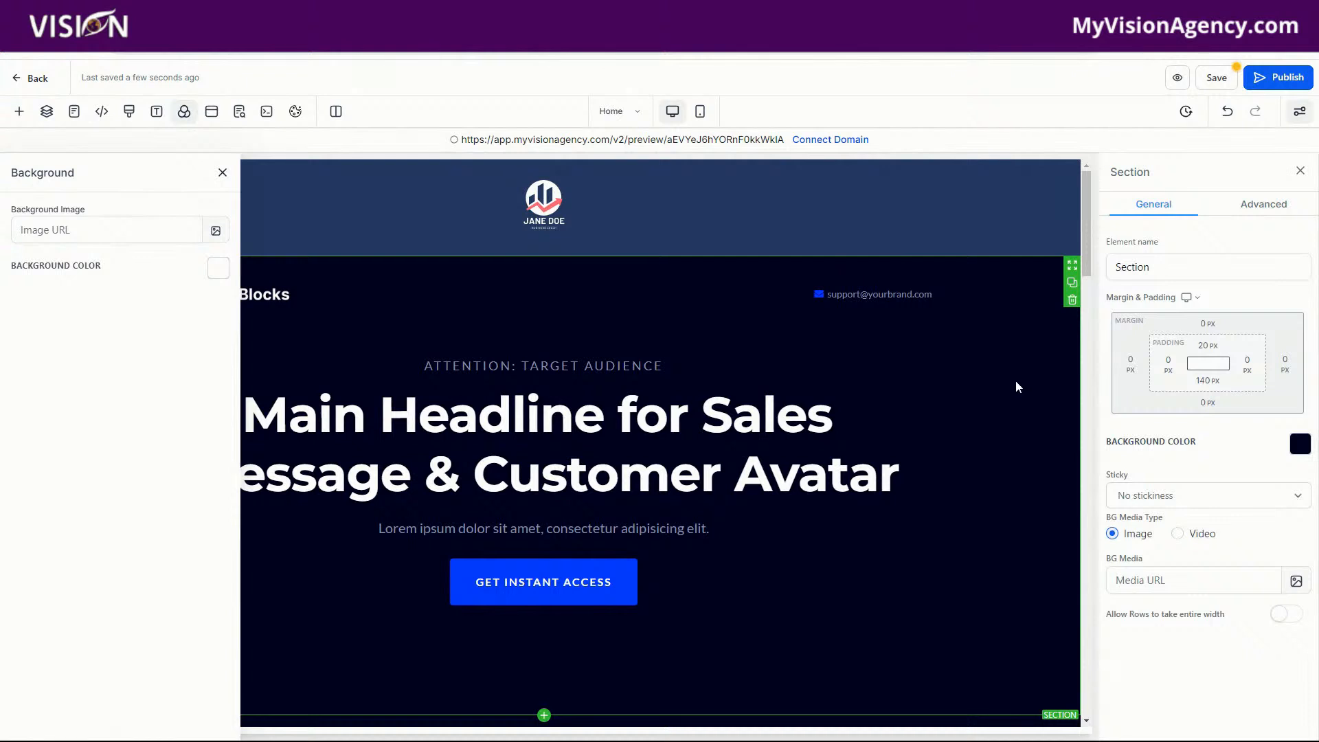
left_click(1300, 444)
left_click(1102, 651)
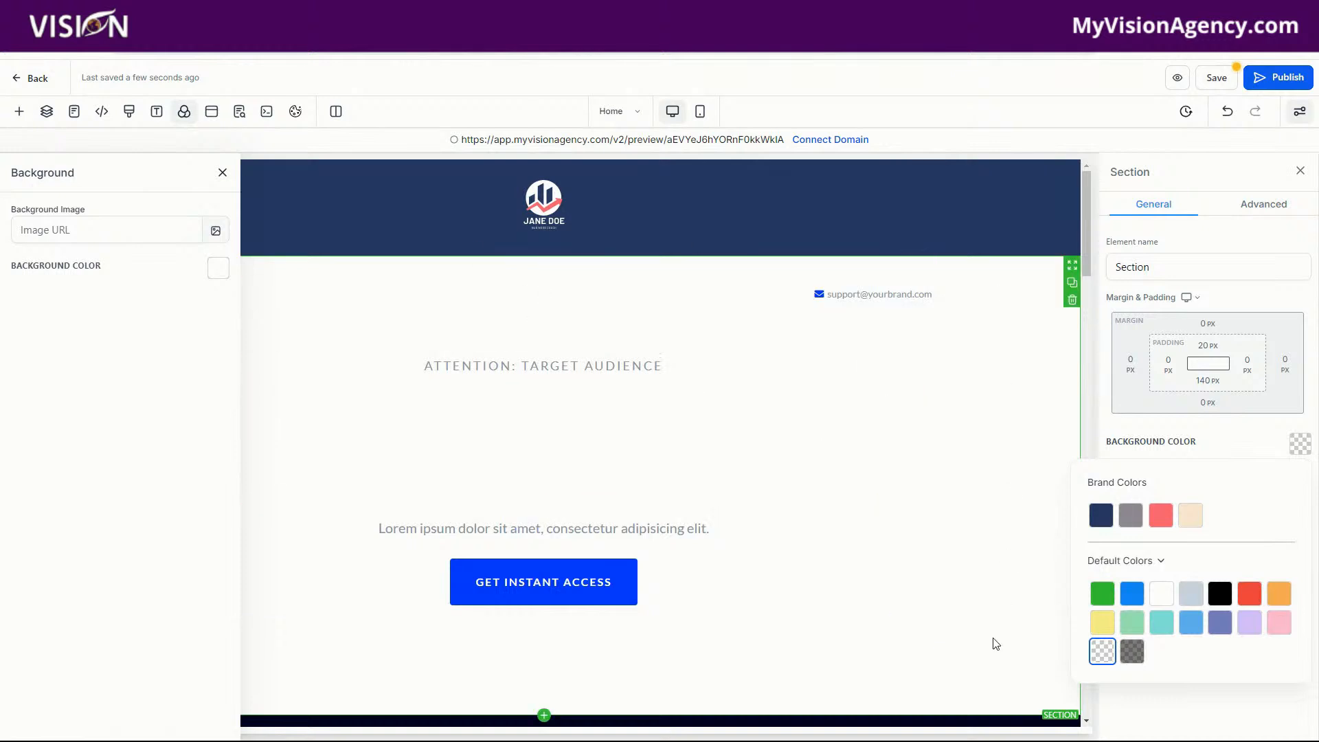
- Add a 1 Column row to the page's popup and place a form element in it using Form 11
left_click(211, 112)
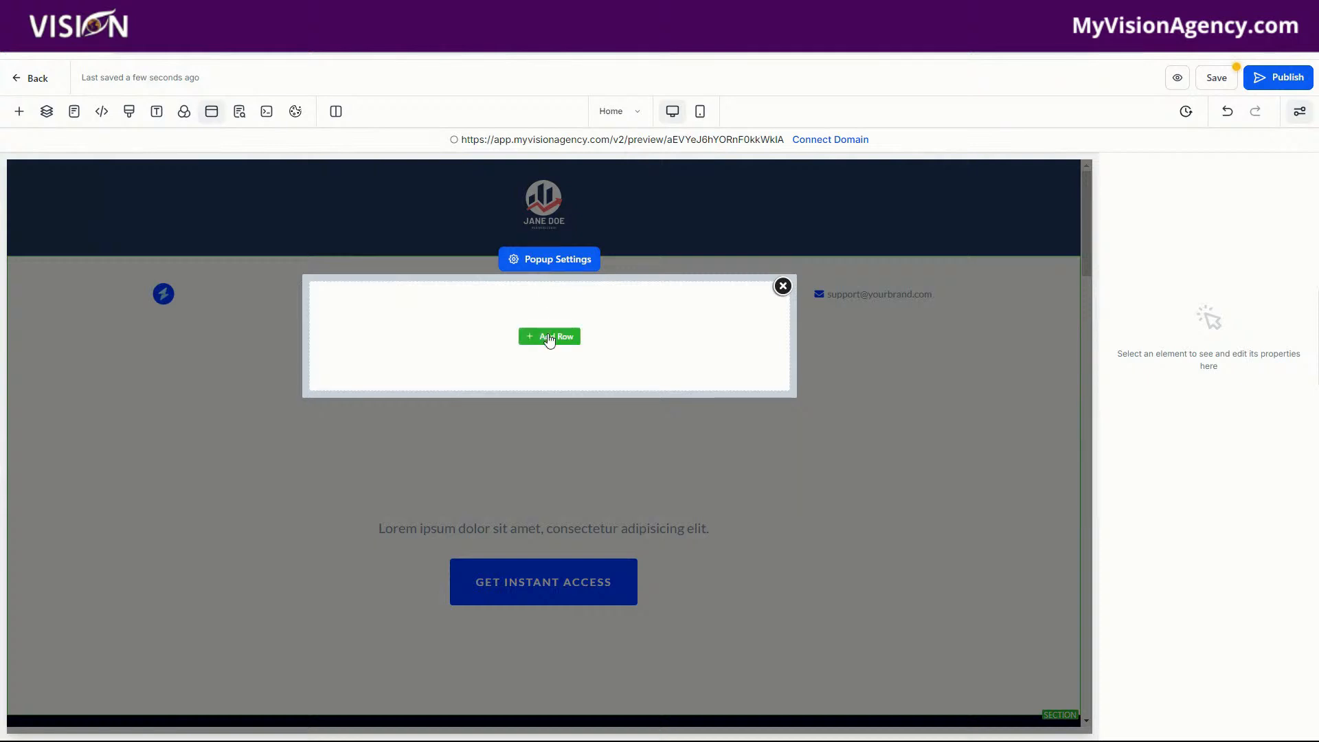
left_click(550, 337)
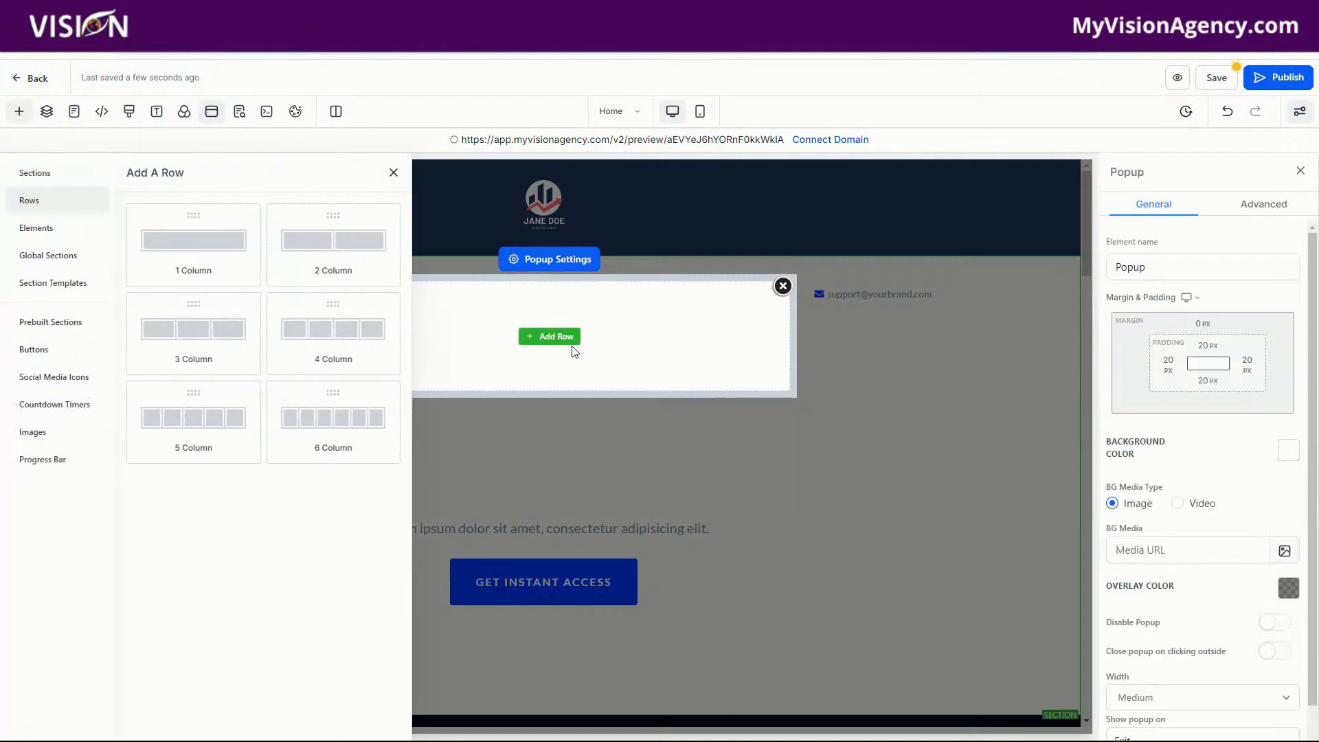
left_click_drag(193, 237, 538, 341)
left_click(536, 355)
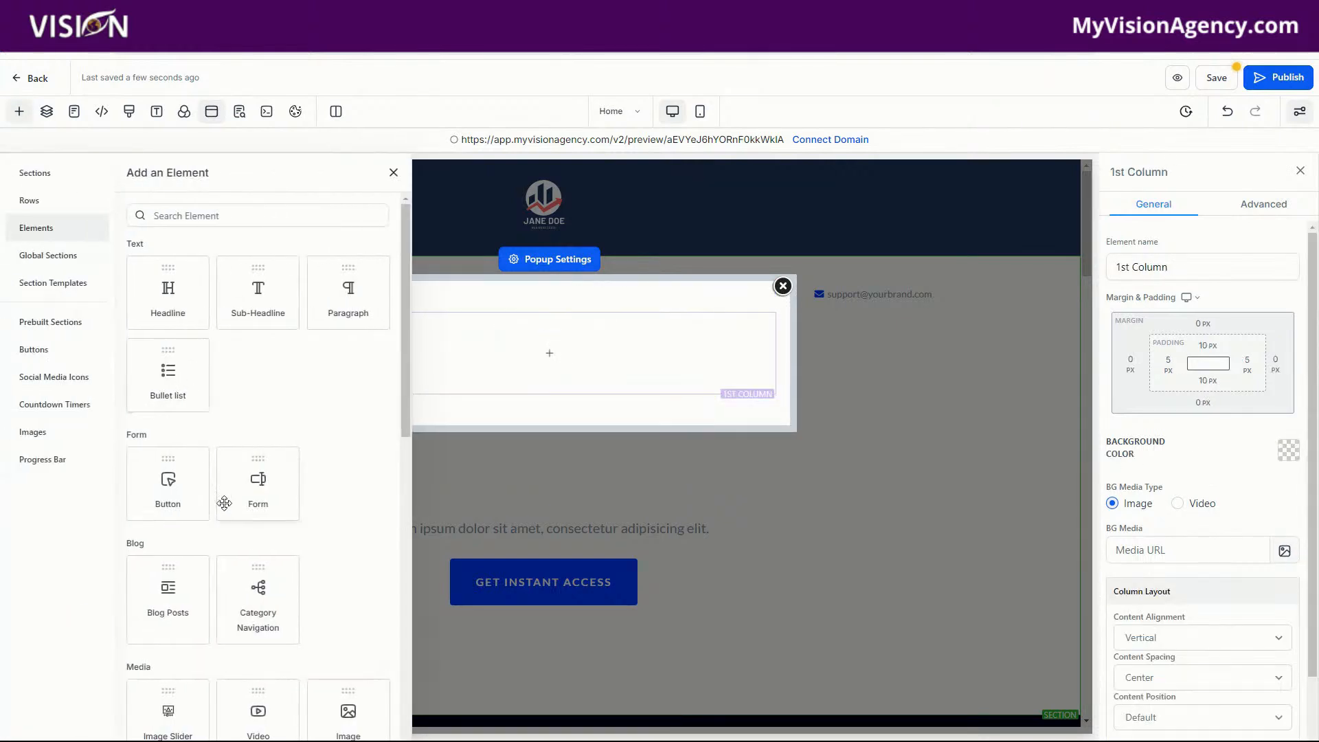
left_click_drag(248, 491, 540, 371)
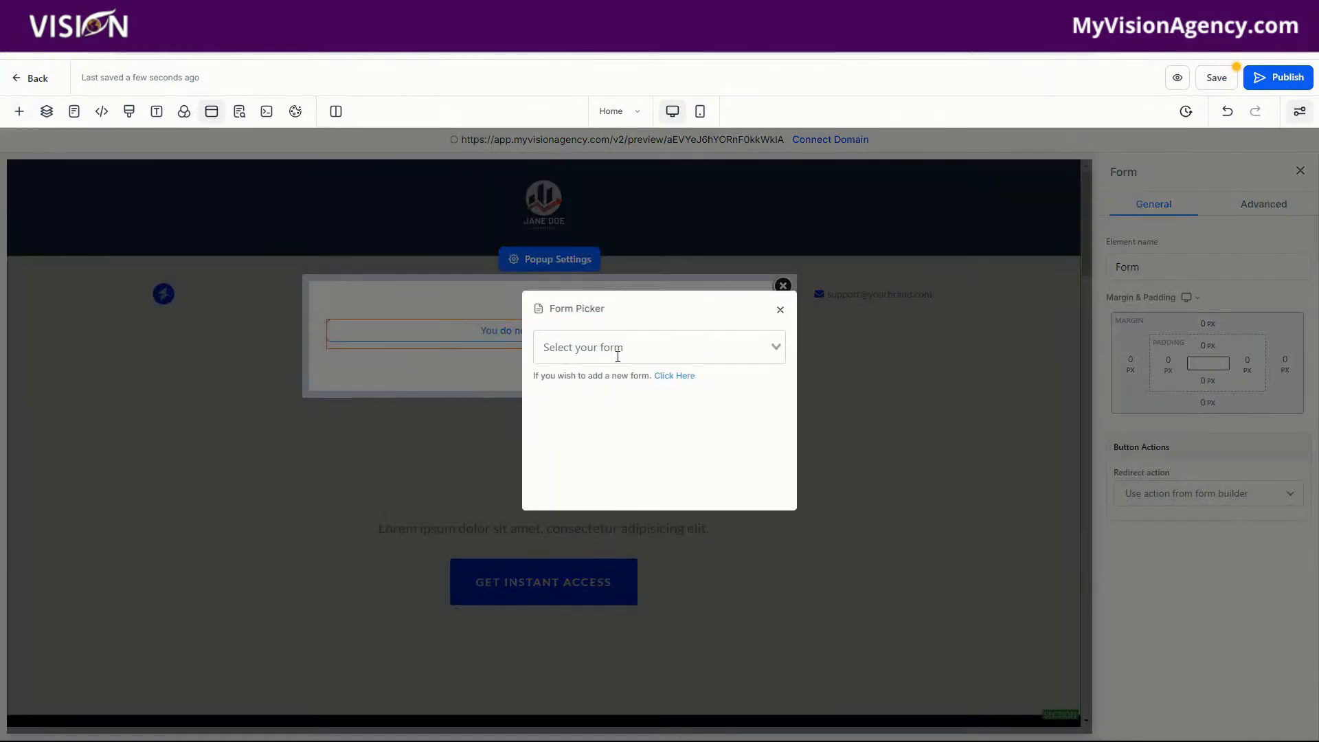
left_click(618, 347)
left_click(578, 430)
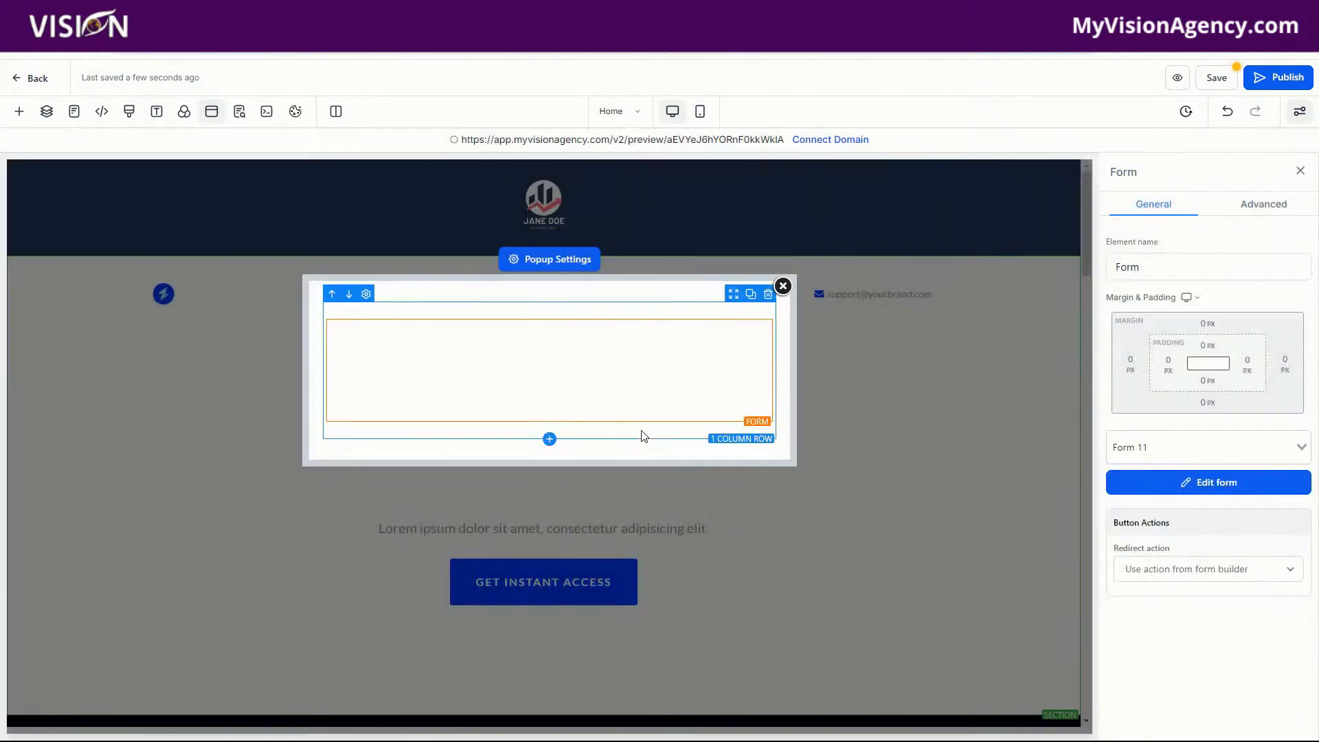
- Examine the popup's settings, including the options for when it is shown, and close the popup
left_click(555, 267)
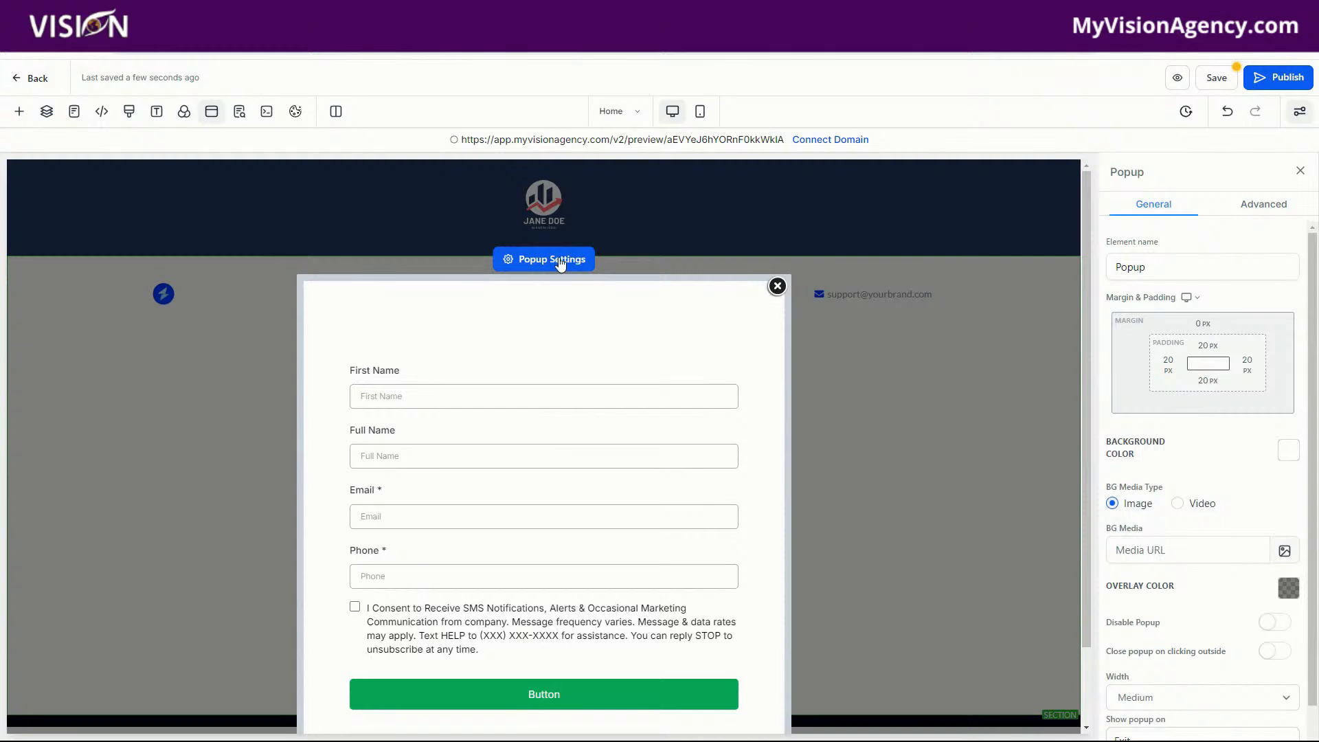
scroll(1182, 481, "down", 1)
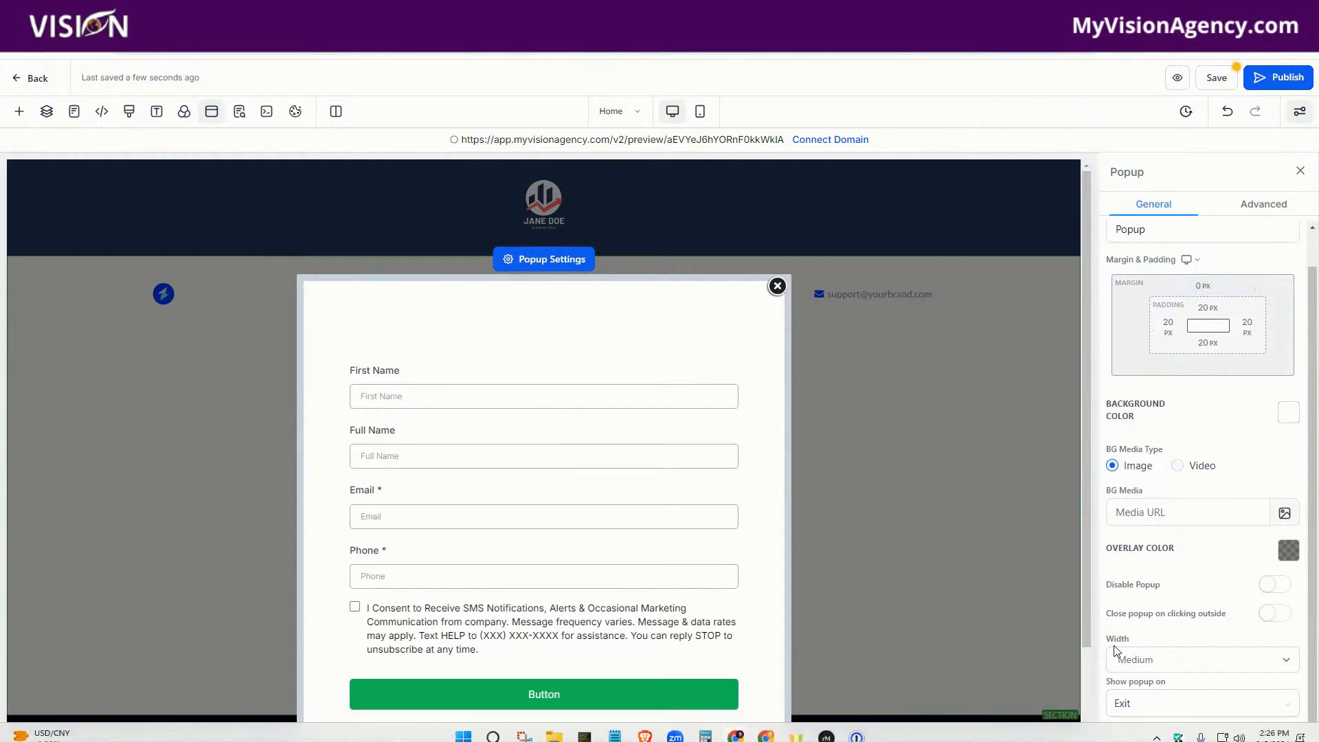
left_click(1129, 704)
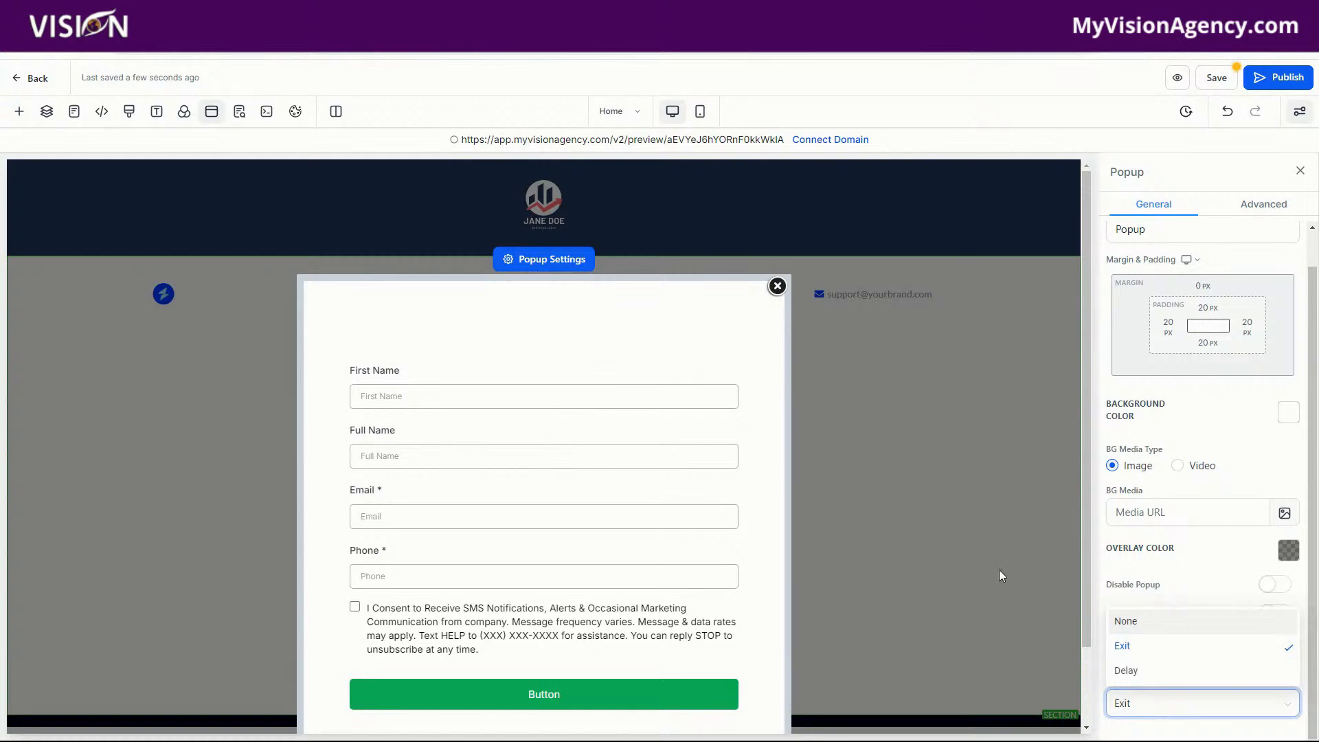
left_click(778, 285)
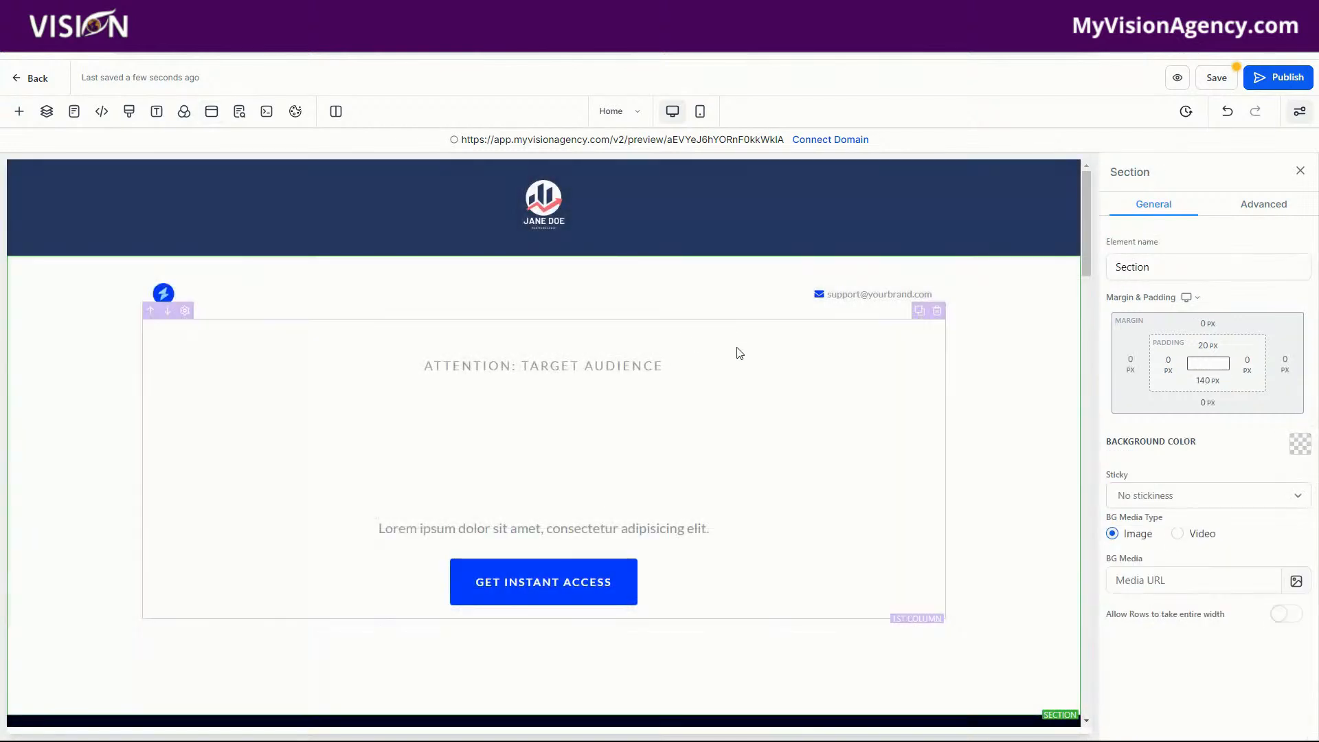
- Examine the link action options of the Get Instant Access button
left_click(611, 578)
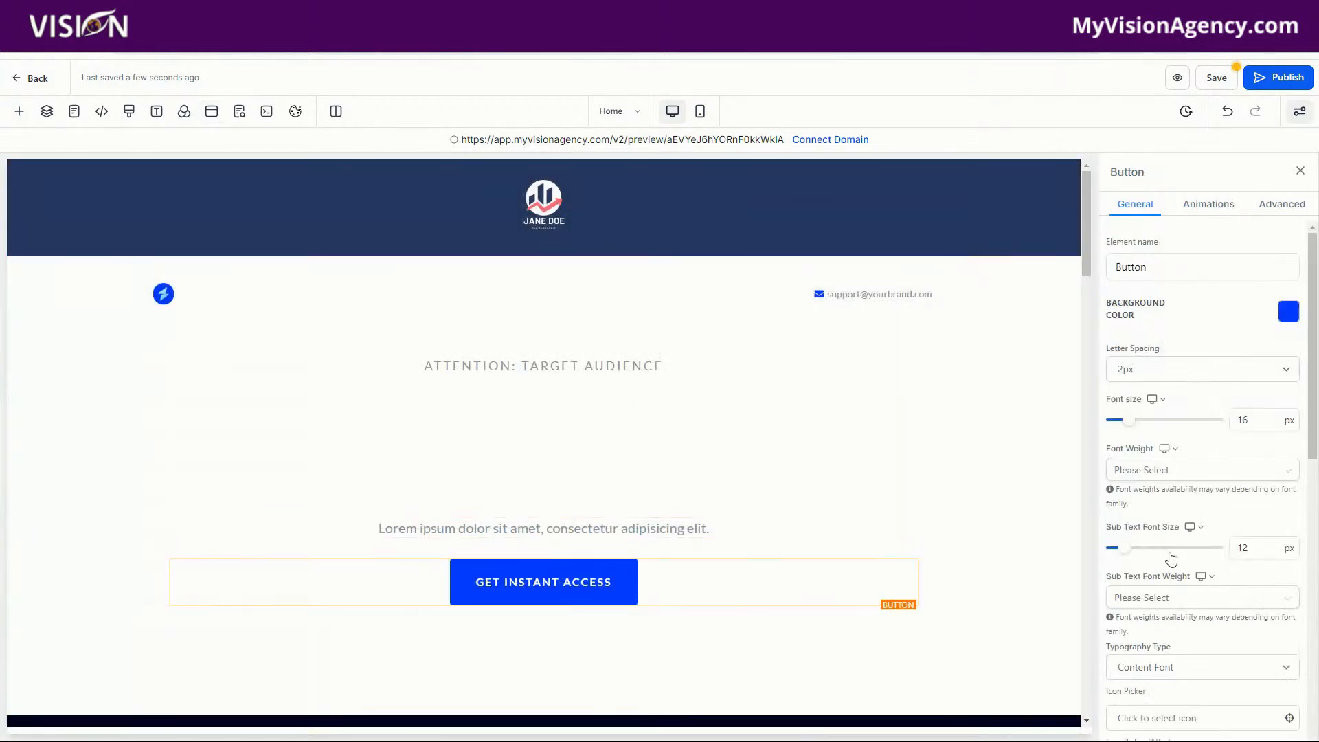
scroll(1172, 560, "down", 10)
left_click(1148, 676)
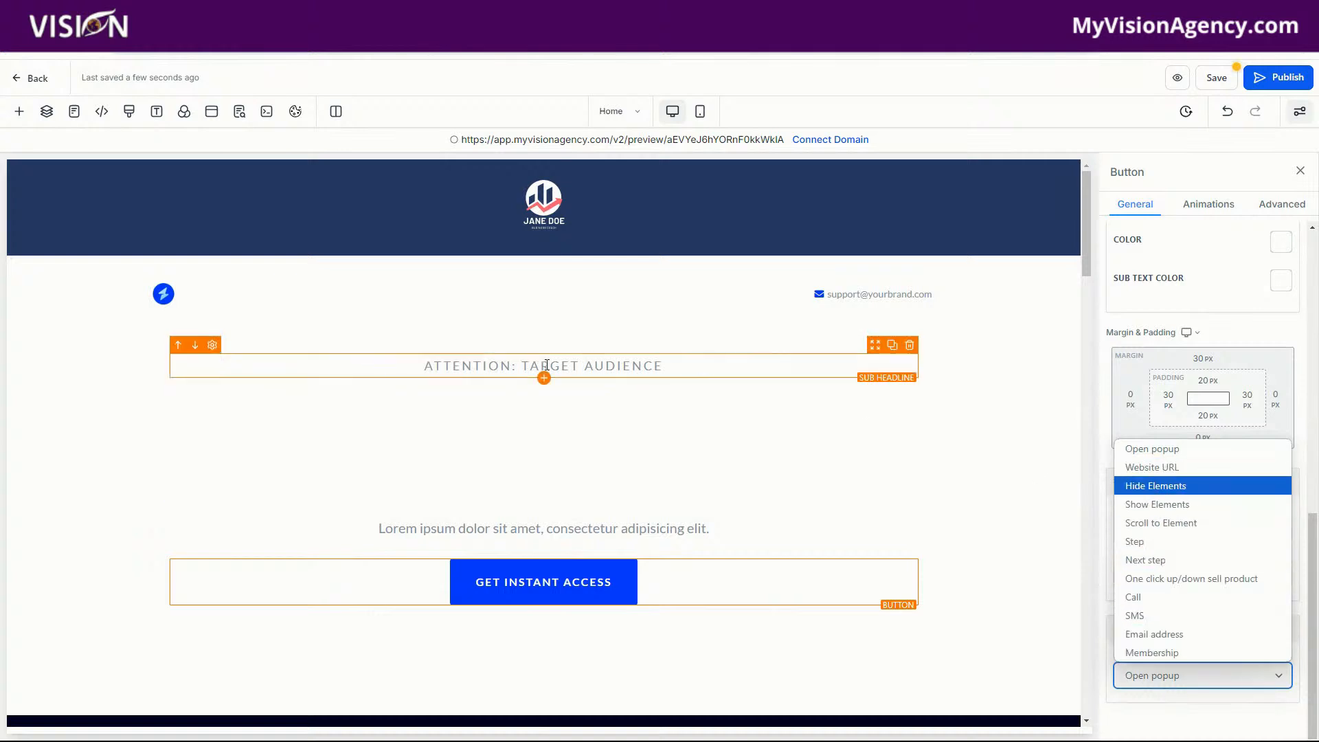
- Enable the cookie consent banner and agree to its terms
left_click(239, 112)
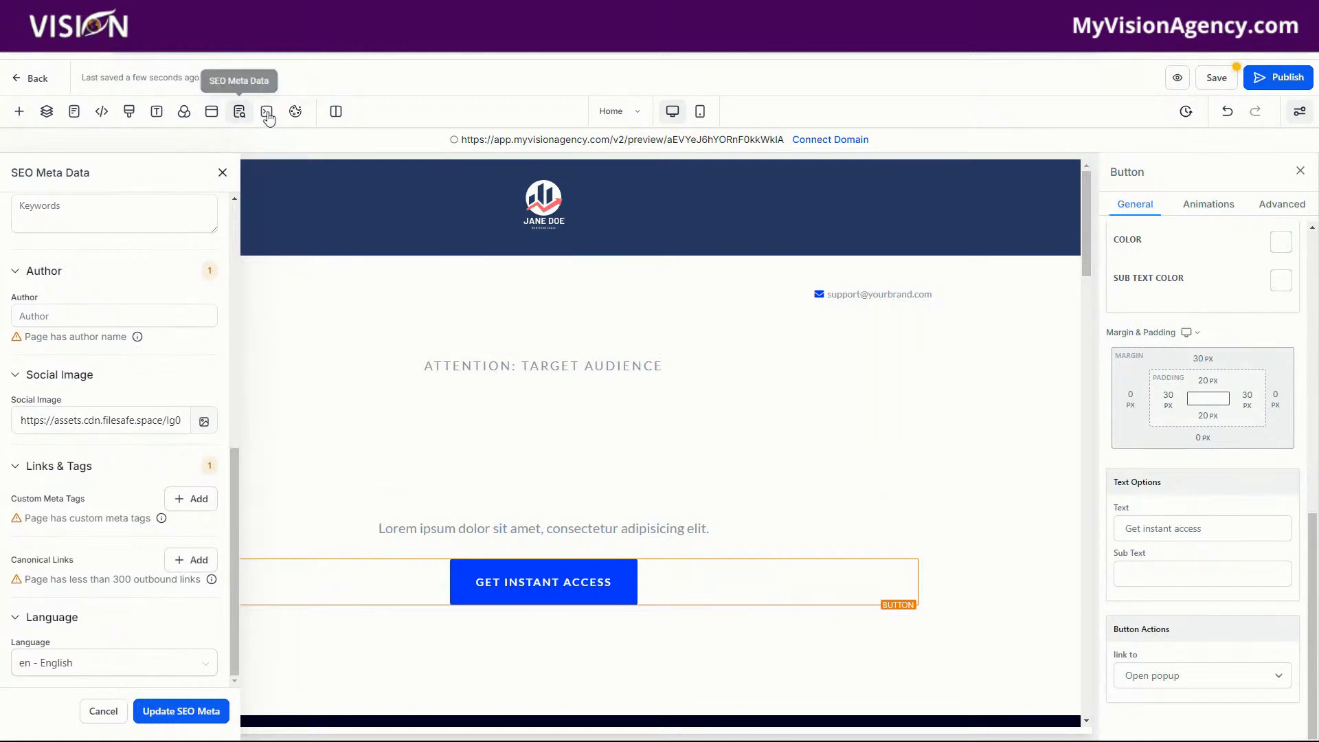
left_click(296, 112)
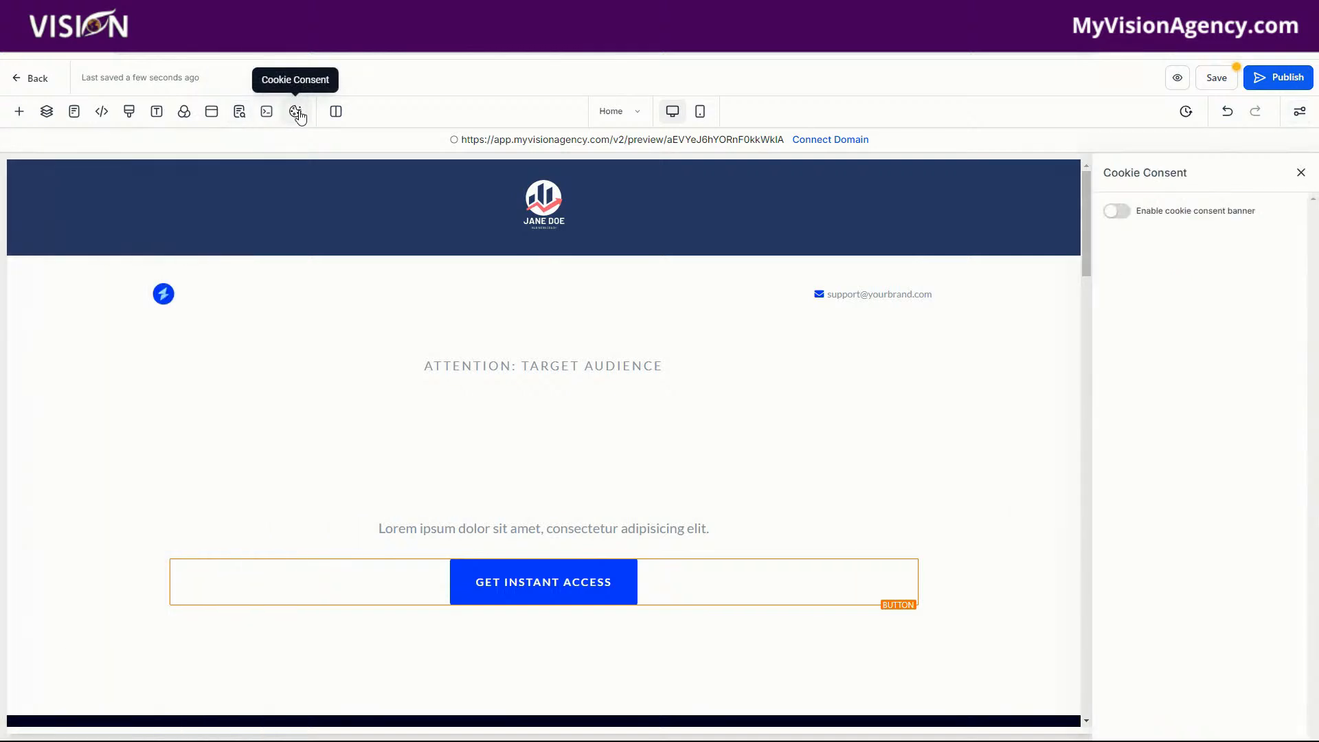
left_click(294, 114)
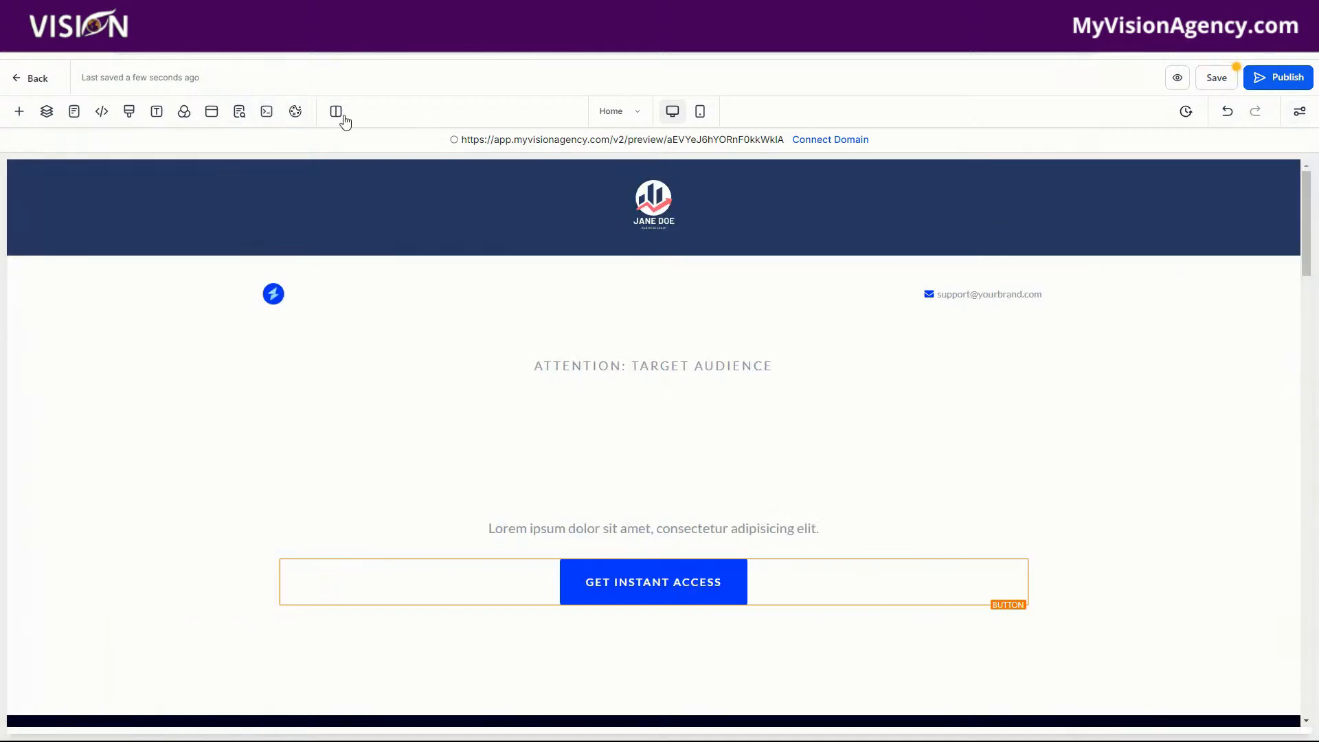
left_click(296, 112)
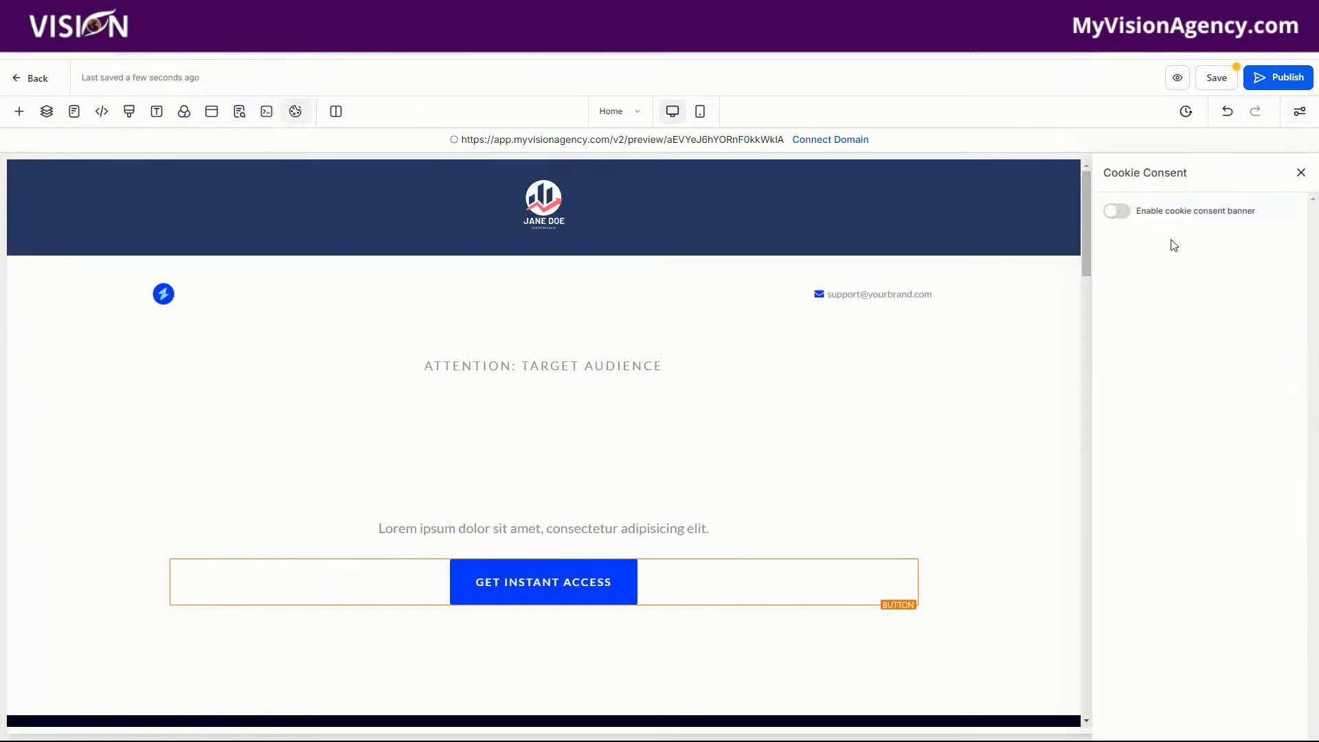
left_click(1118, 211)
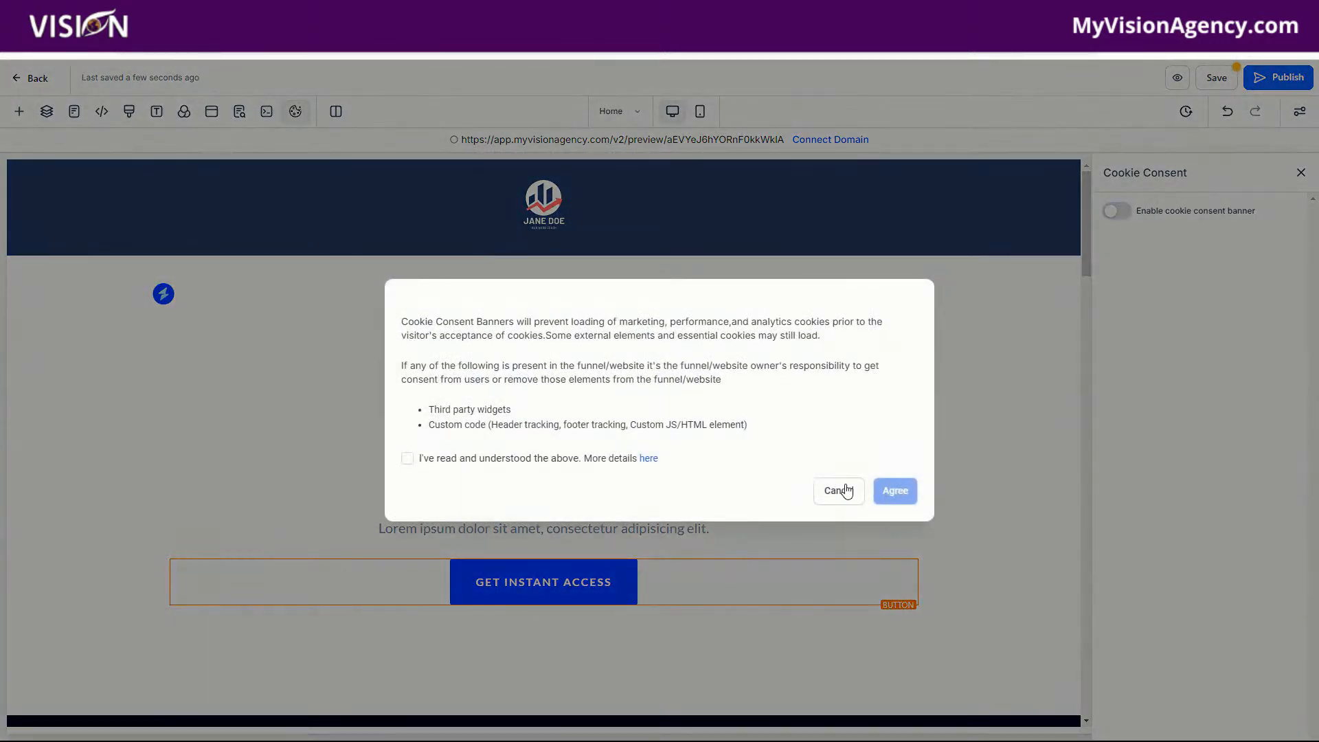
left_click(408, 459)
left_click(895, 490)
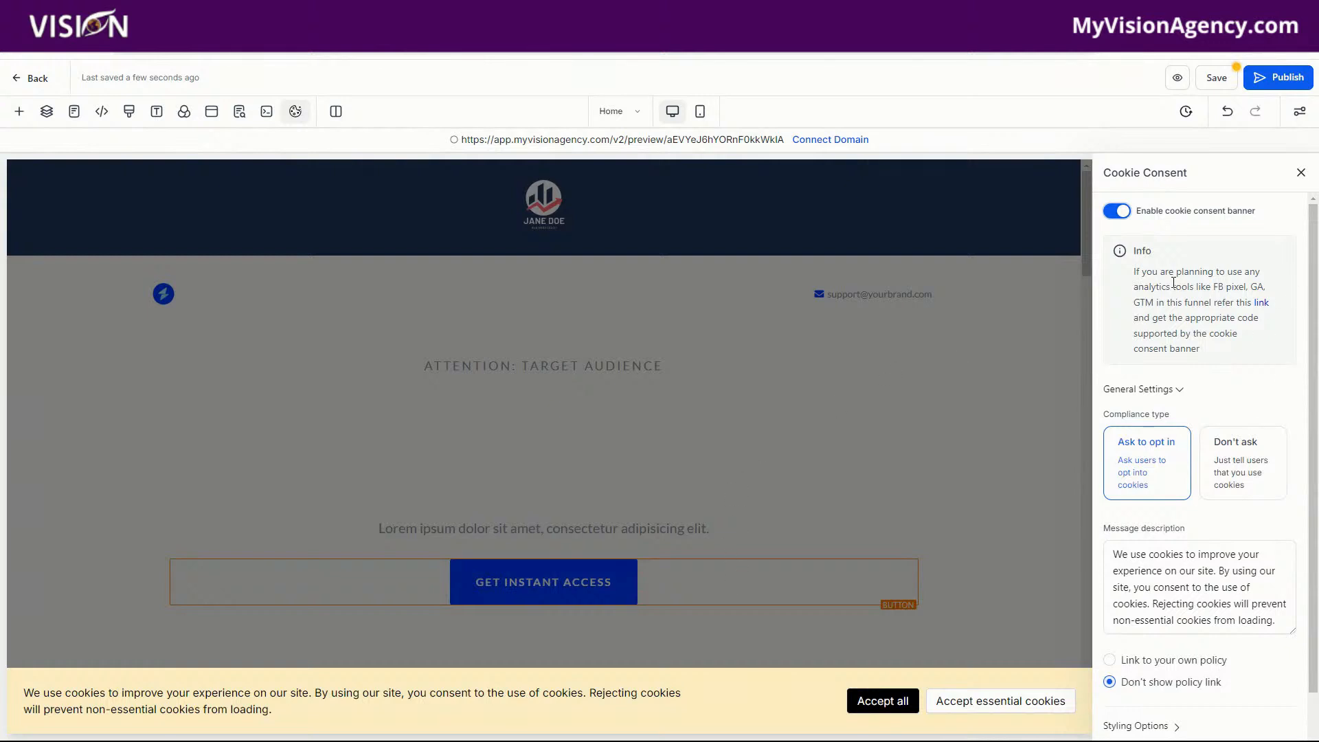
- Review the cookie consent banner's settings and turn the banner off
scroll(1235, 536, "down", 1)
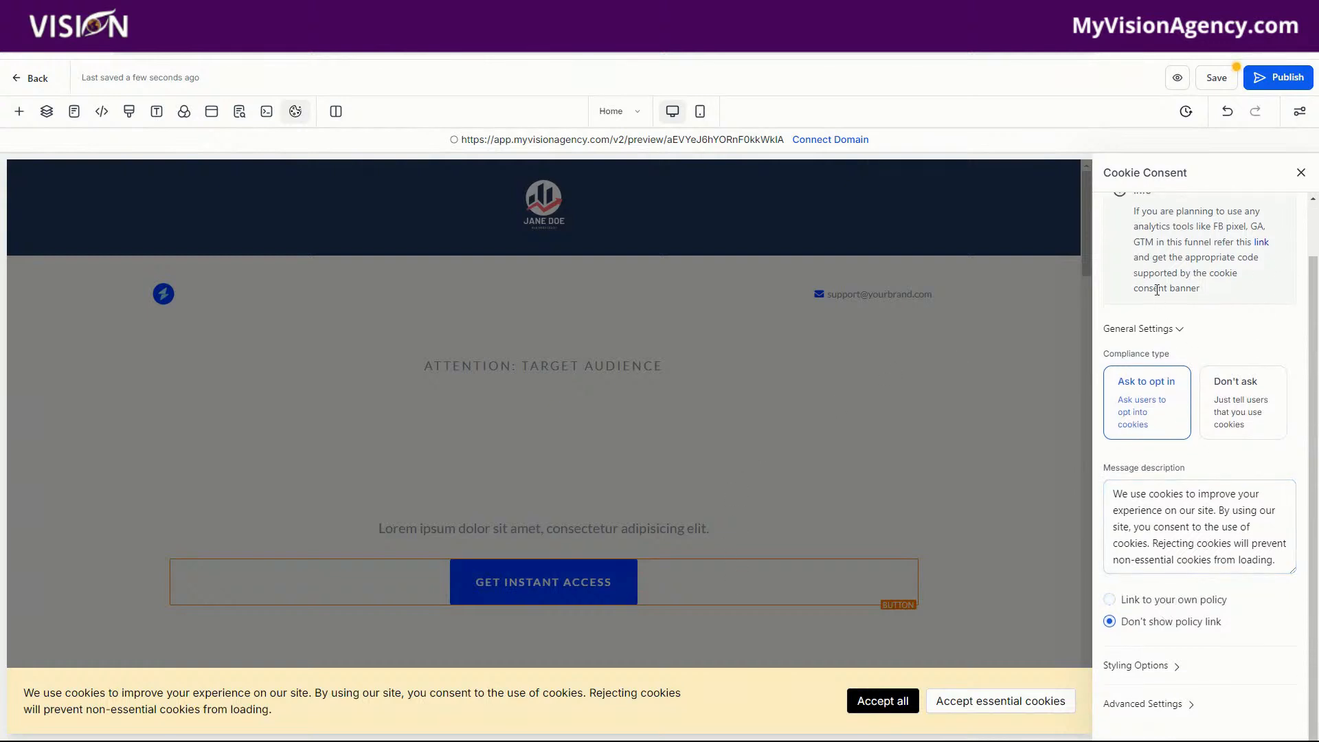
scroll(1153, 206, "up", 1)
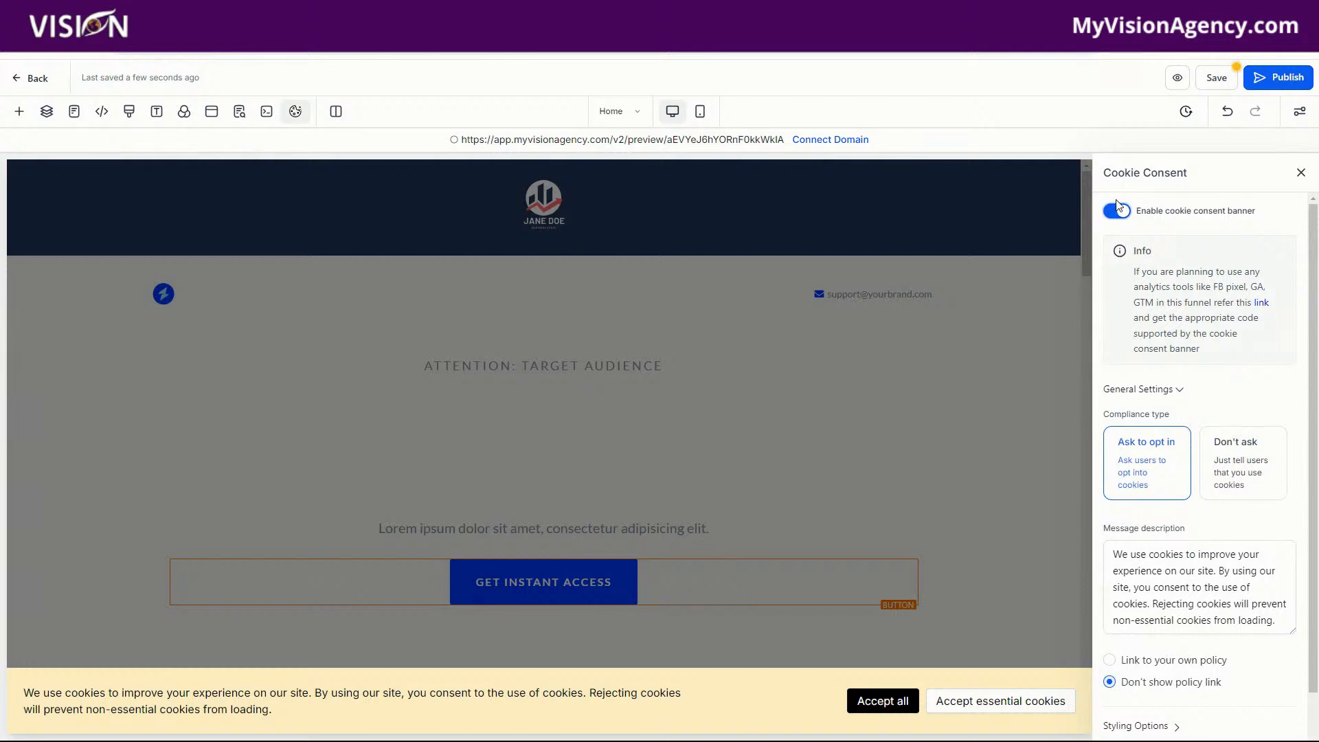
left_click(1117, 201)
- Try the Auto layout mode for the builder, return to 2 Column Mode, and close the cookie consent settings
left_click(338, 115)
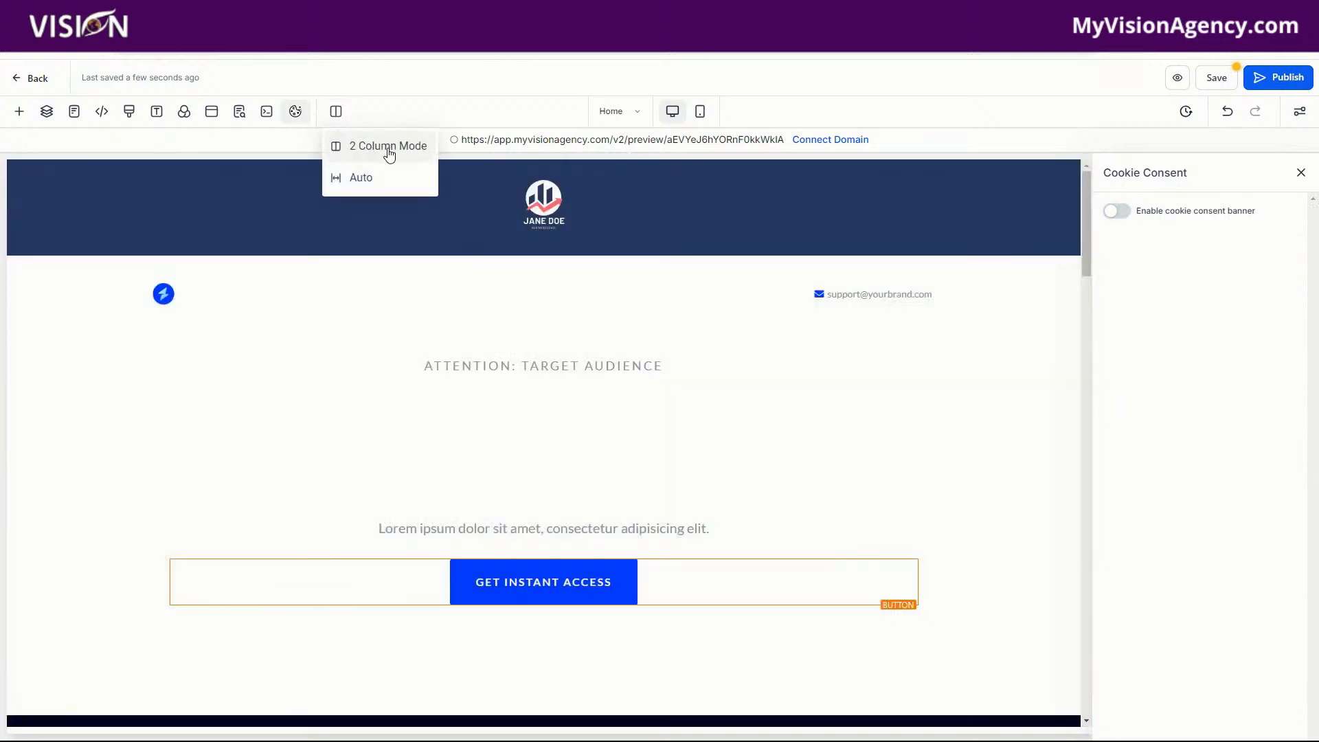
left_click(388, 154)
left_click(337, 115)
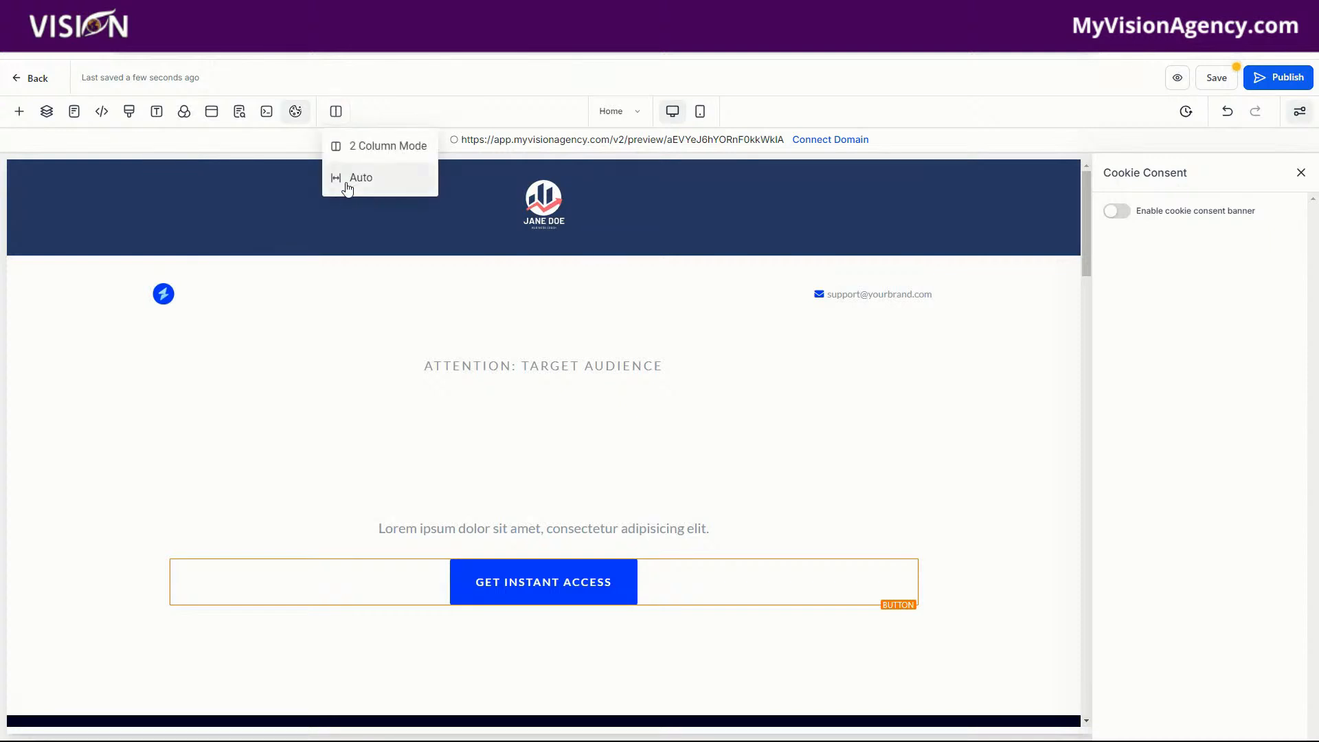
left_click(346, 180)
left_click(336, 115)
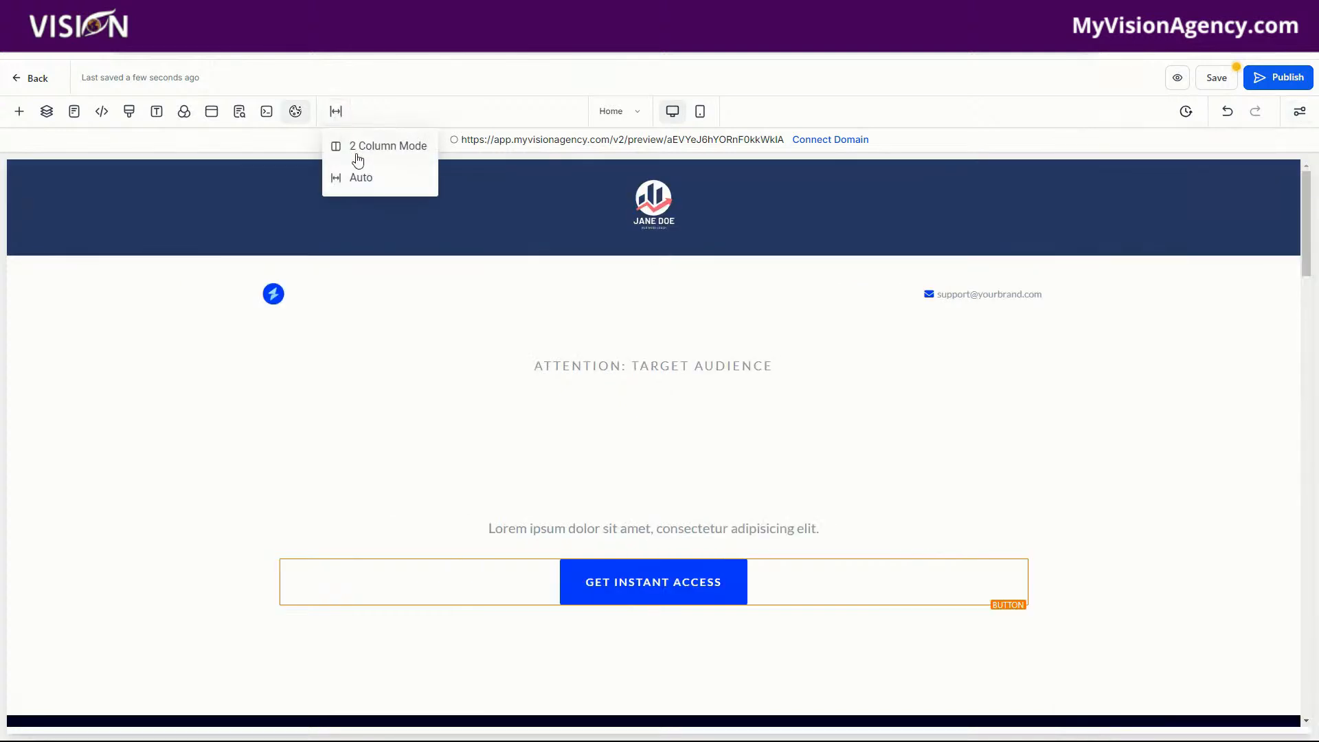
left_click(356, 149)
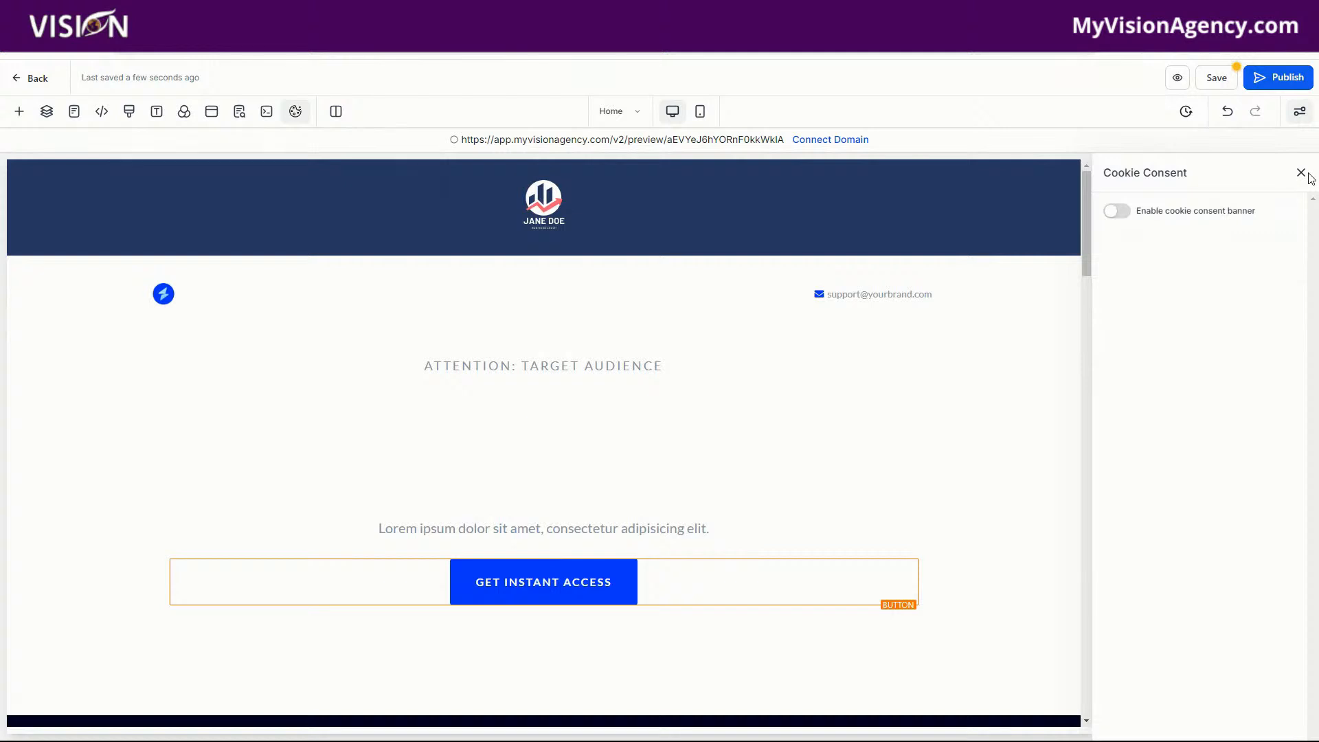
left_click(1301, 172)
- Check the funnel's page list and open the Home page's preview link
left_click(620, 119)
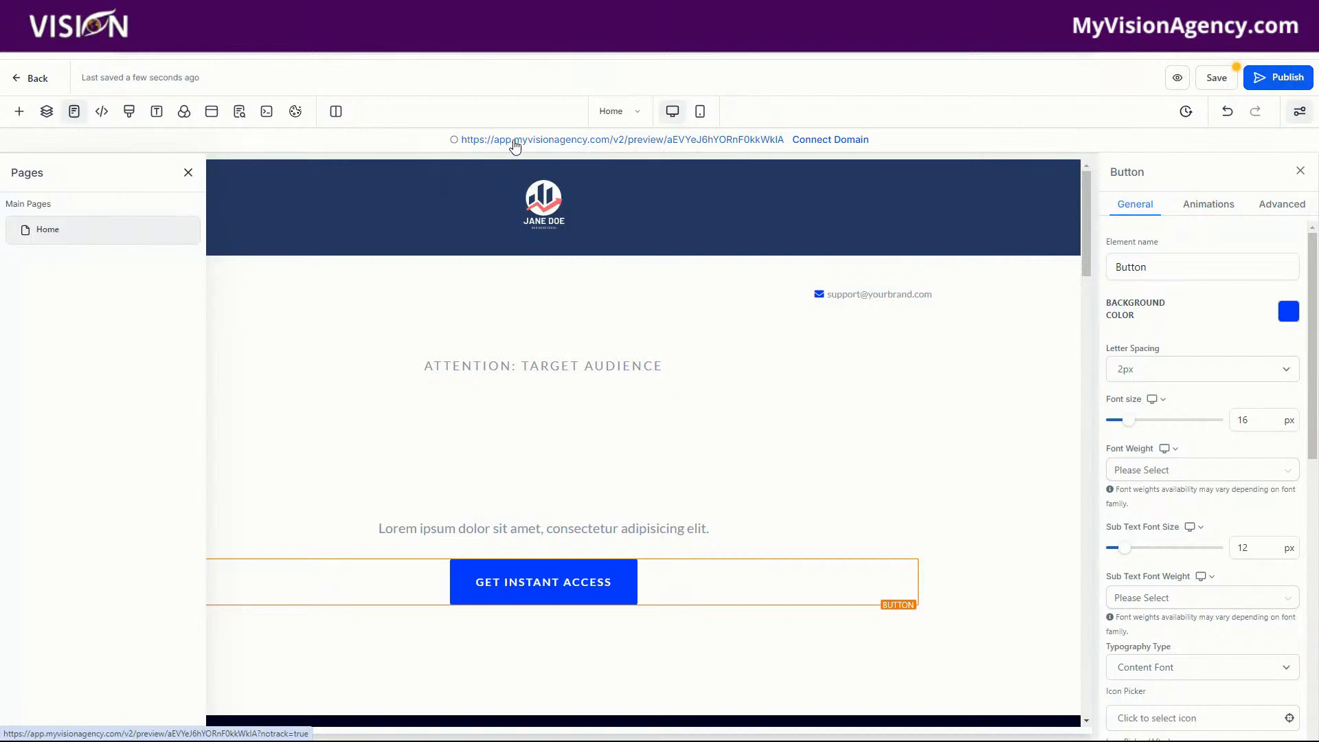
left_click(610, 139)
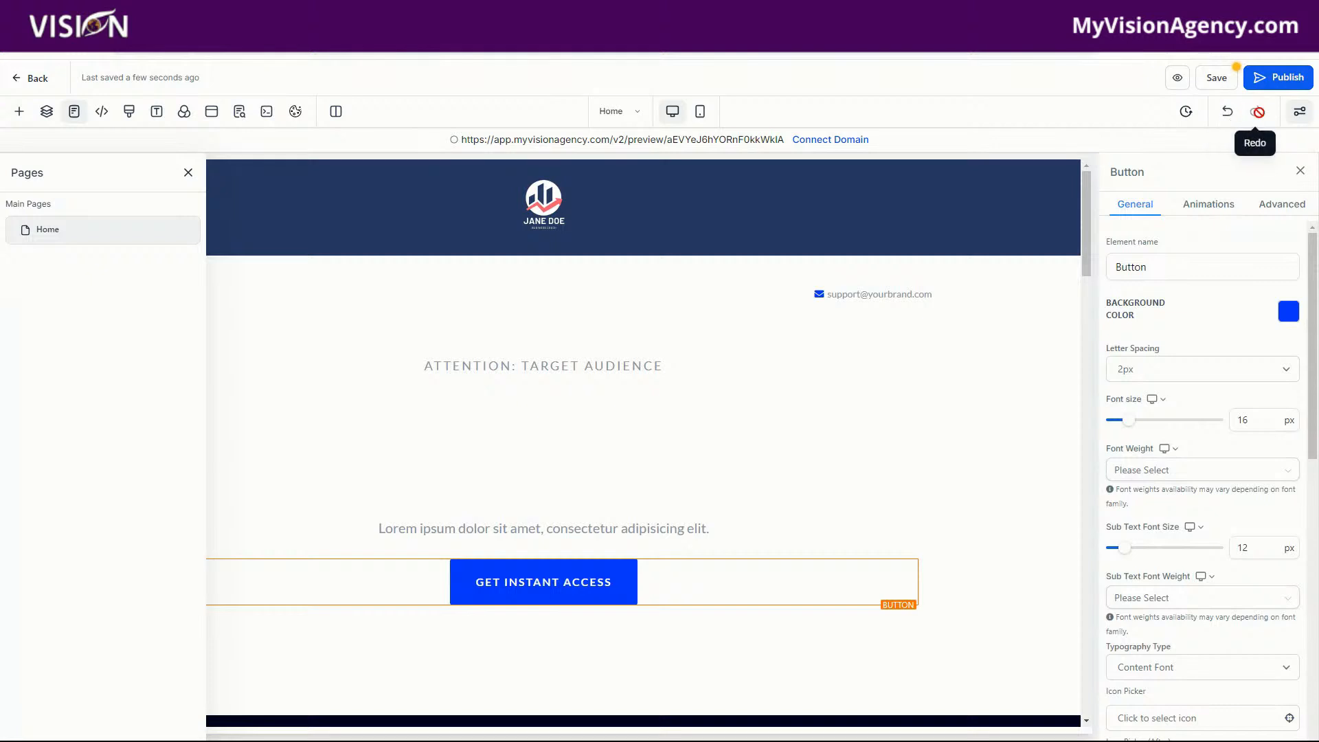
- Save the Home page with the element settings hidden and exit the page builder to the funnel's steps overview
left_click(1299, 113)
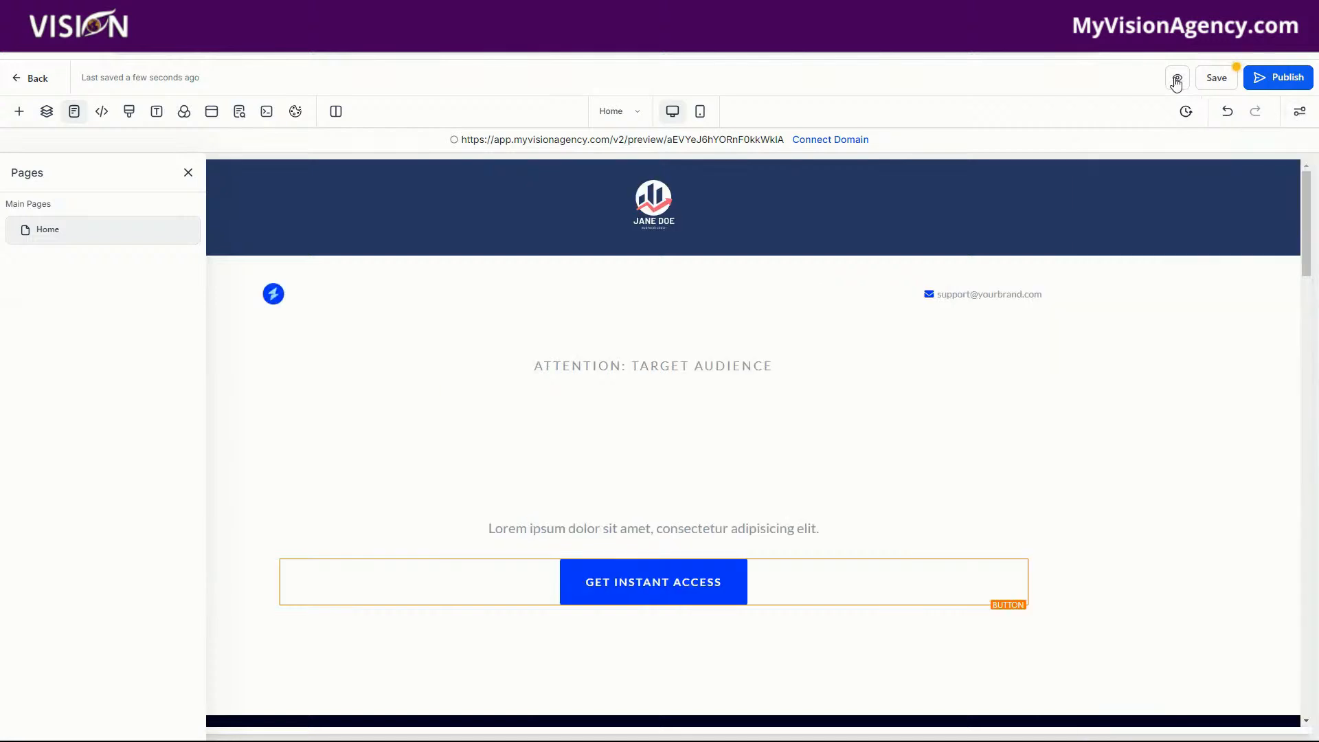
left_click(1217, 79)
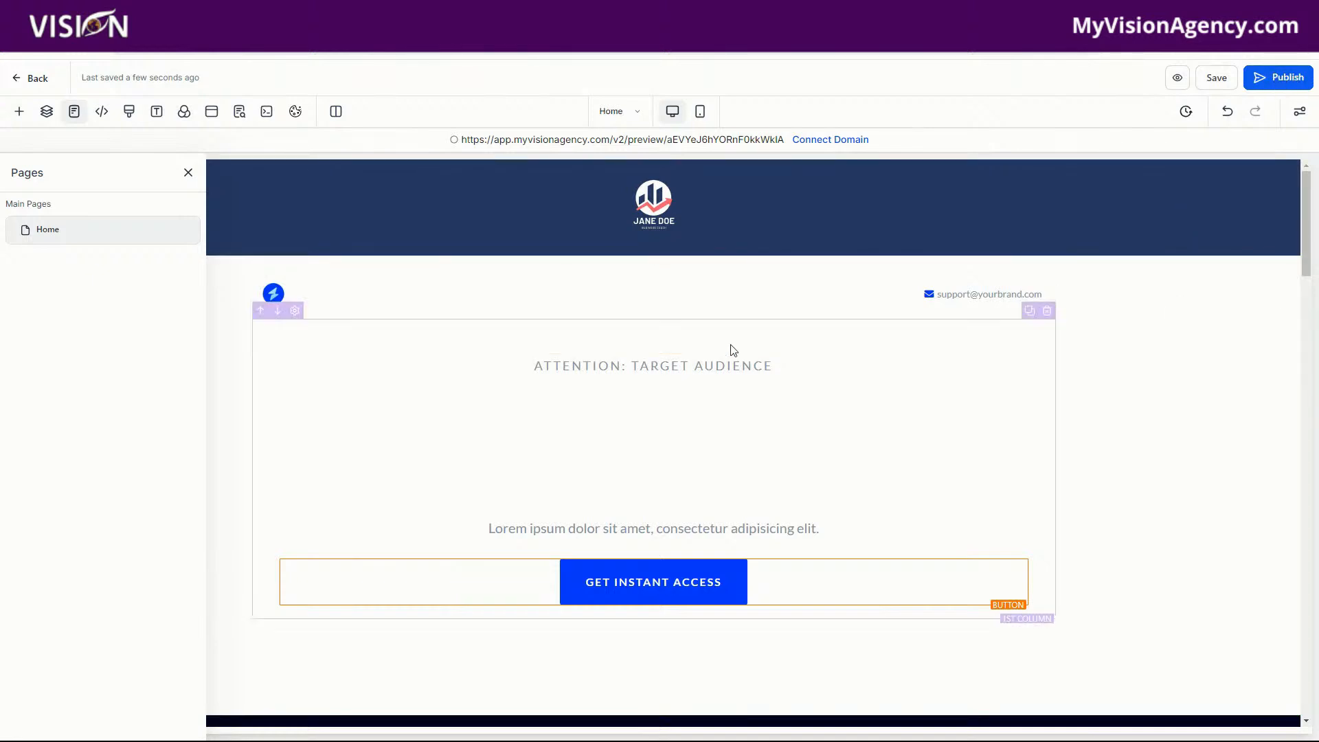
left_click(38, 81)
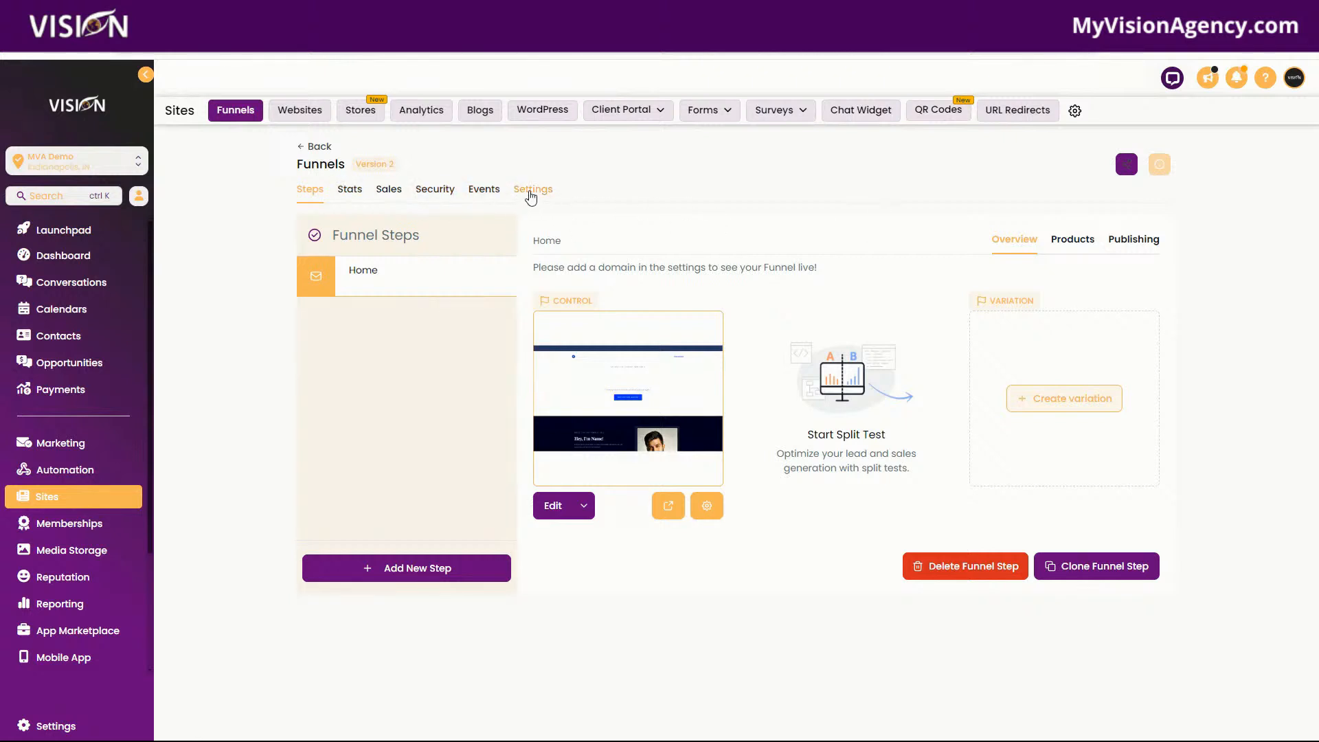
- Review the funnel's overall settings, such as domain, path and tracking code, and go back to the funnel list
left_click(533, 194)
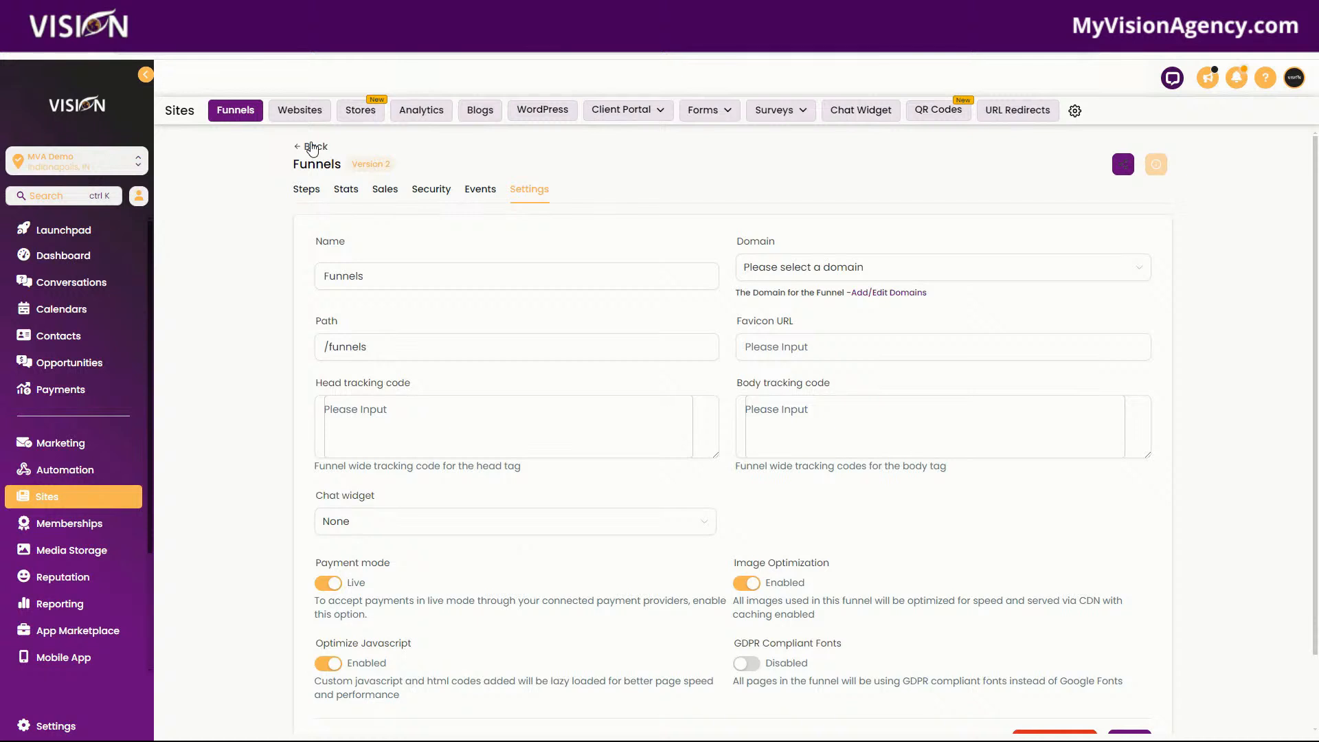
left_click(312, 147)
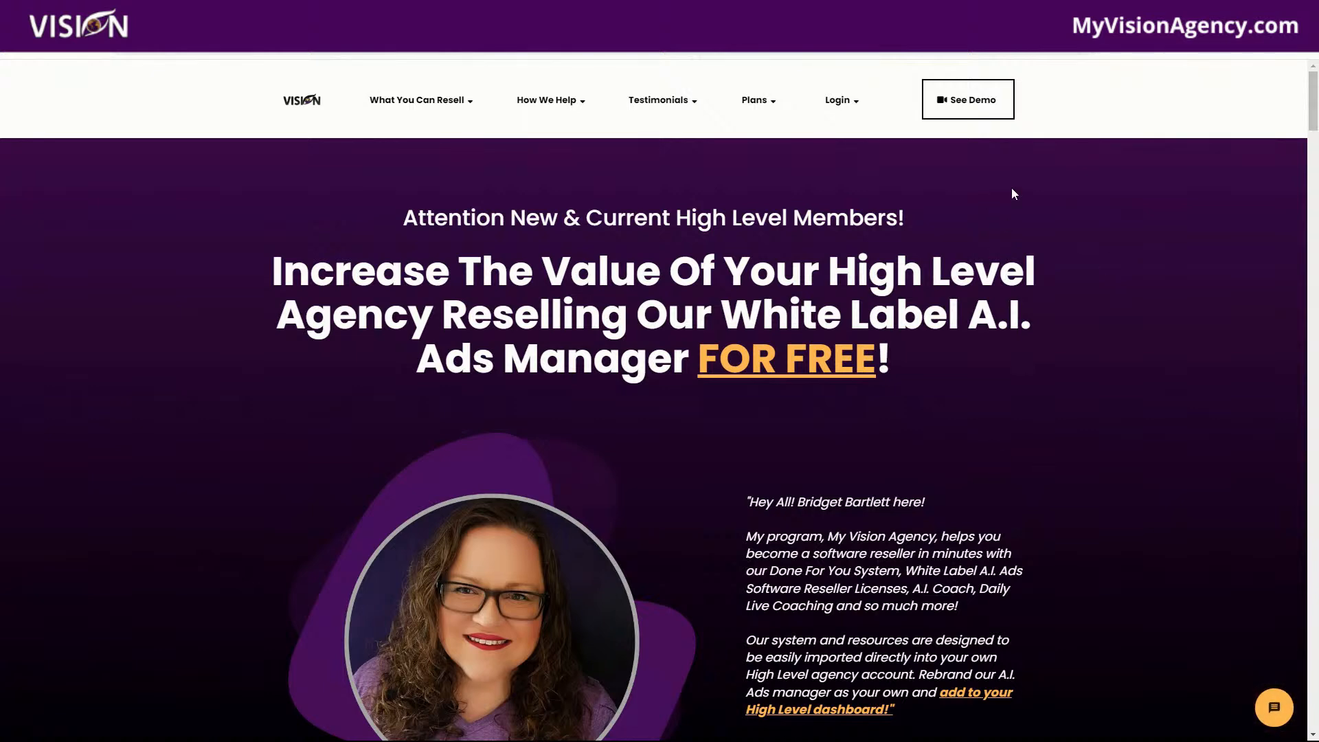
- Look through the My Vision Agency website down to the section on rebranding and reselling the A.I. ads software
left_click_drag(1314, 119, 1300, 192)
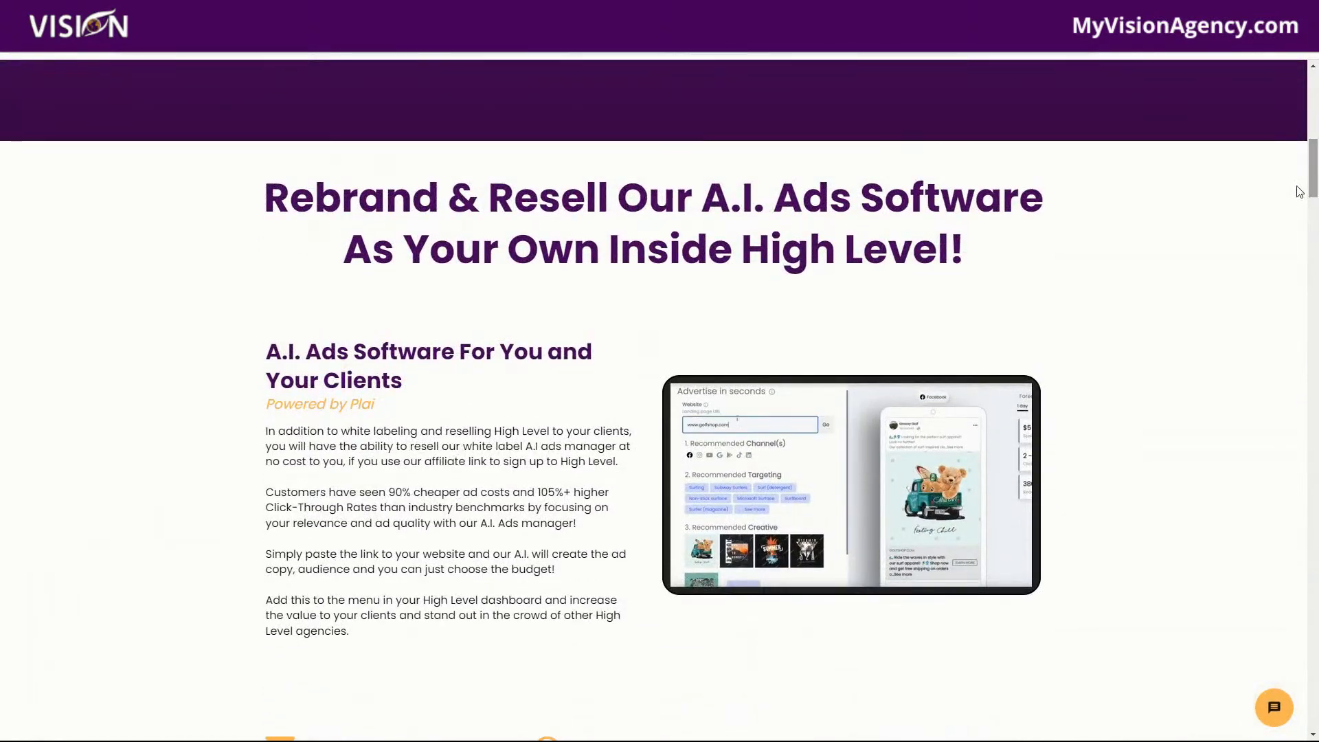